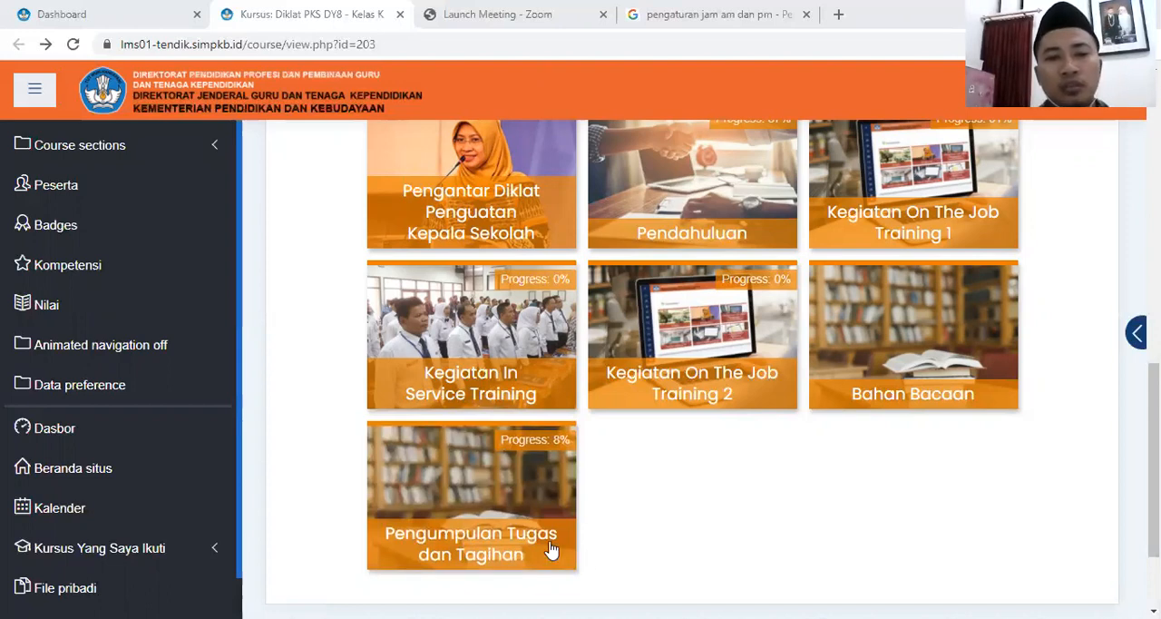
Open the Pengumpulan Tugas dan Tagihan section and turn on editing mode for the course
left_click(498, 532)
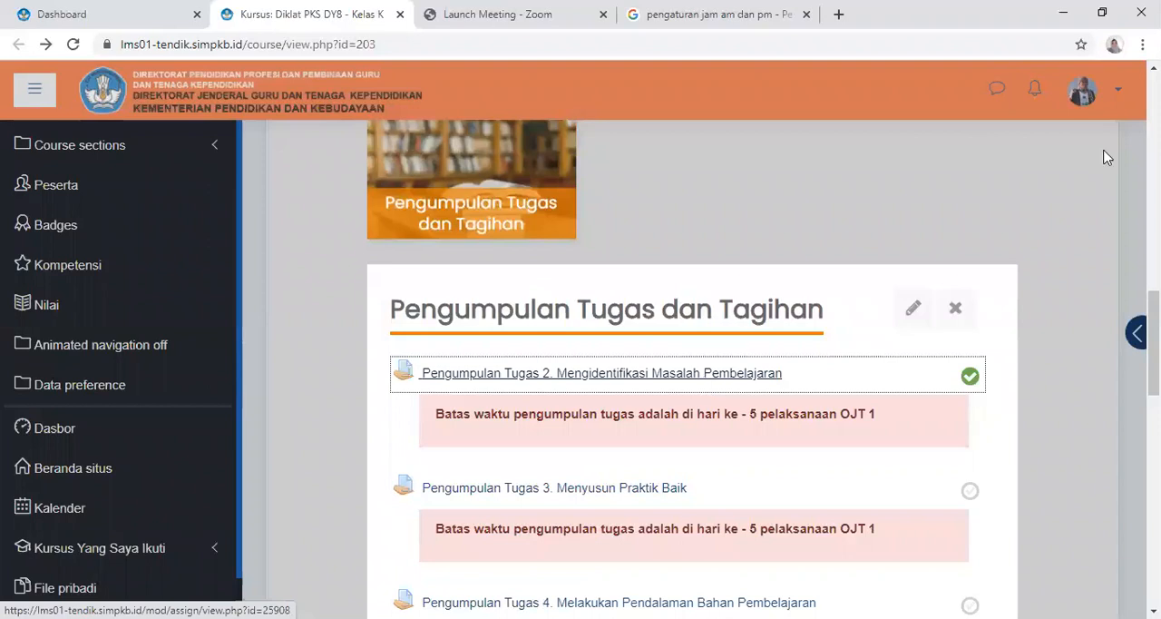
scroll(1080, 214, "up", 10)
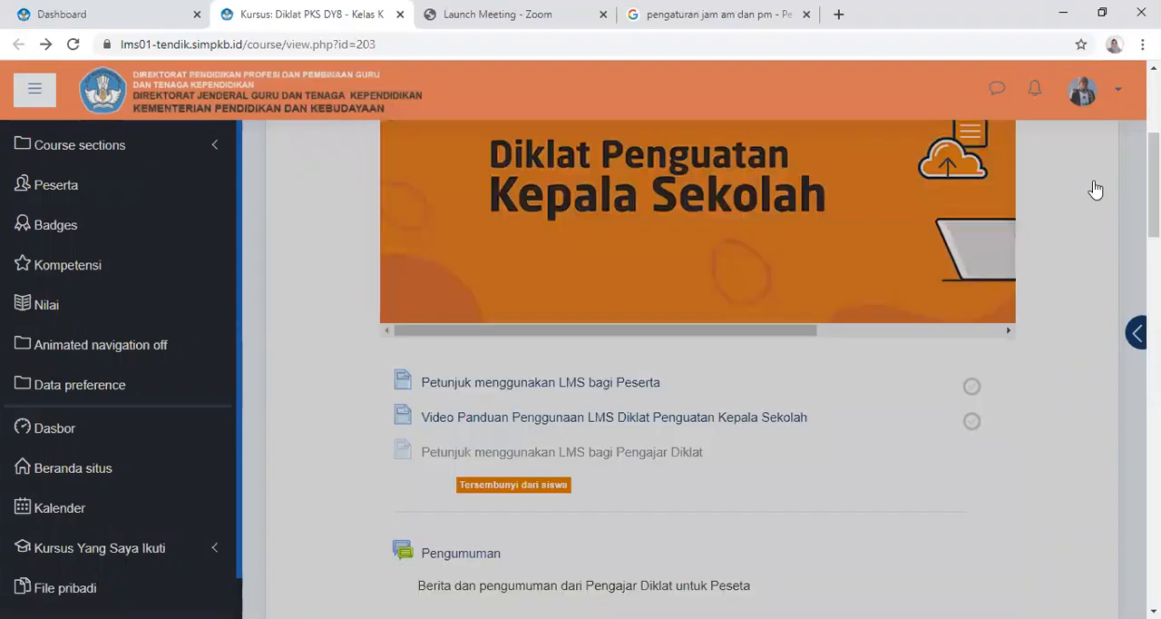
scroll(1092, 186, "up", 5)
left_click(1091, 184)
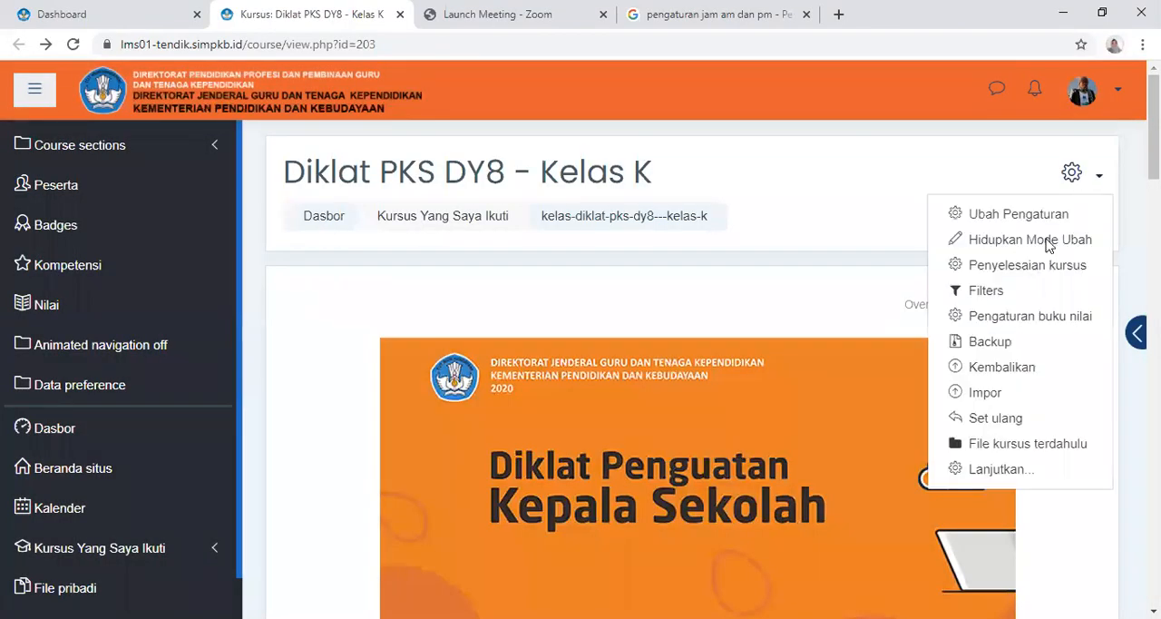
left_click(980, 248)
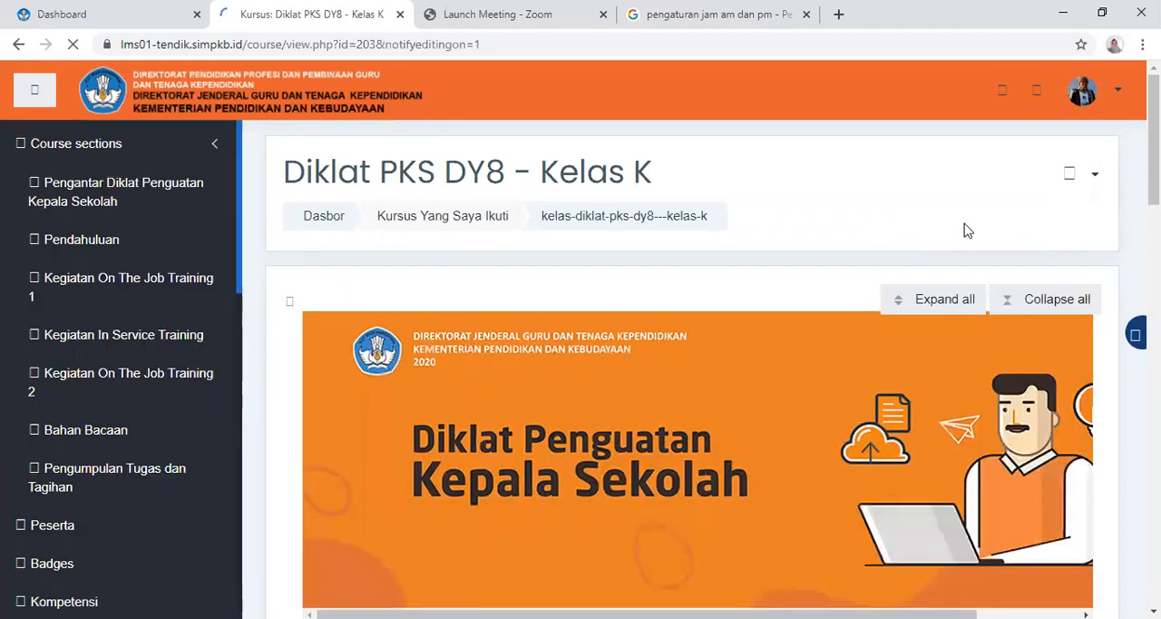
Open the settings of Pengumpulan Tugas 2. Mengidentifikasi Masalah Pembelajaran in the Pengumpulan Tugas dan Tagihan section
scroll(969, 228, "down", 5)
scroll(969, 228, "down", 7)
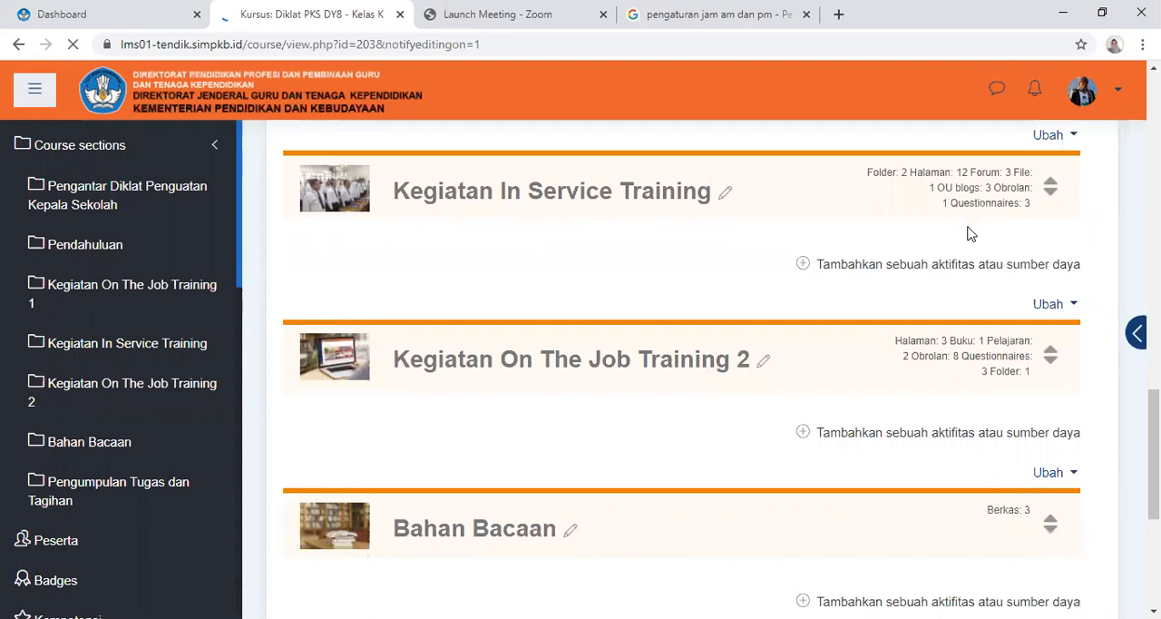
scroll(969, 234, "down", 3)
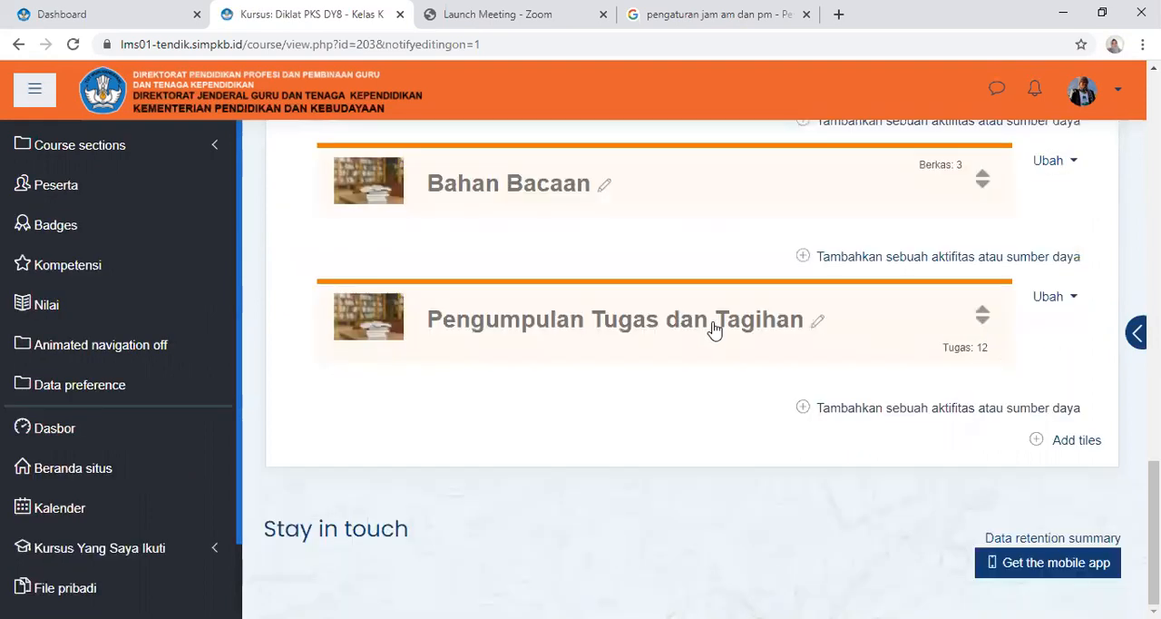
left_click(714, 328)
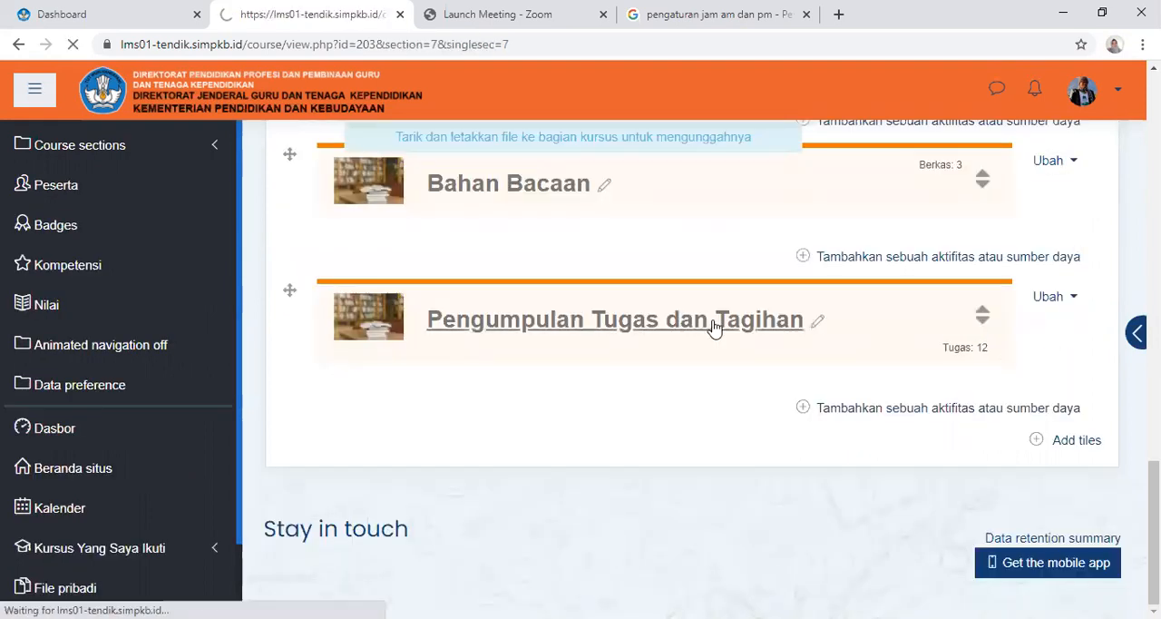
scroll(734, 300, "down", 2)
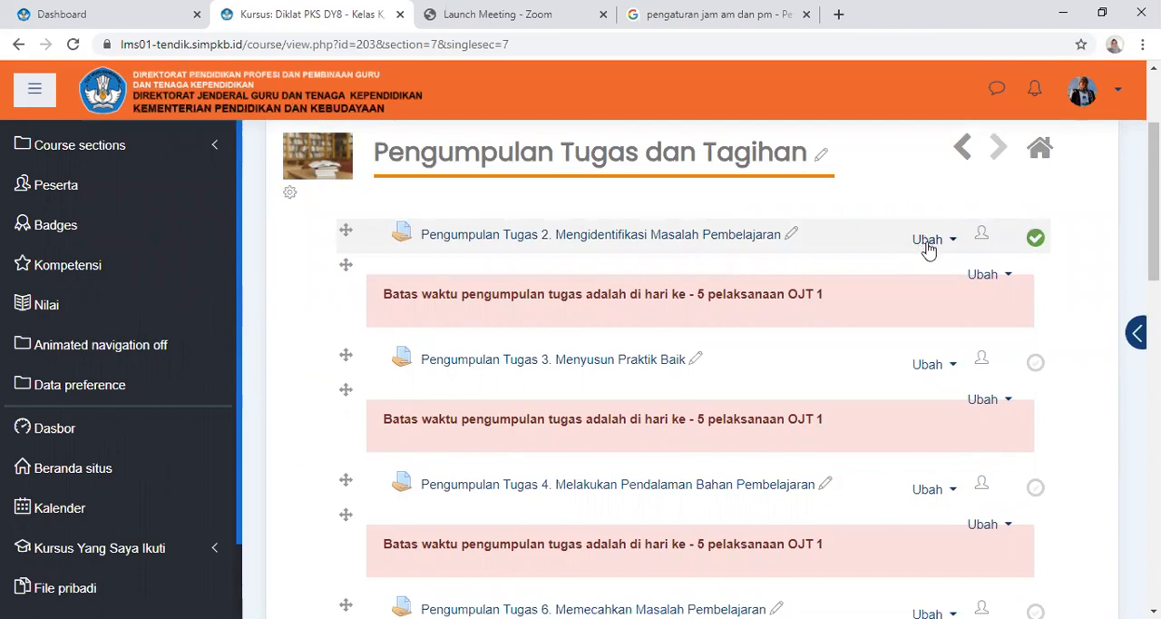
left_click(926, 250)
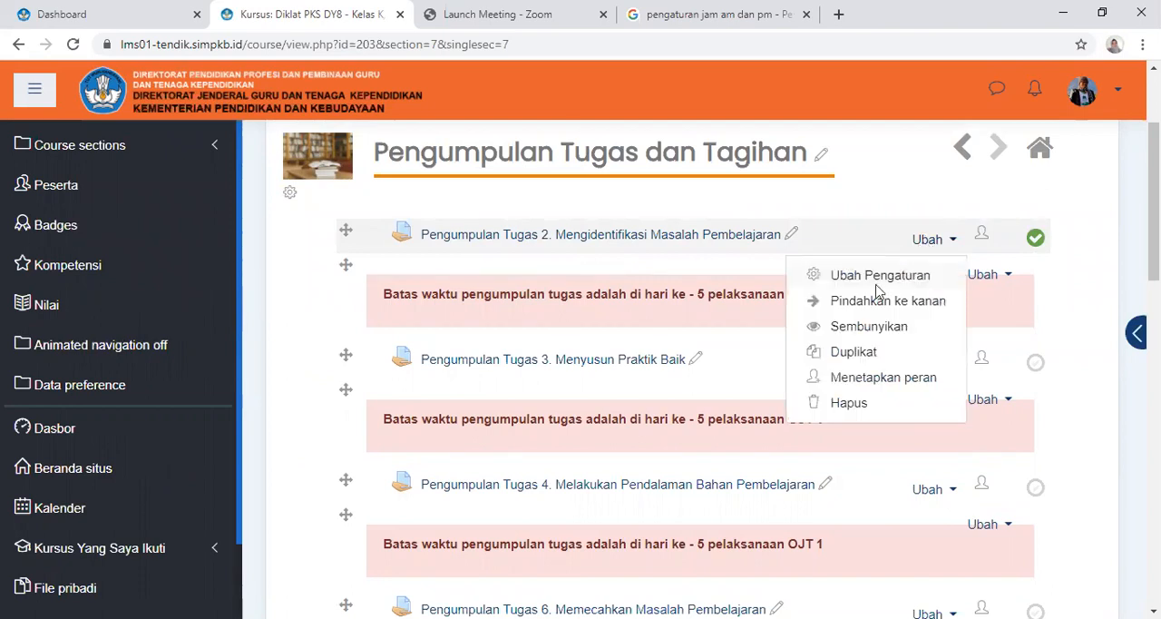
left_click(878, 292)
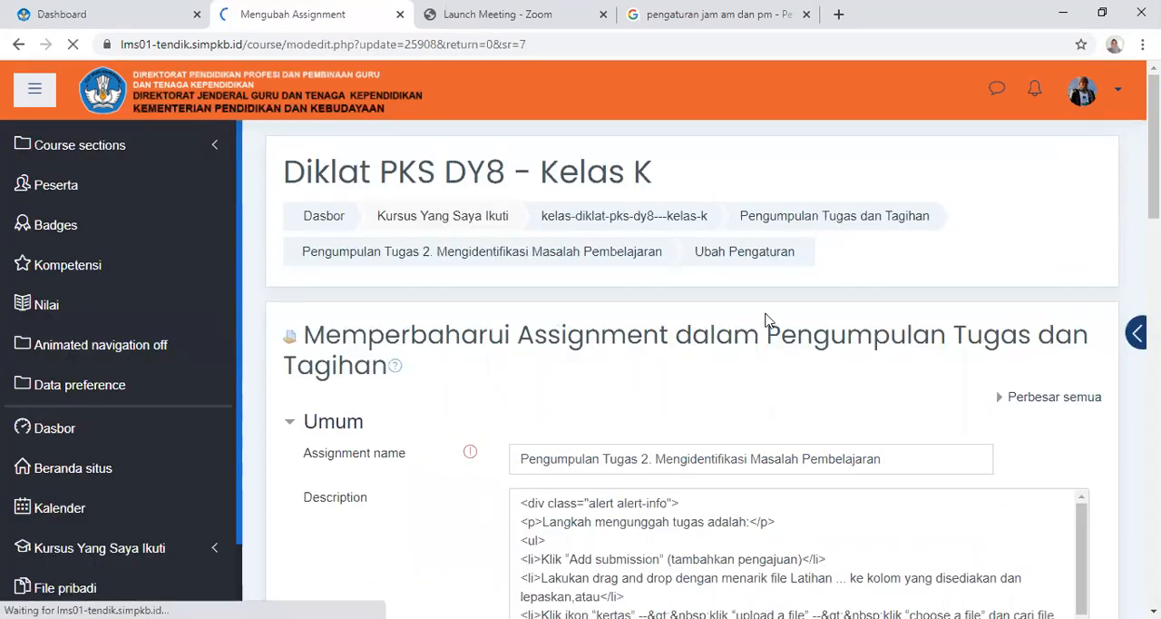
Review the assignment's name and description, and enable showing the description on the course page
scroll(798, 304, "down", 3)
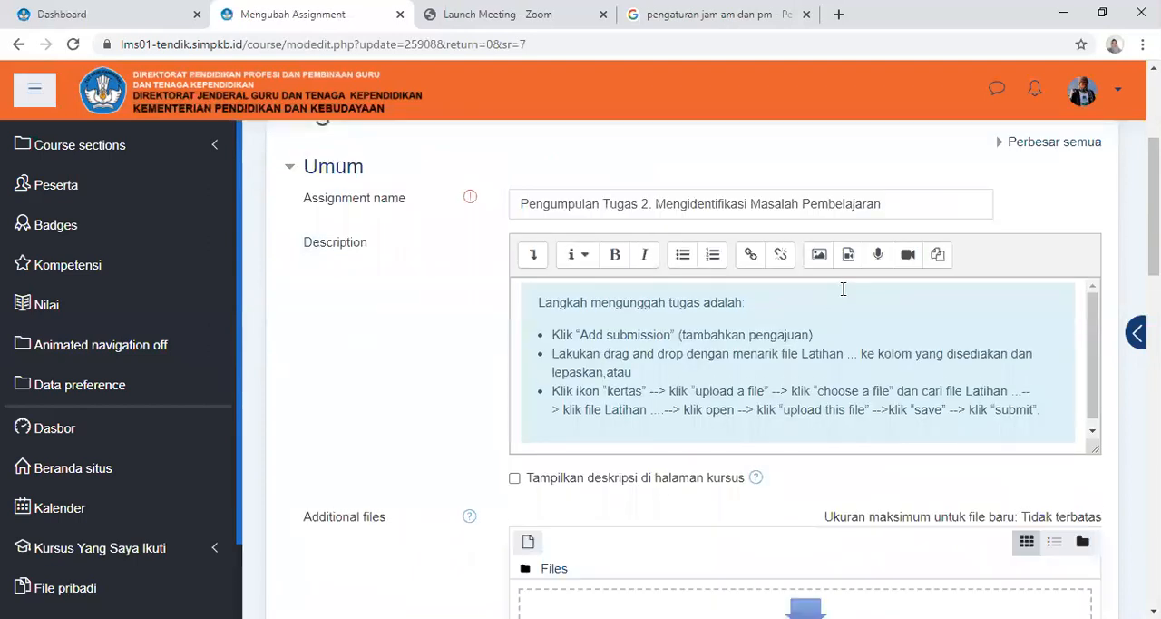
scroll(845, 290, "up", 2)
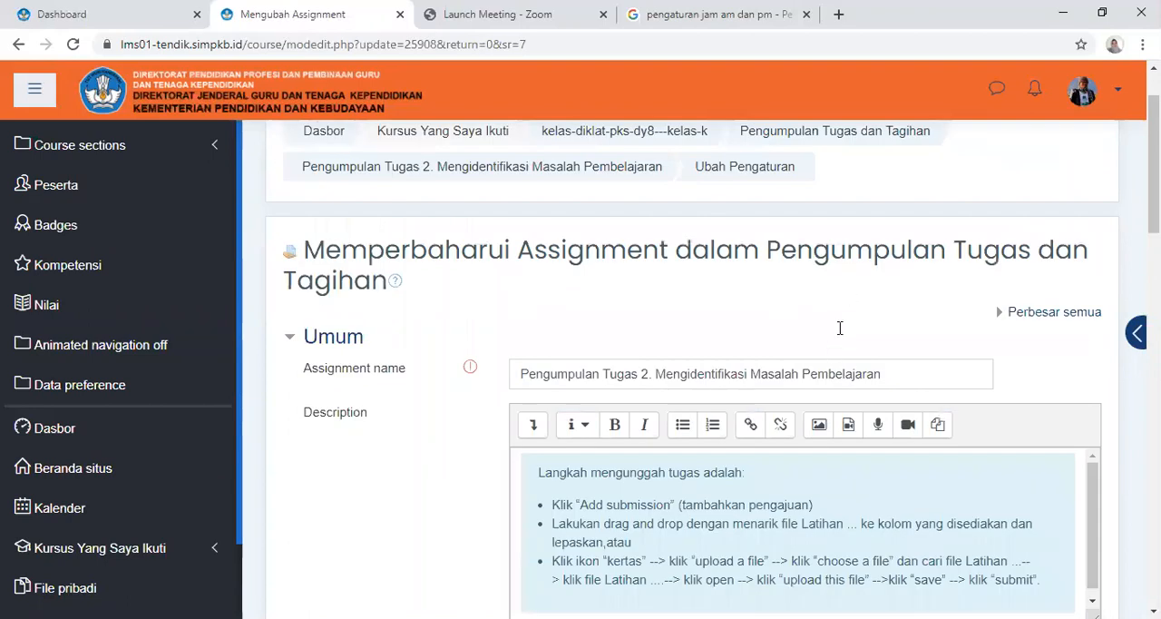
scroll(840, 328, "down", 2)
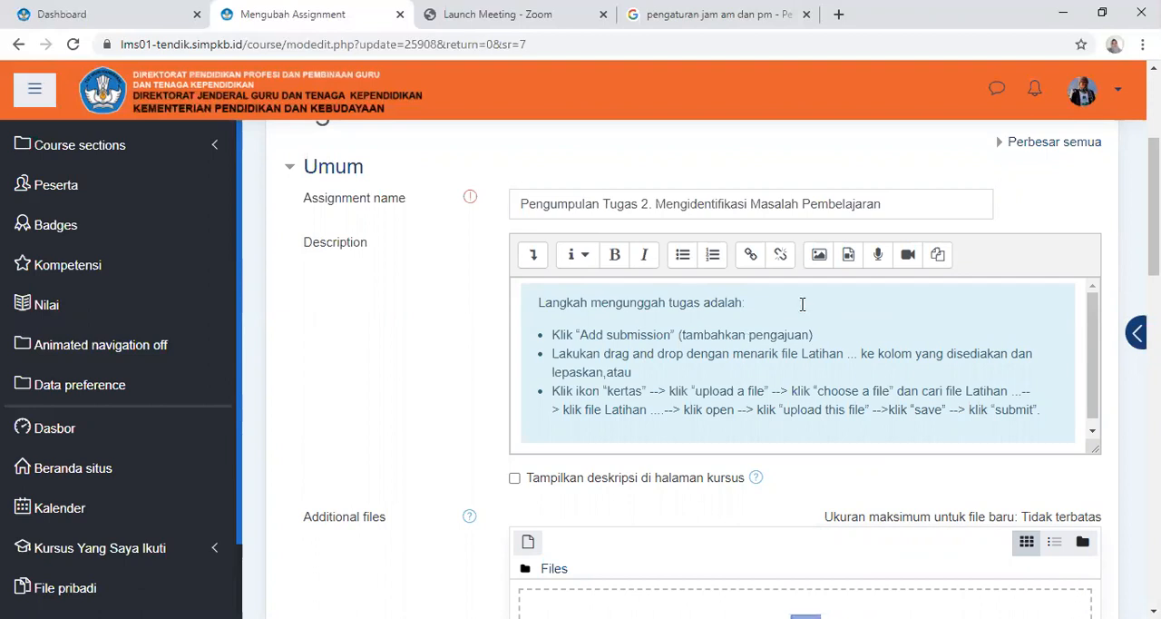
left_click(514, 480)
Set the assignment's due date (Batas waktu) to 31 Oktober in the Availability settings
scroll(824, 287, "down", 1)
scroll(827, 308, "down", 2)
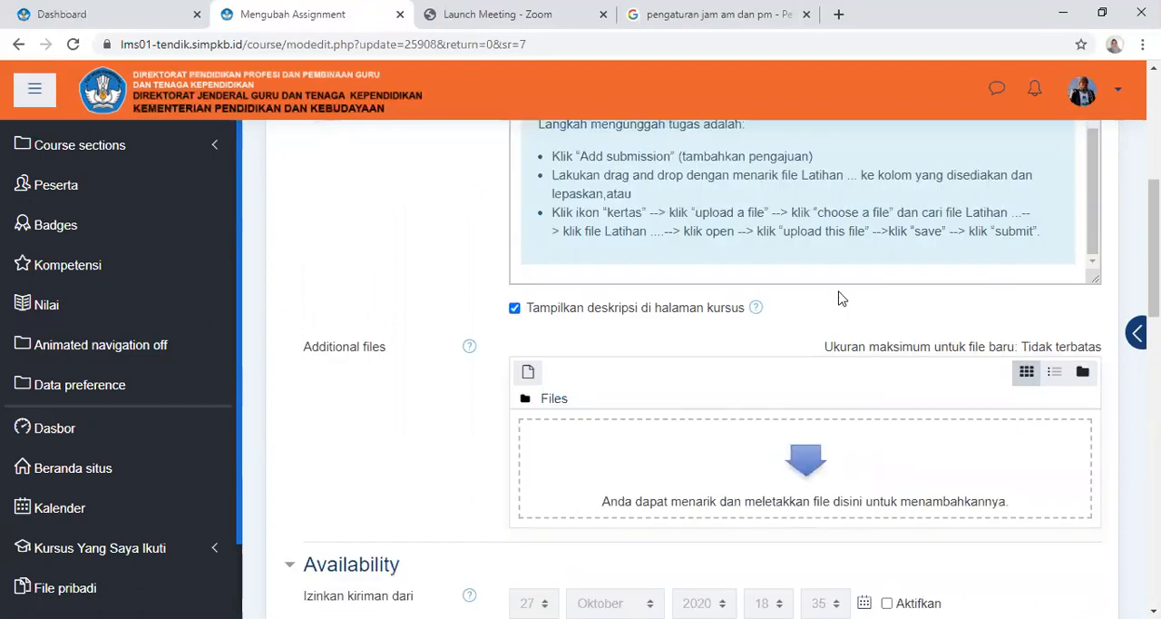
scroll(842, 286, "down", 1)
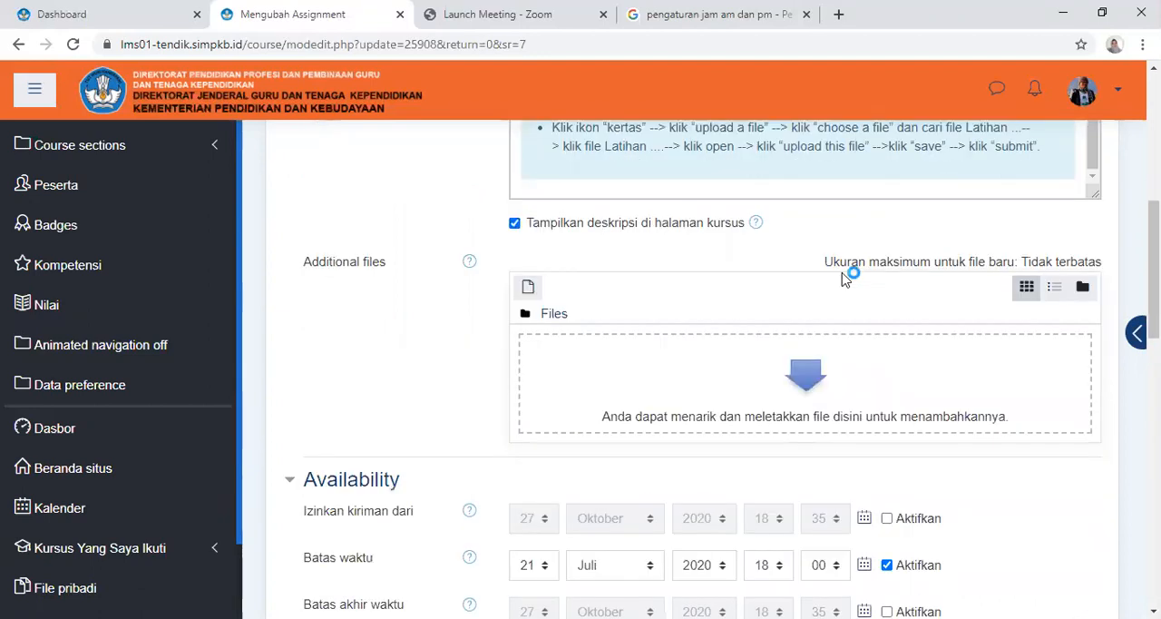
scroll(842, 280, "down", 2)
scroll(842, 283, "down", 1)
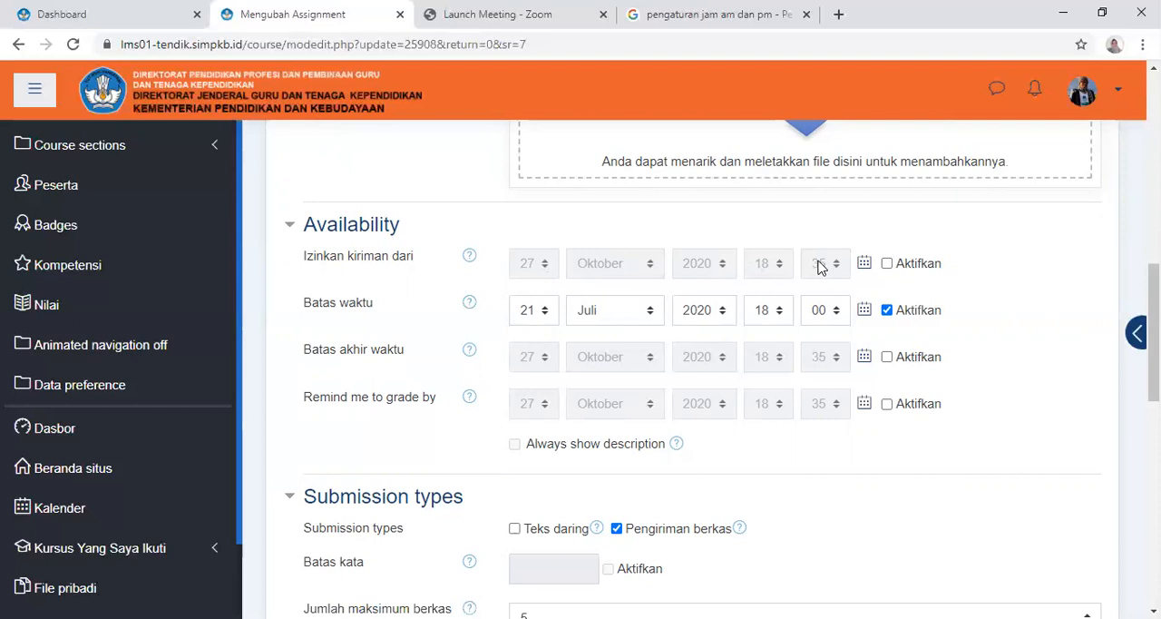
left_click(547, 312)
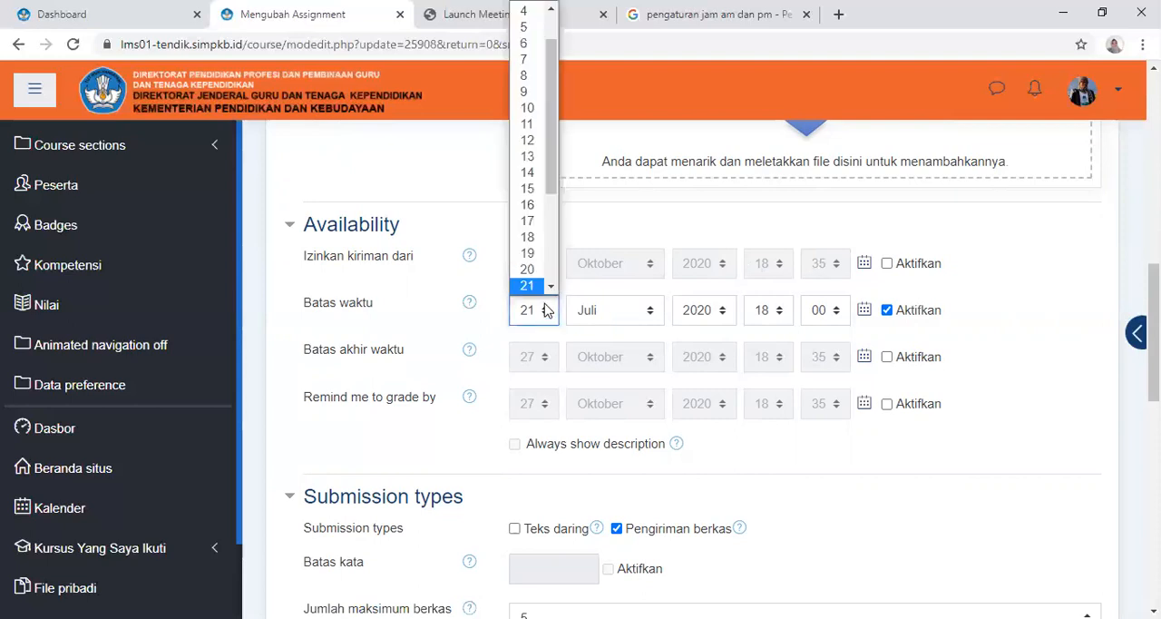
scroll(551, 287, "down", 3)
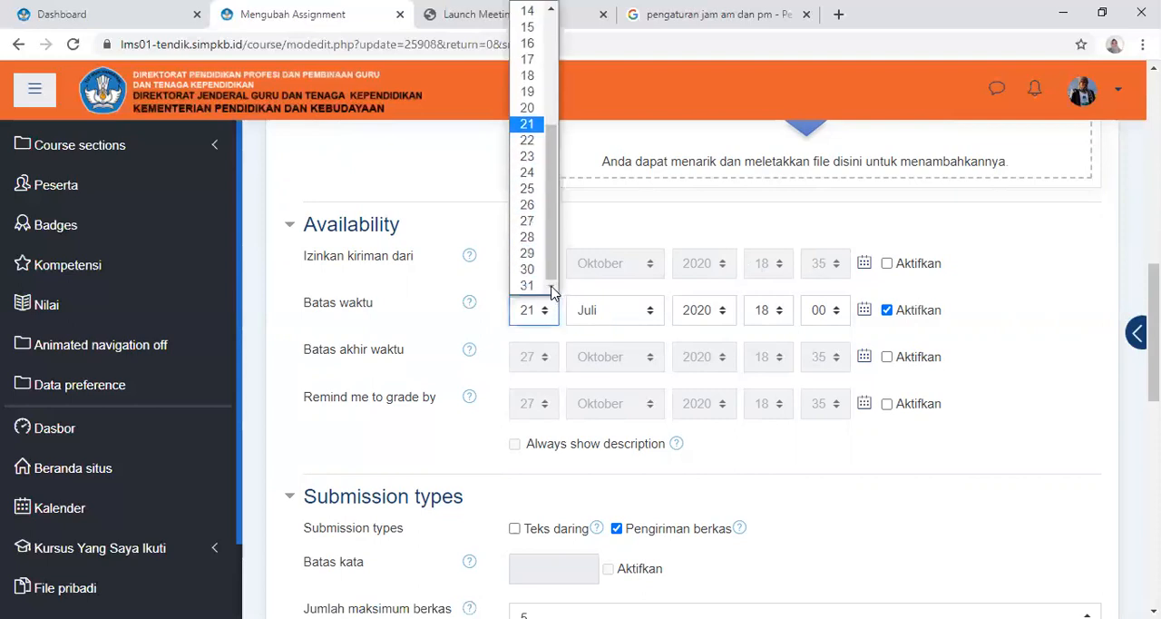
left_click(527, 286)
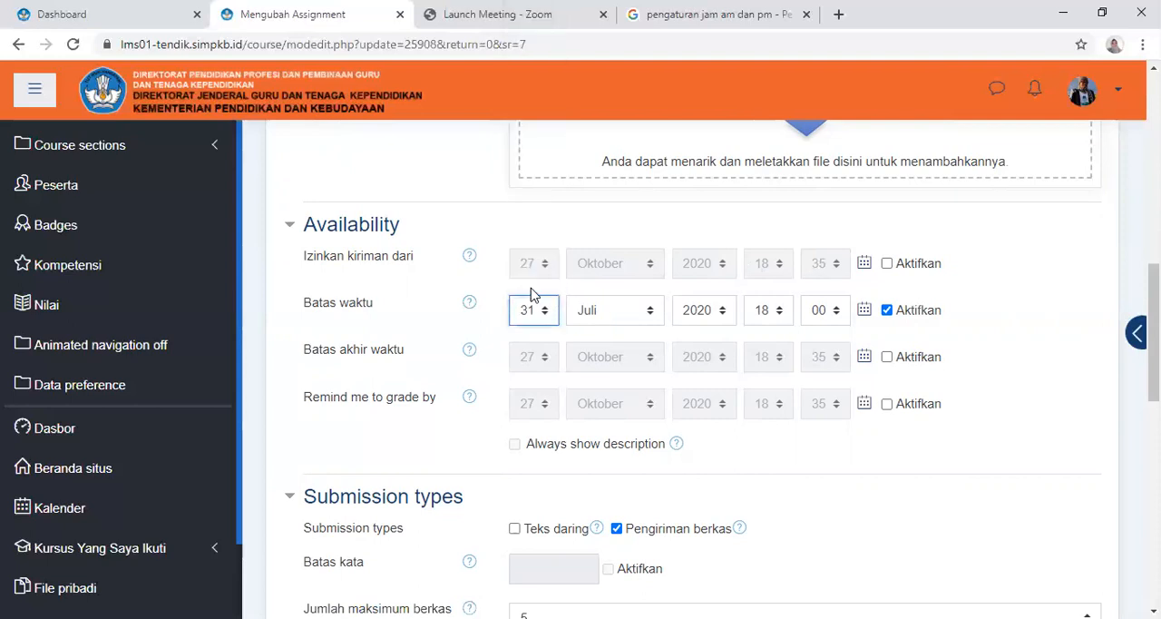
left_click(629, 320)
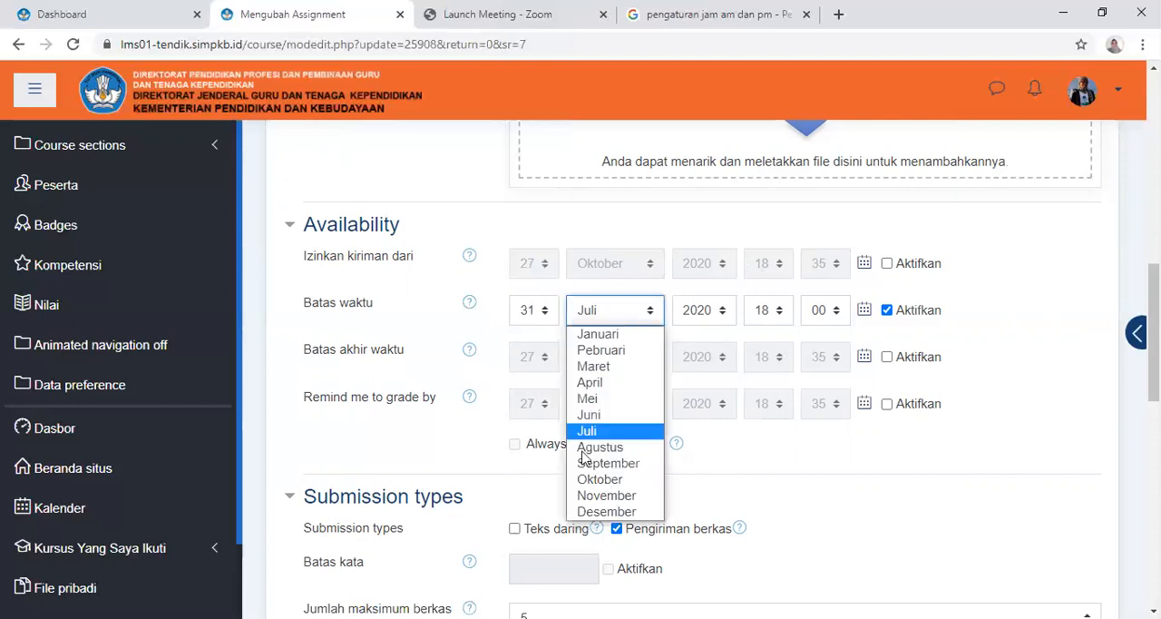
left_click(601, 480)
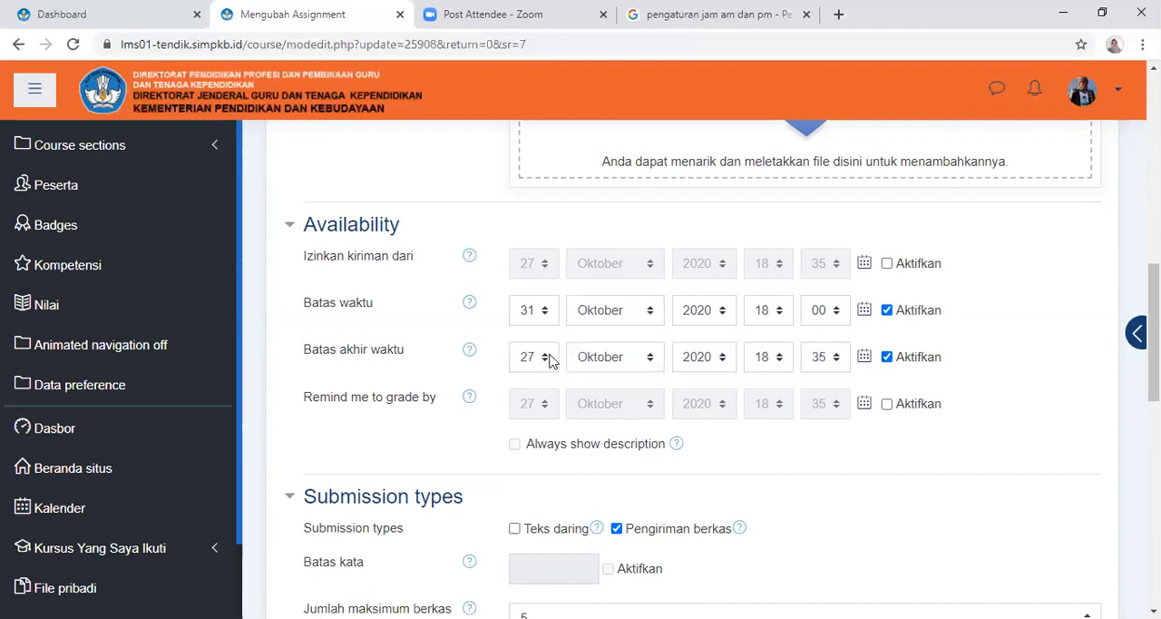
Enable the cut-off date (Batas akhir waktu) and set its day to 31 and its minutes to 30
left_click(549, 359)
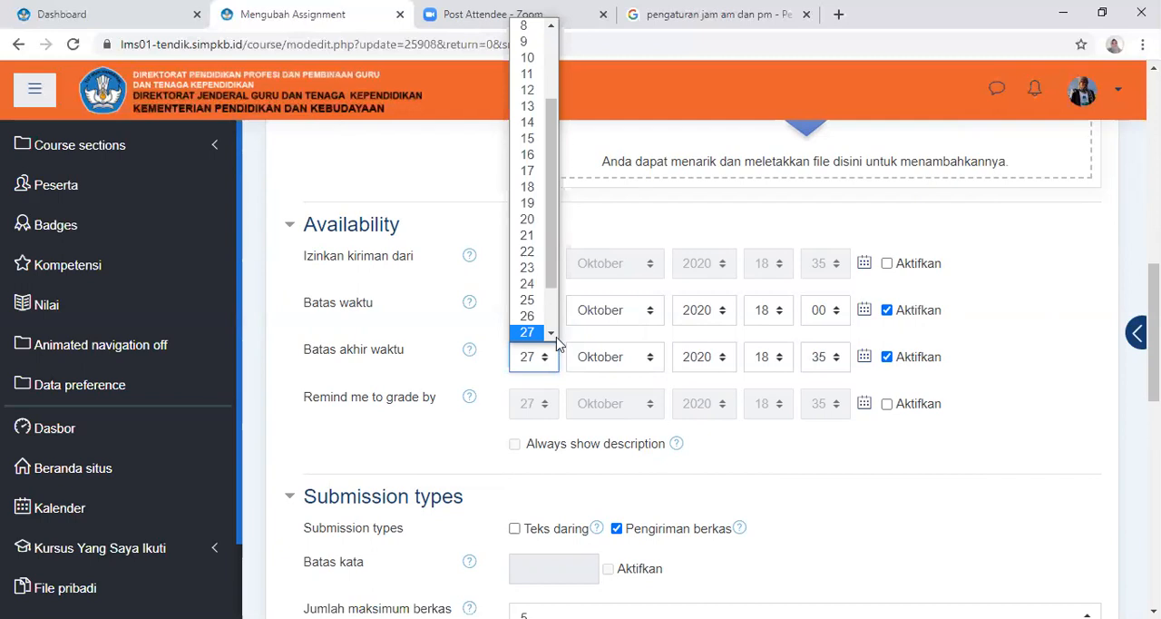
scroll(550, 334, "down", 1)
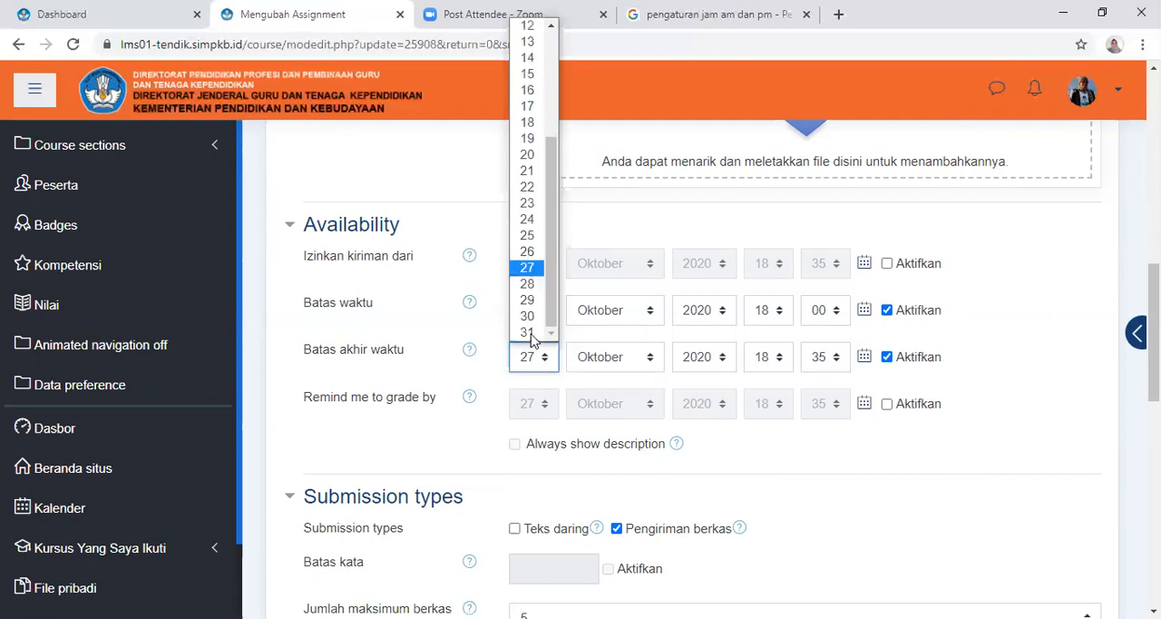
left_click(537, 333)
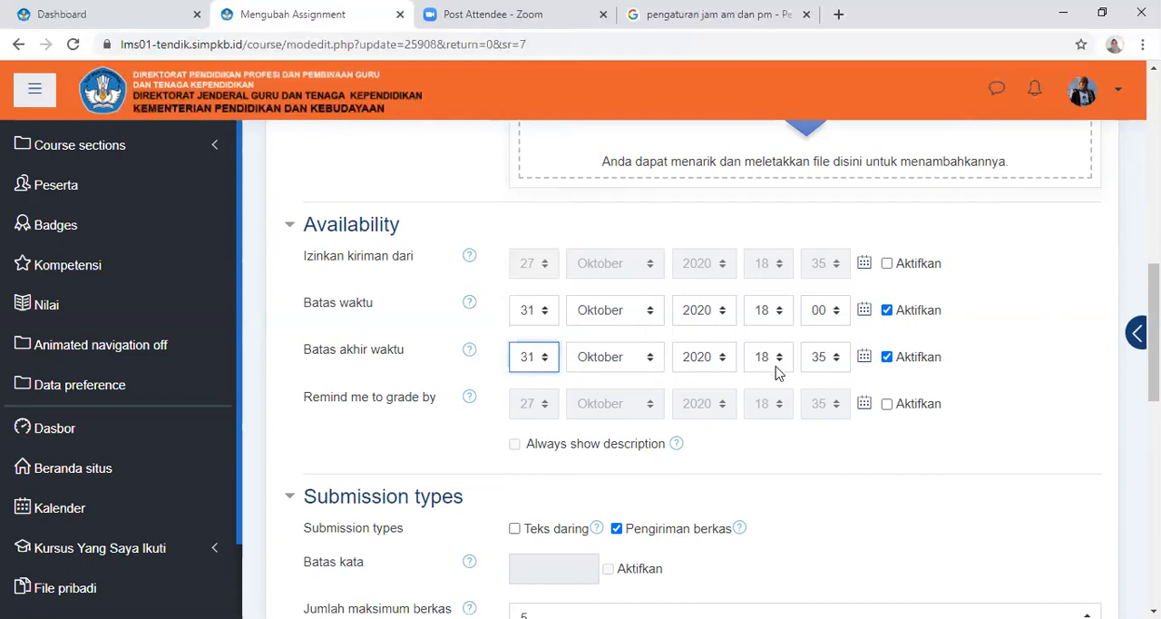
left_click(843, 357)
left_click(843, 337)
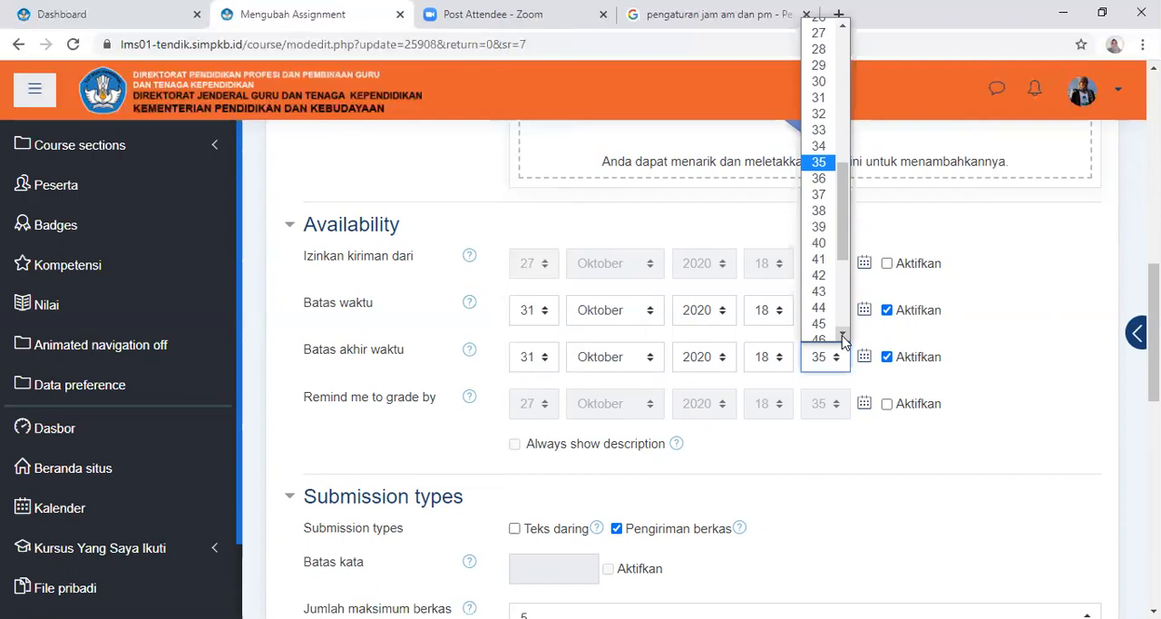
left_click(843, 338)
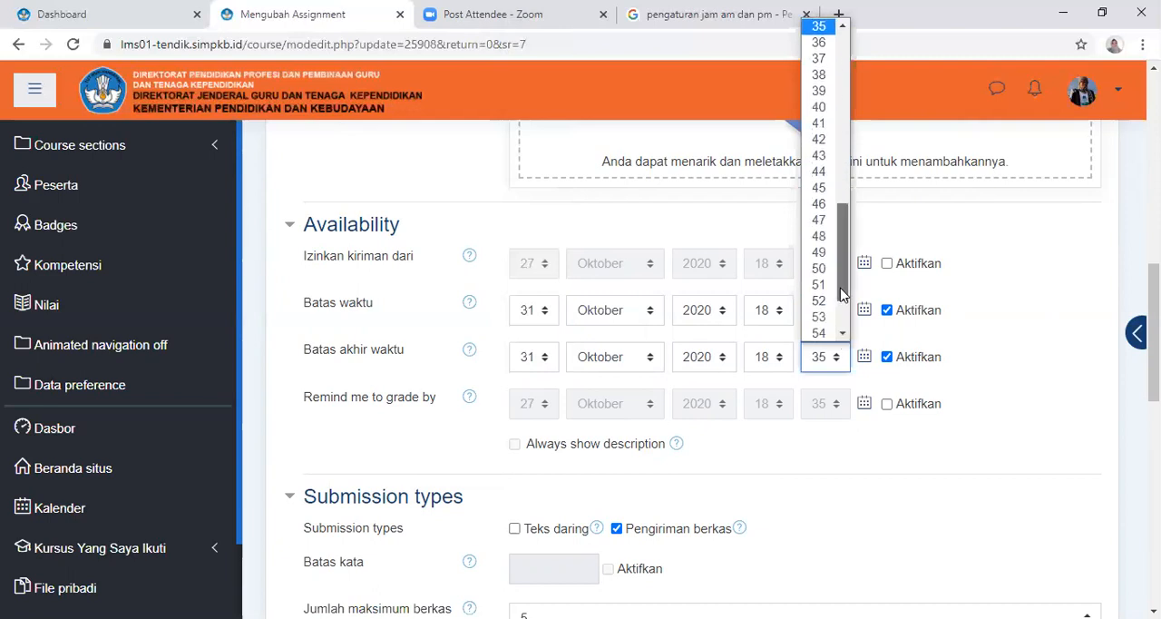
scroll(842, 263, "up", 5)
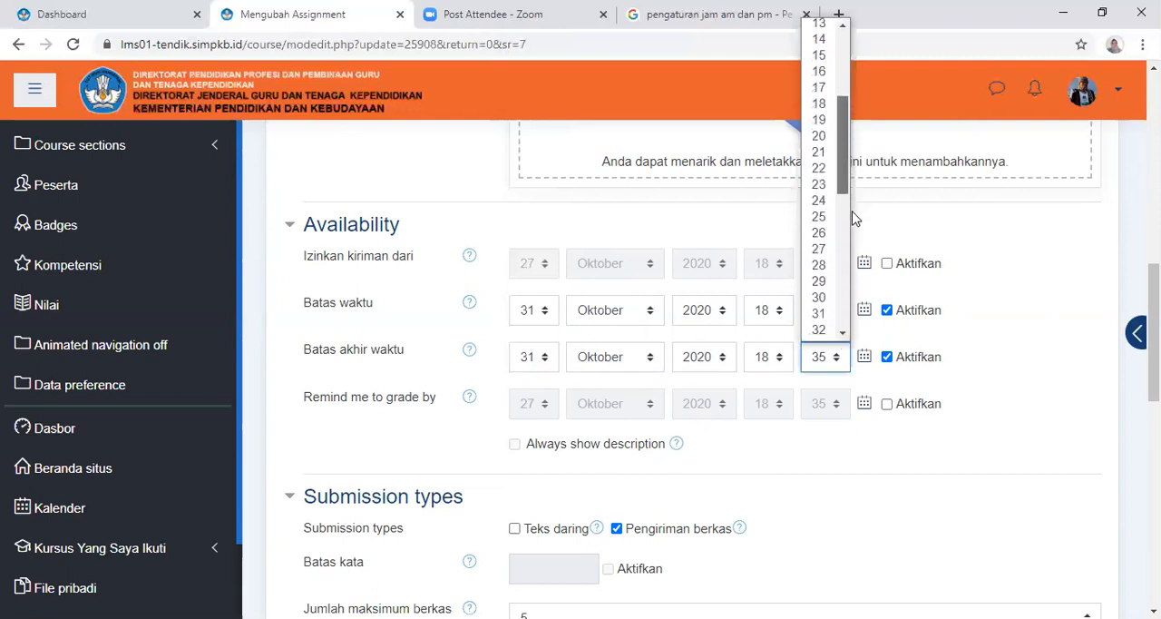
left_click_drag(852, 213, 852, 218)
left_click(829, 212)
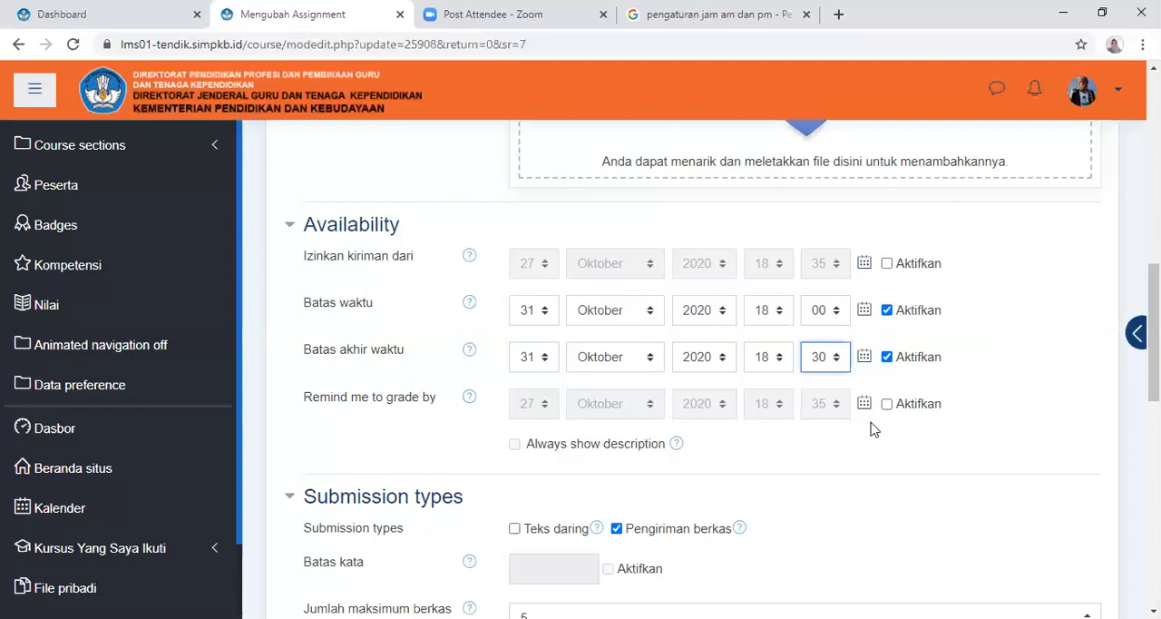
Review the submission types, file limits and accepted file types, and expand the access restriction settings (Pembatasan akses)
scroll(913, 445, "down", 1)
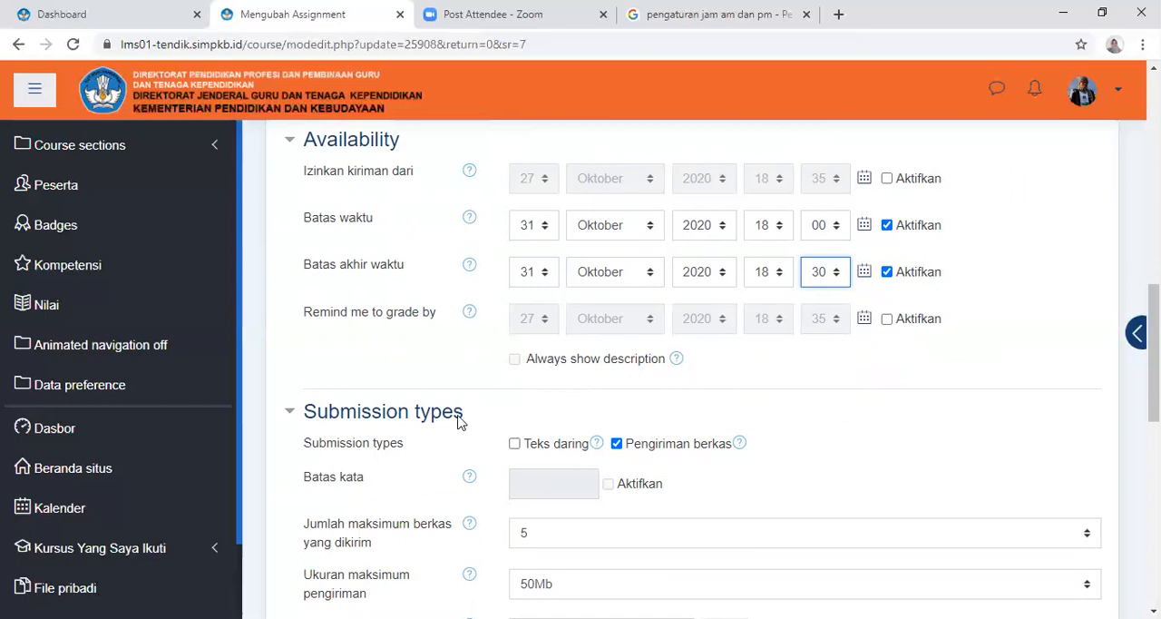
scroll(446, 407, "down", 2)
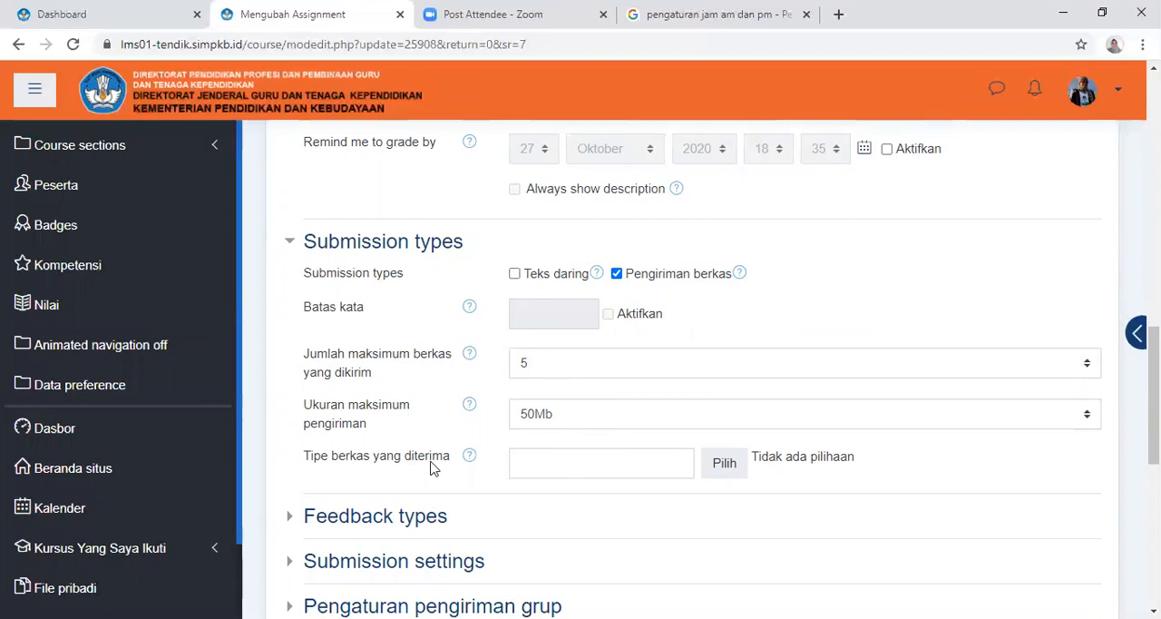
left_click(654, 470)
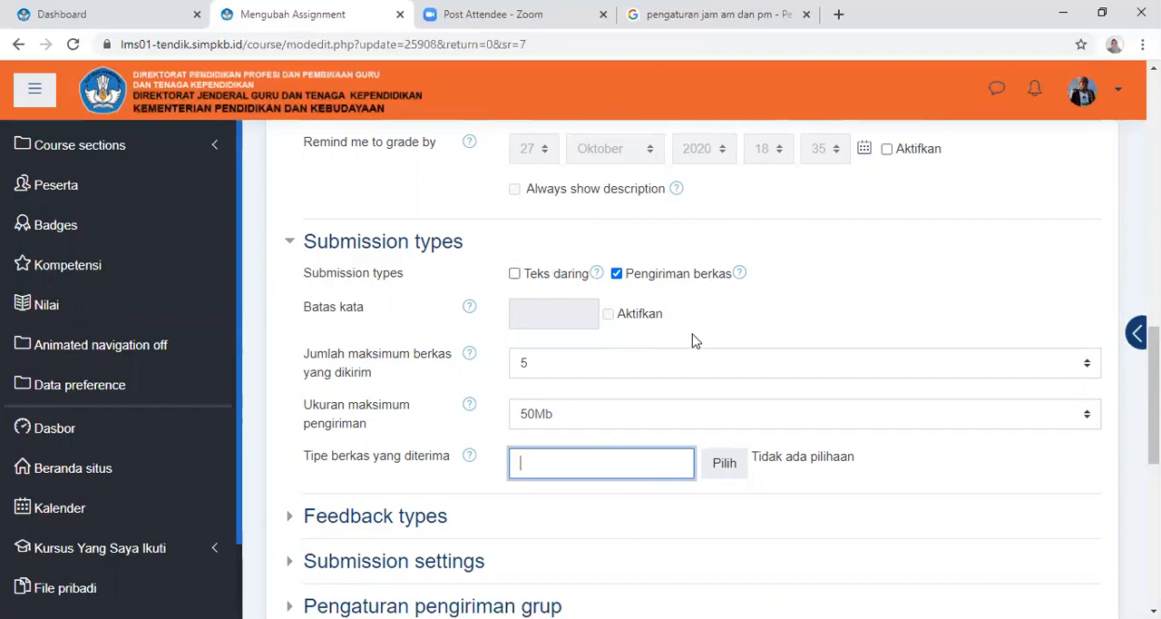
scroll(626, 413, "down", 2)
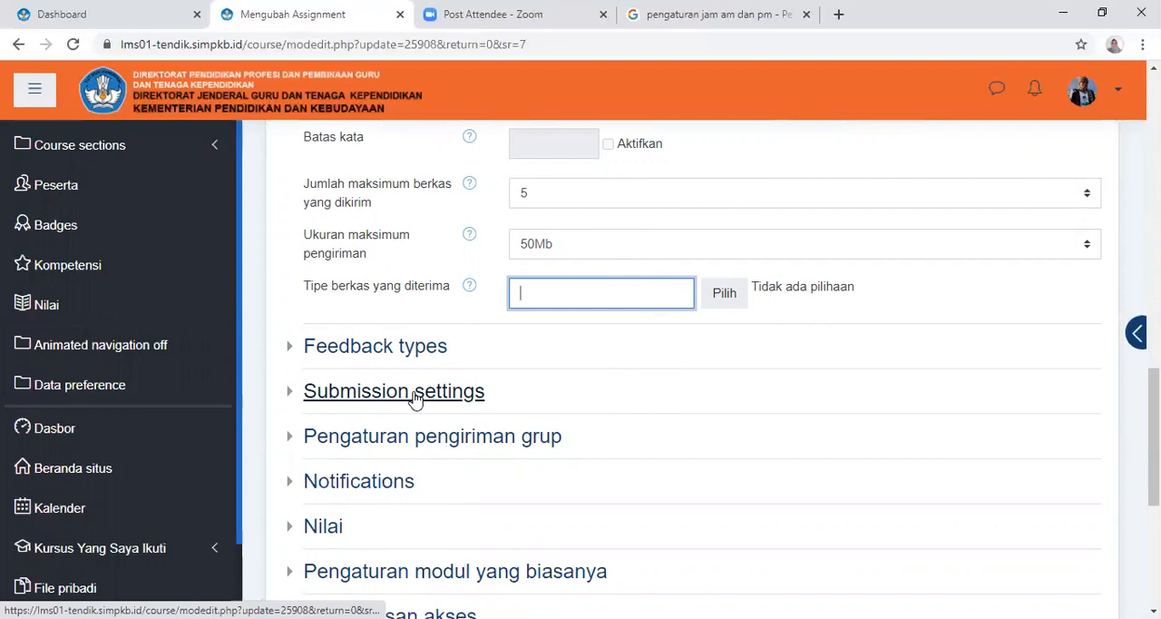
scroll(413, 404, "down", 3)
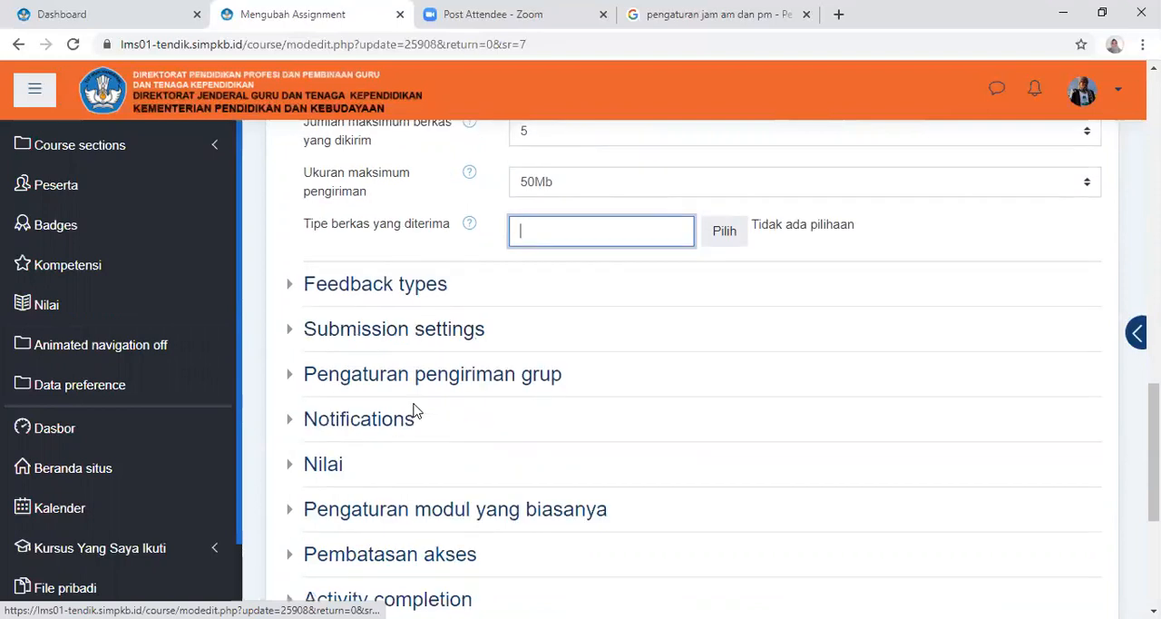
left_click(405, 447)
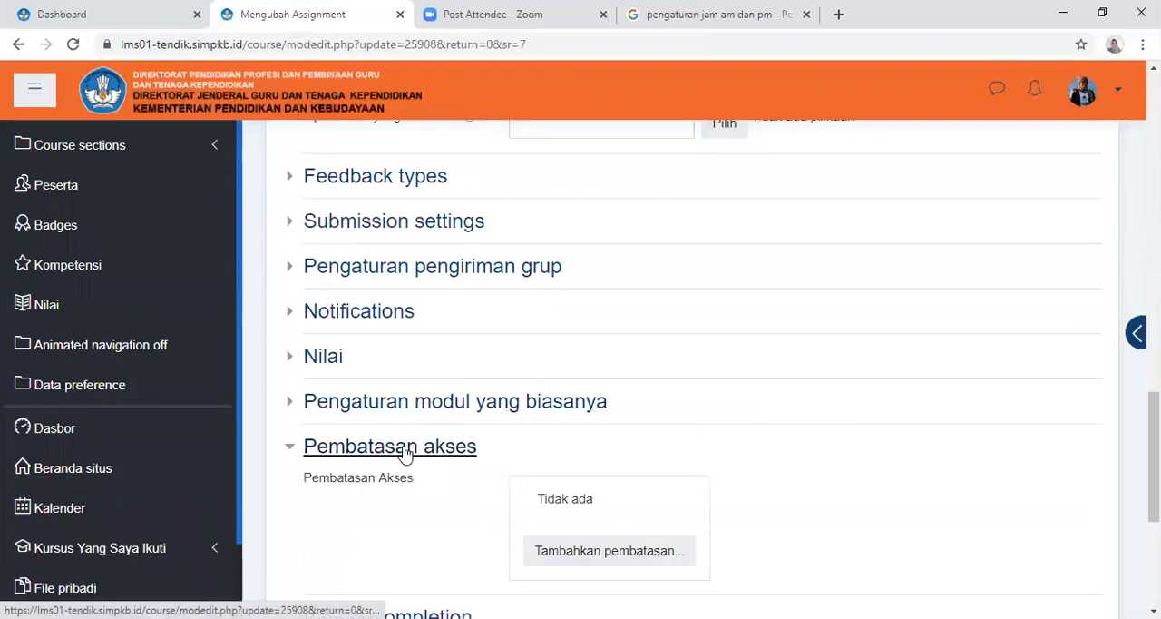
scroll(796, 345, "down", 3)
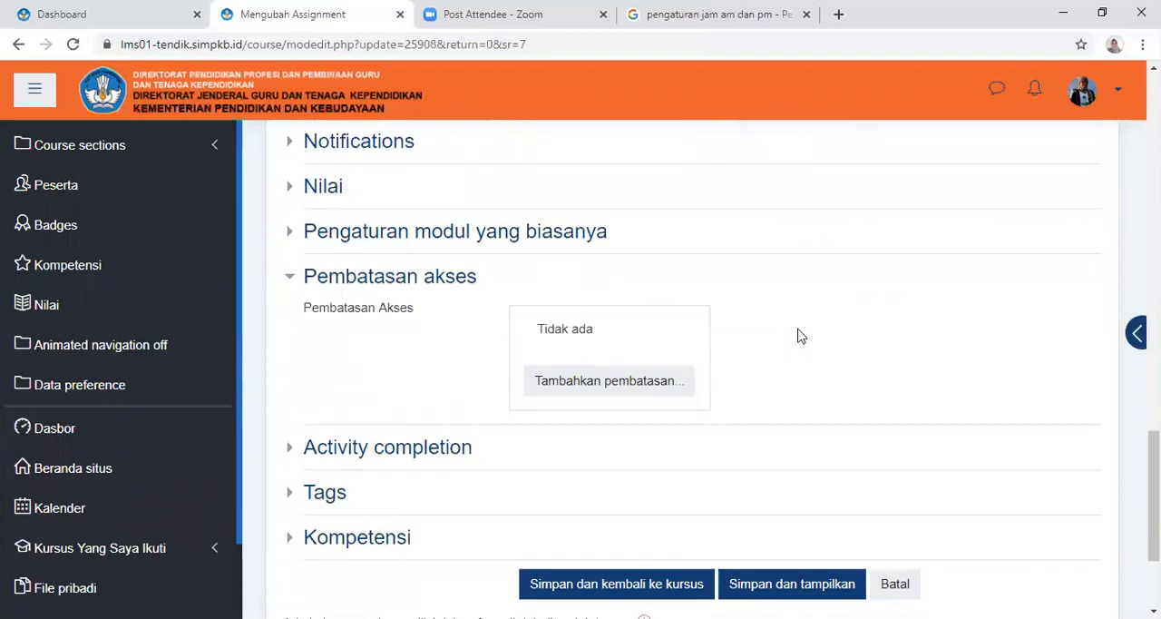
Add an Activity completion restriction to the assignment's access restrictions (Pembatasan akses)
left_click(593, 388)
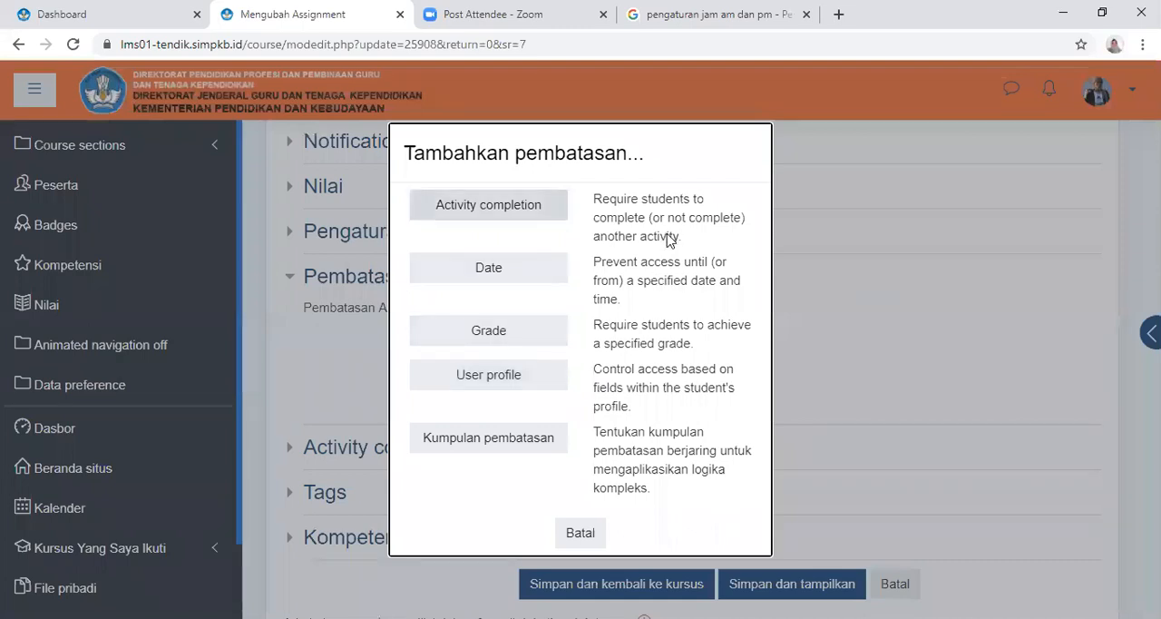
left_click(497, 215)
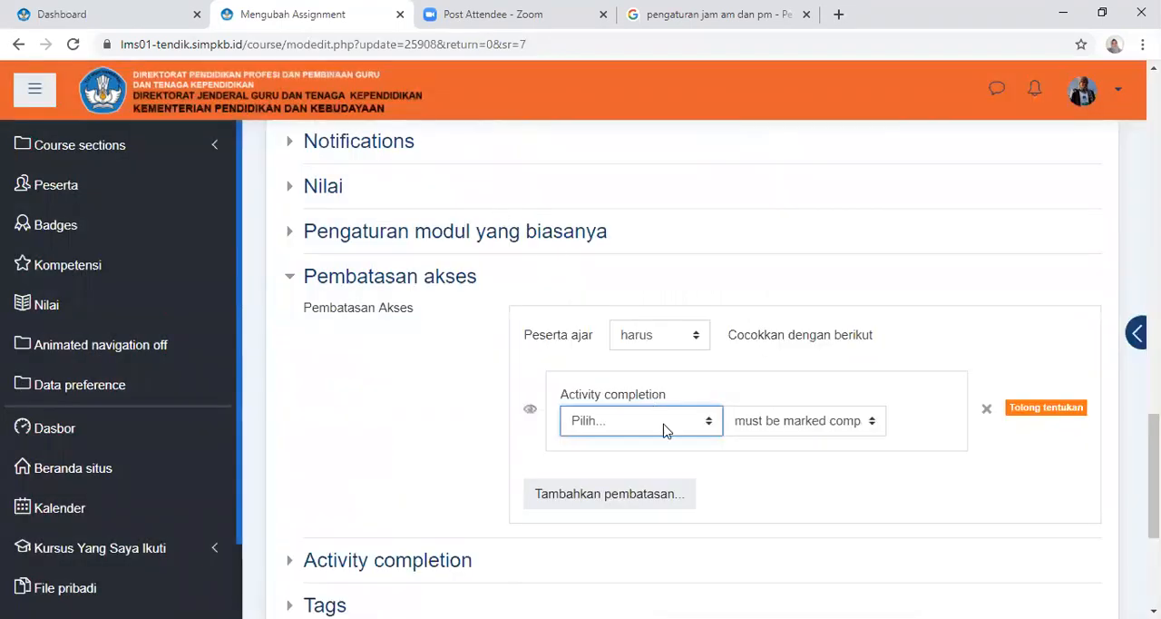
Examine the course activities available as the completion requirement in the new restriction, keeping Pilih... selected
left_click(714, 423)
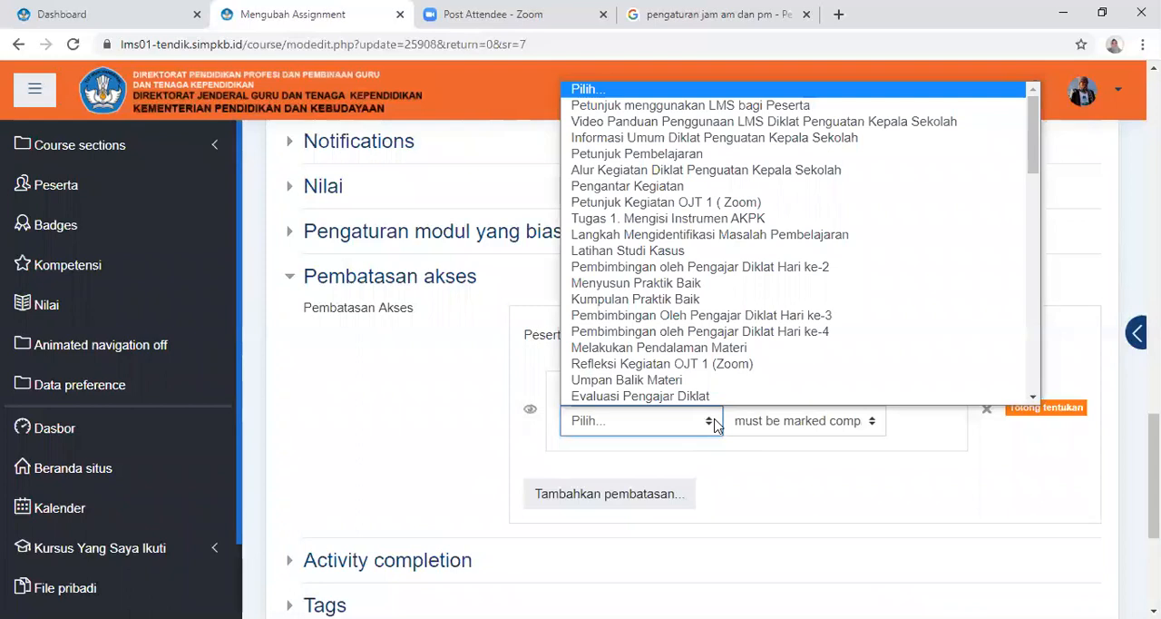
scroll(760, 292, "down", 4)
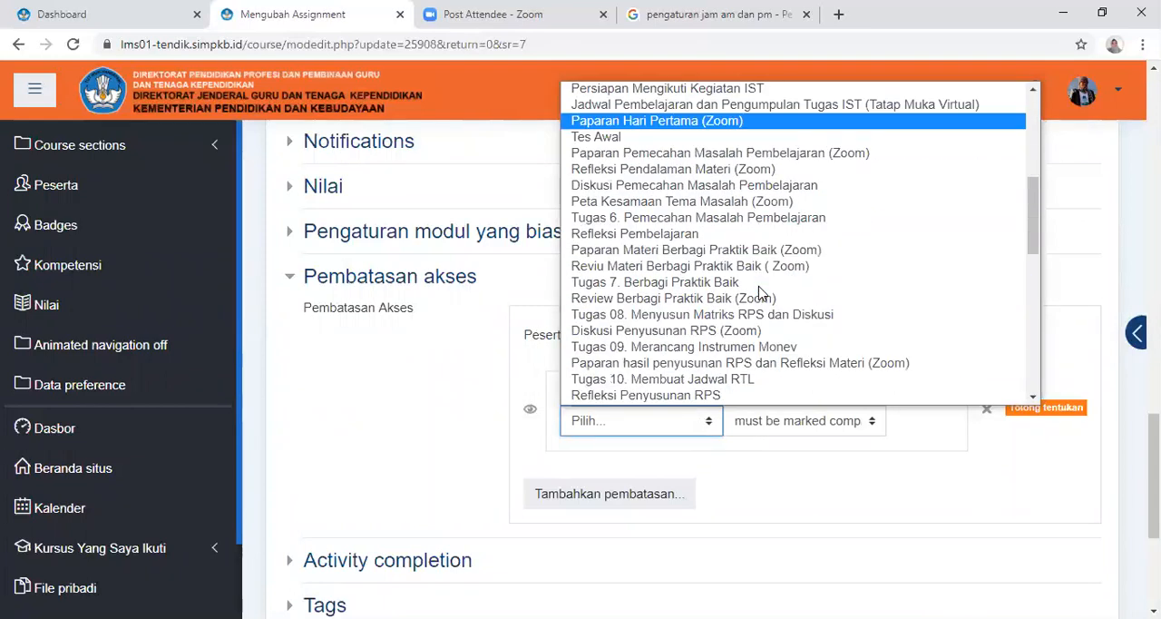
scroll(760, 292, "up", 2)
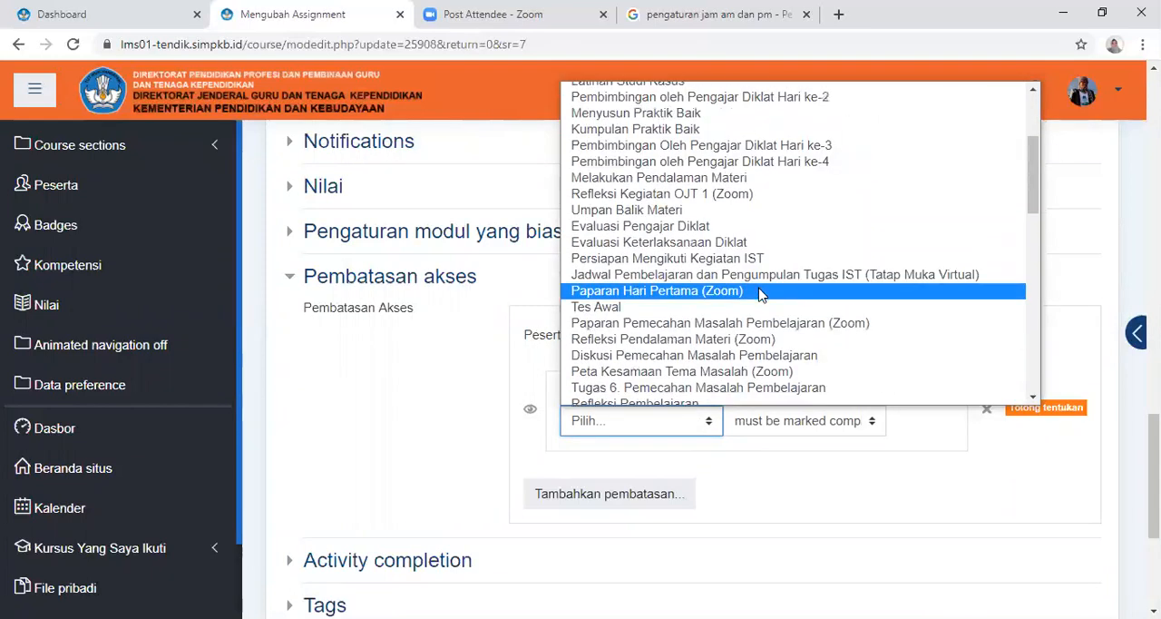
scroll(762, 297, "up", 2)
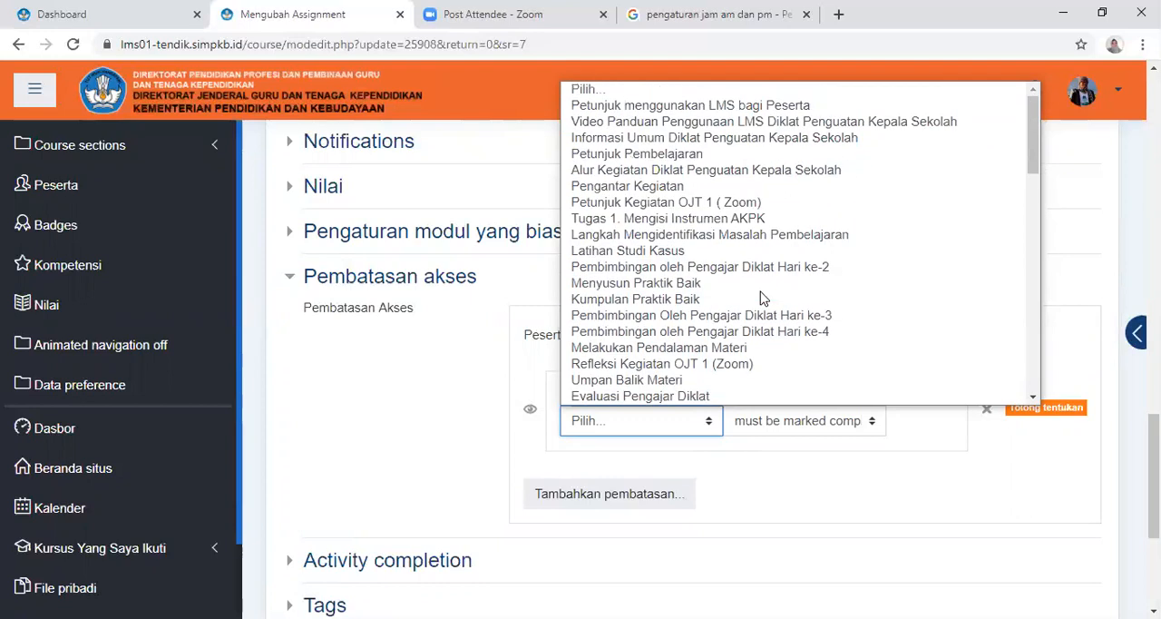
scroll(767, 298, "down", 2)
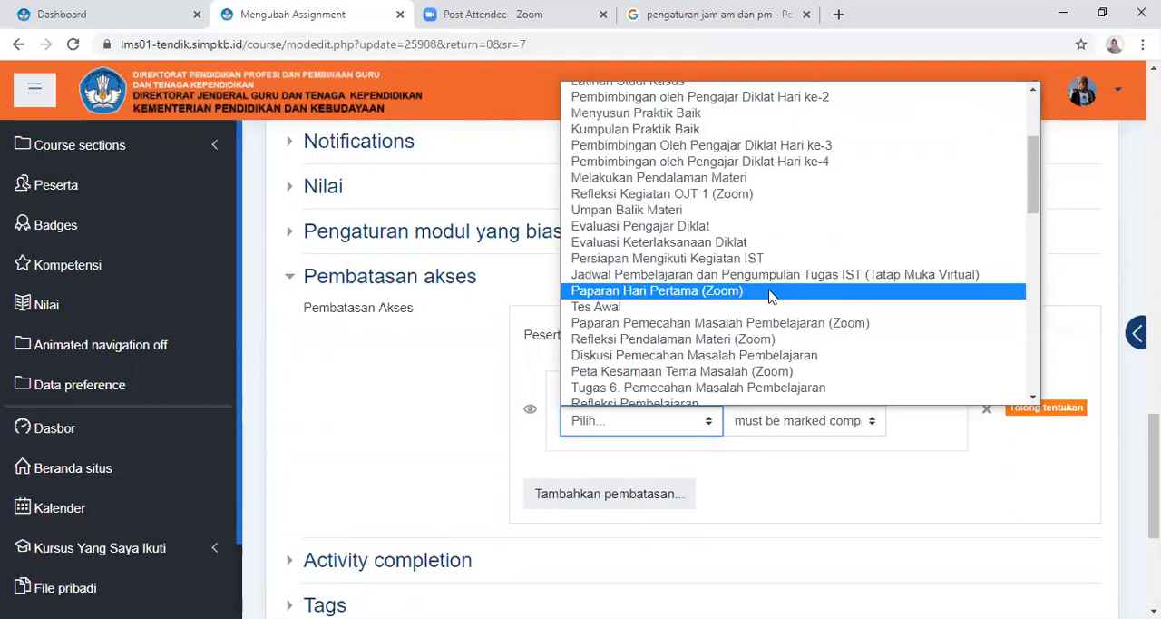
scroll(769, 297, "down", 2)
scroll(769, 297, "down", 5)
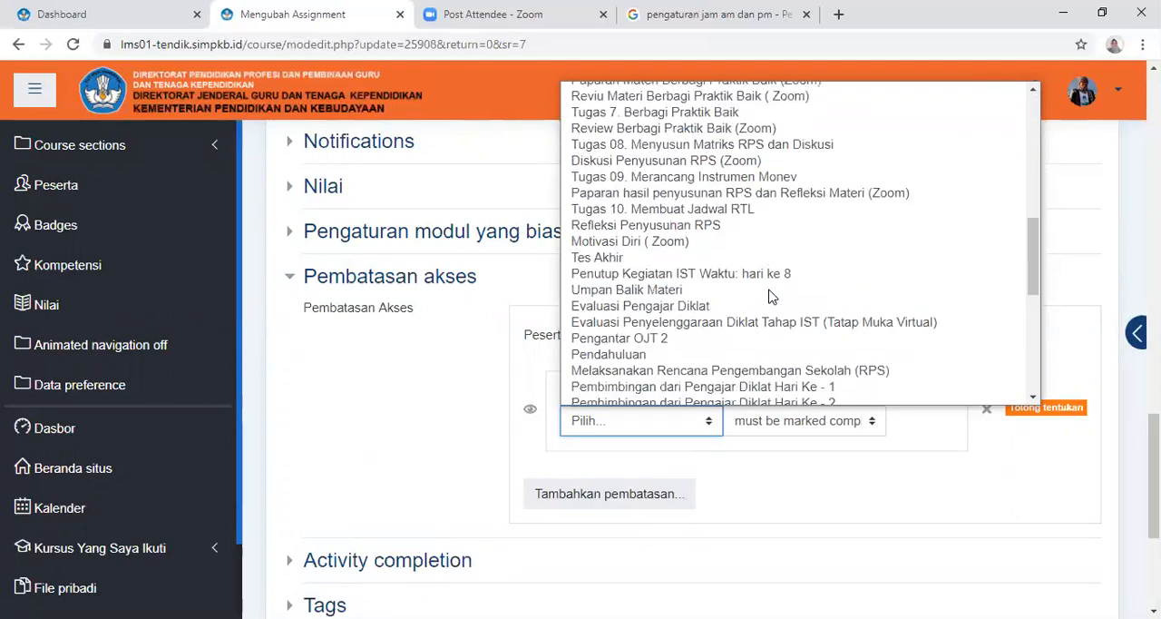
scroll(770, 296, "down", 2)
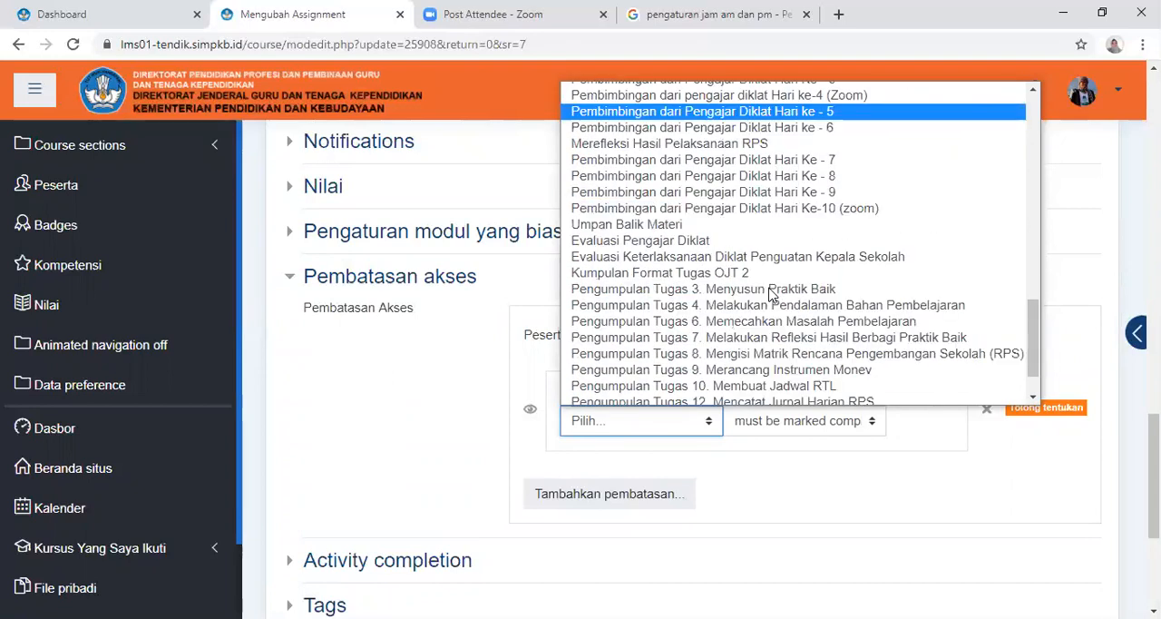
scroll(769, 296, "down", 1)
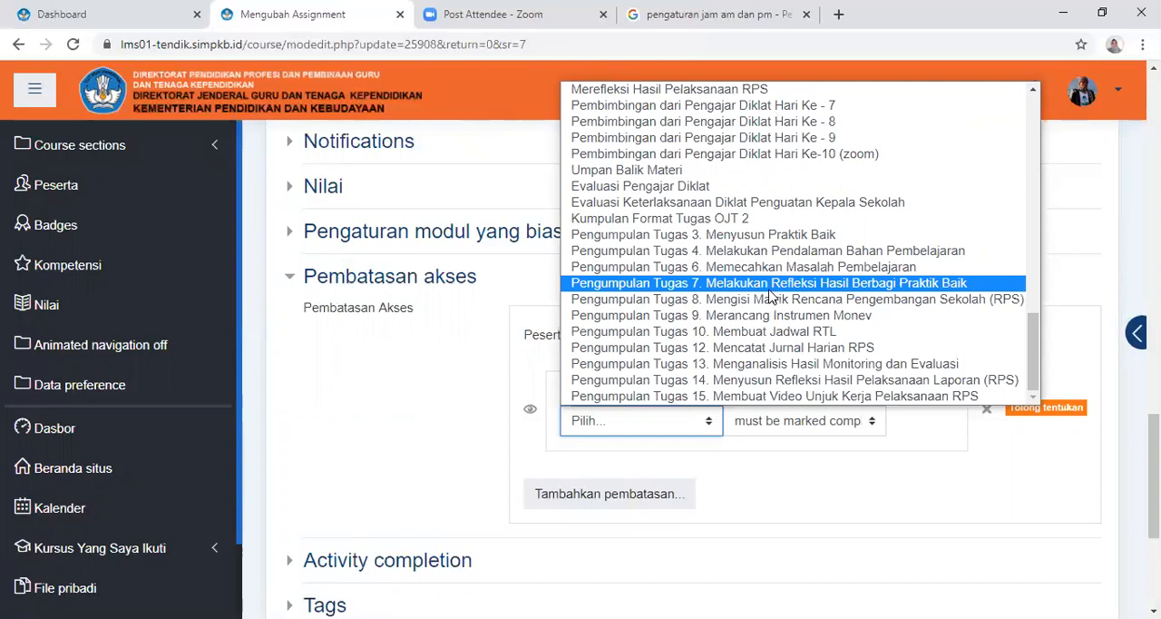
scroll(770, 295, "up", 10)
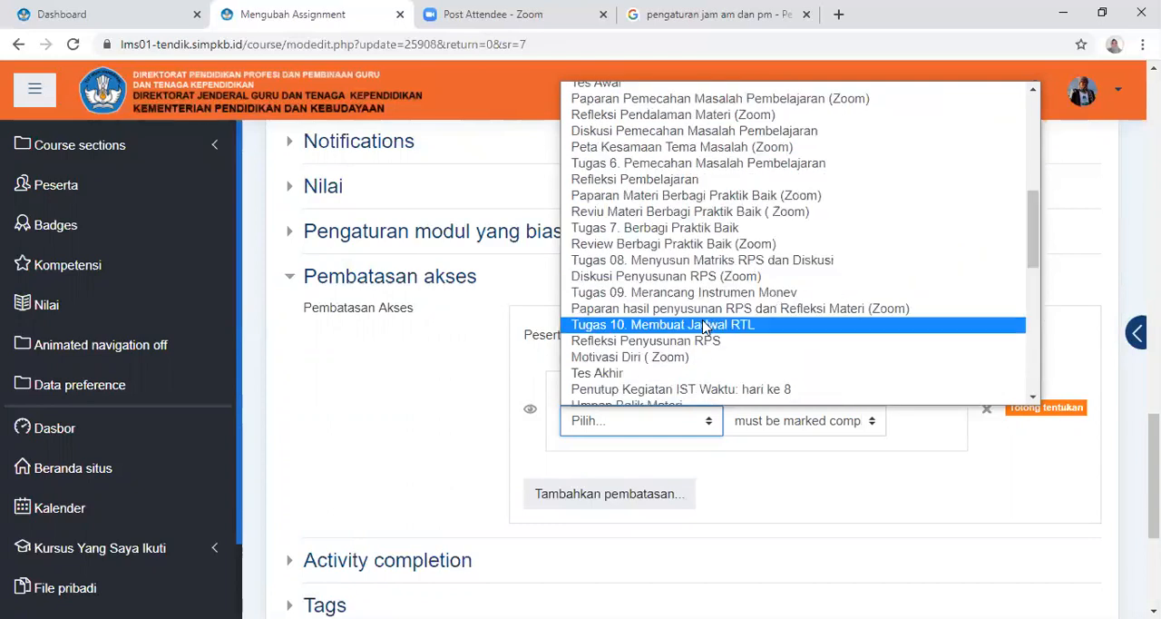
scroll(740, 196, "up", 7)
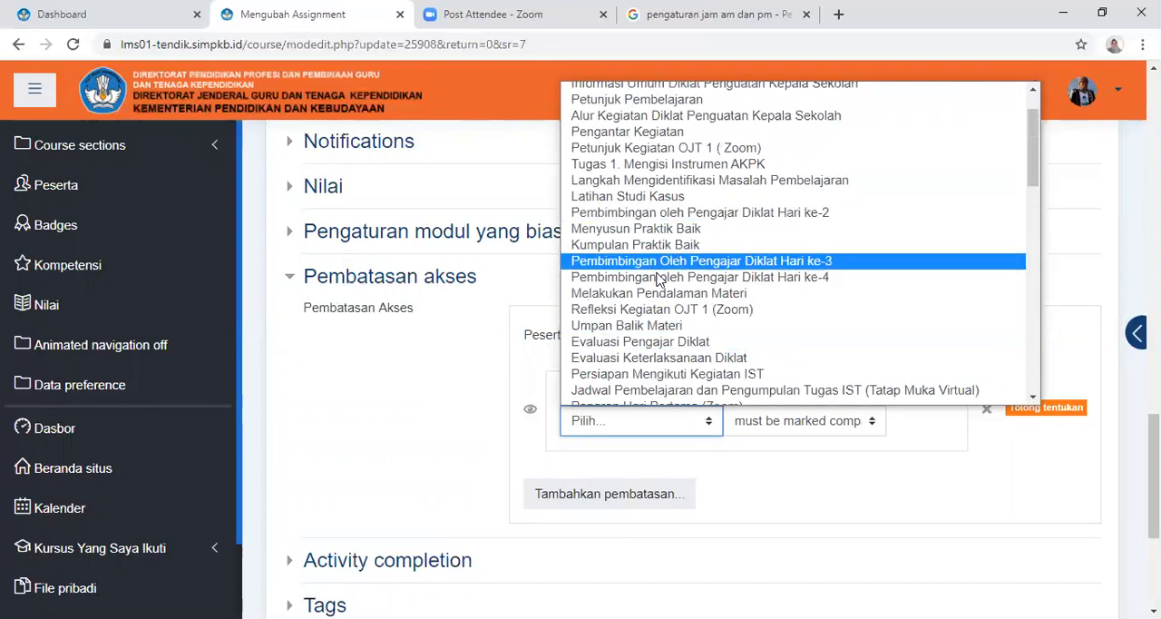
scroll(810, 250, "up", 1)
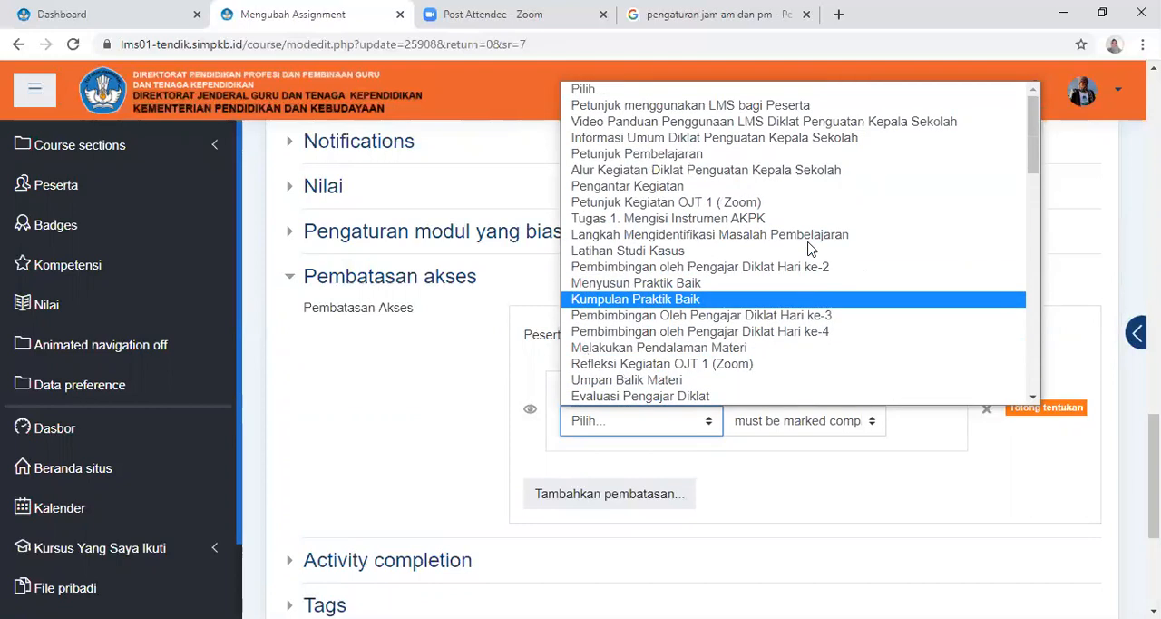
scroll(811, 250, "down", 4)
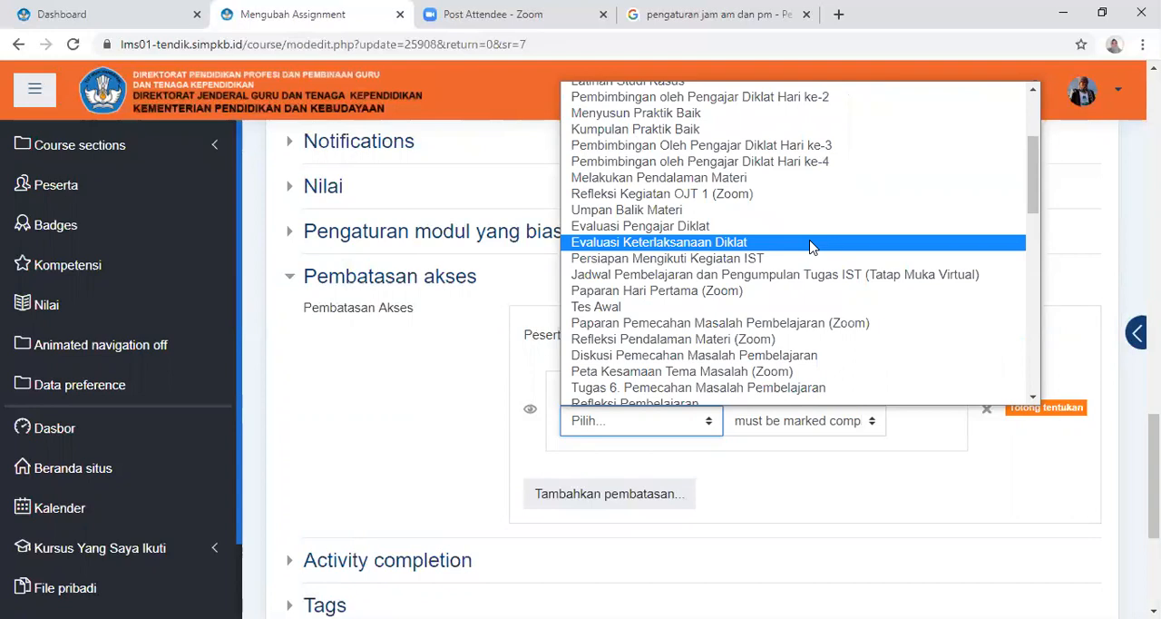
scroll(812, 248, "down", 4)
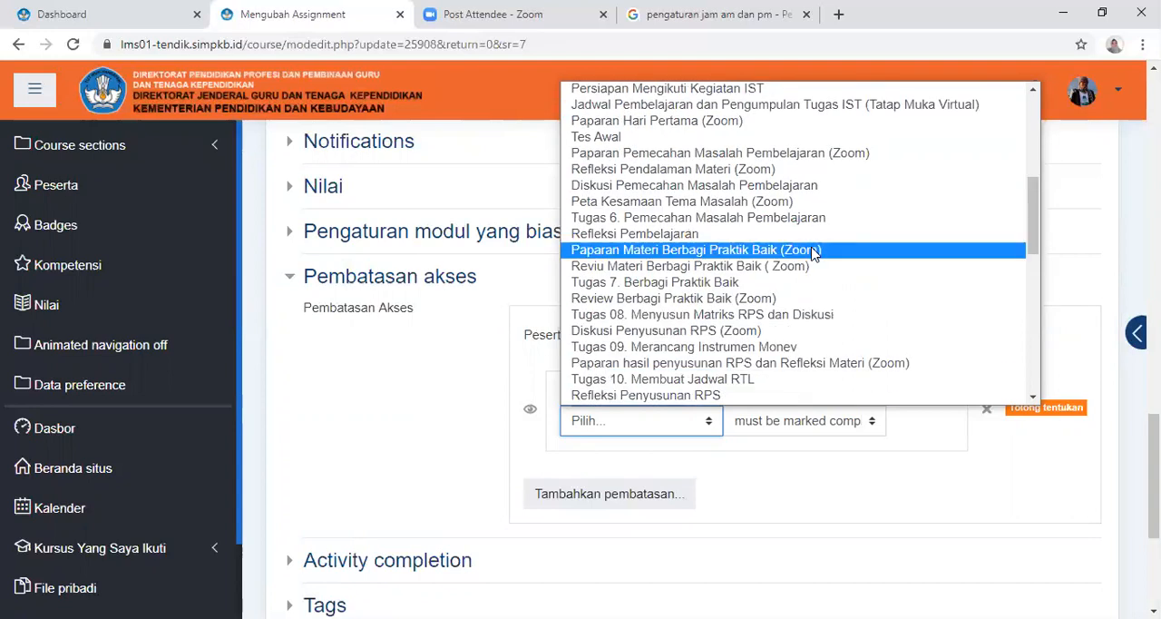
scroll(813, 247, "down", 4)
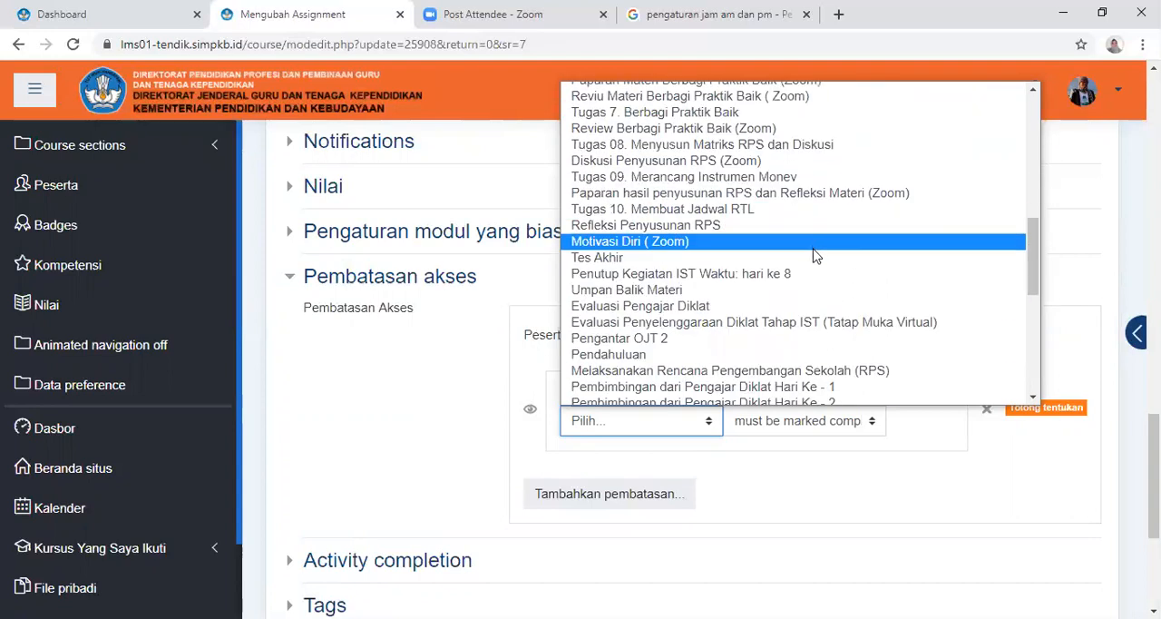
scroll(815, 254, "down", 7)
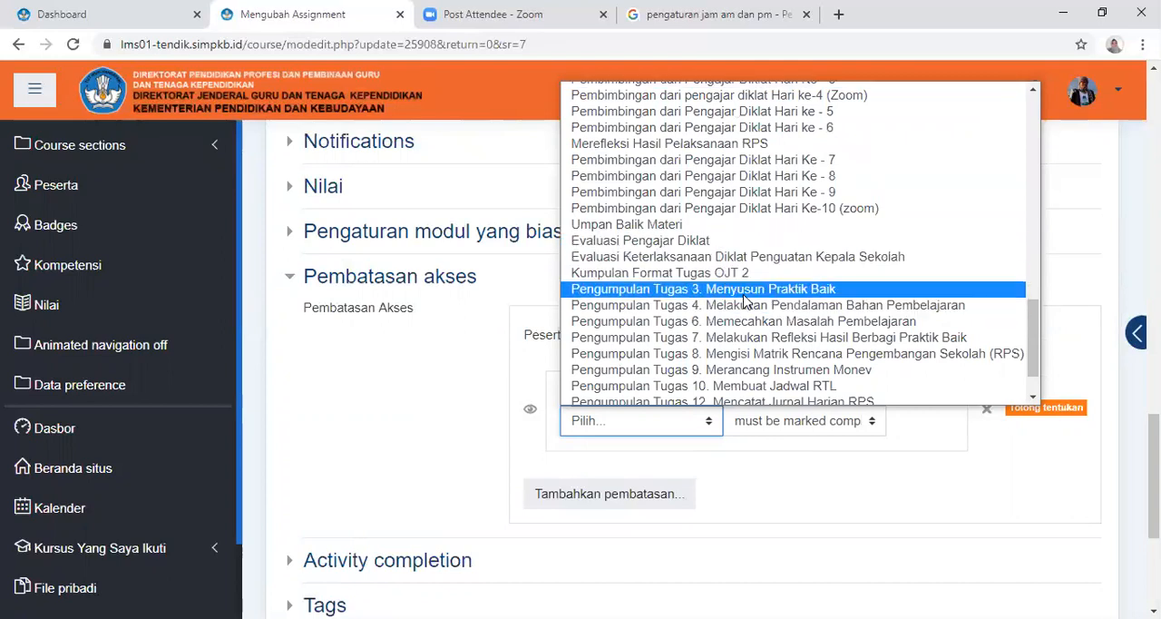
scroll(816, 207, "up", 4)
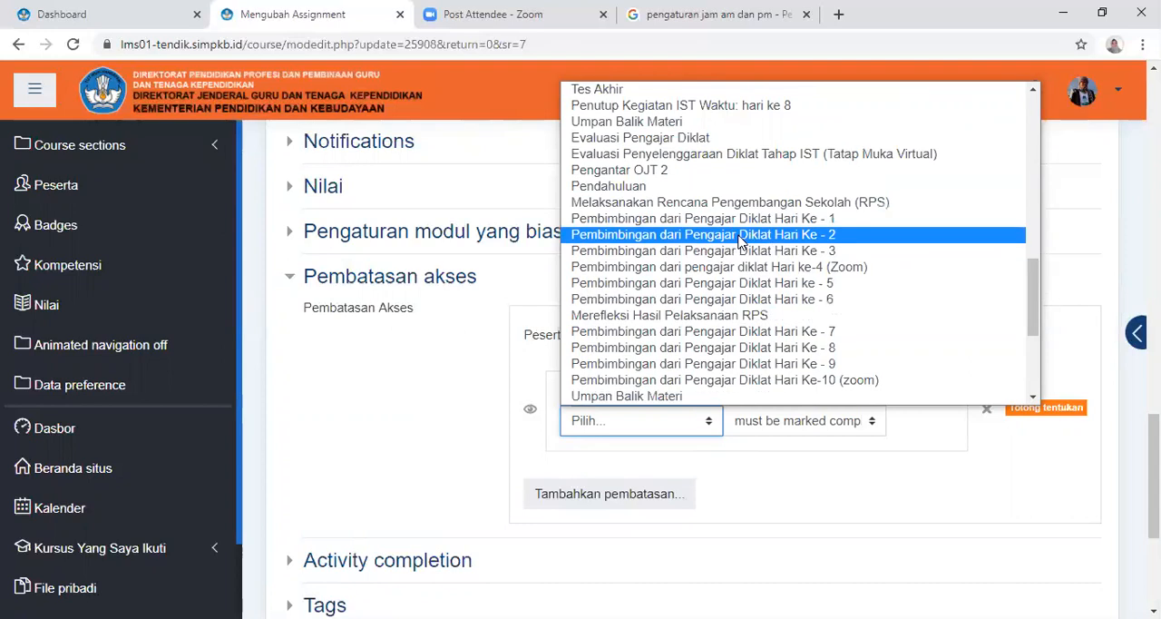
scroll(742, 238, "up", 4)
scroll(750, 238, "up", 4)
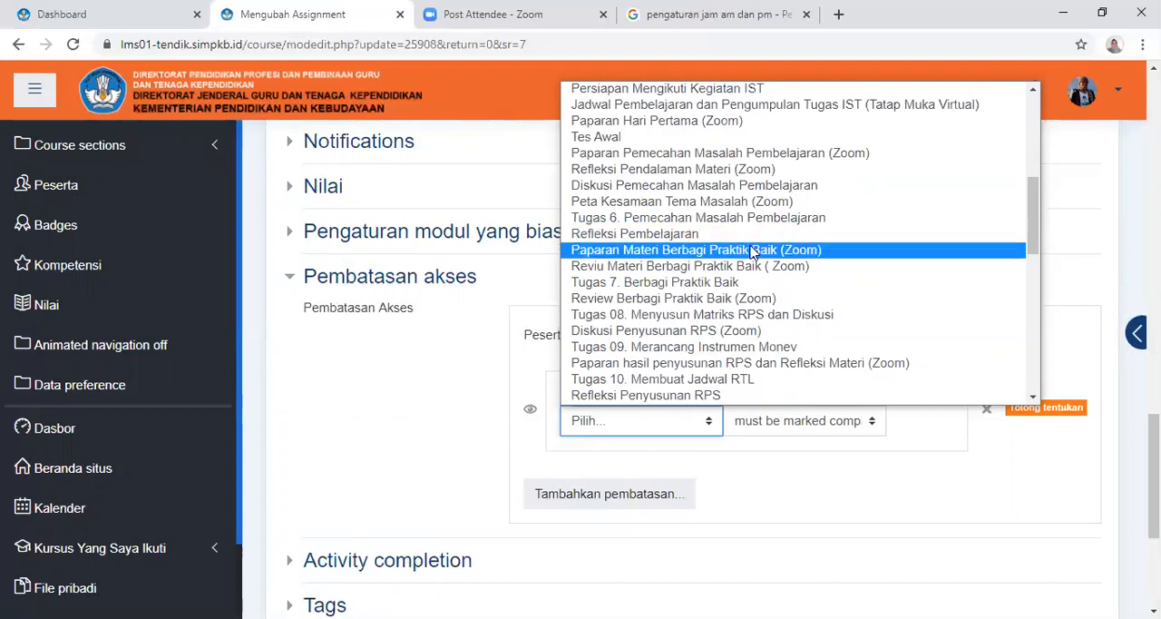
scroll(753, 247, "up", 4)
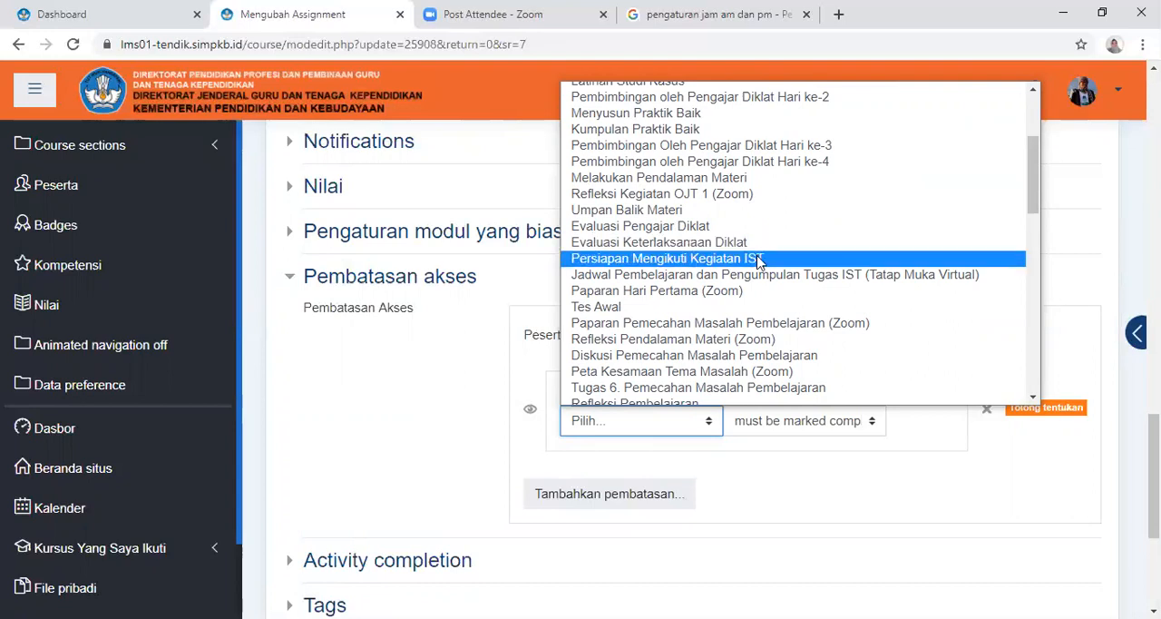
scroll(714, 291, "up", 3)
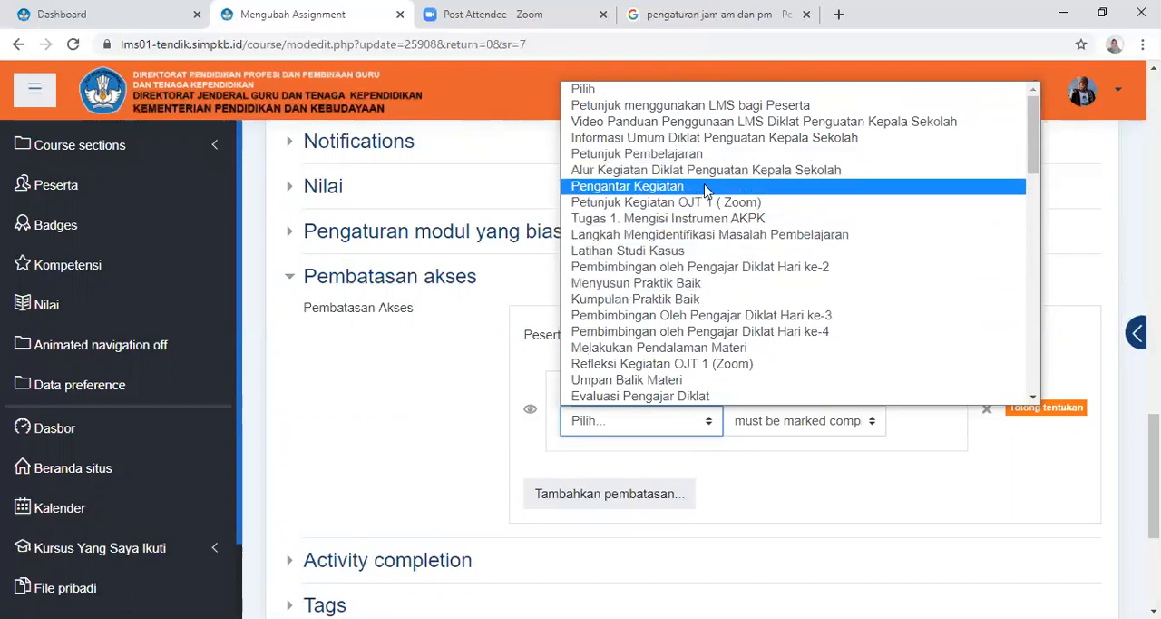
left_click(669, 90)
Recheck the restriction's activity choices through the Pengumpulan Tugas entries for a suitable prerequisite, and close the list without choosing one
left_click(674, 420)
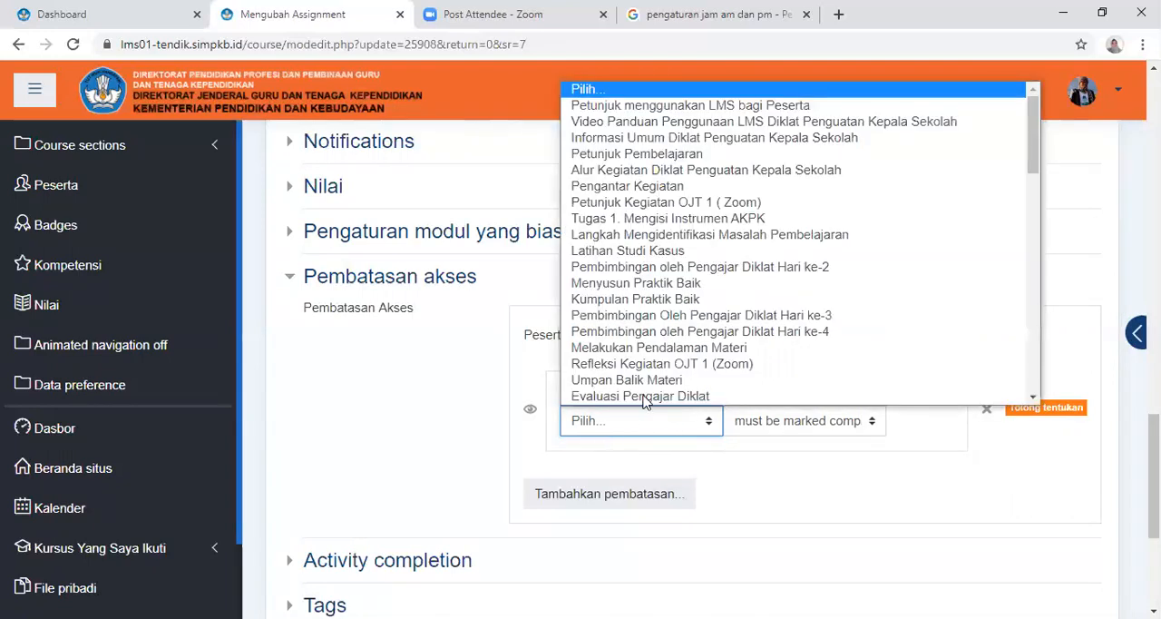
scroll(762, 302, "down", 5)
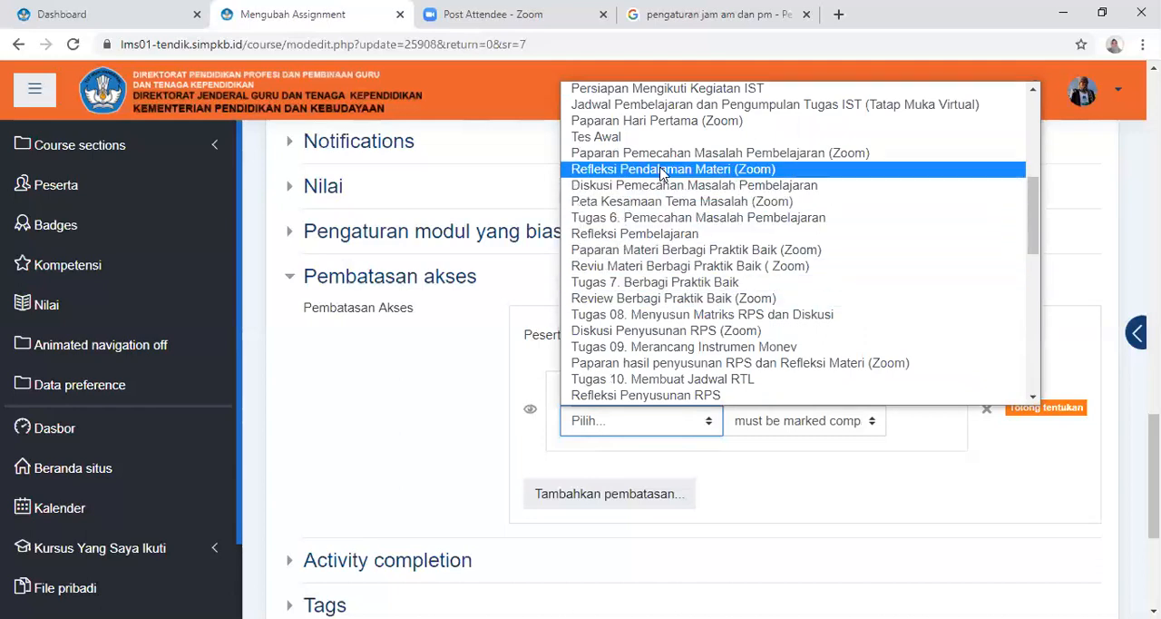
scroll(665, 172, "up", 4)
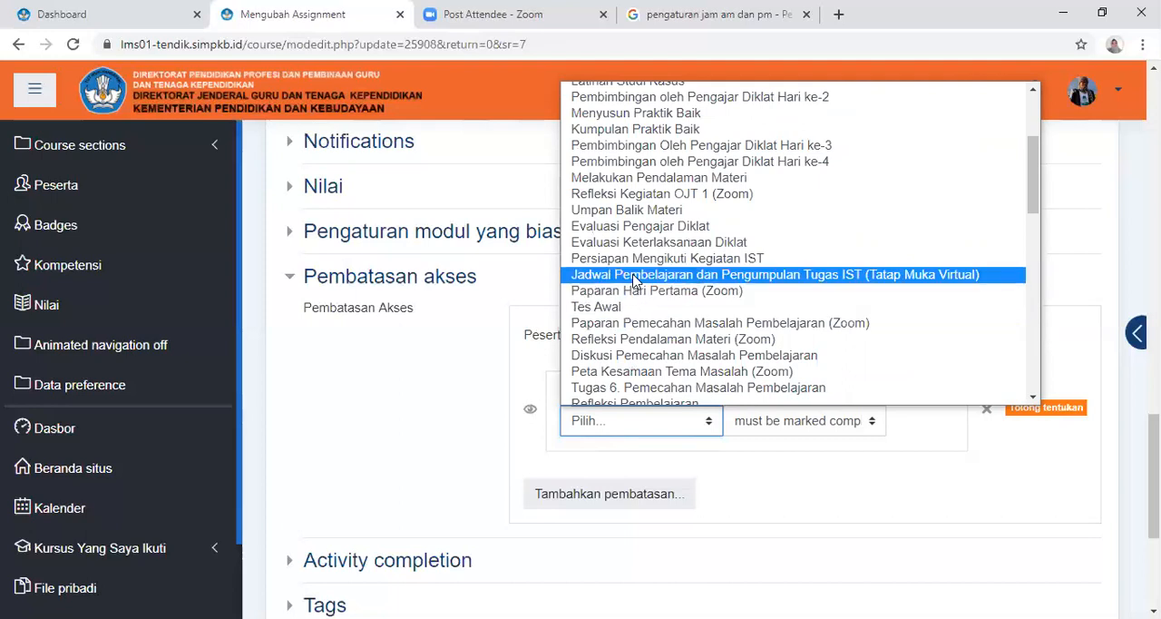
scroll(632, 277, "up", 4)
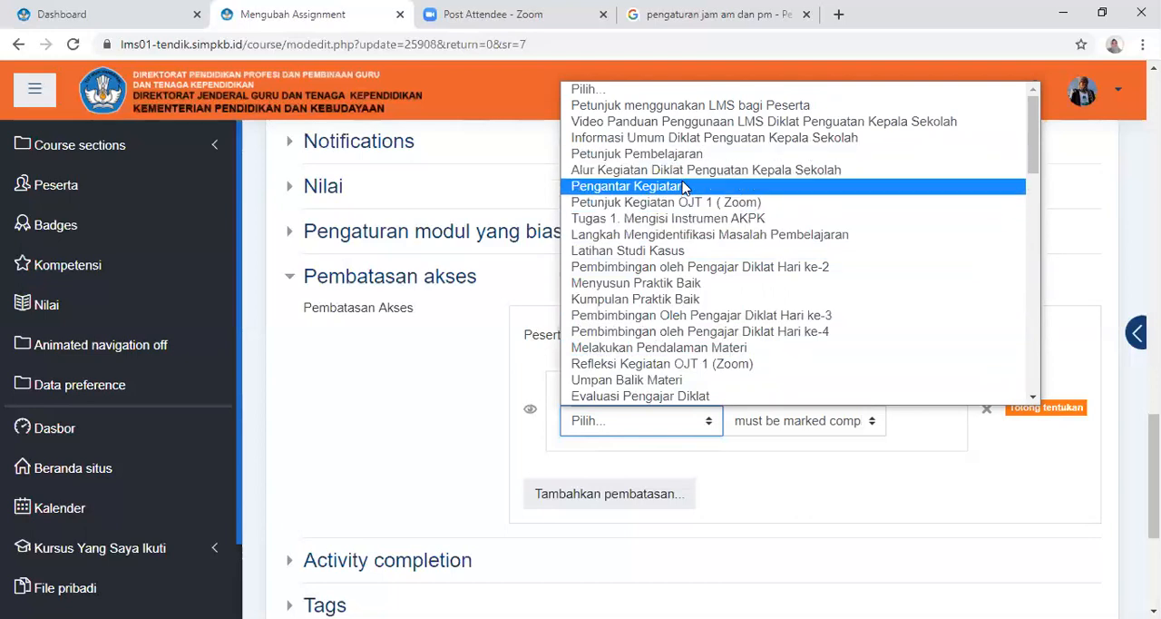
scroll(687, 189, "down", 3)
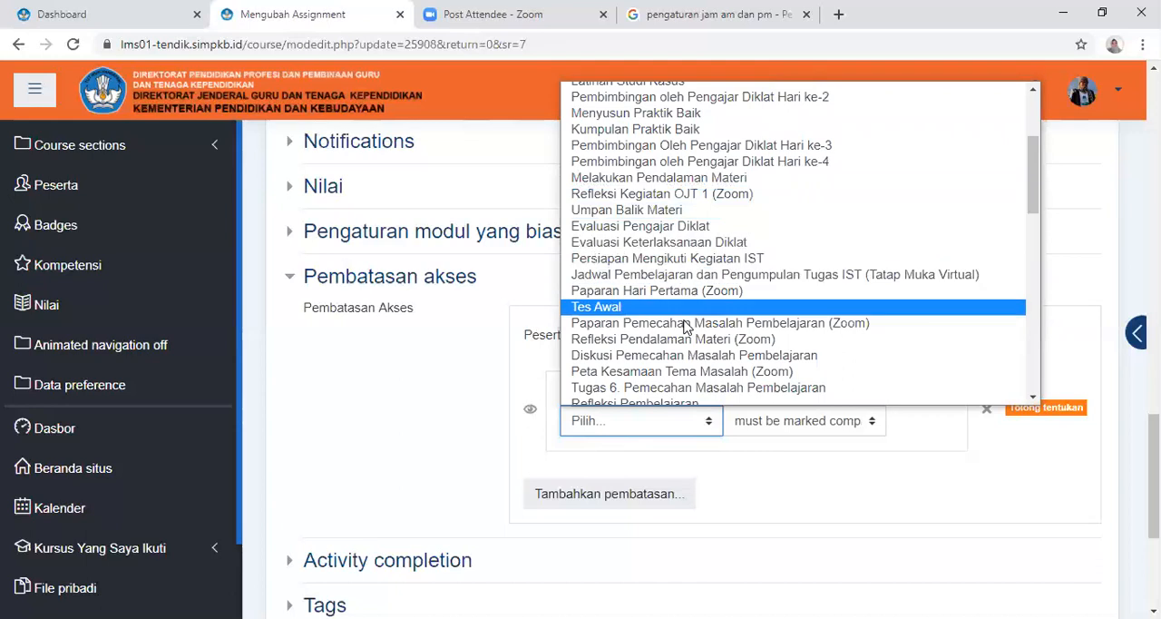
scroll(684, 365, "down", 2)
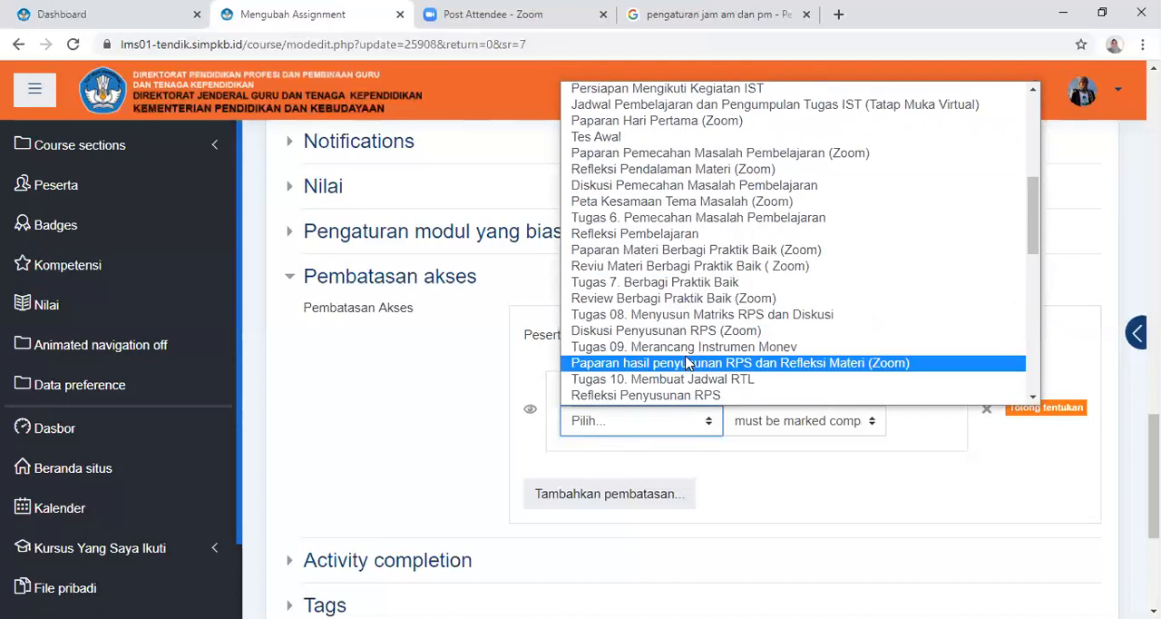
scroll(686, 362, "down", 3)
scroll(687, 359, "down", 5)
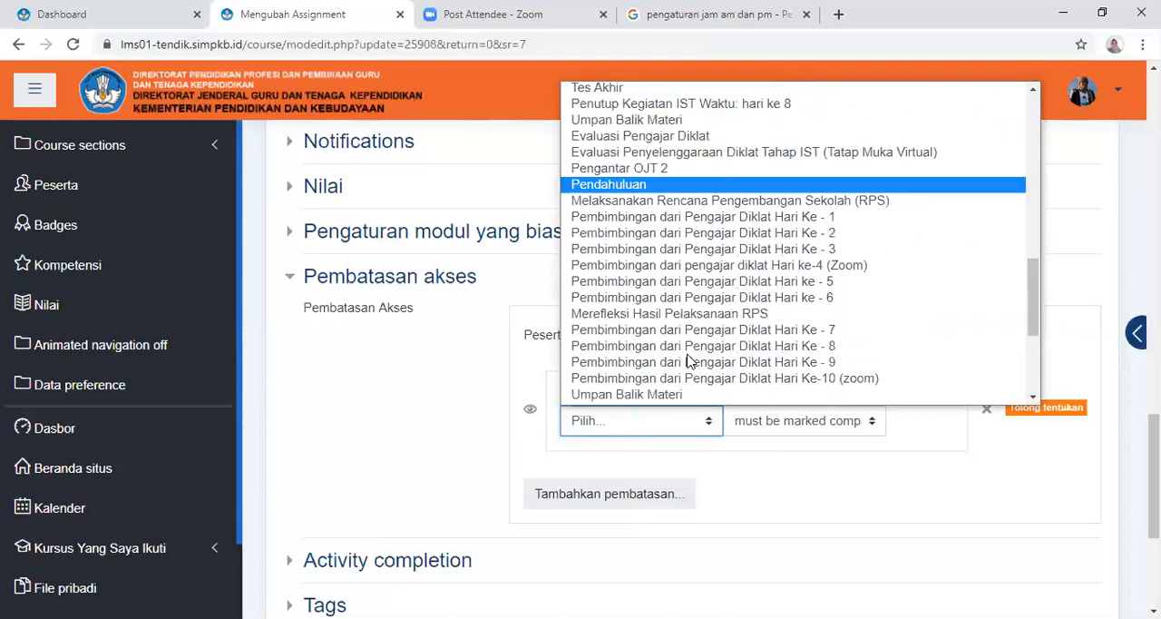
scroll(688, 356, "down", 1)
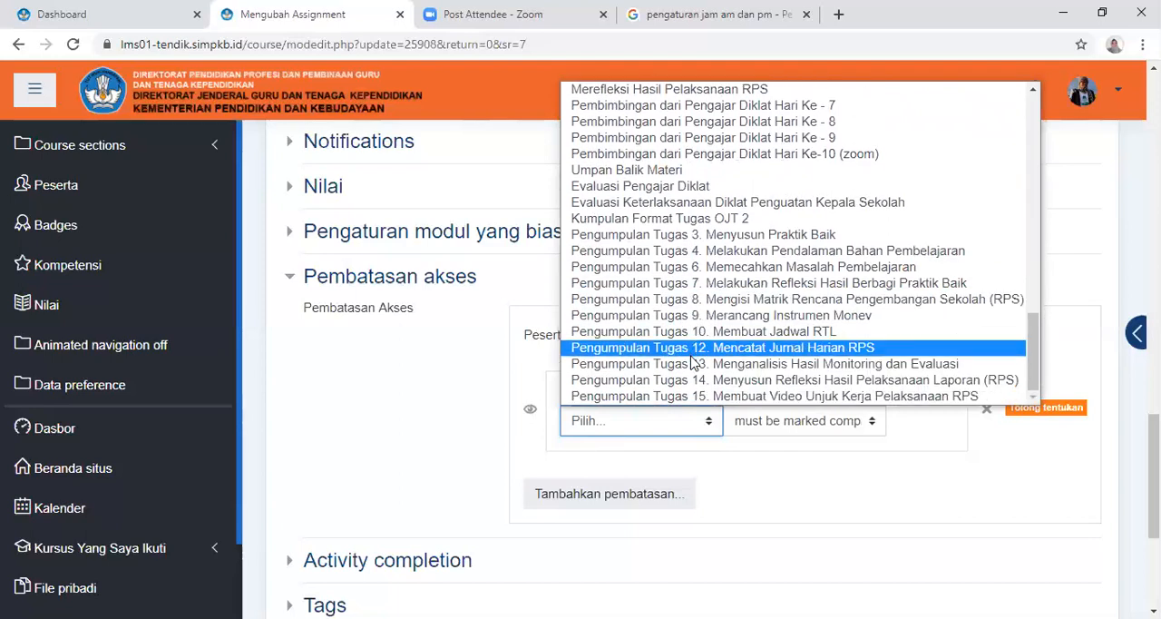
scroll(695, 291, "up", 1)
scroll(695, 290, "up", 3)
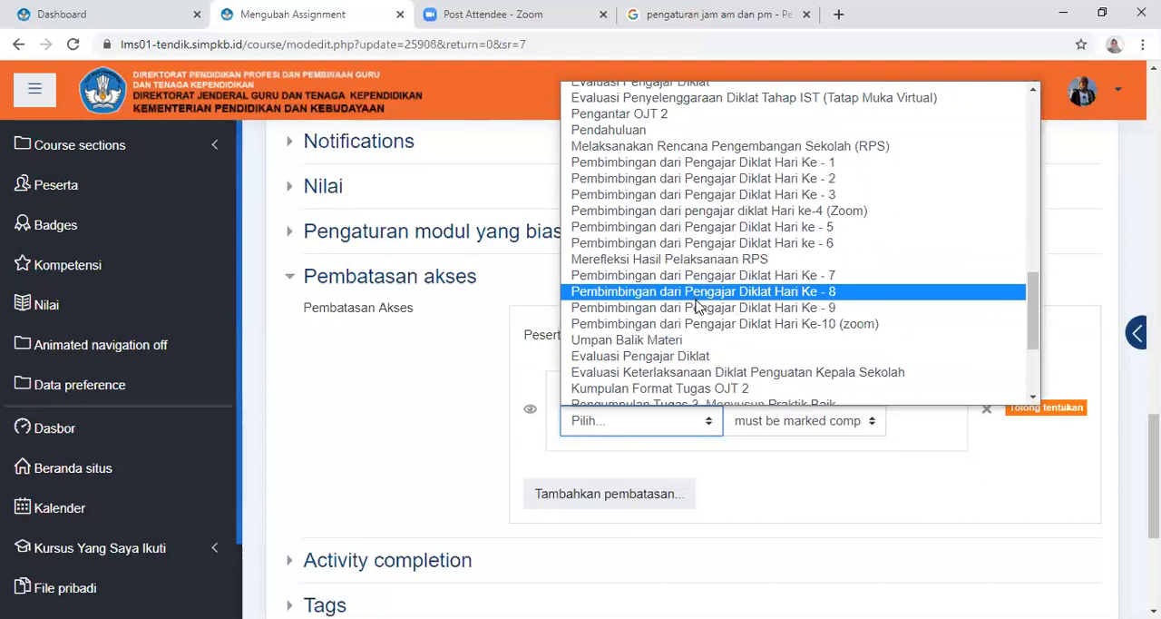
scroll(698, 304, "up", 4)
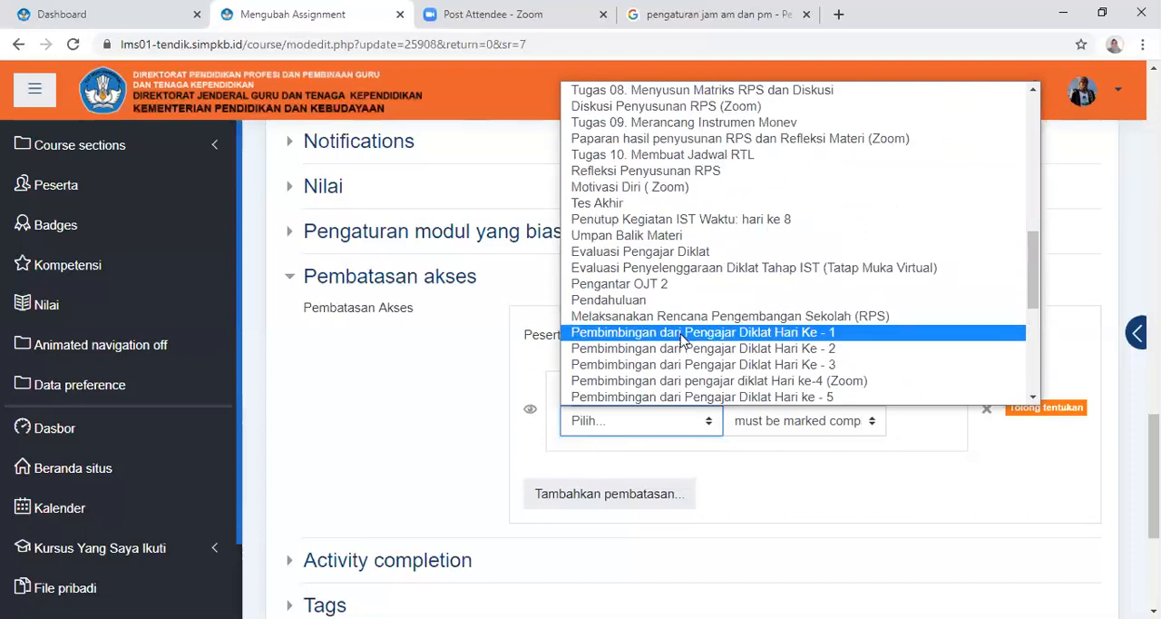
scroll(685, 328, "up", 3)
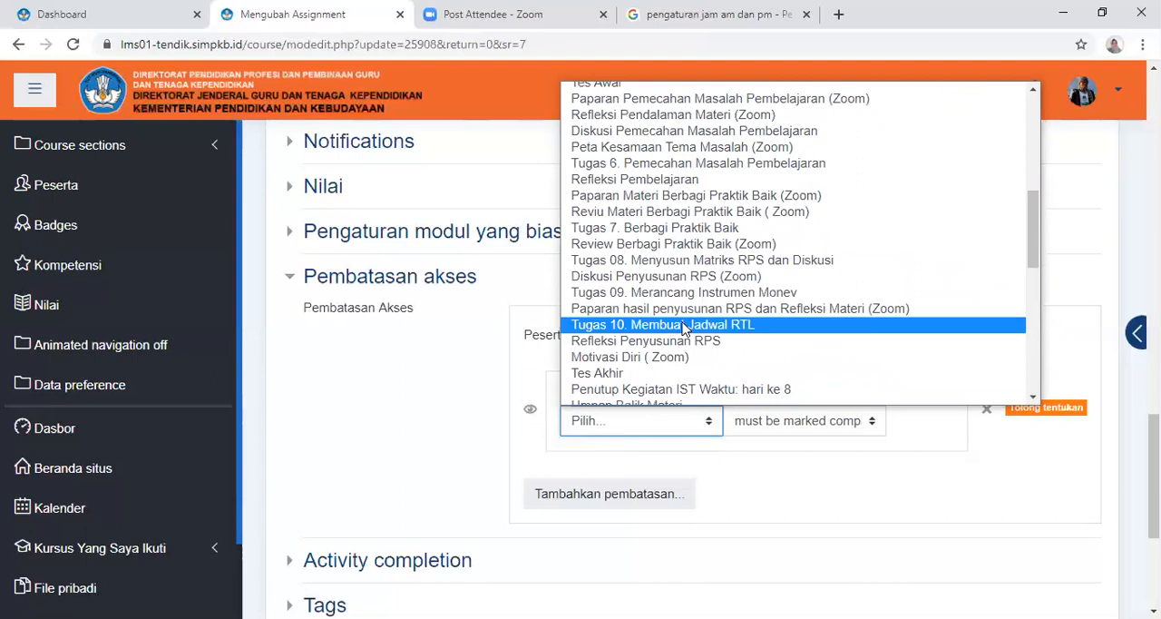
scroll(685, 329, "up", 6)
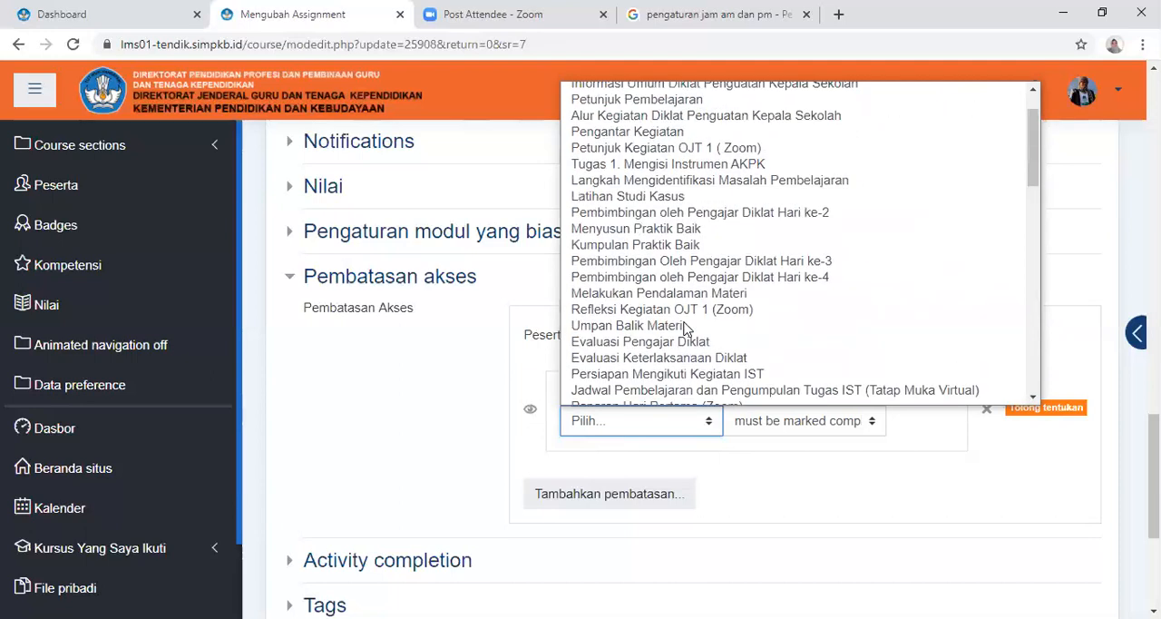
scroll(685, 328, "up", 1)
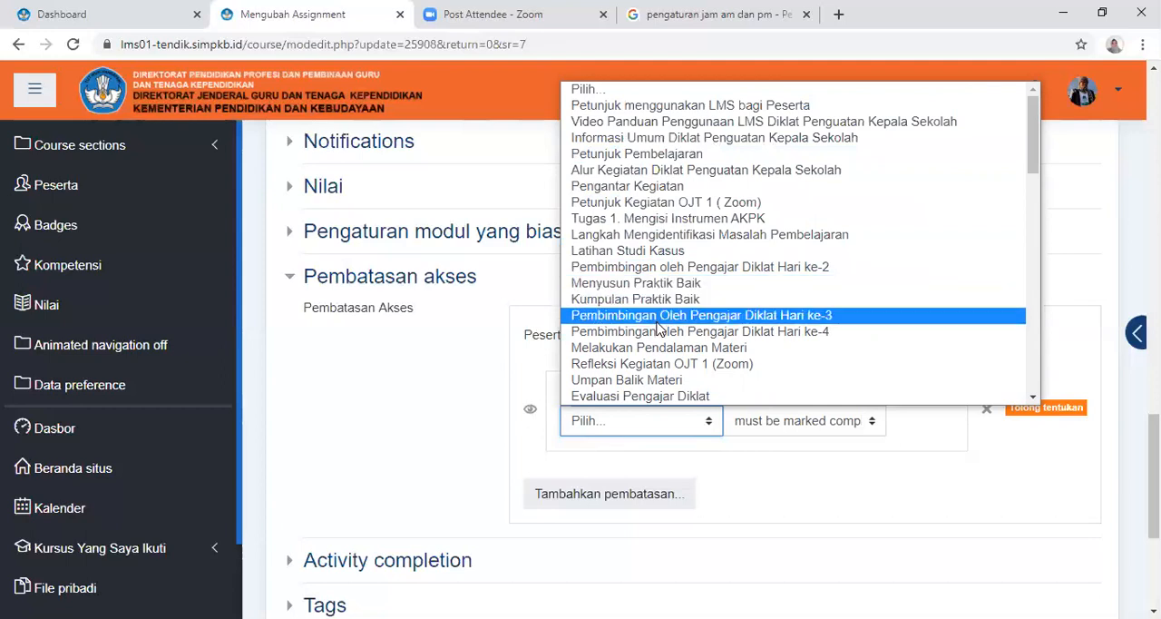
scroll(943, 340, "down", 5)
left_click(943, 485)
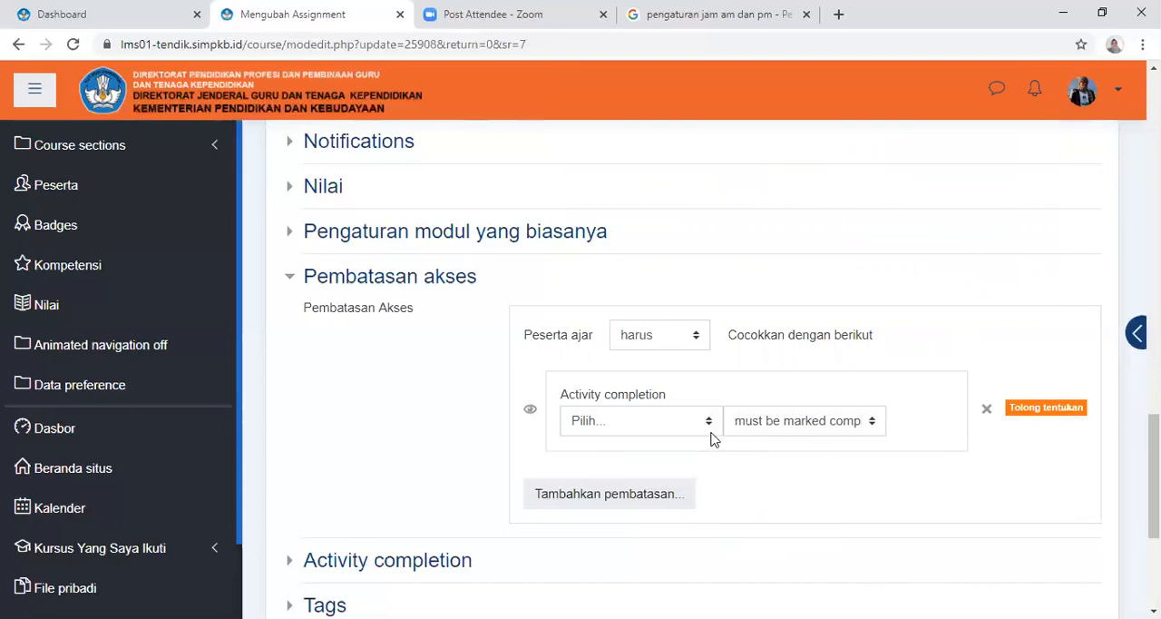
Check the harus/Tidak boleh choices and the available restriction types, and remove the unfilled Activity completion restriction
left_click(700, 340)
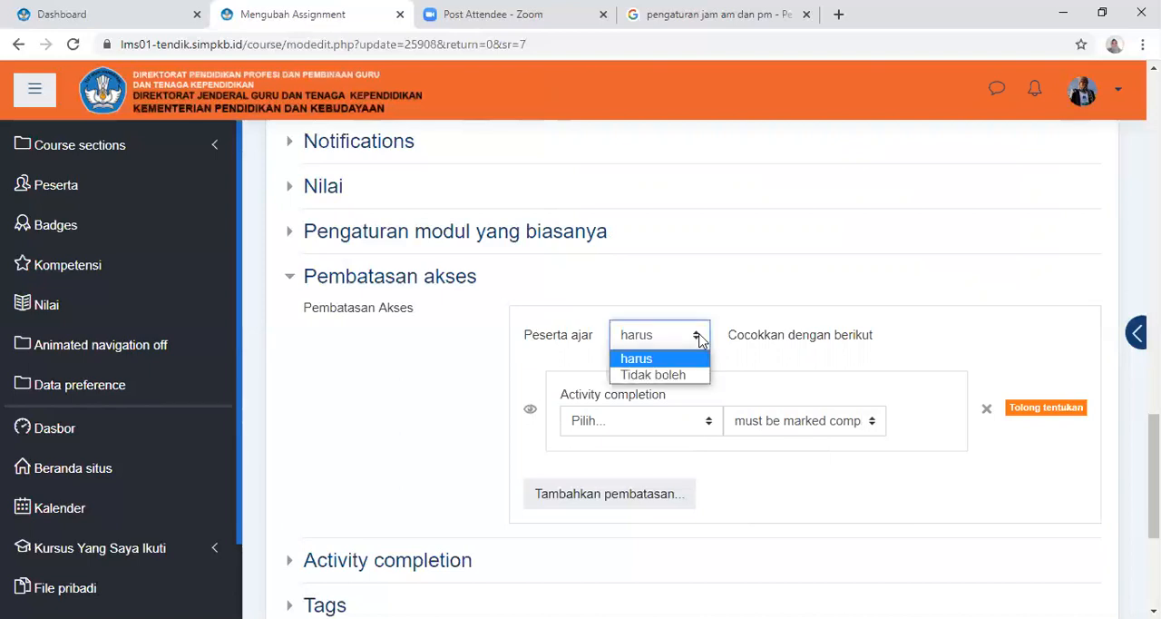
left_click(699, 341)
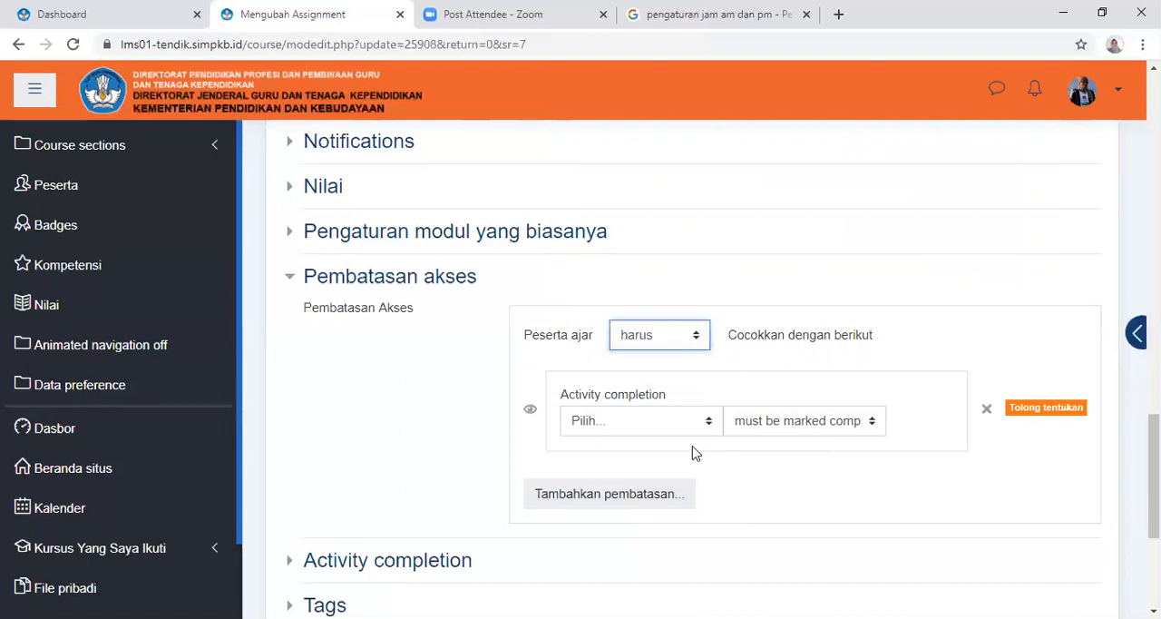
left_click(656, 504)
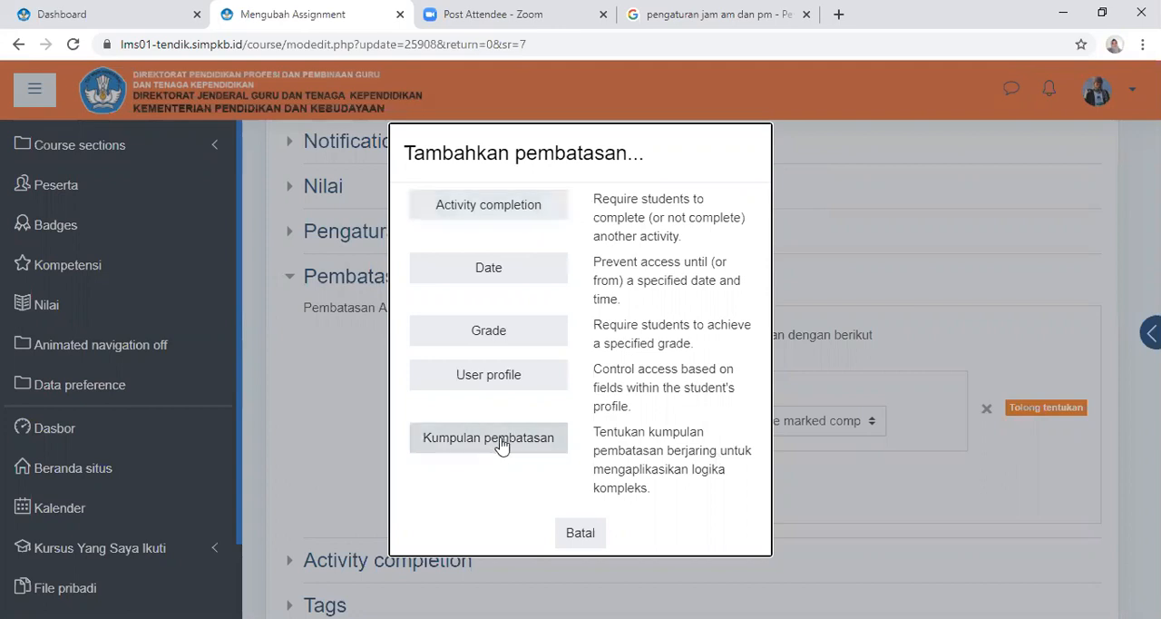
left_click(581, 533)
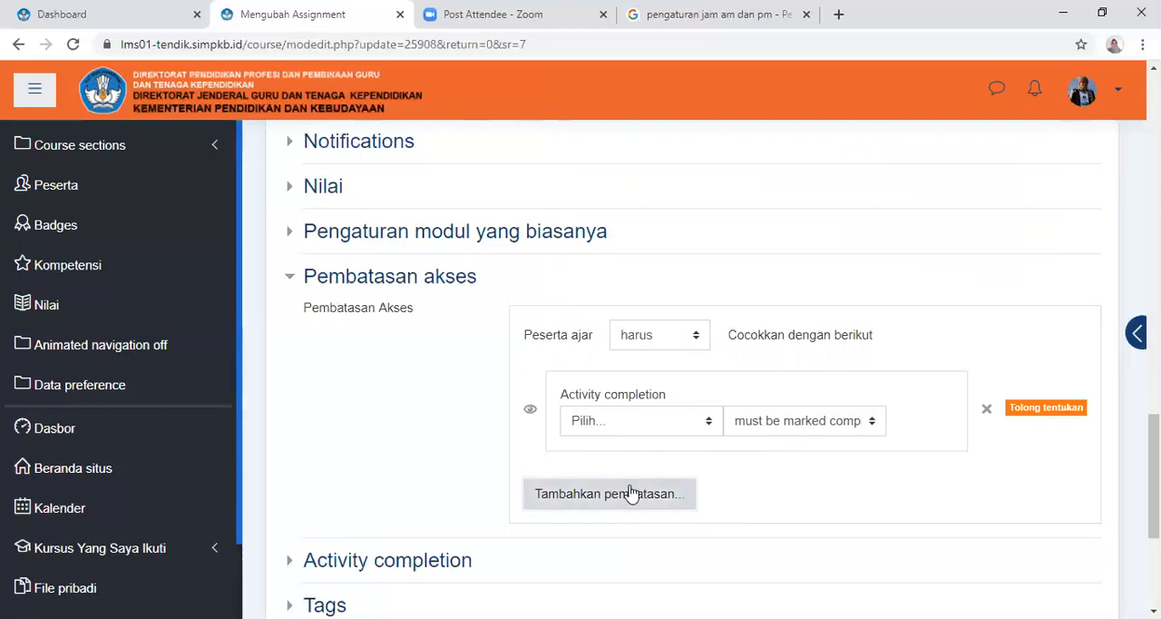
left_click(988, 416)
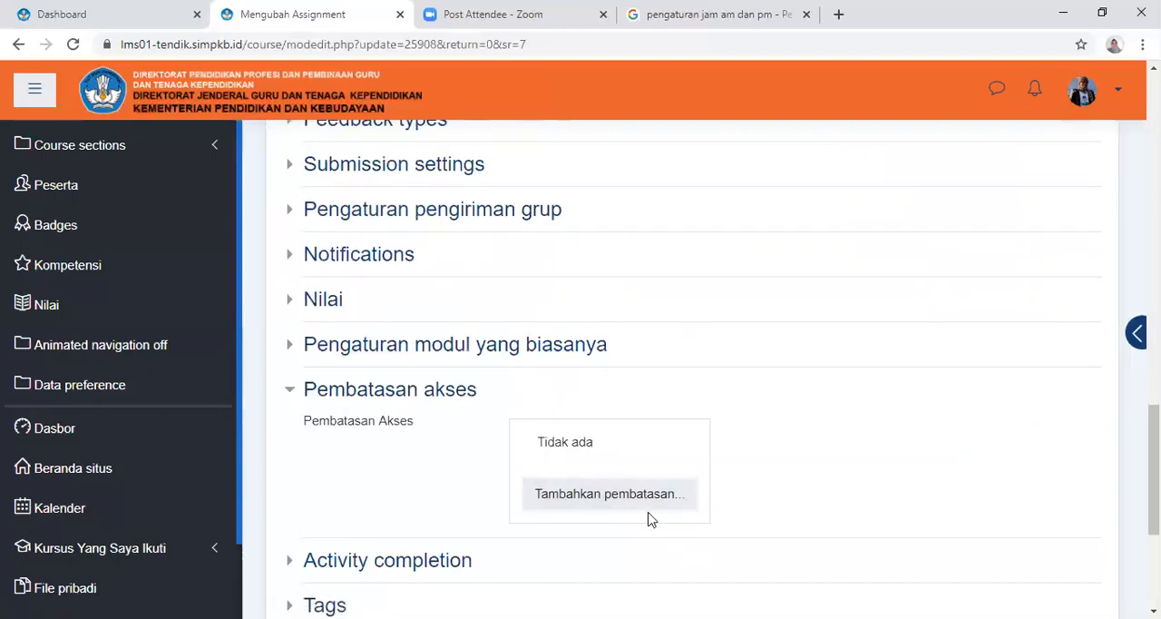
Try adding an empty restriction set (Kumpulan pembatasan) to the assignment's access restrictions, and remove it again
left_click(601, 506)
left_click(497, 439)
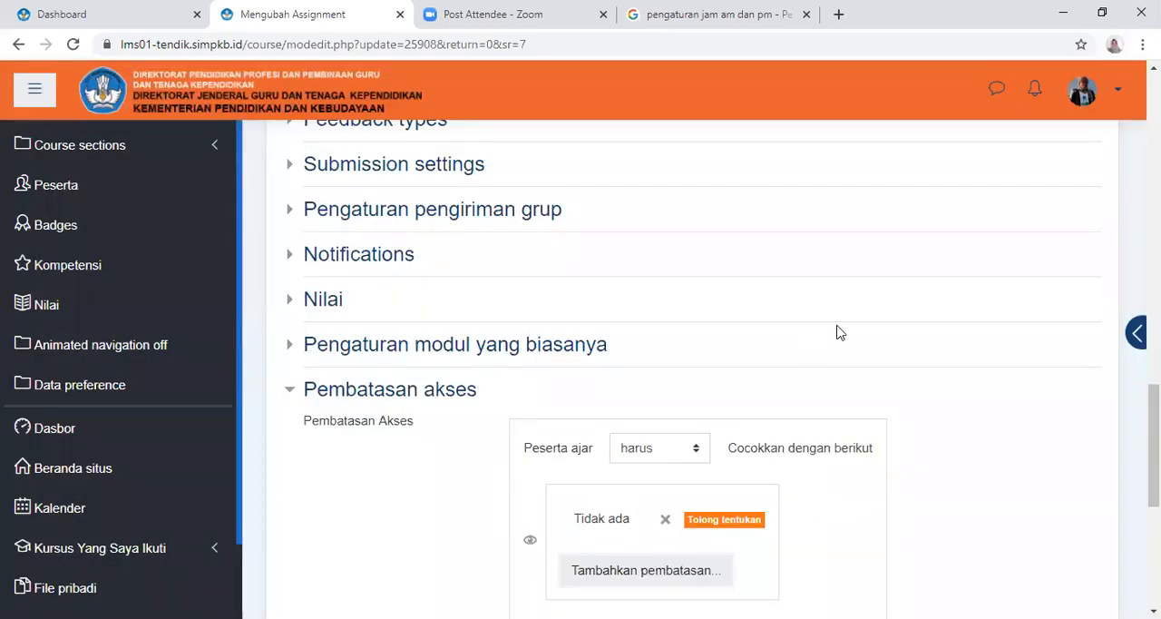
scroll(816, 358, "down", 3)
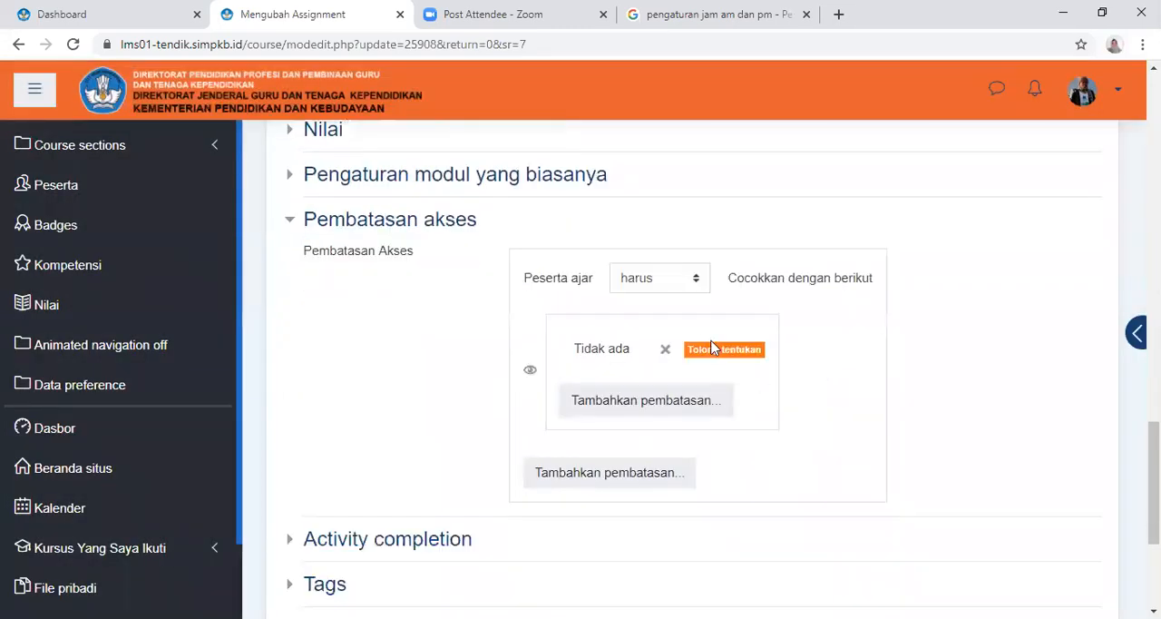
left_click(665, 351)
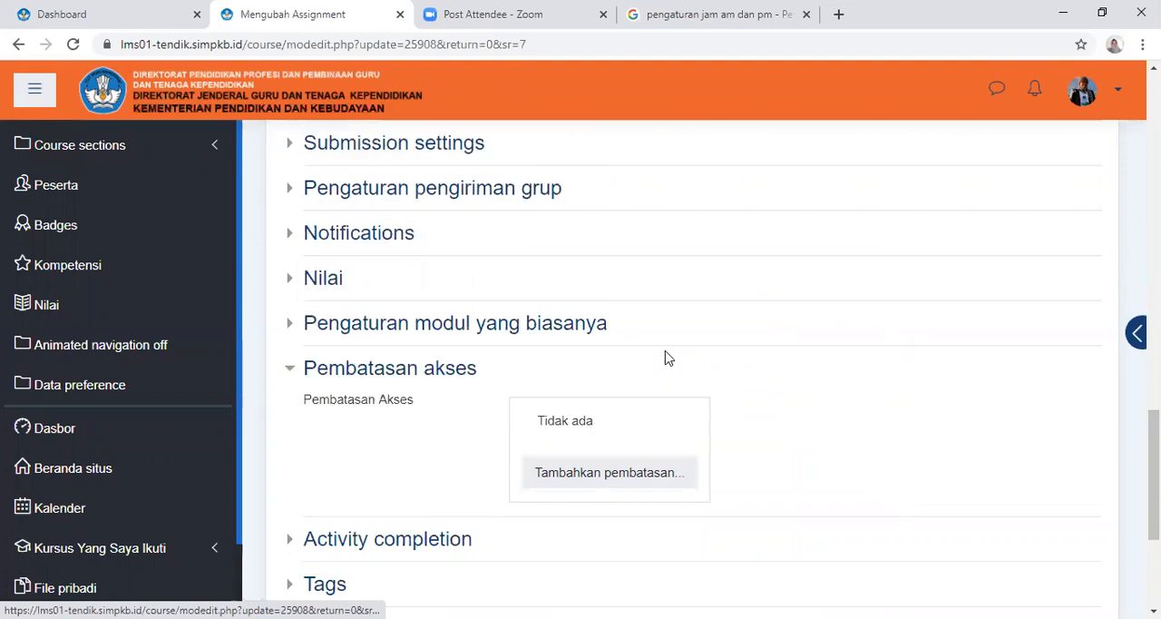
Add another Activity completion restriction, look through its activity choices without selecting one, and remove the restriction
left_click(602, 479)
left_click(521, 220)
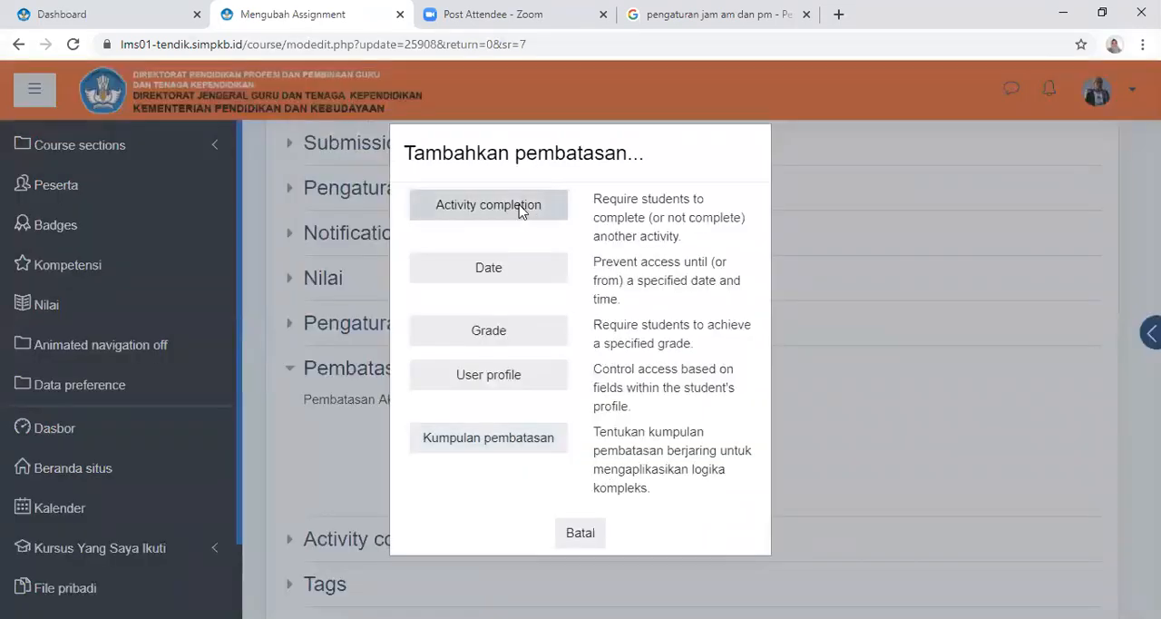
left_click(682, 512)
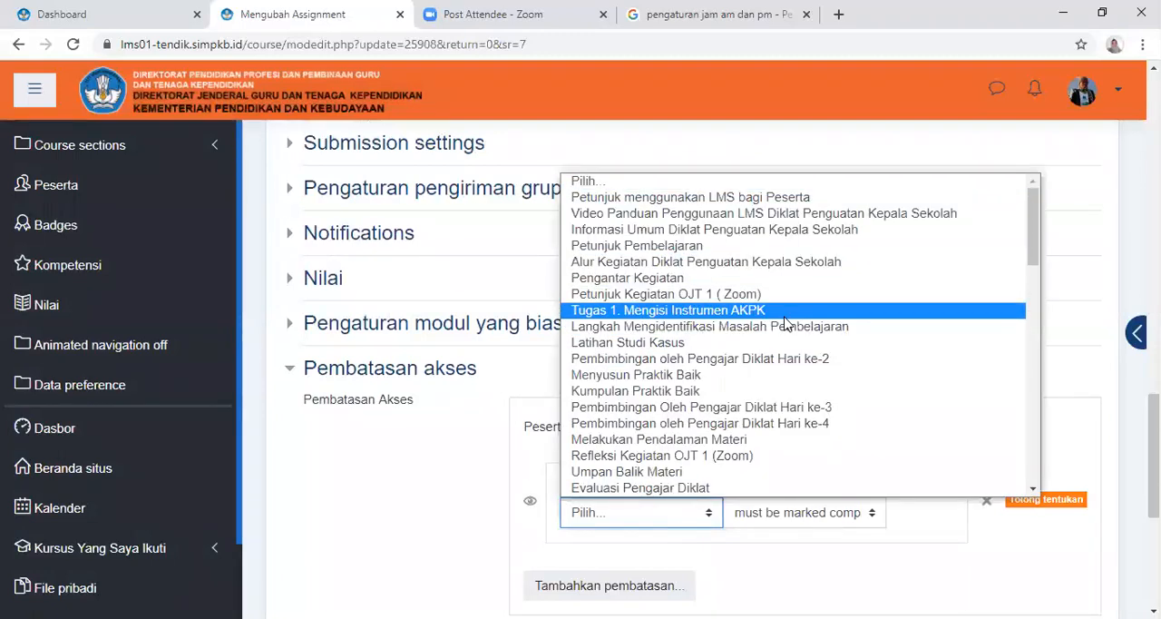
scroll(786, 324, "down", 4)
scroll(793, 321, "down", 2)
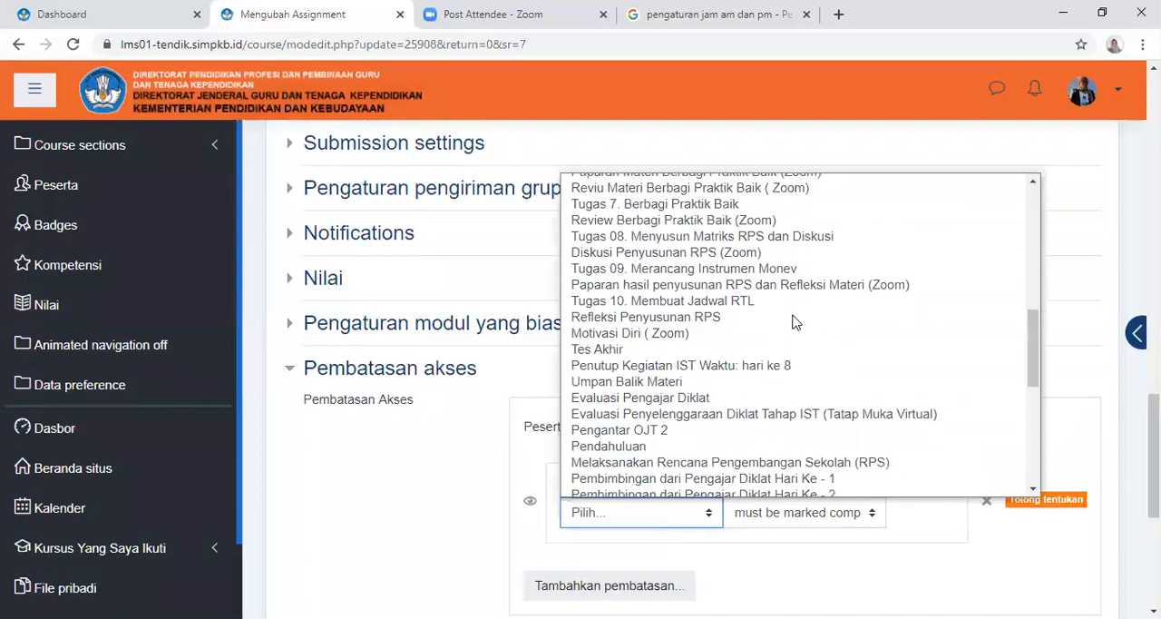
scroll(793, 325, "down", 2)
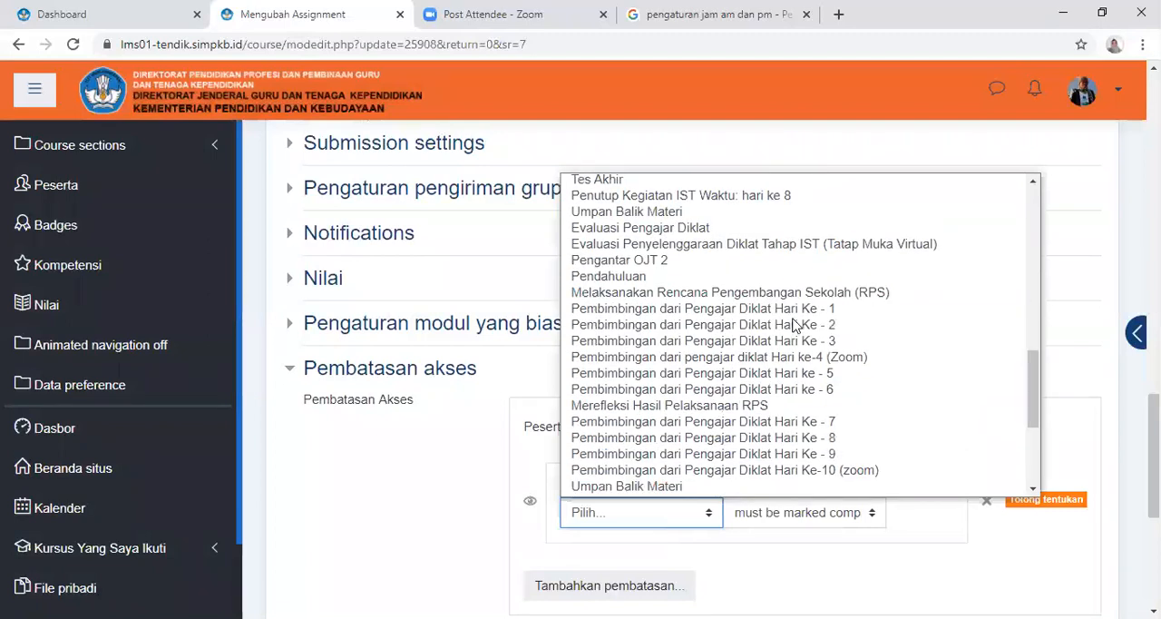
scroll(793, 325, "down", 2)
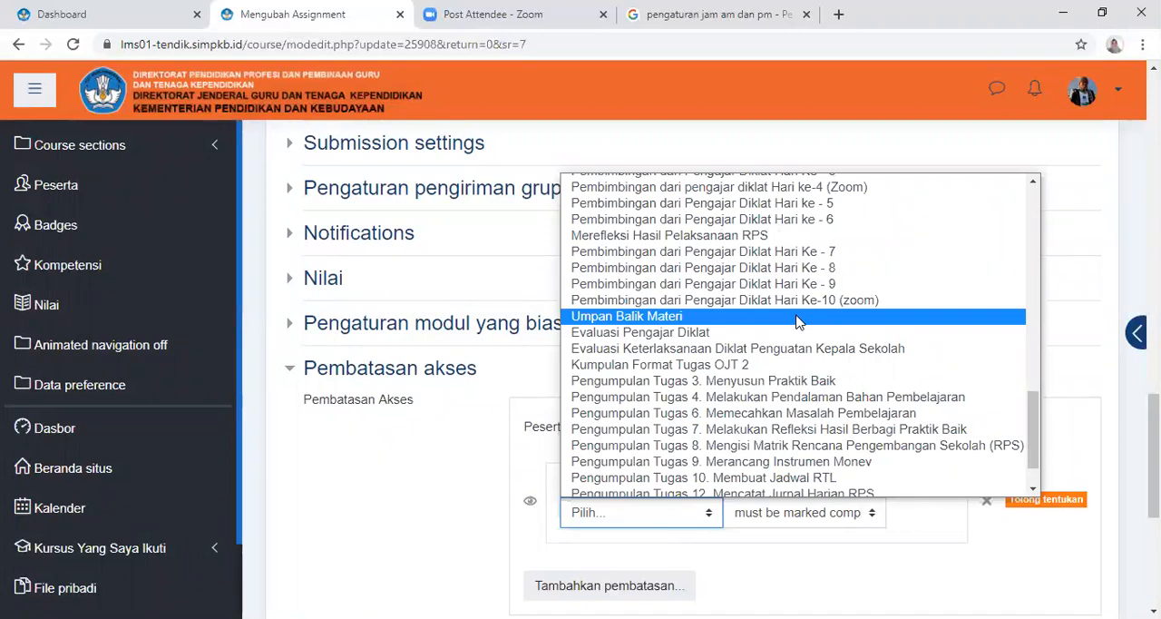
scroll(798, 272, "up", 1)
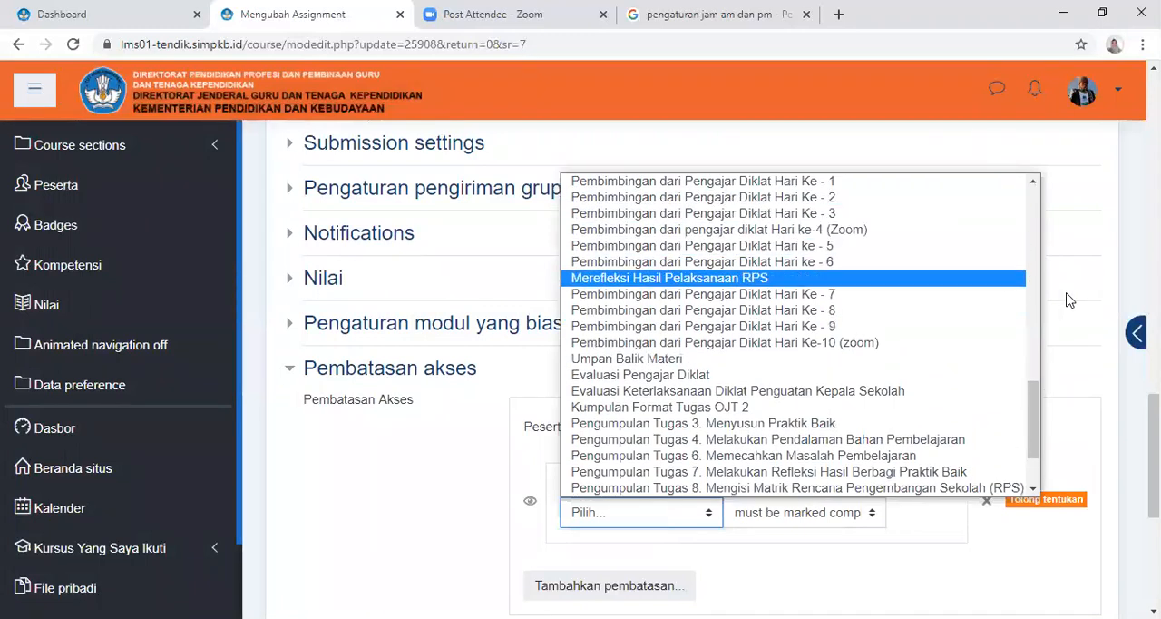
left_click_drag(1033, 426, 1045, 172)
left_click(1089, 205)
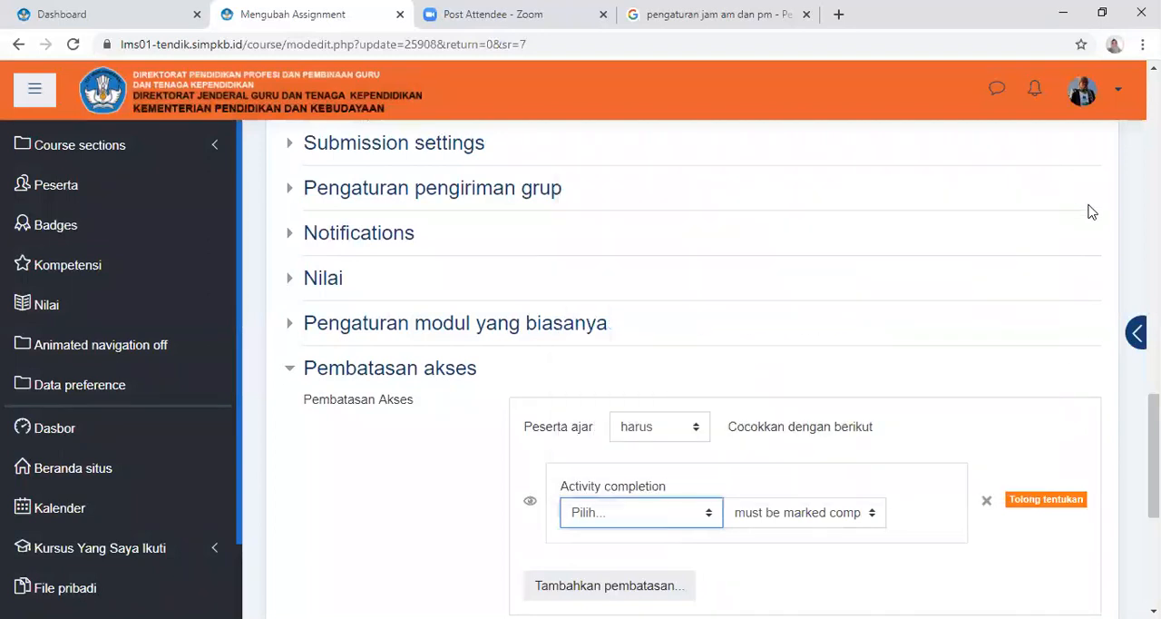
scroll(719, 527, "down", 2)
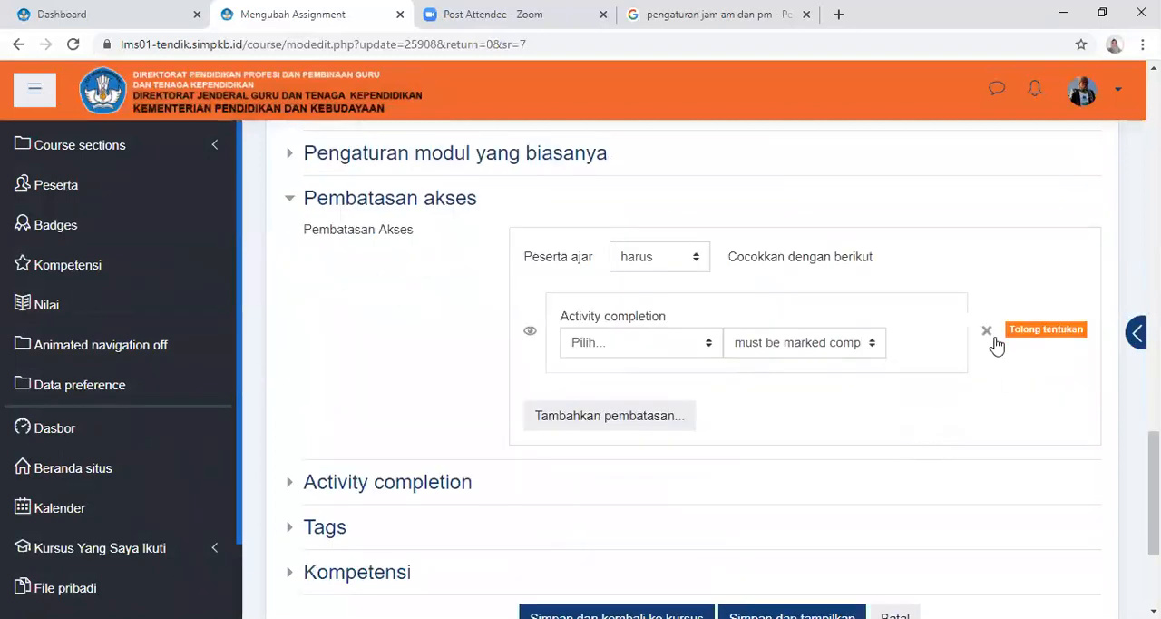
left_click(988, 502)
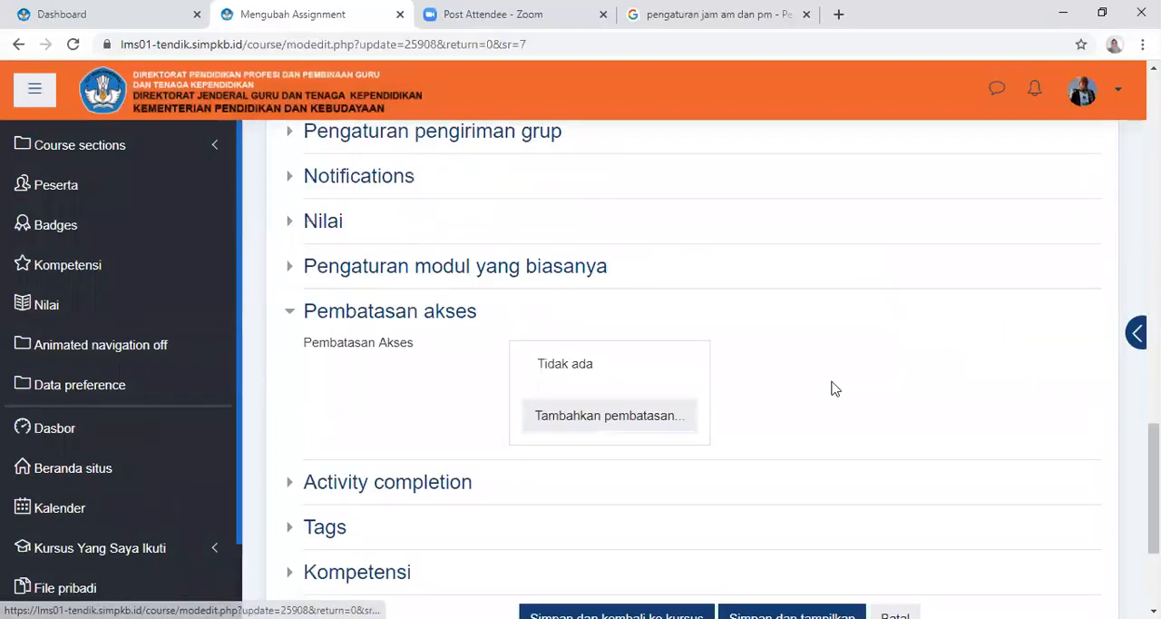
Add a Date restriction that allows access to the assignment from 27 Oktober 2020 at 09:50
left_click(591, 425)
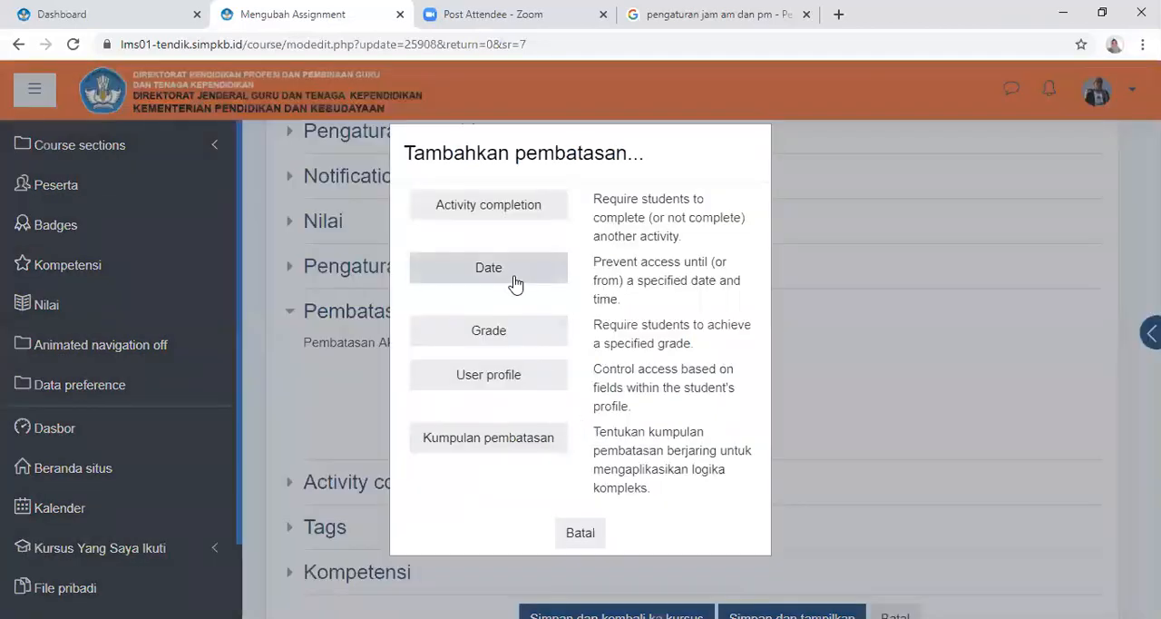
left_click(515, 284)
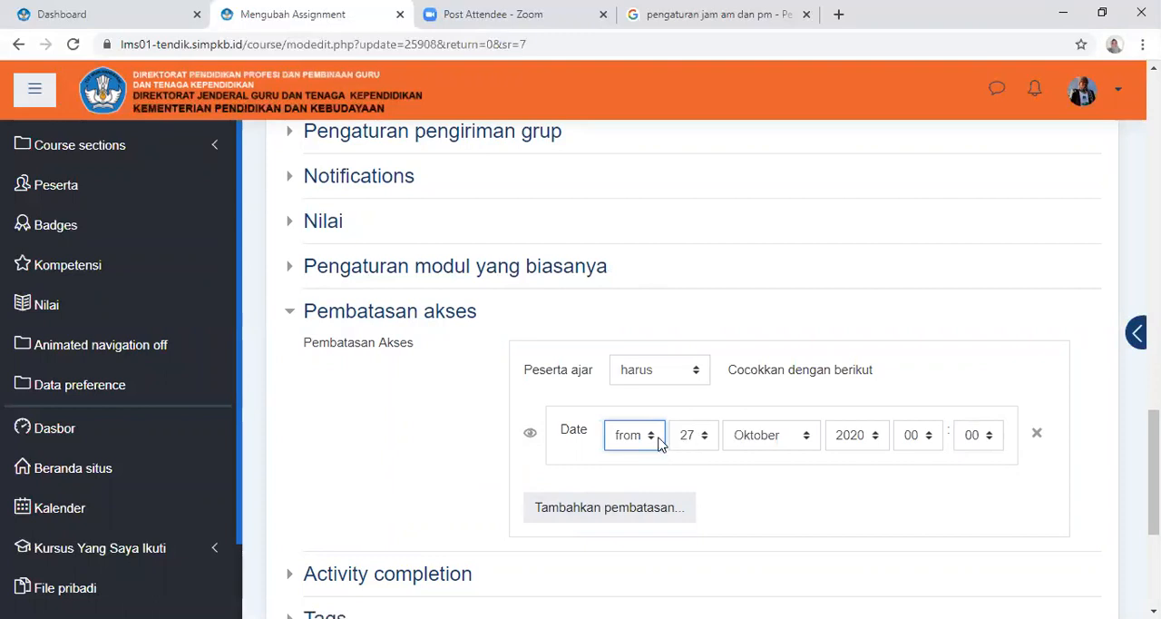
left_click(932, 441)
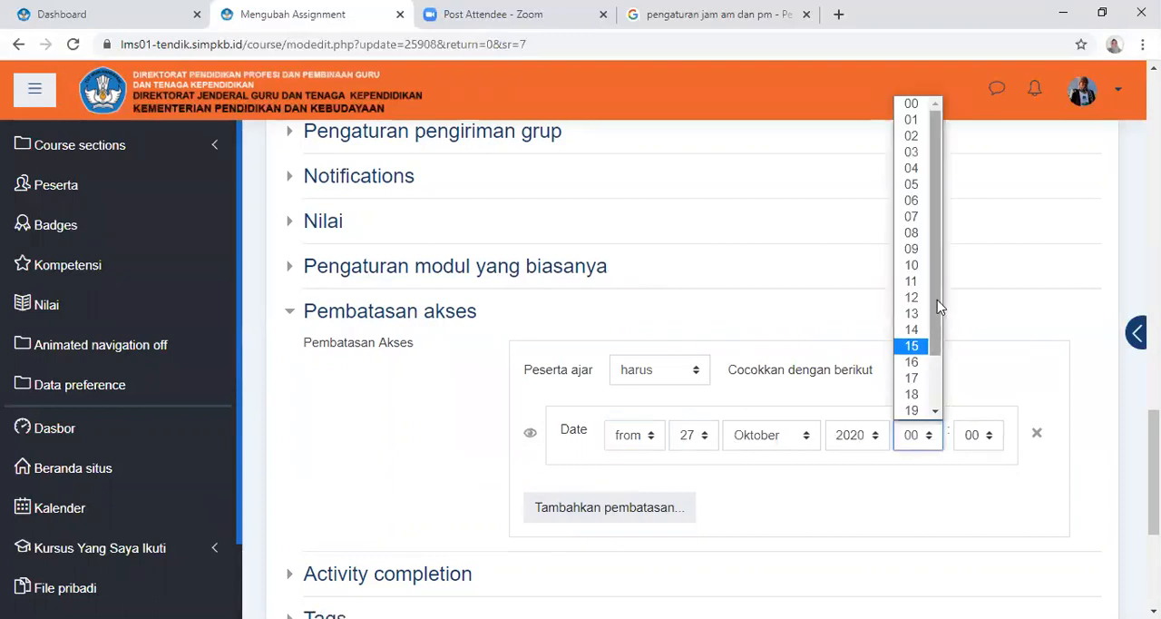
left_click(926, 248)
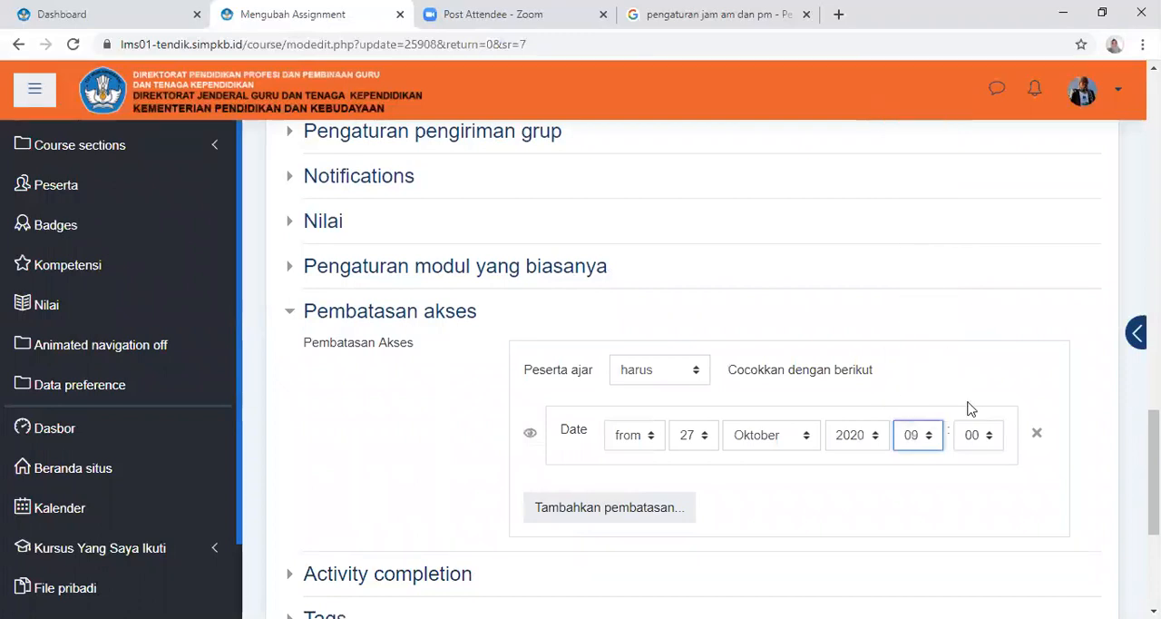
left_click(995, 445)
left_click(983, 396)
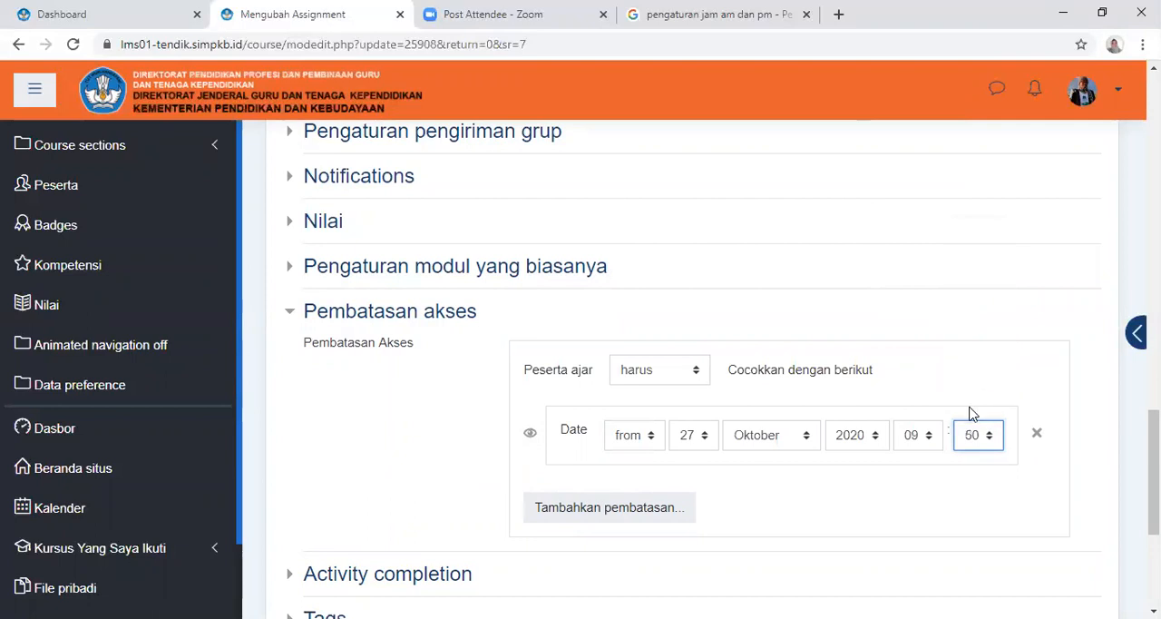
Add a second Date restriction that allows access until 31 Oktober 2020 at 18:00
left_click(587, 510)
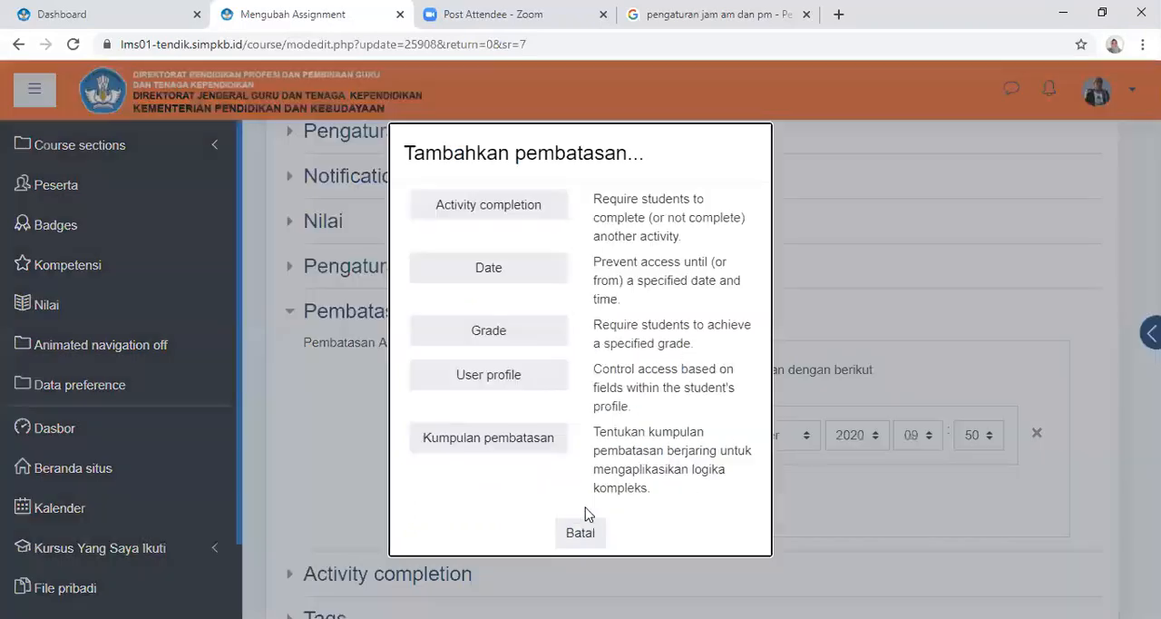
left_click(499, 274)
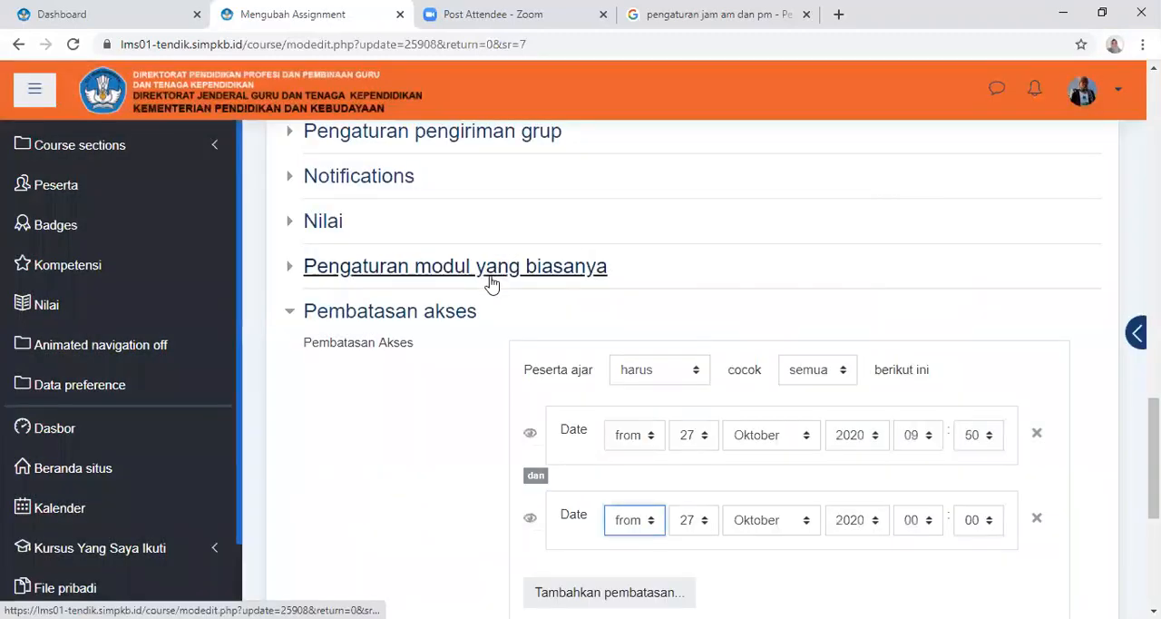
left_click(652, 520)
left_click(649, 562)
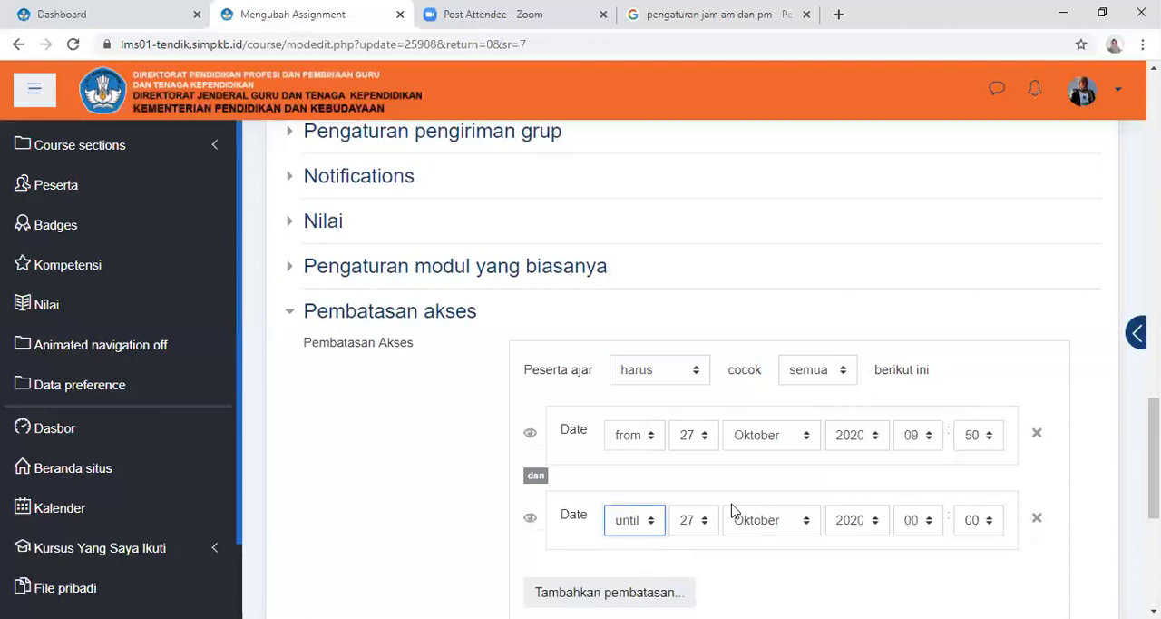
left_click(707, 524)
scroll(706, 385, "down", 2)
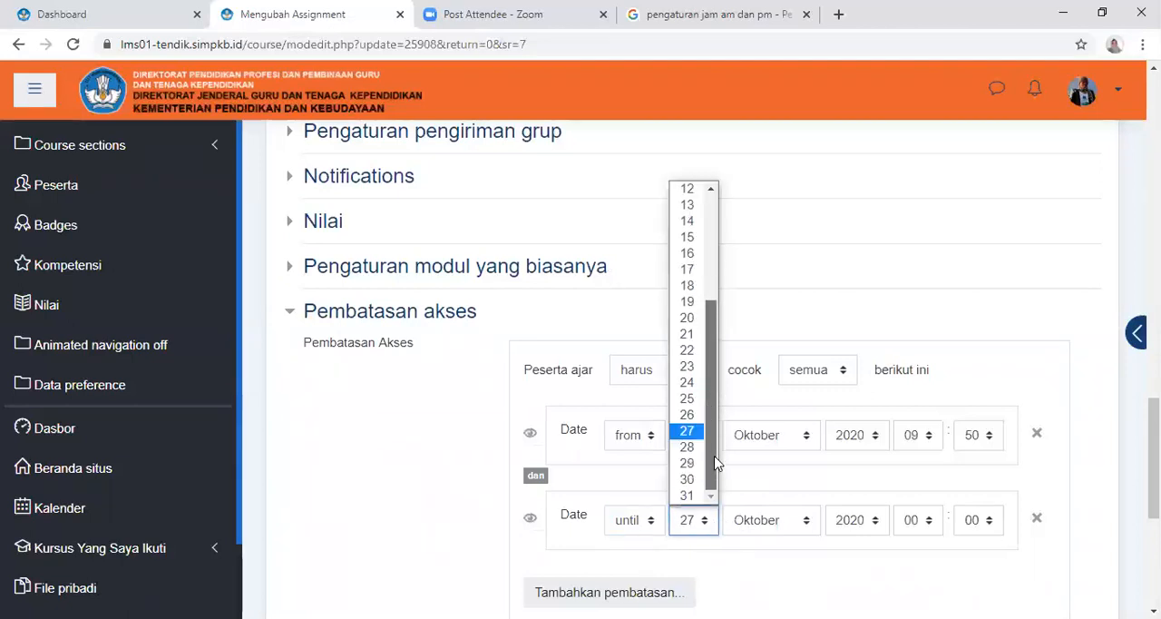
left_click(687, 495)
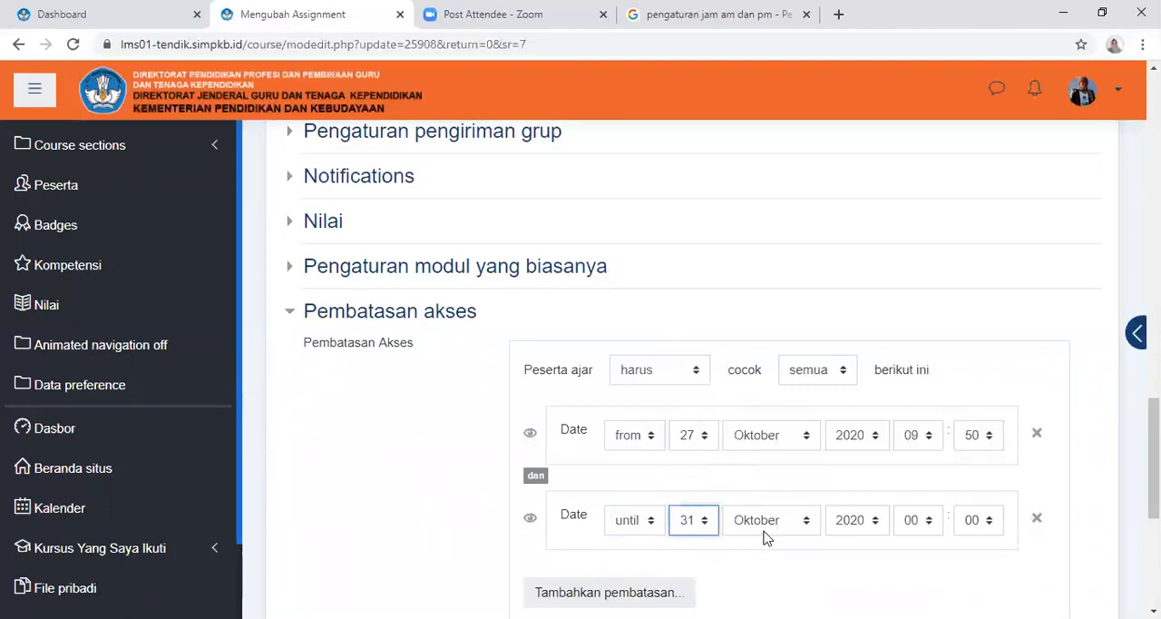
left_click(932, 524)
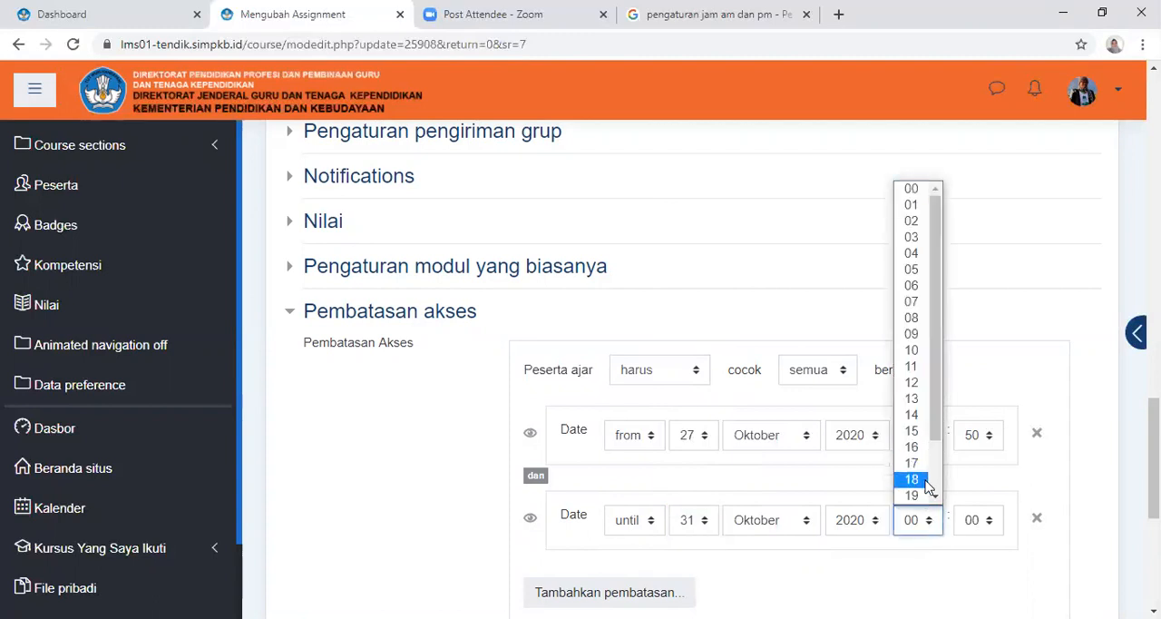
left_click(923, 477)
Unlock the assignment's completion options and return to the Activity completion settings
scroll(925, 466, "down", 4)
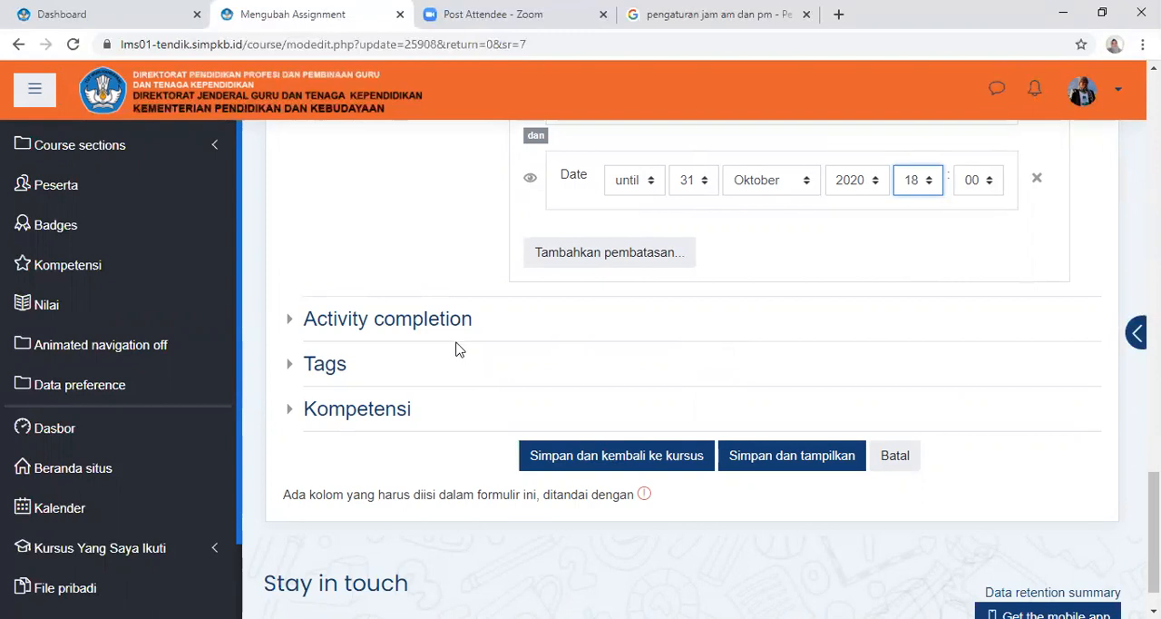
left_click(423, 327)
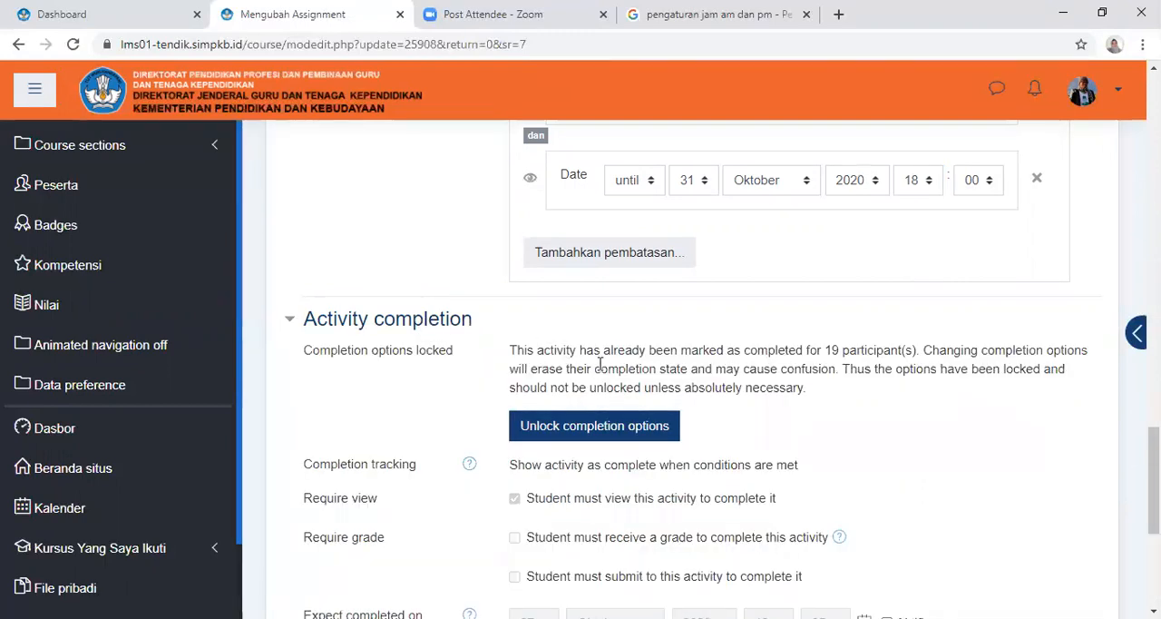
left_click(597, 432)
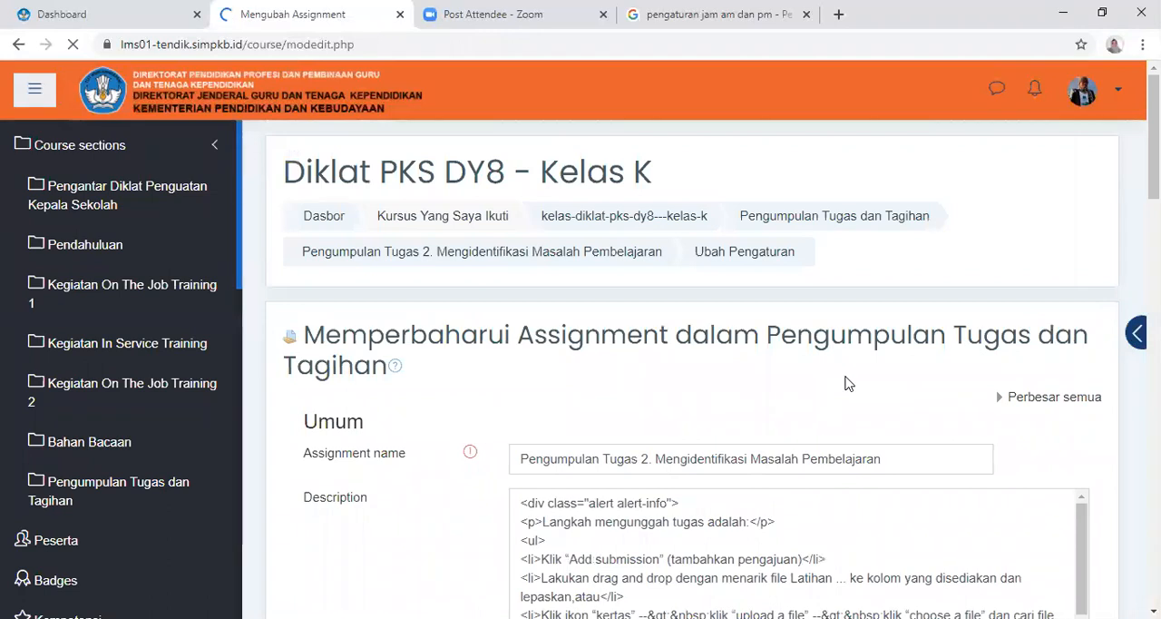
scroll(849, 382, "down", 8)
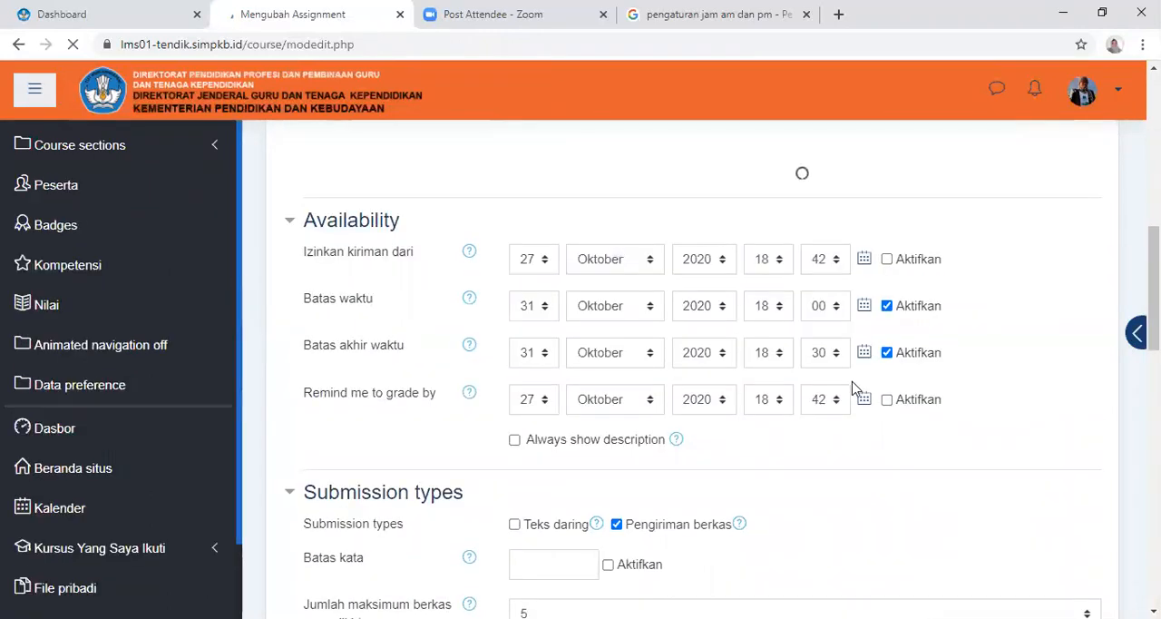
scroll(819, 484, "down", 5)
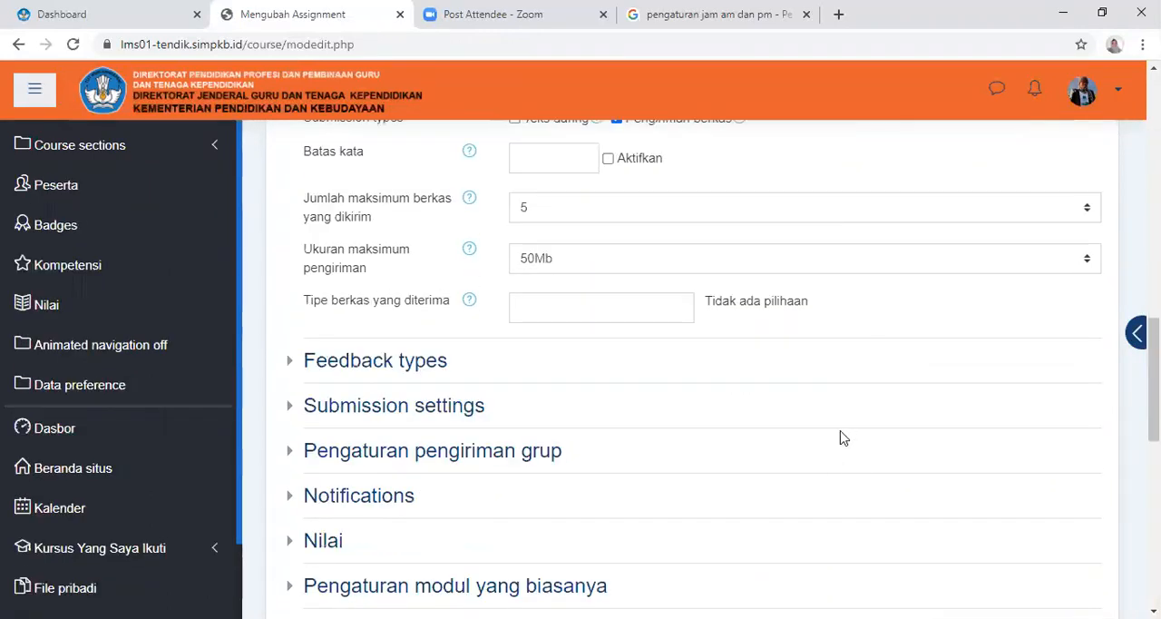
scroll(850, 423, "down", 2)
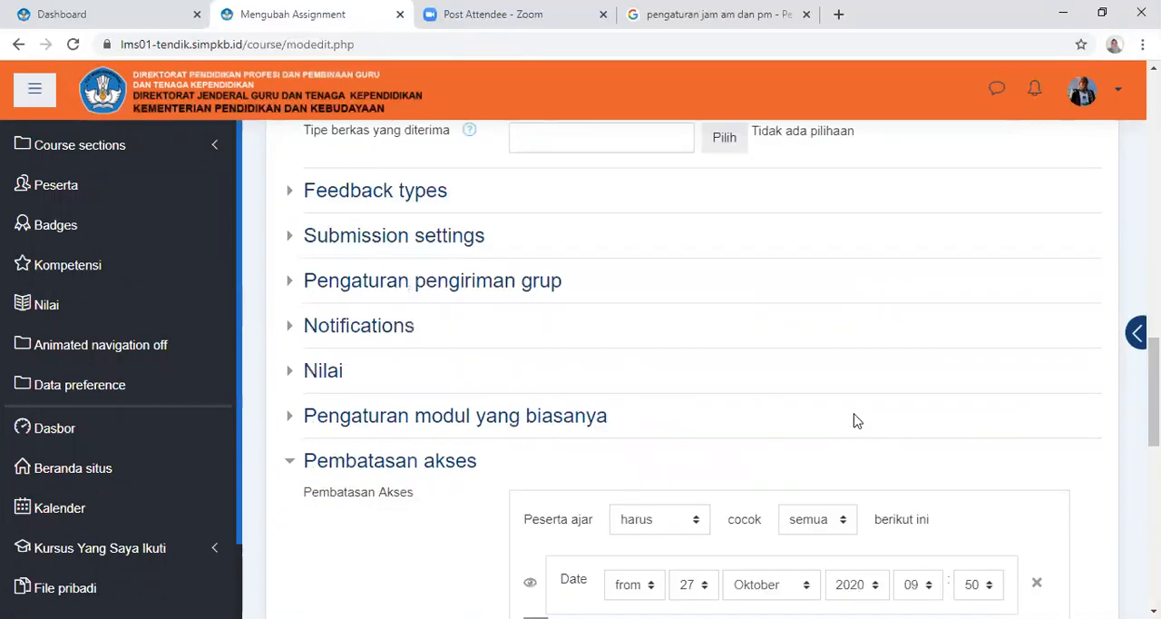
scroll(856, 420, "down", 4)
scroll(857, 420, "down", 3)
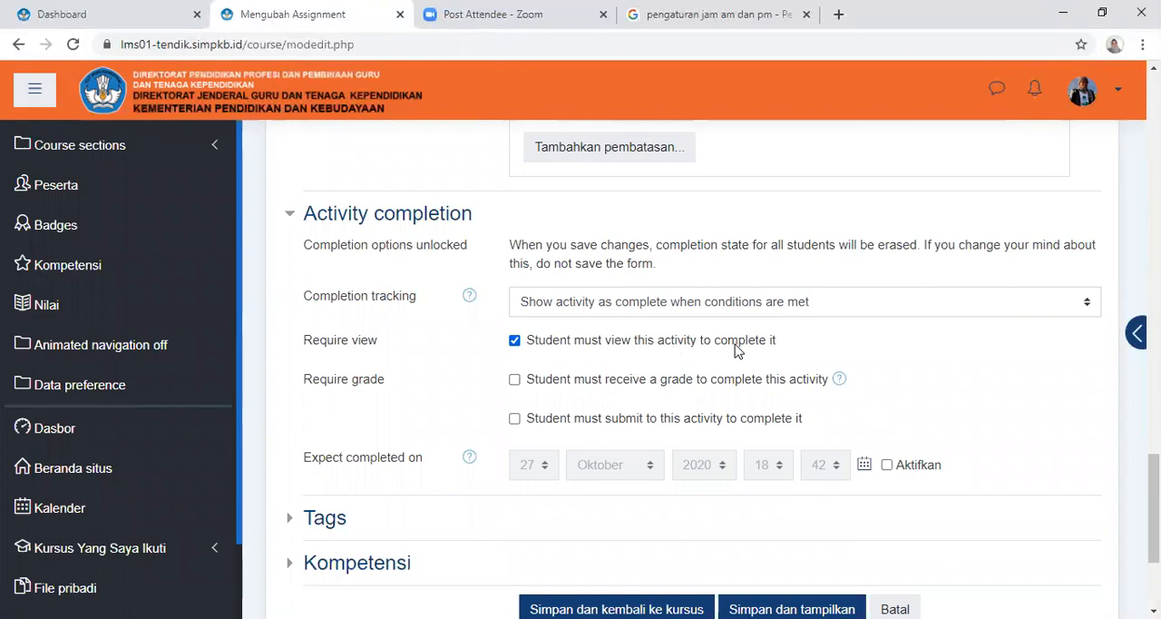
Keep completion tracking on "Show activity as complete when conditions are met" and require students to submit to the activity, leaving the expected completion date disabled
left_click(701, 308)
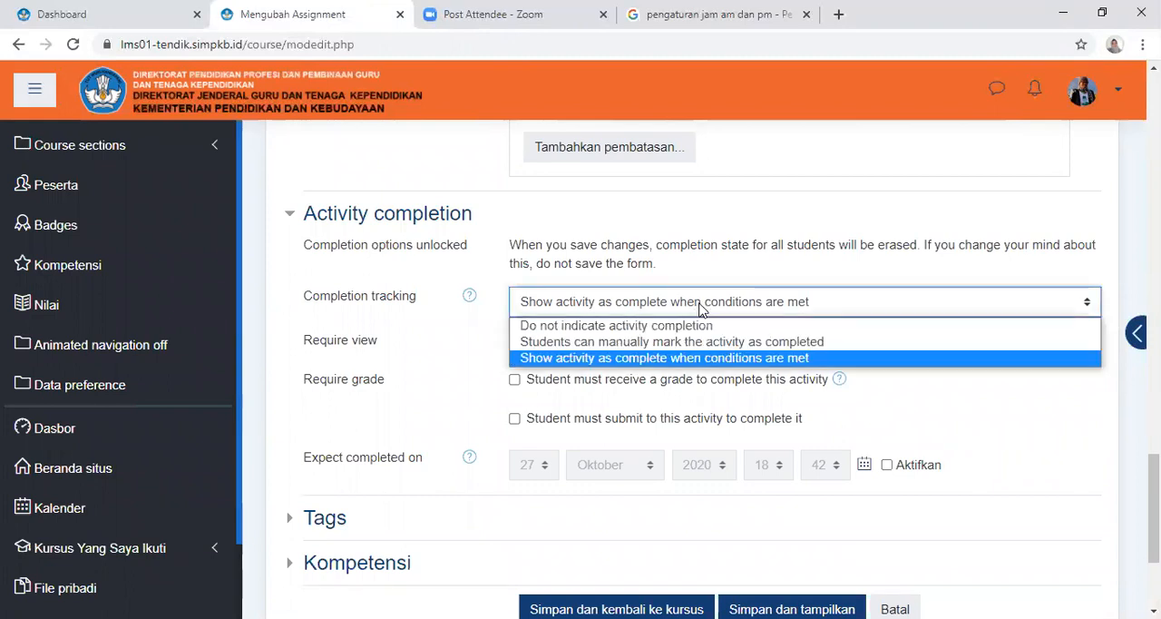
left_click(716, 359)
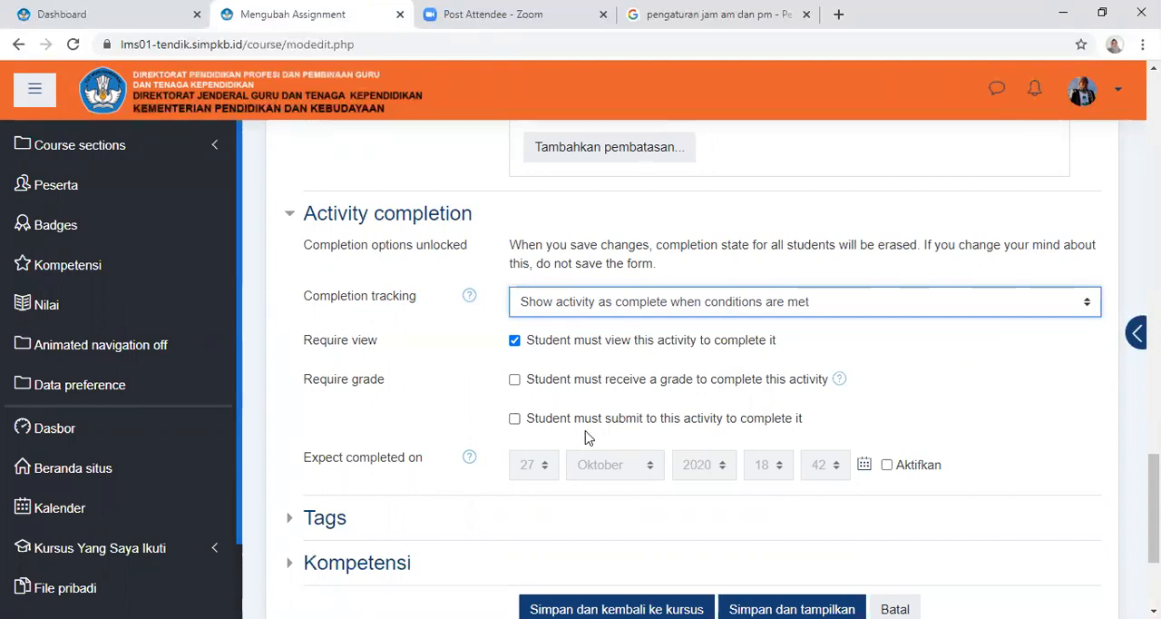
left_click(535, 419)
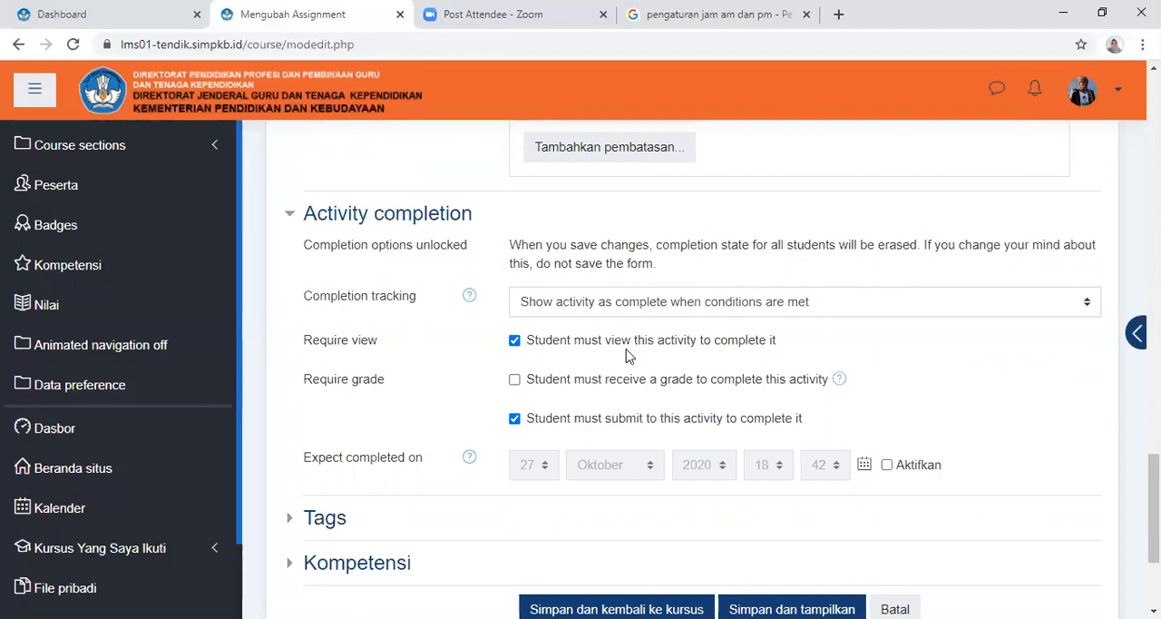
scroll(689, 353, "down", 1)
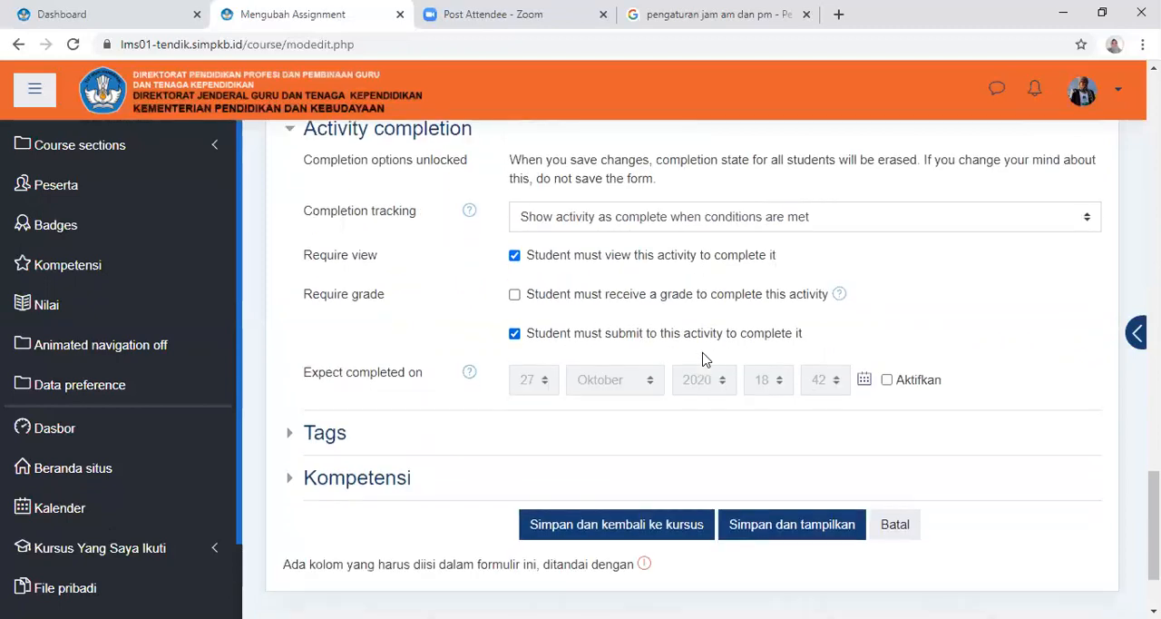
left_click(887, 381)
left_click(887, 381)
Expand the Nilai section and examine its grade type, maximum grade, grading method, category and marking workflow settings
scroll(465, 443, "up", 7)
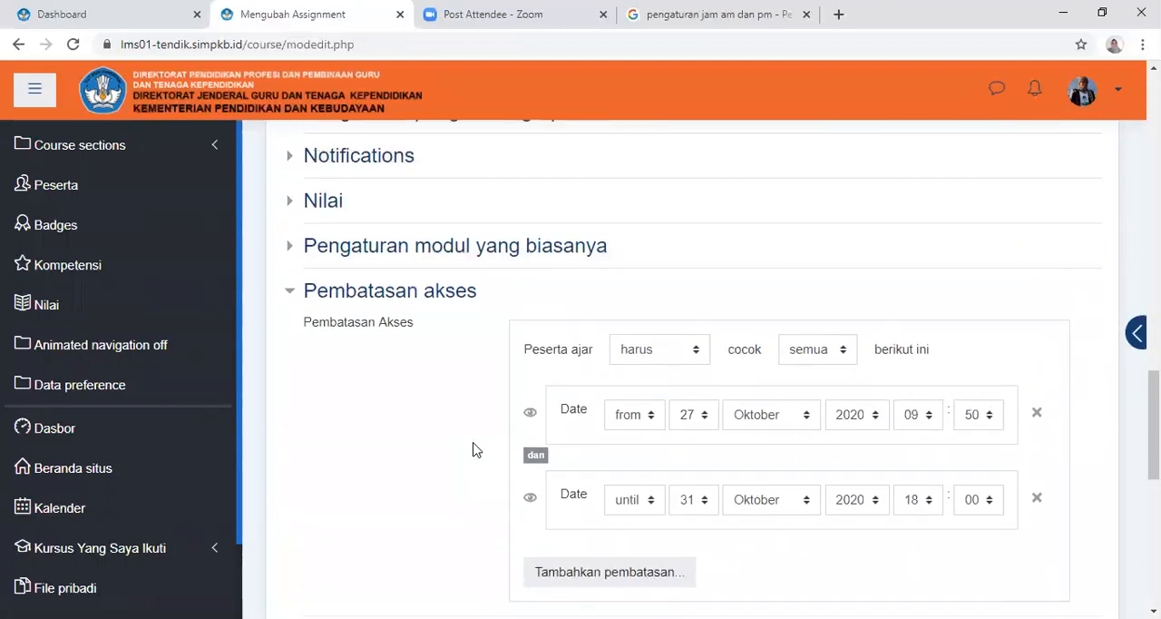
scroll(475, 450, "up", 2)
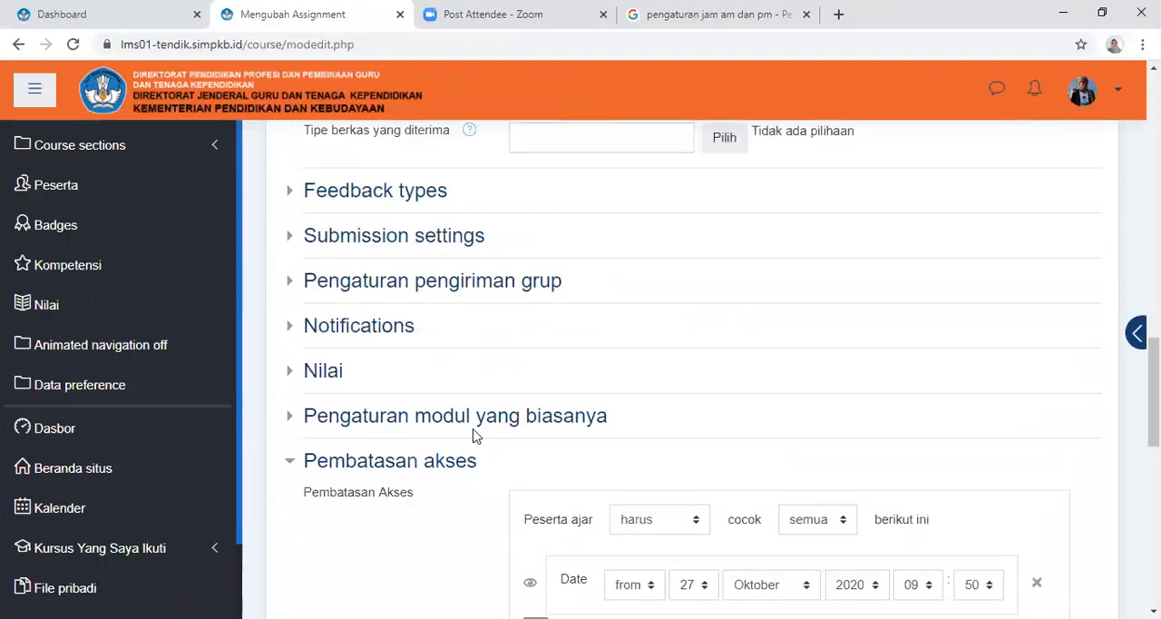
scroll(474, 434, "up", 1)
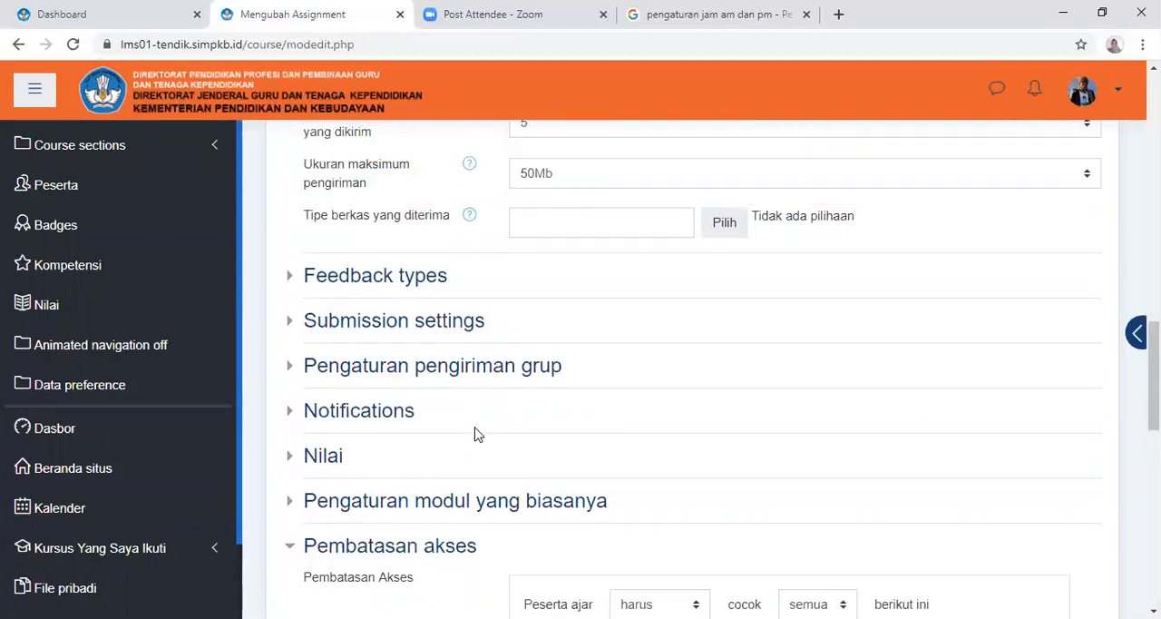
left_click(332, 460)
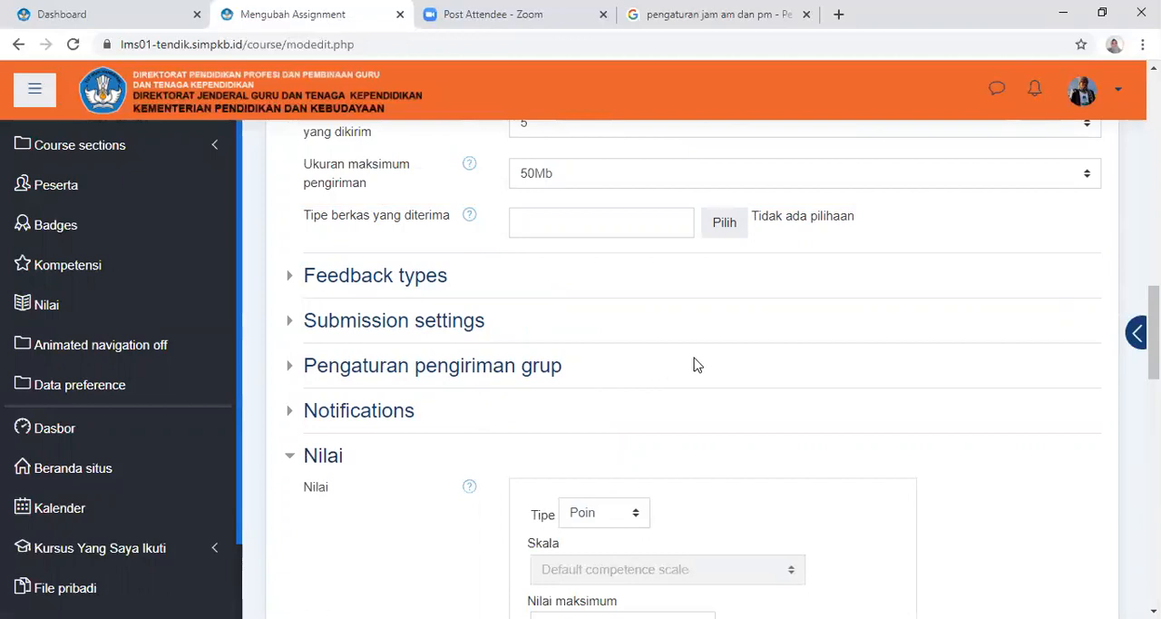
scroll(715, 366, "down", 3)
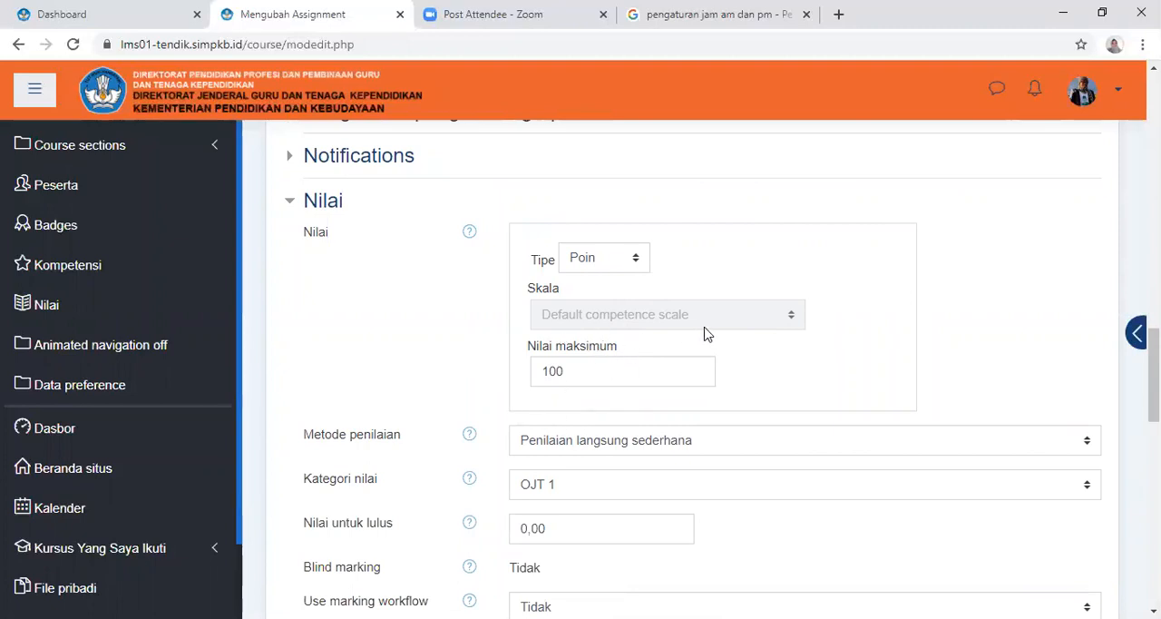
scroll(748, 342, "down", 2)
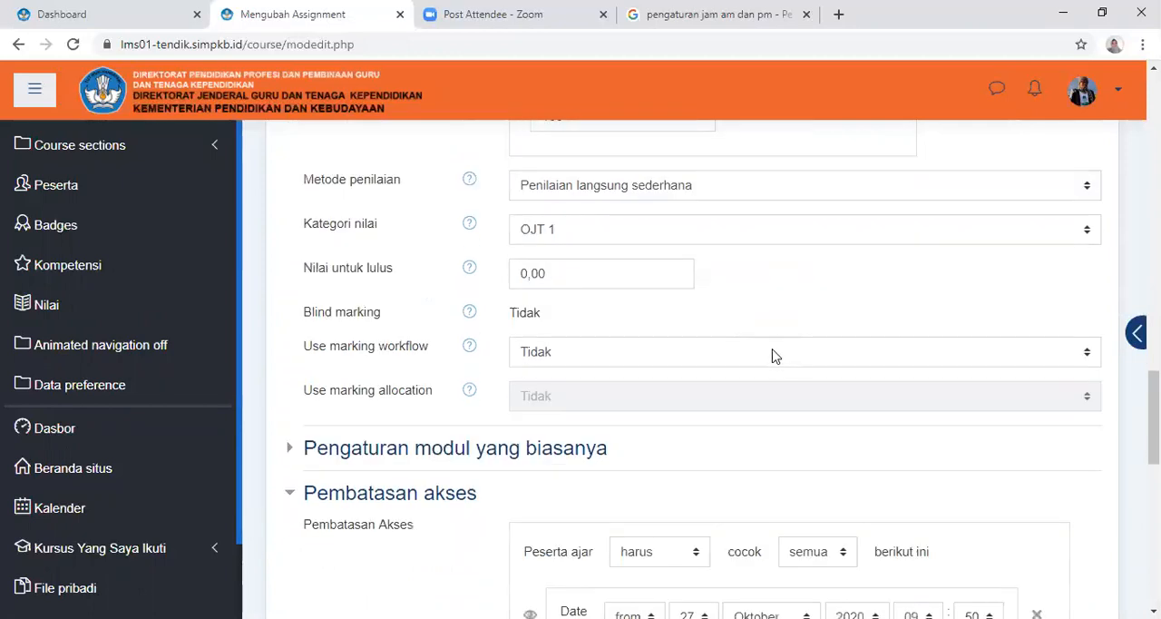
Review the assignment form from the description and deadlines through the submission types and grades to the completion settings
scroll(782, 337, "up", 5)
scroll(785, 342, "up", 1)
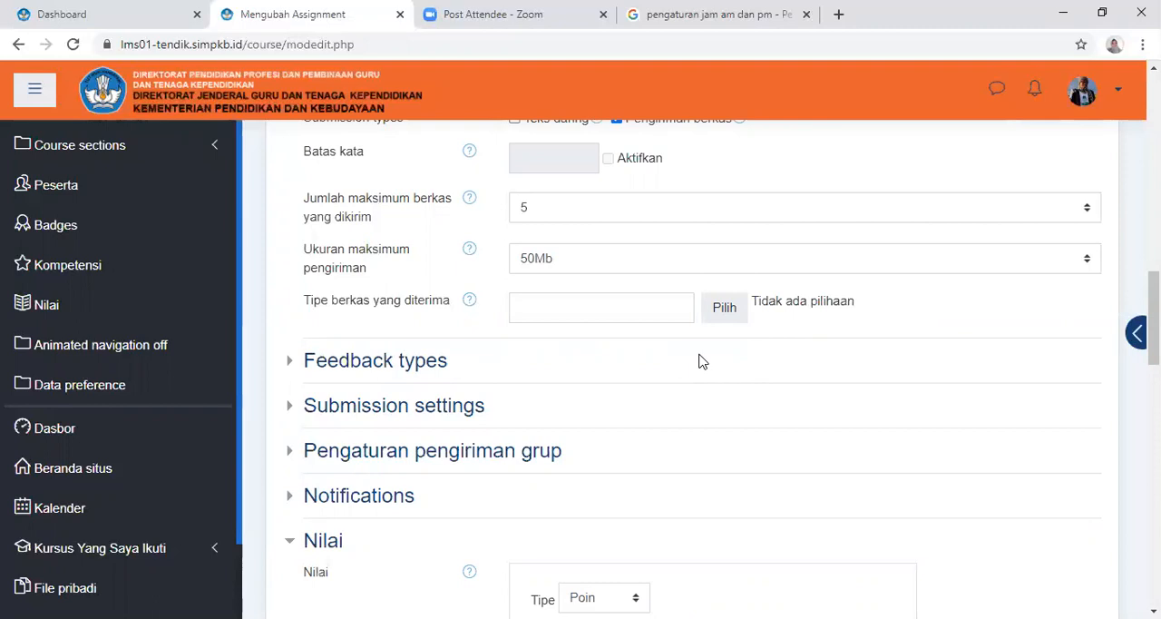
scroll(663, 405, "up", 5)
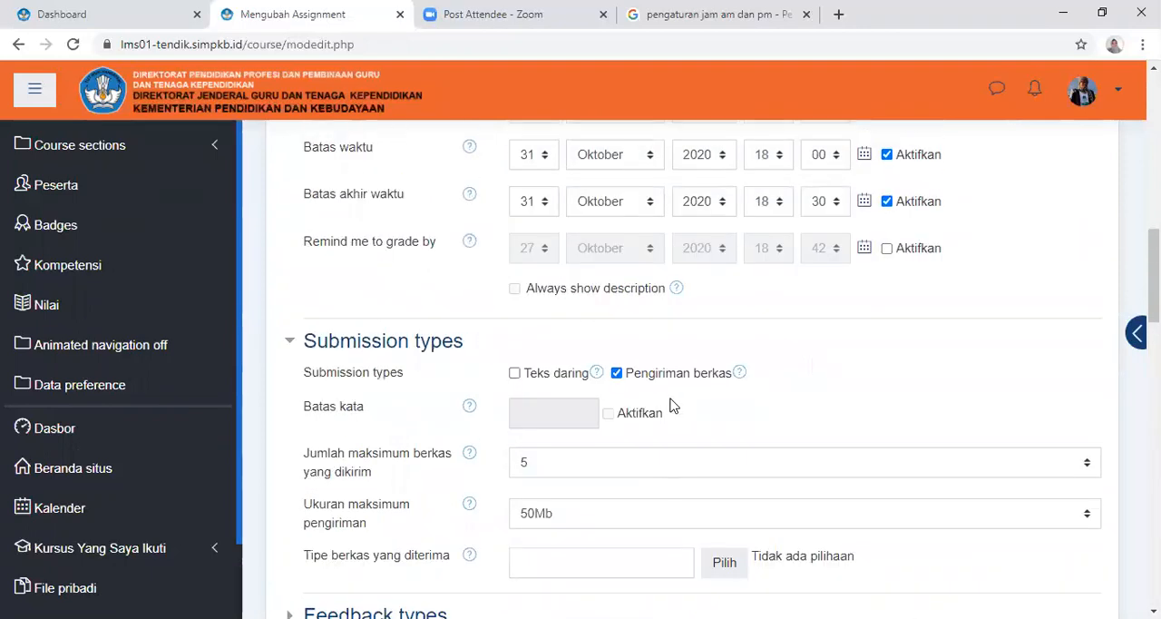
scroll(685, 397, "up", 10)
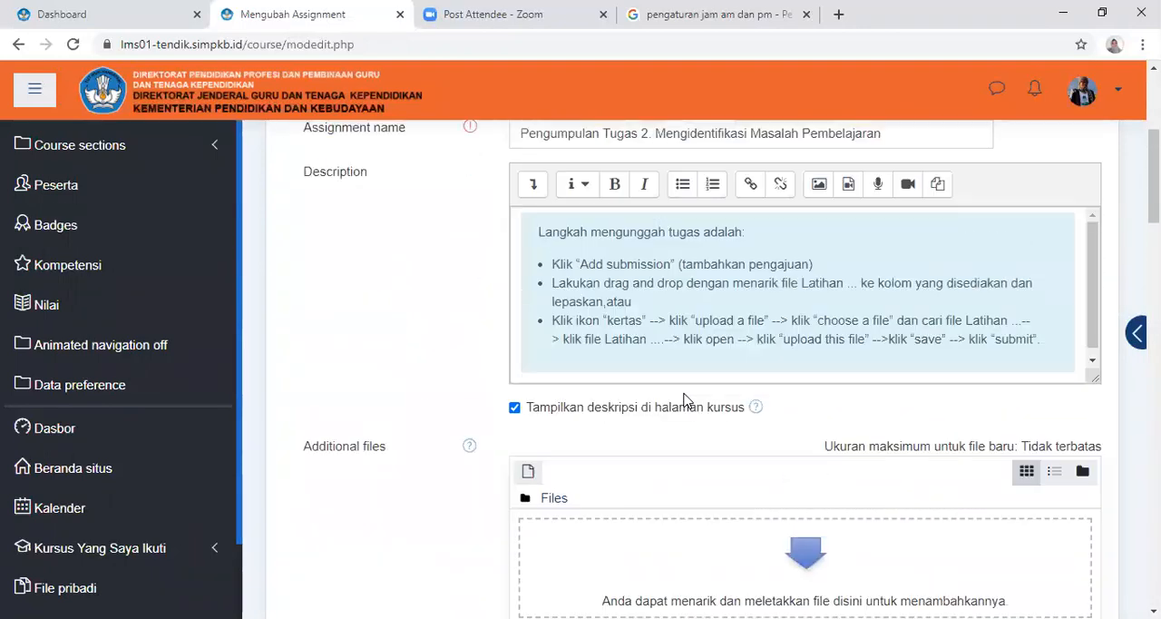
scroll(686, 403, "down", 12)
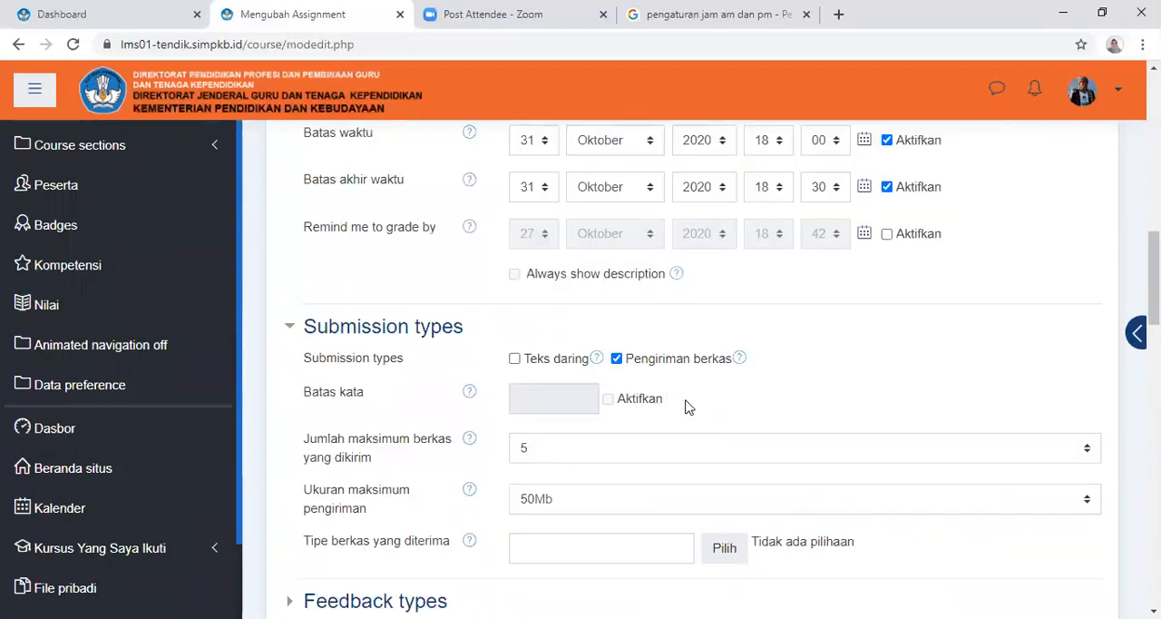
scroll(686, 409, "down", 1)
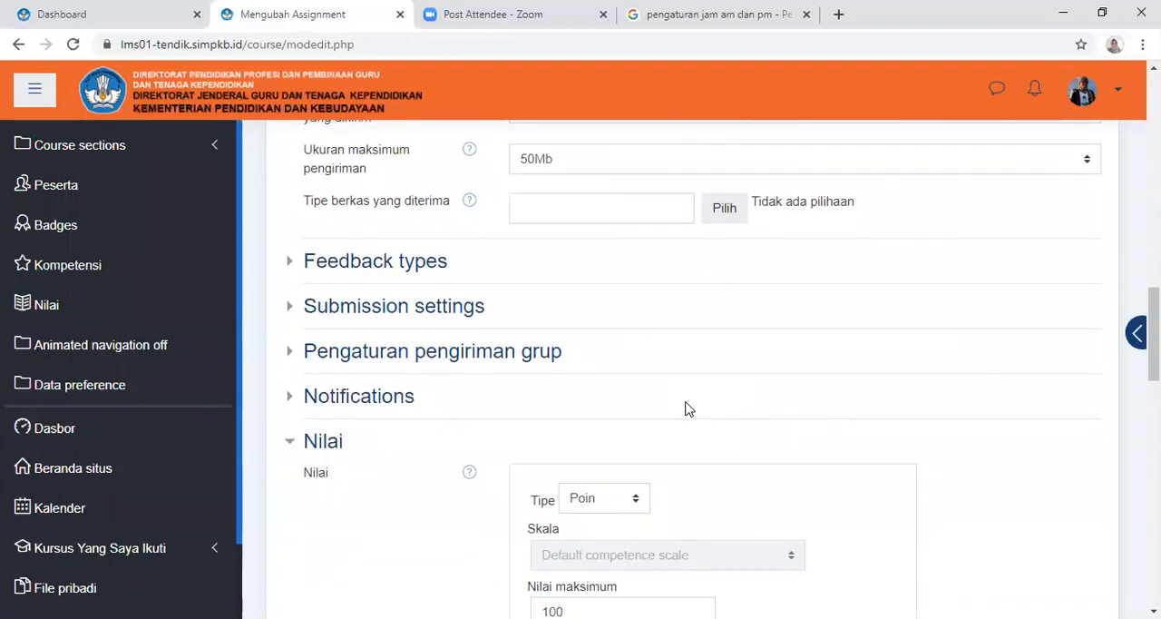
scroll(687, 409, "down", 1)
scroll(687, 410, "down", 6)
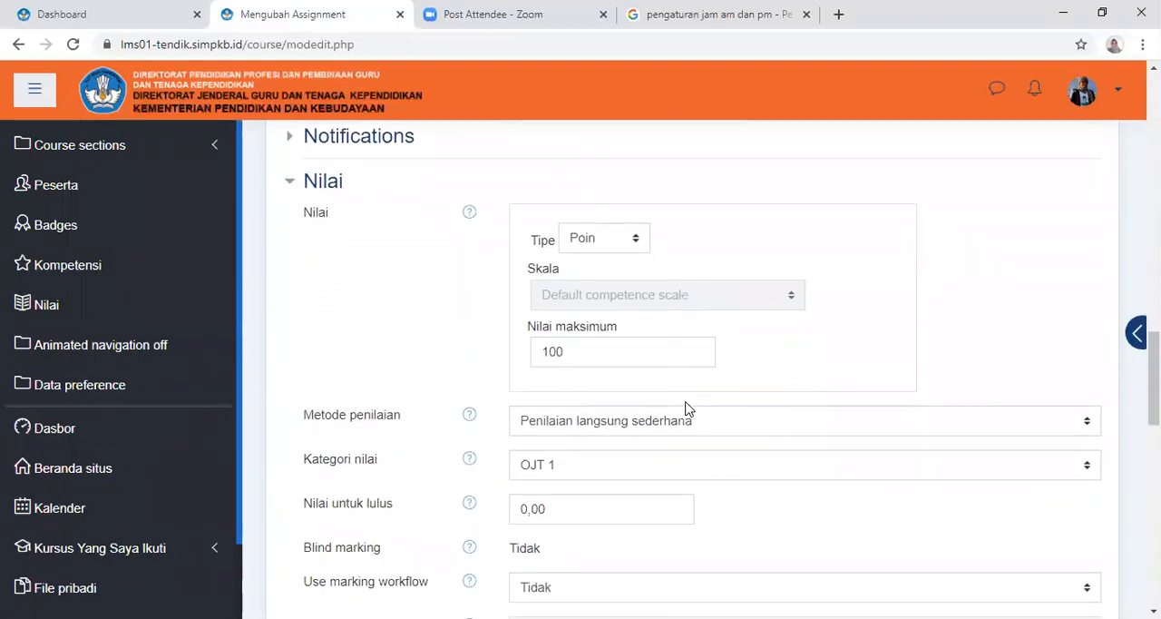
scroll(687, 410, "down", 6)
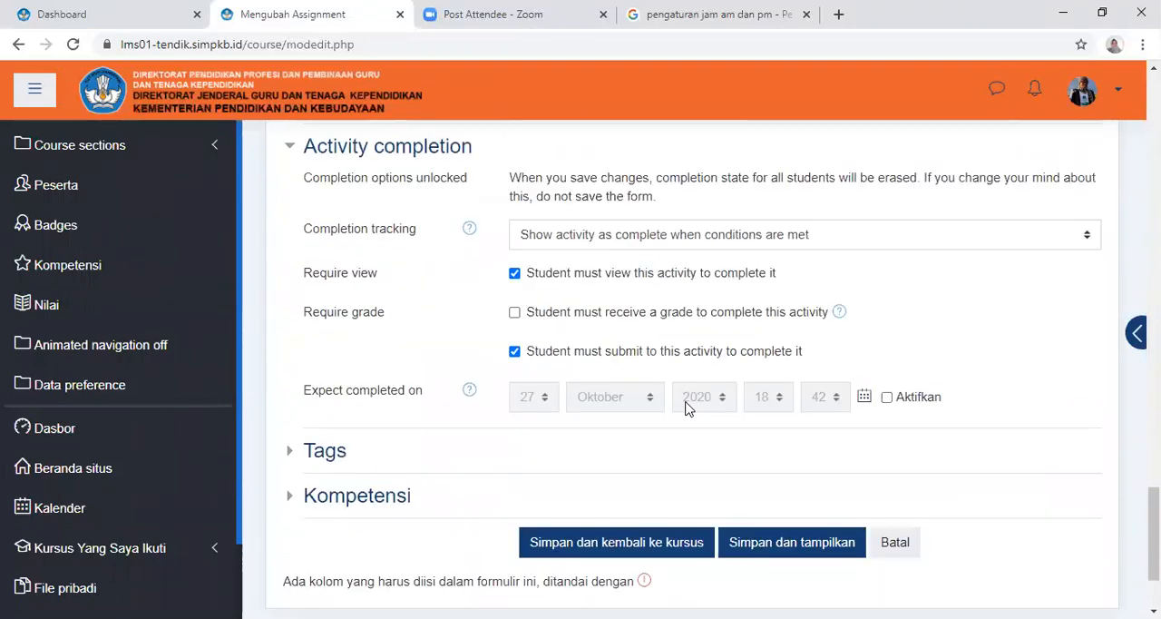
Expand the Tags and Kompetensi sections and examine their options
scroll(687, 410, "down", 1)
left_click(325, 366)
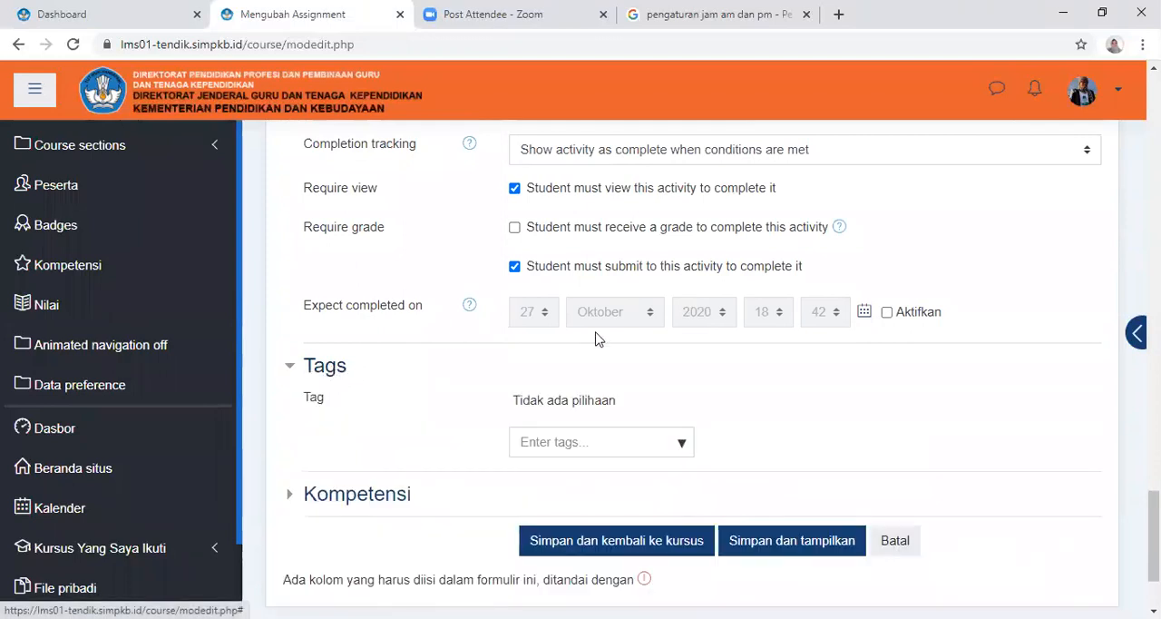
scroll(626, 349, "down", 2)
left_click(381, 358)
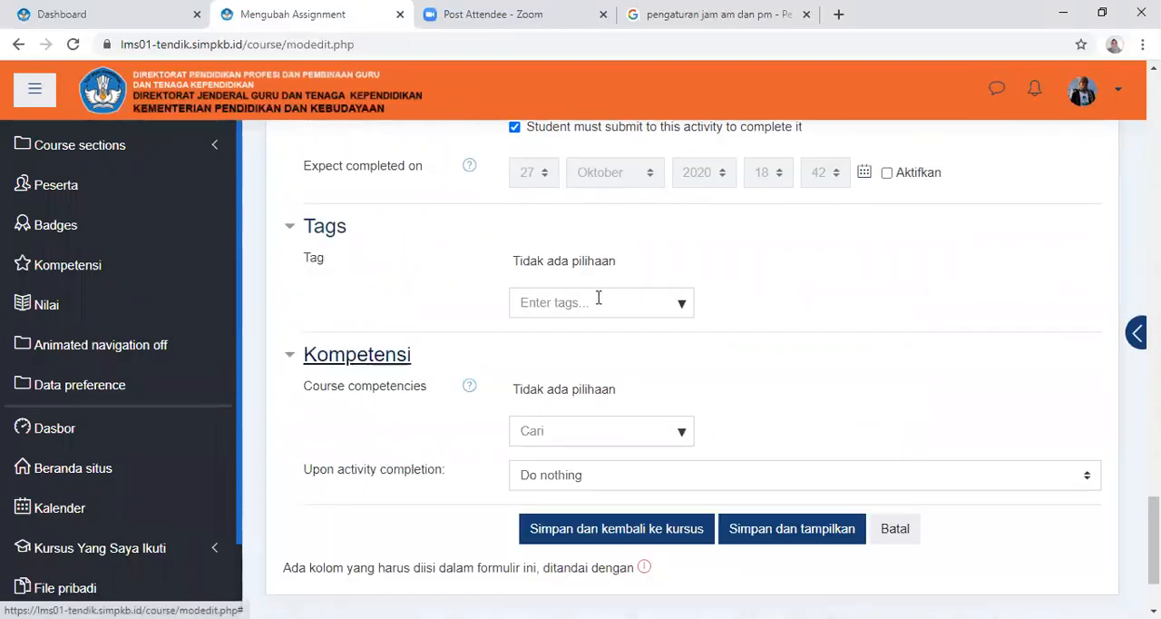
scroll(749, 274, "down", 2)
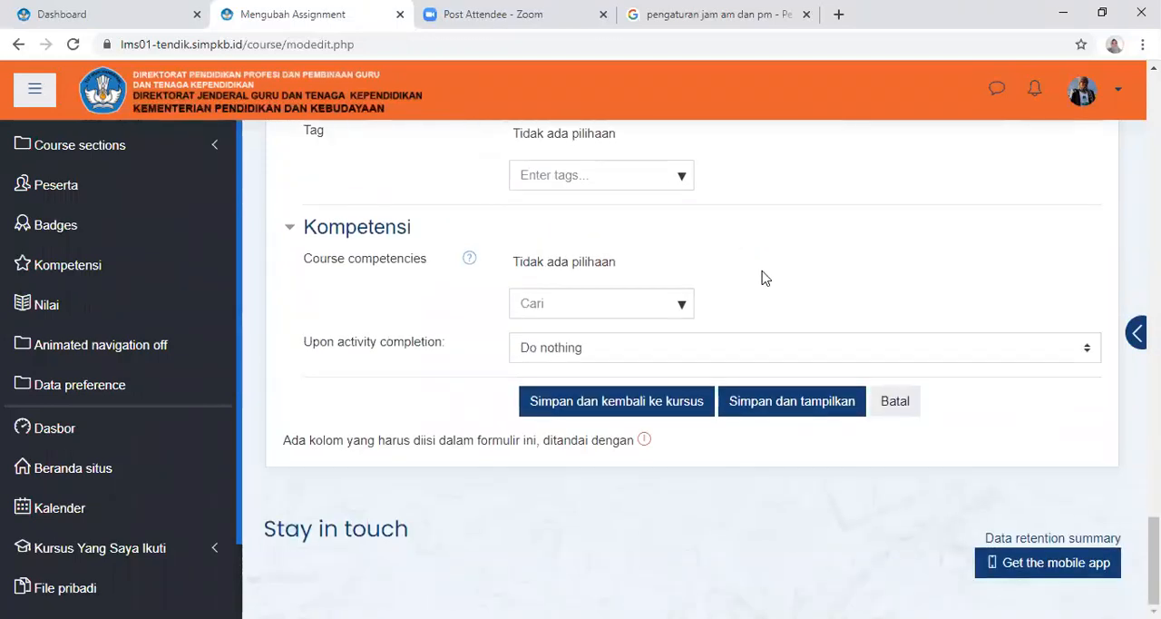
Expand the Notifications section and examine the grader and student notification settings
scroll(767, 278, "up", 10)
scroll(771, 279, "up", 3)
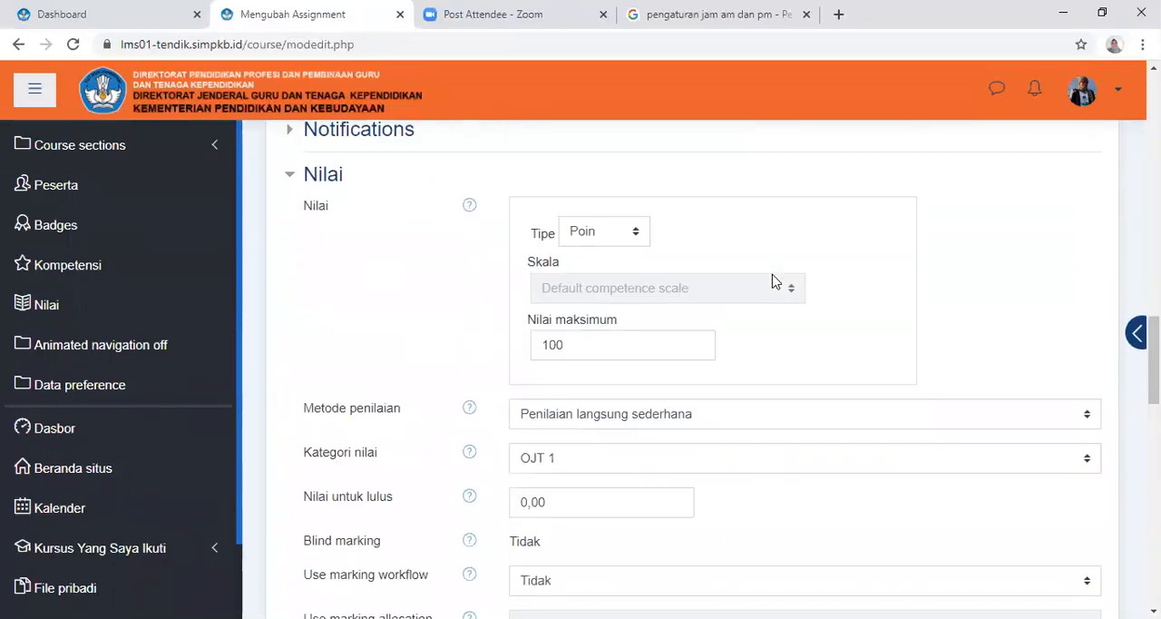
scroll(776, 282, "up", 2)
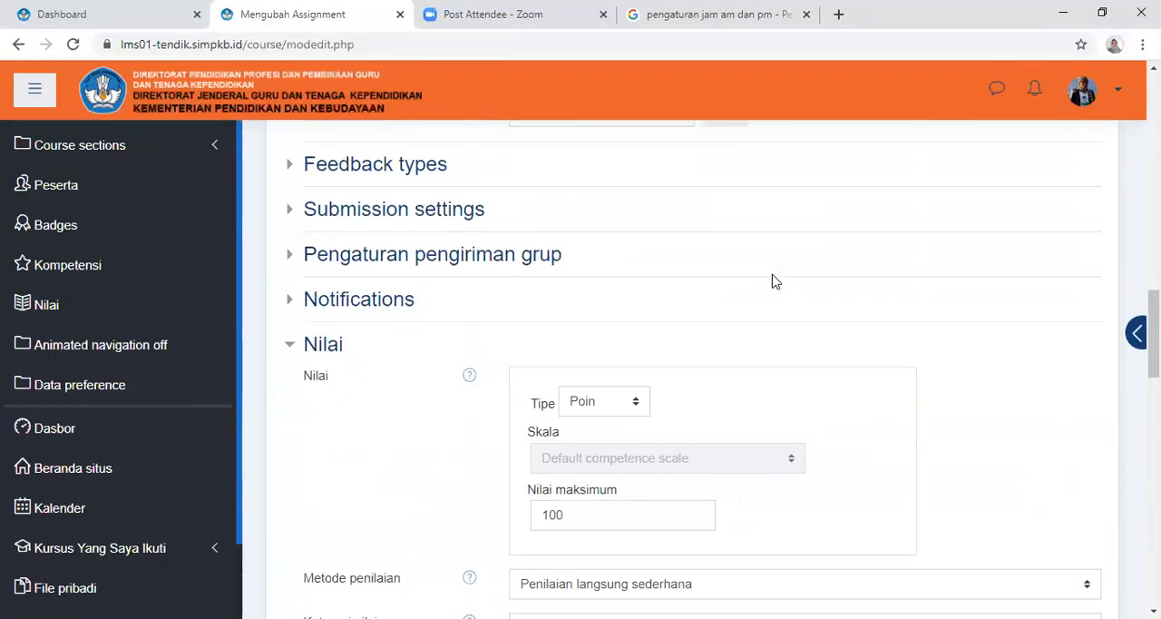
left_click(365, 307)
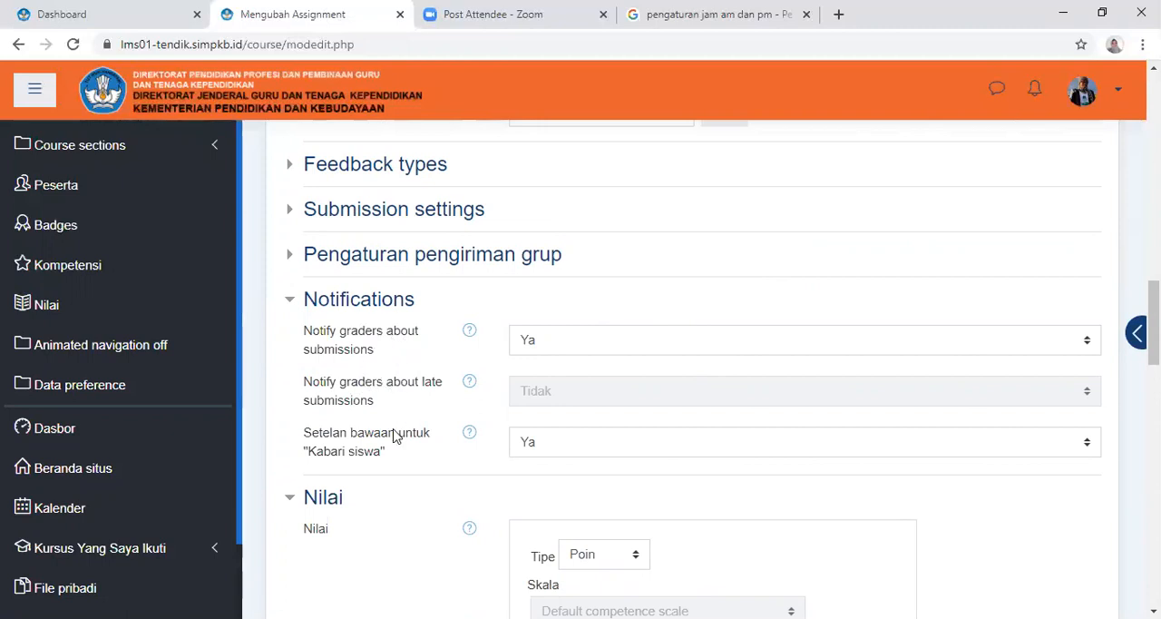
Expand the Pengaturan pengiriman grup and Submission settings sections and examine their options
scroll(490, 400, "up", 1)
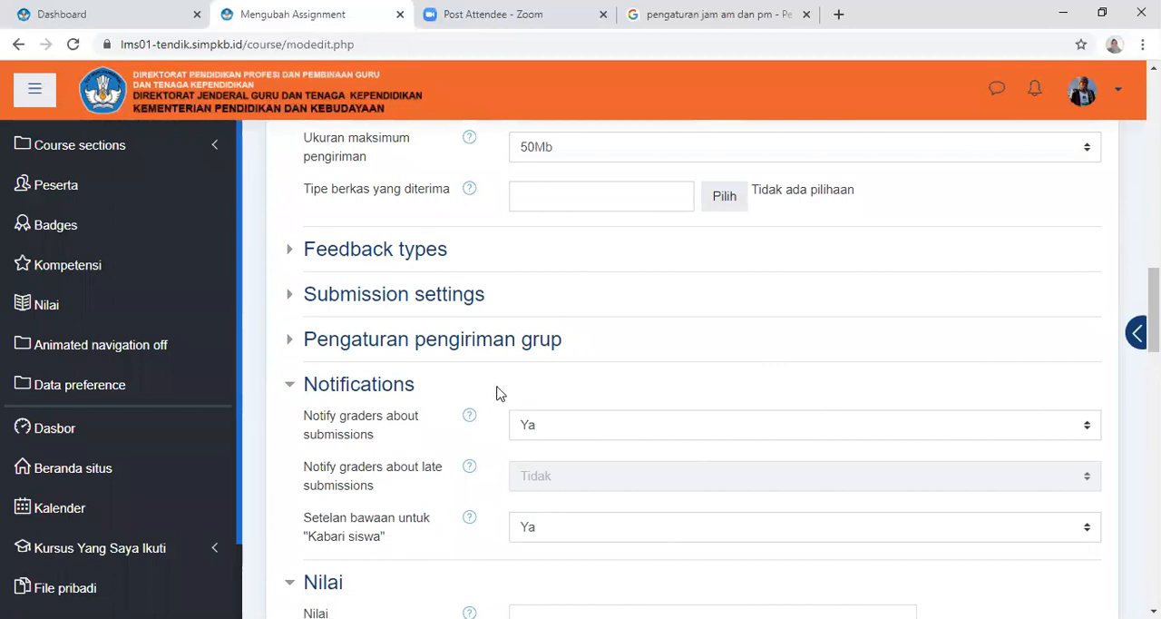
left_click(459, 350)
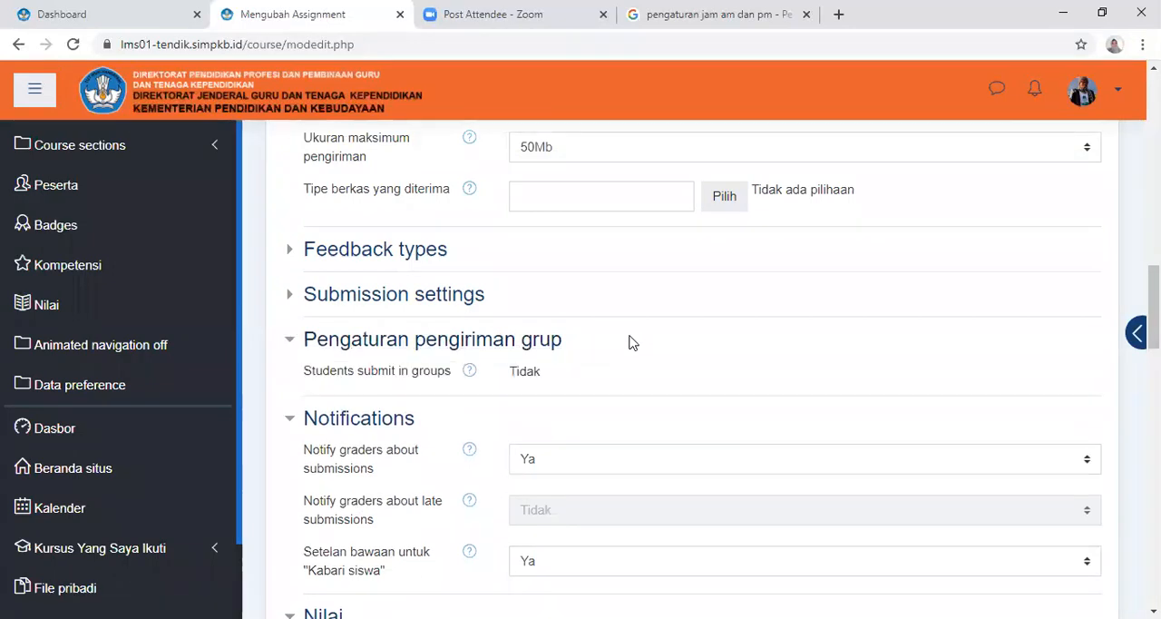
left_click(439, 303)
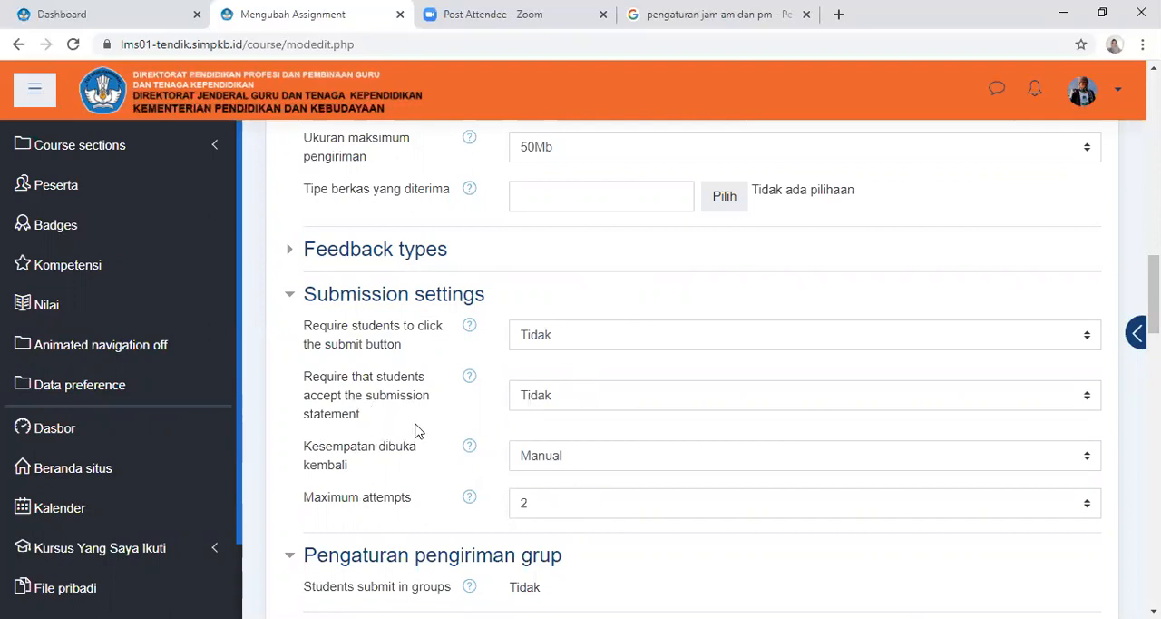
scroll(566, 392, "down", 1)
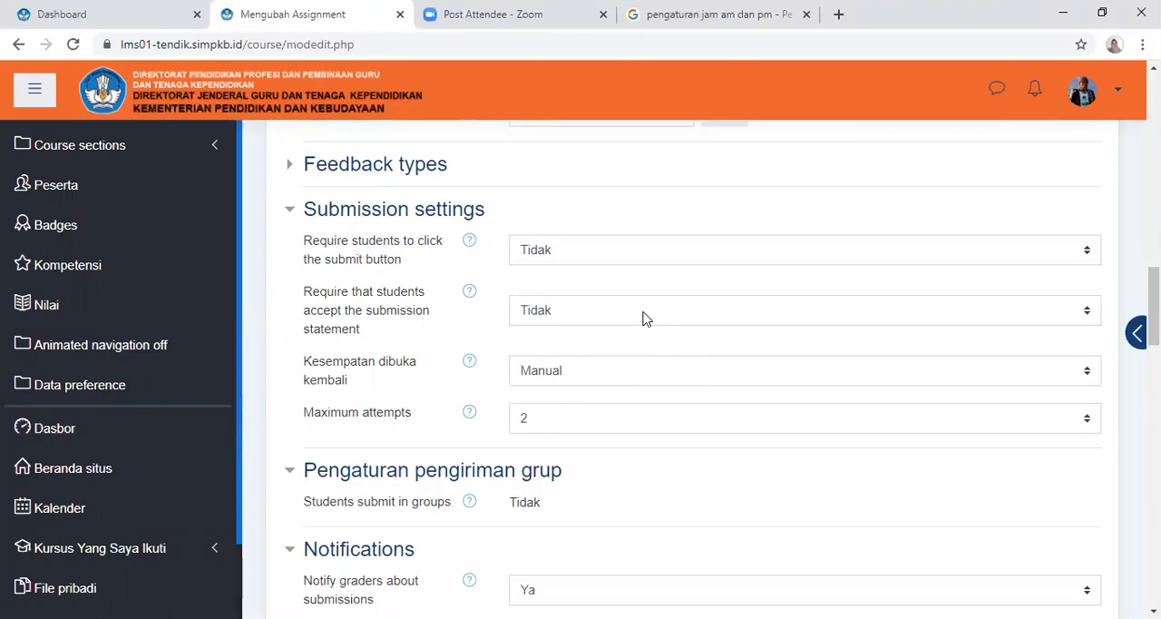
Check the choices for "Require students to click the submit button", keep it on Tidak, and copy the setting's label text
left_click(637, 254)
left_click(632, 270)
double_click(399, 260)
left_click_drag(351, 258, 309, 242)
right_click(317, 241)
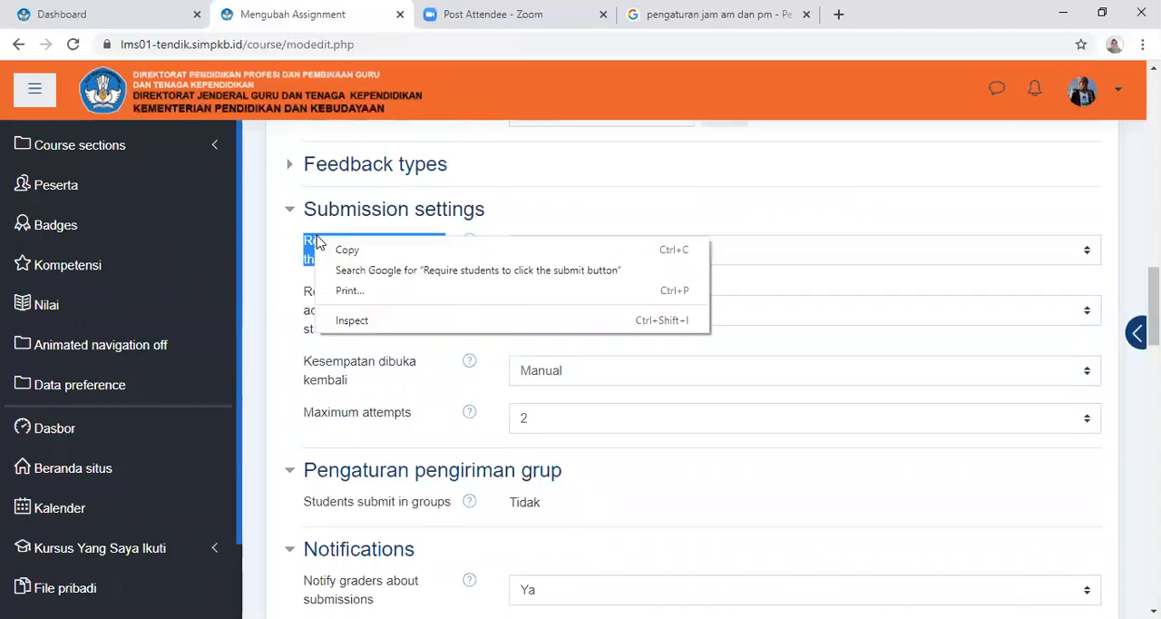
left_click(351, 260)
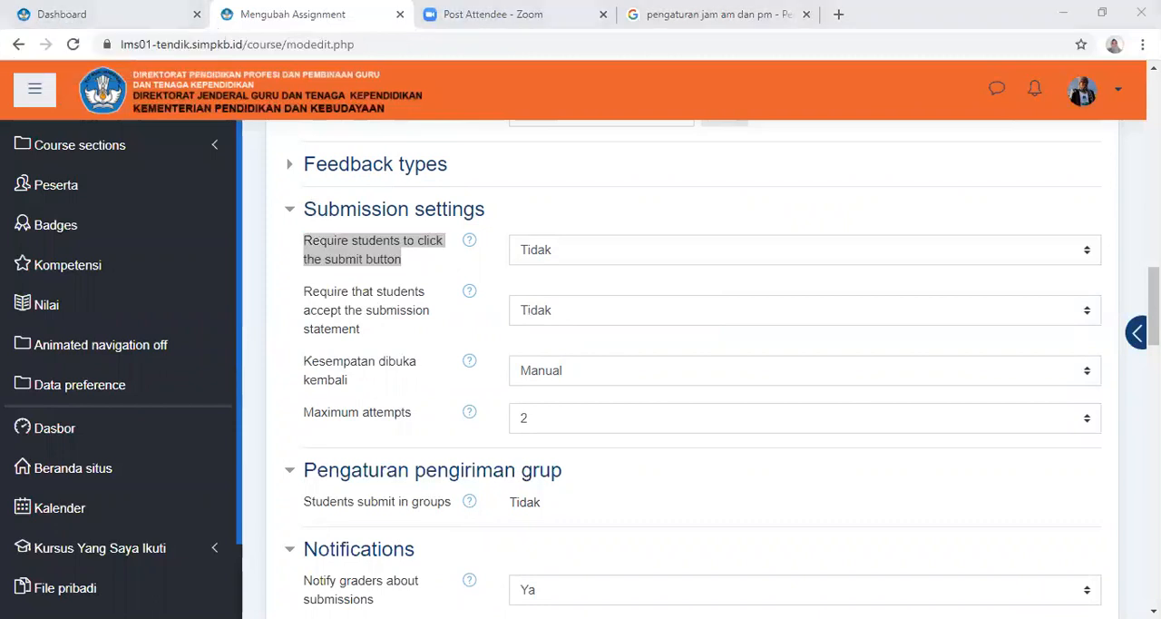
key("alt+Tab")
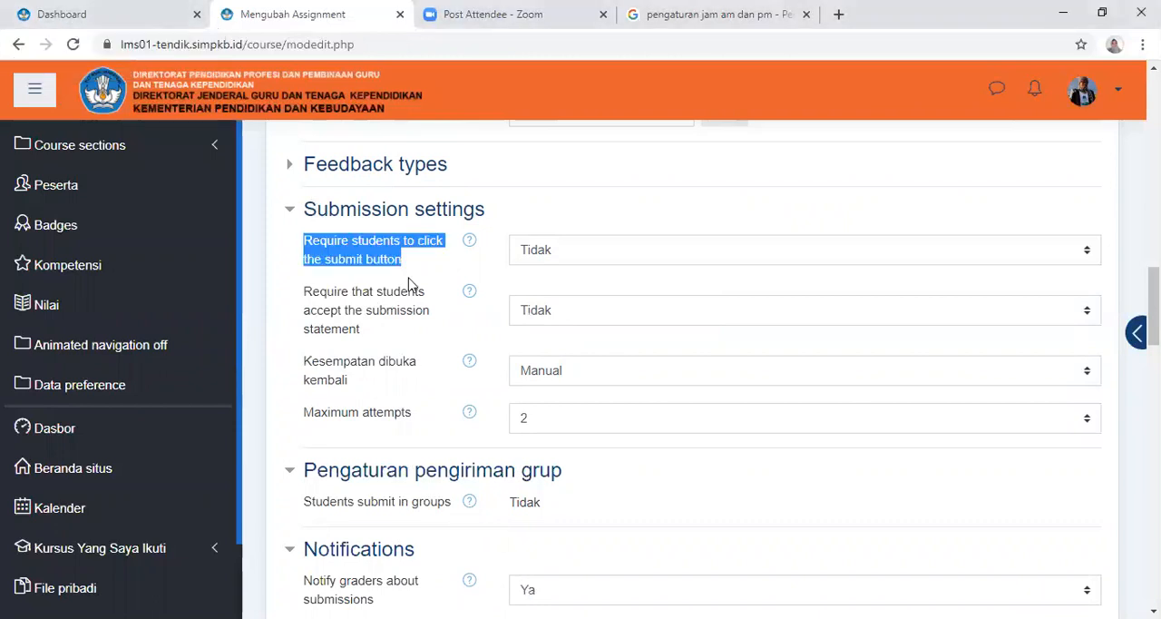
left_click(624, 124)
Keep "Kesempatan dibuka kembali" on Manual, and save the assignment with a return to the course
scroll(635, 182, "down", 5)
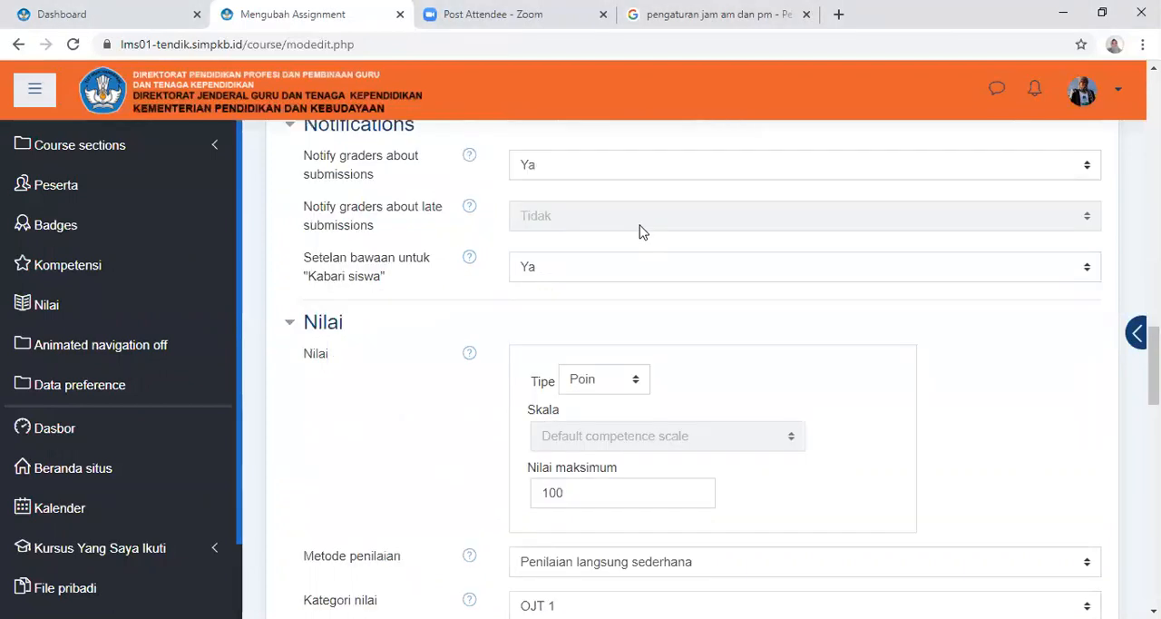
scroll(645, 256, "up", 3)
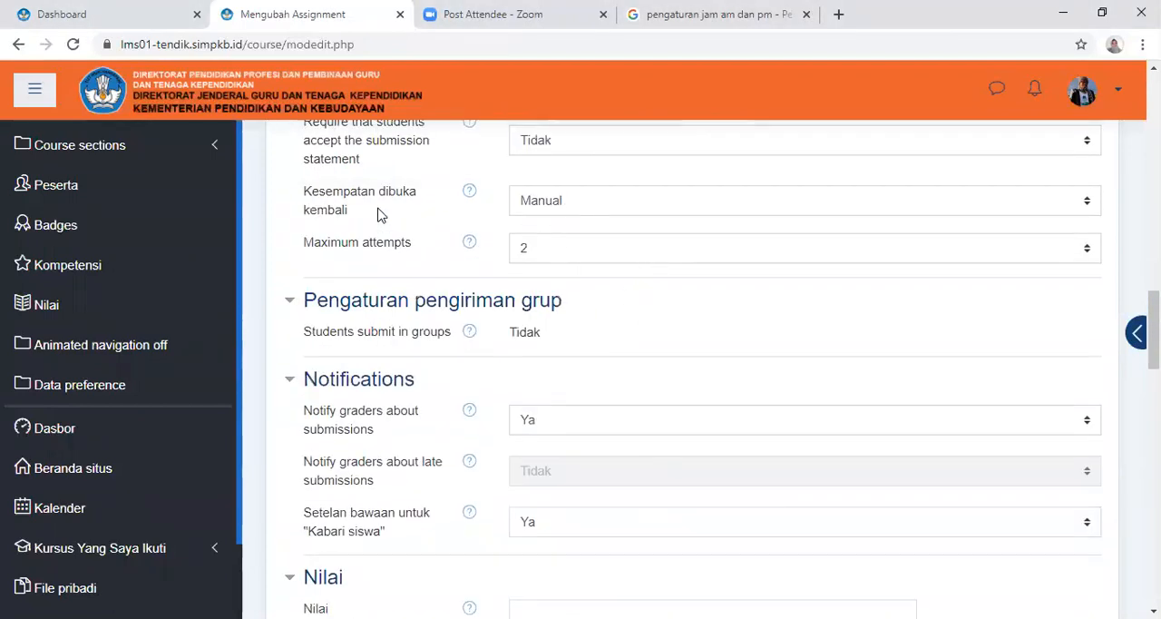
left_click(584, 202)
left_click(586, 242)
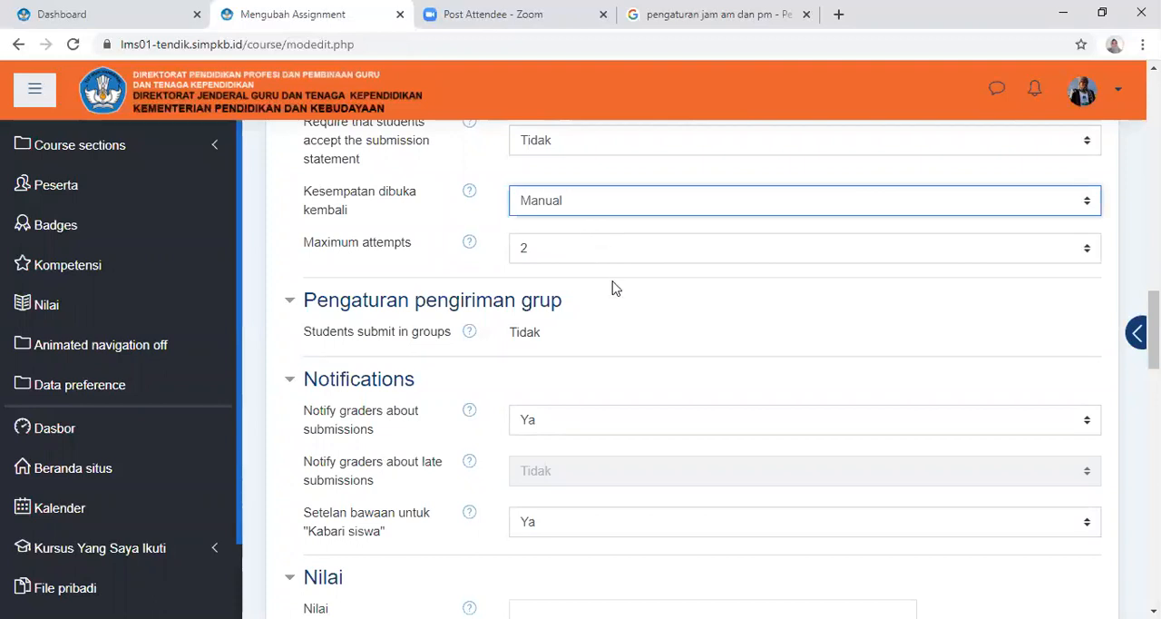
scroll(614, 286, "down", 20)
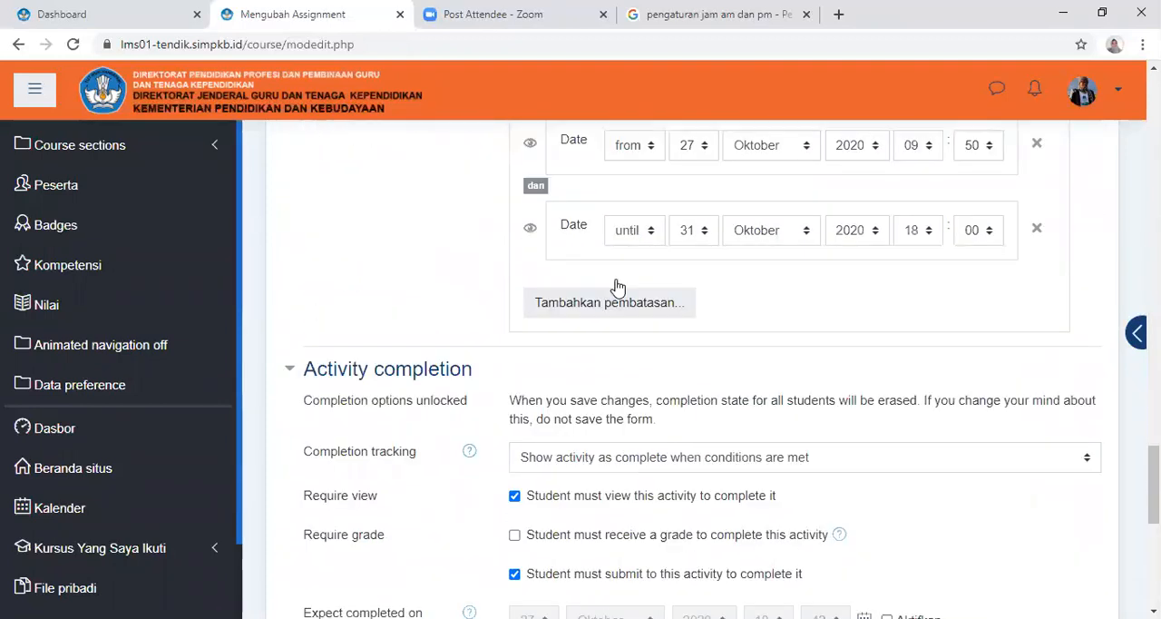
left_click(586, 410)
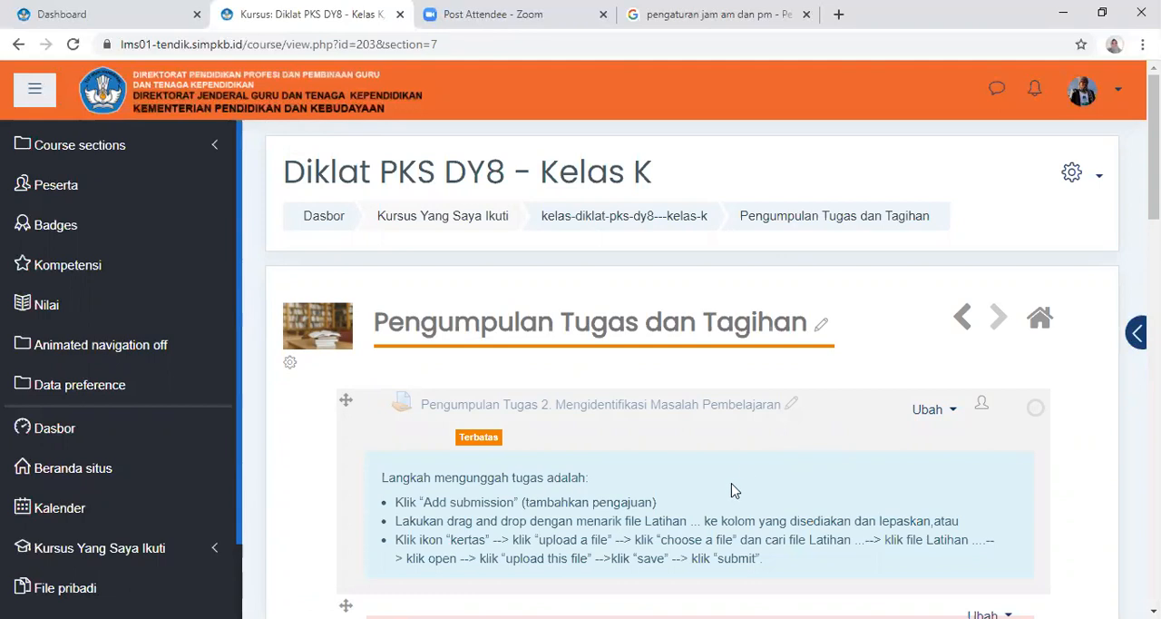
Open the settings of Pengumpulan Tugas 3. Menyusun Praktik Baik for editing and enable "Tampilkan deskripsi di halaman kursus"
scroll(731, 487, "down", 4)
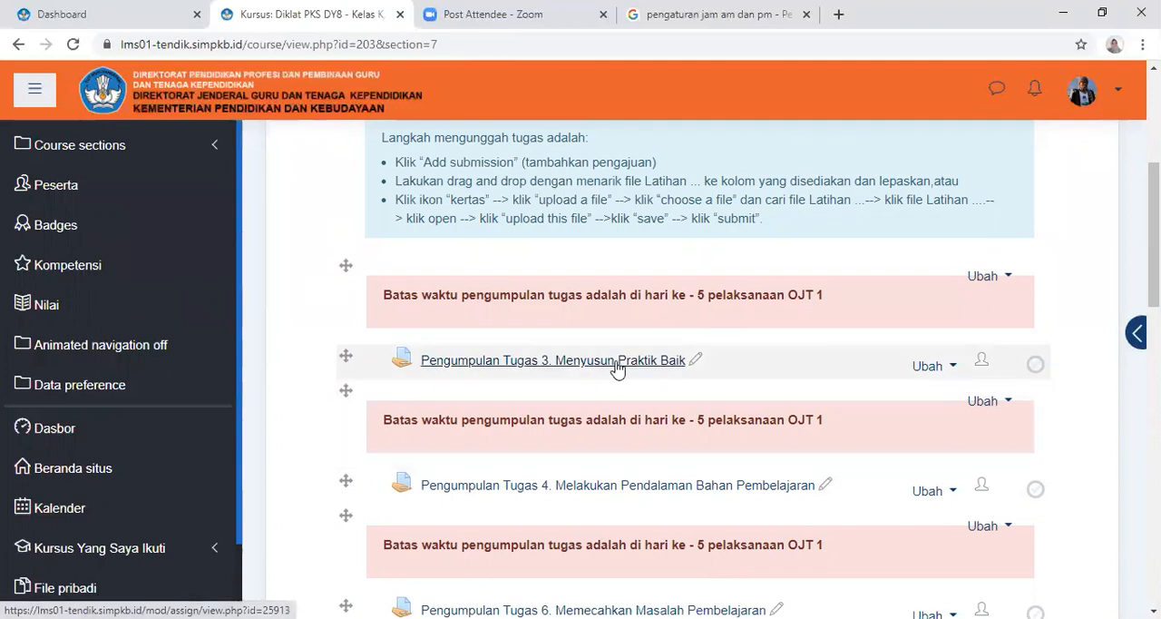
left_click(943, 372)
left_click(866, 402)
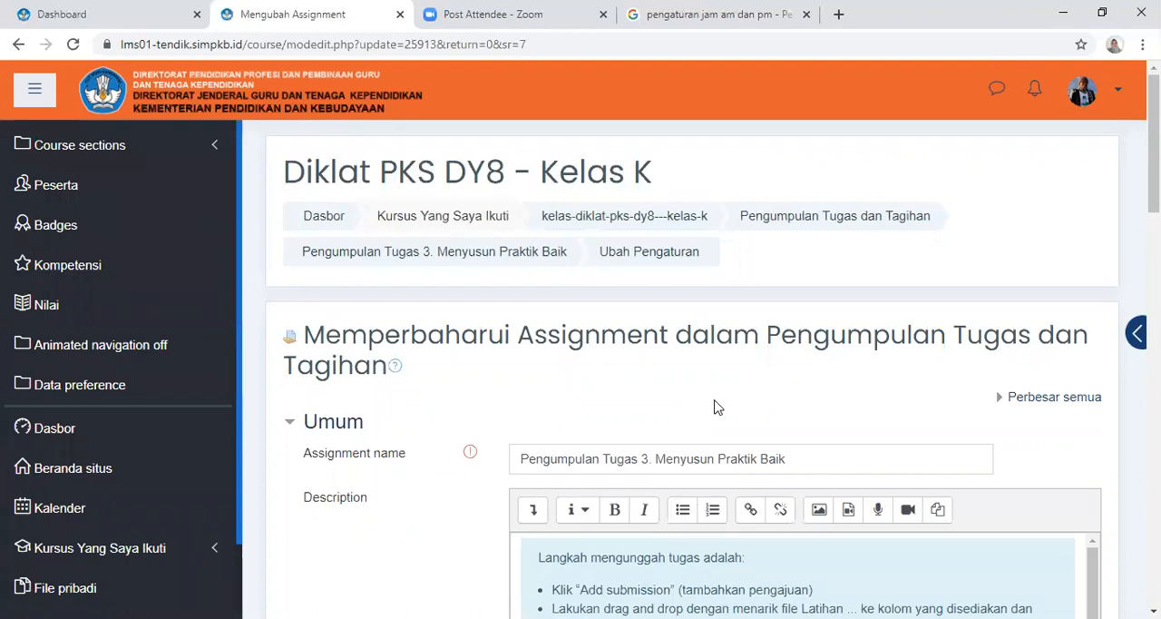
scroll(714, 407, "down", 2)
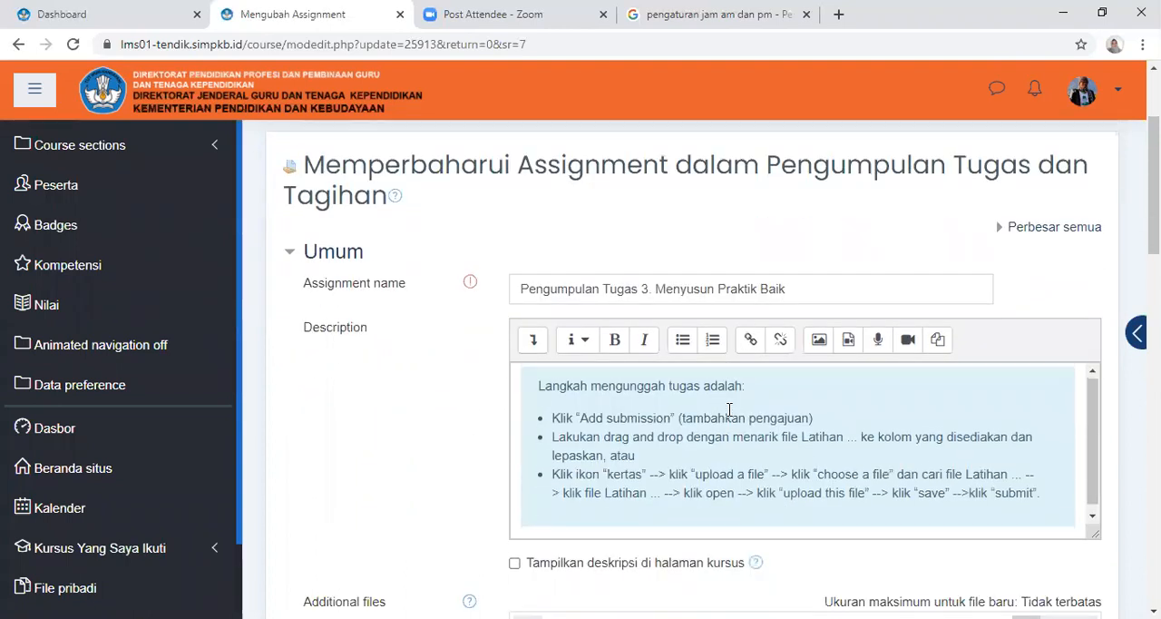
scroll(730, 410, "down", 3)
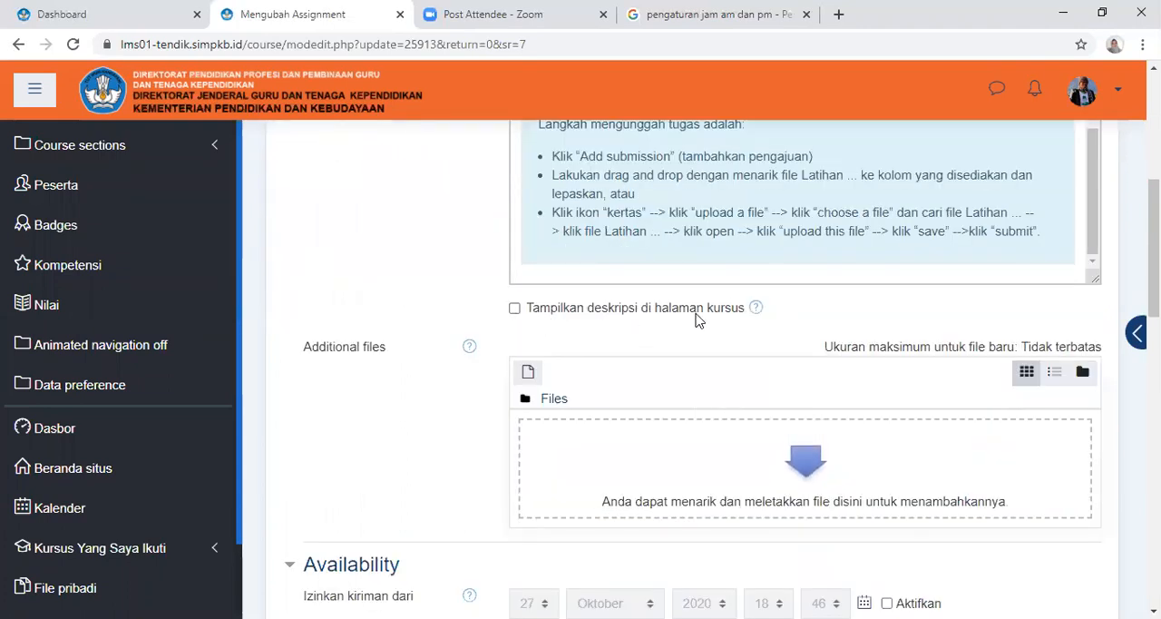
left_click(516, 310)
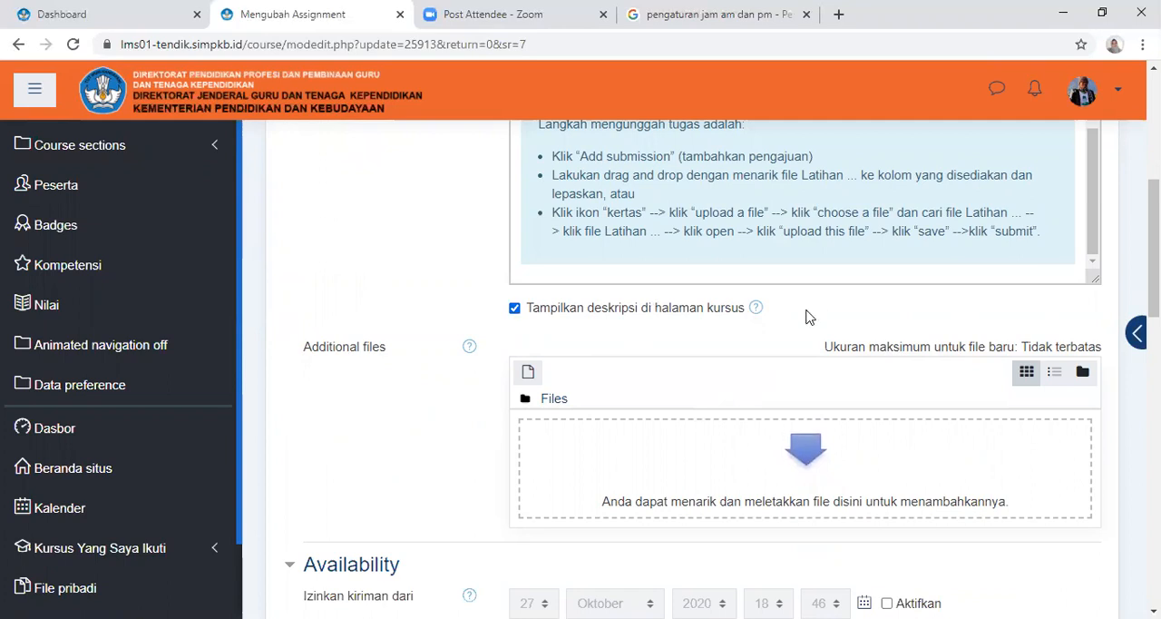
Leave "Izinkan kiriman dari" disabled, enable "Batas waktu" in the Availability section, and set its day to 31
scroll(808, 319, "down", 1)
scroll(798, 336, "down", 3)
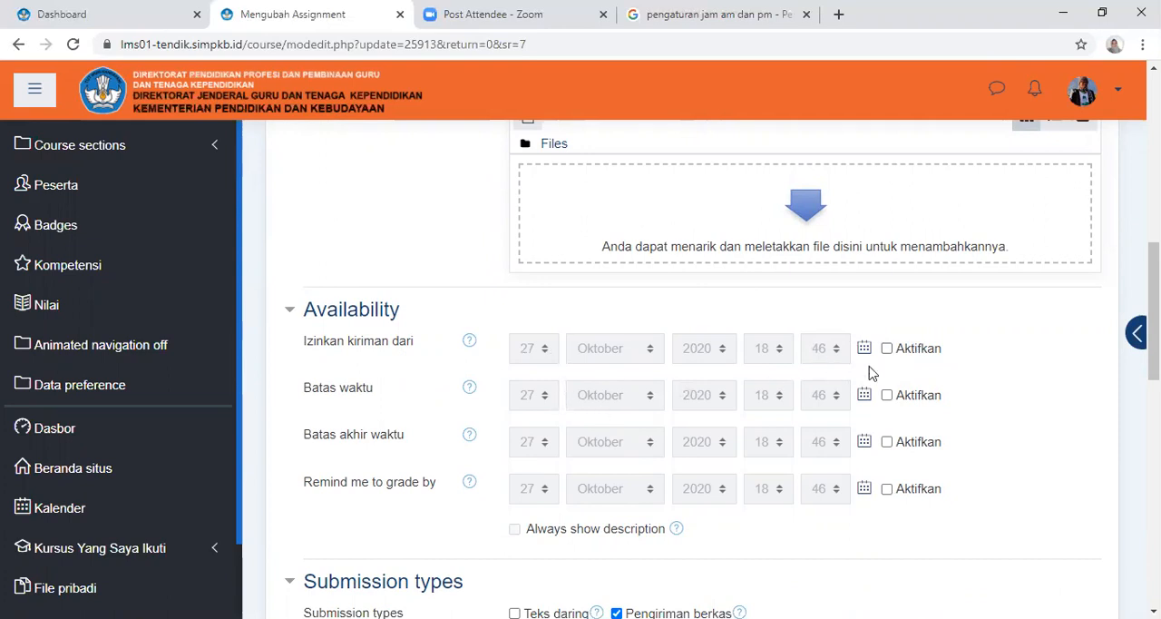
left_click(904, 352)
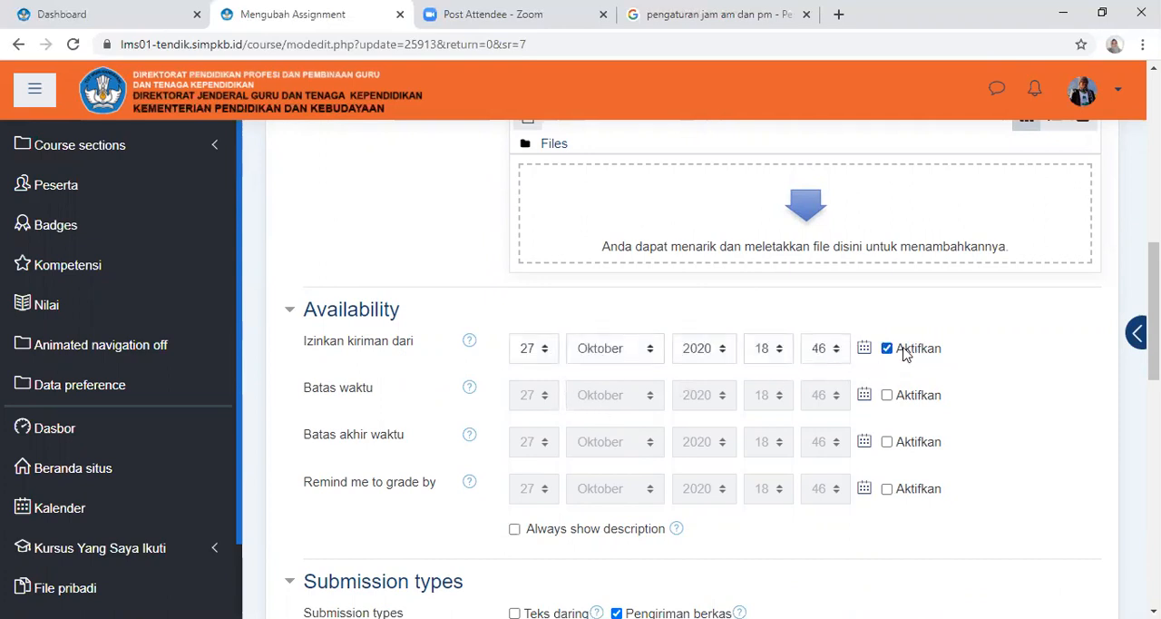
left_click(904, 352)
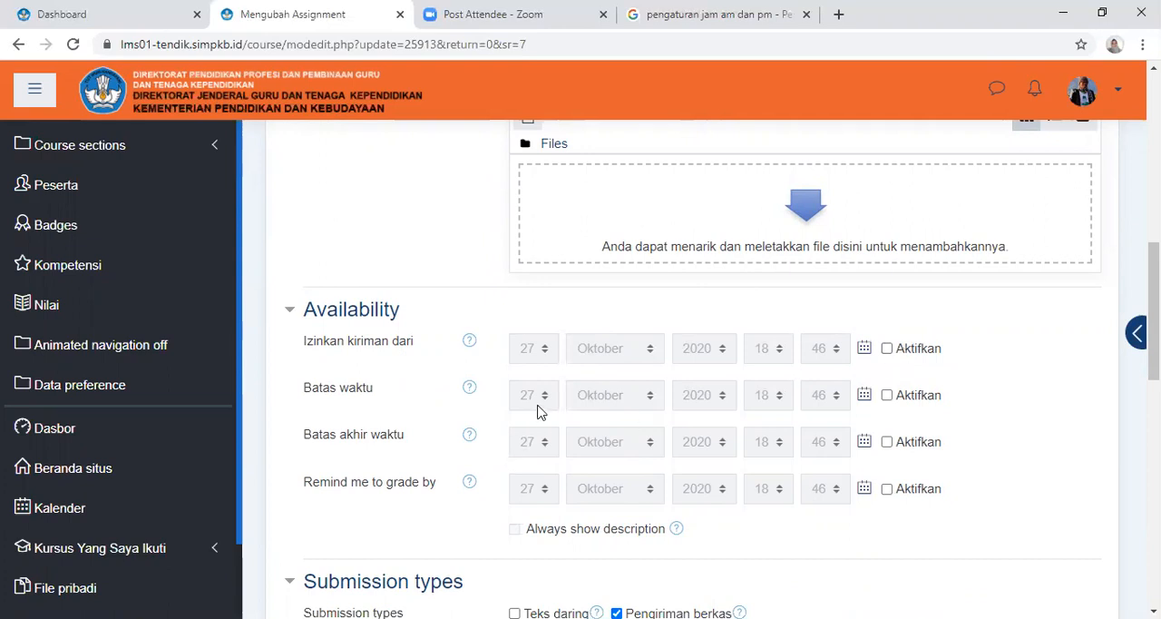
left_click(887, 397)
left_click(888, 402)
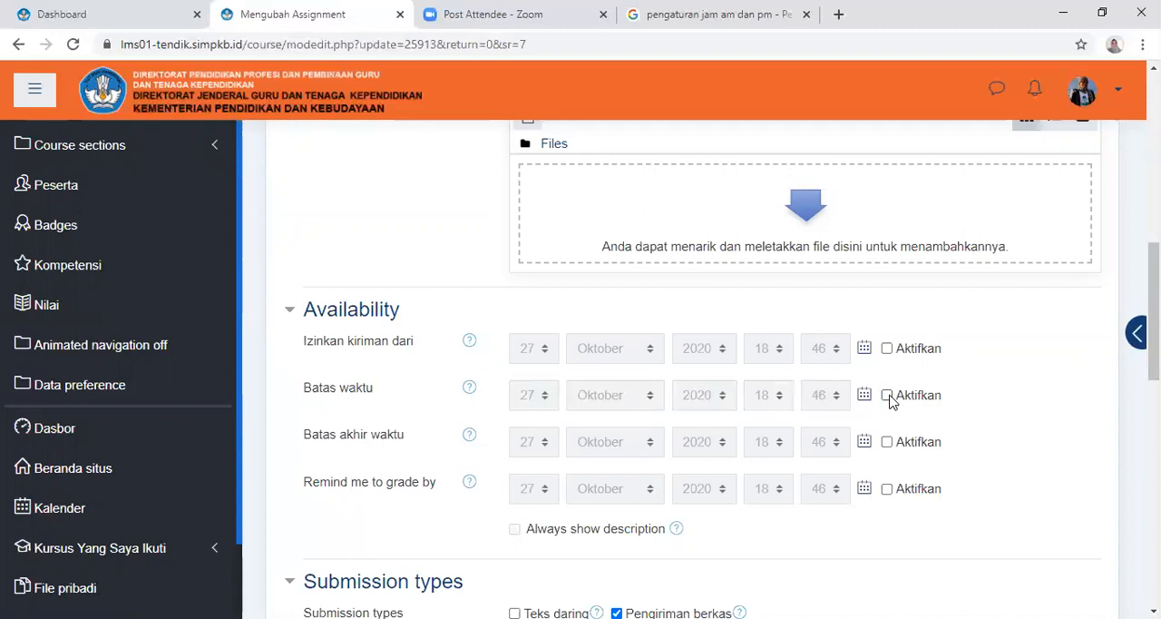
left_click(888, 400)
left_click(550, 396)
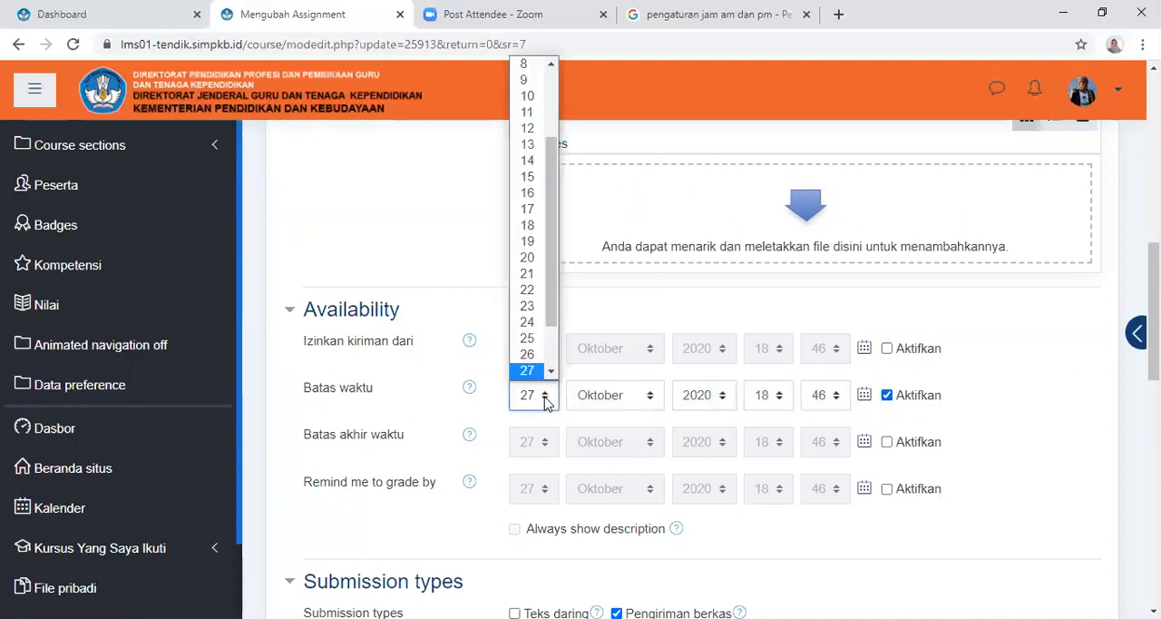
left_click(552, 373)
left_click(552, 372)
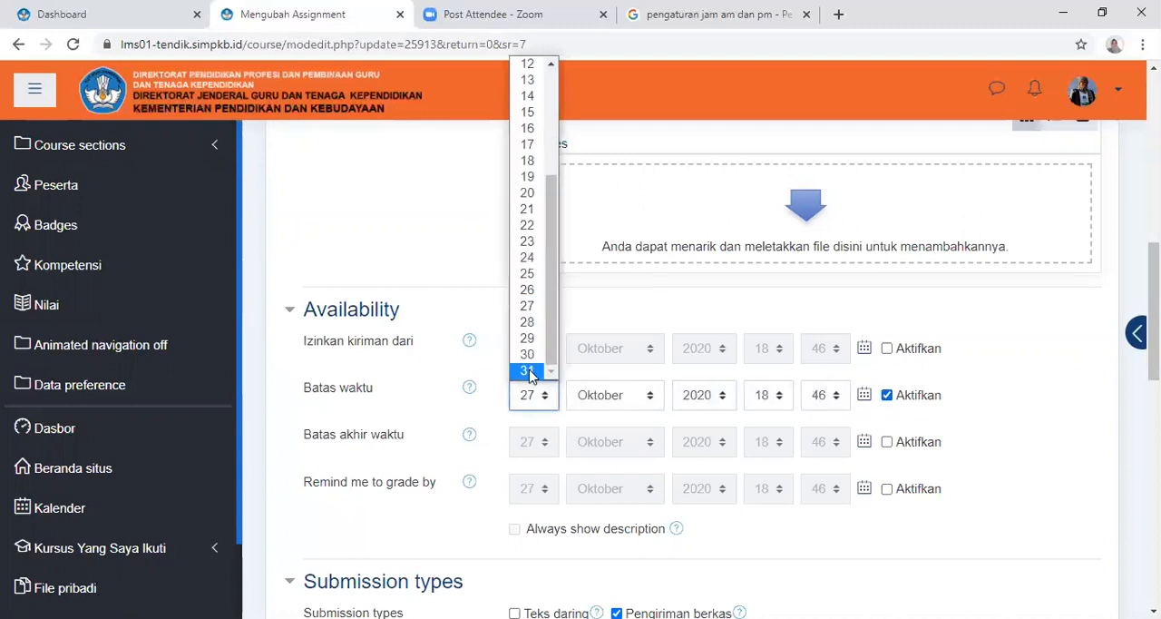
left_click(530, 372)
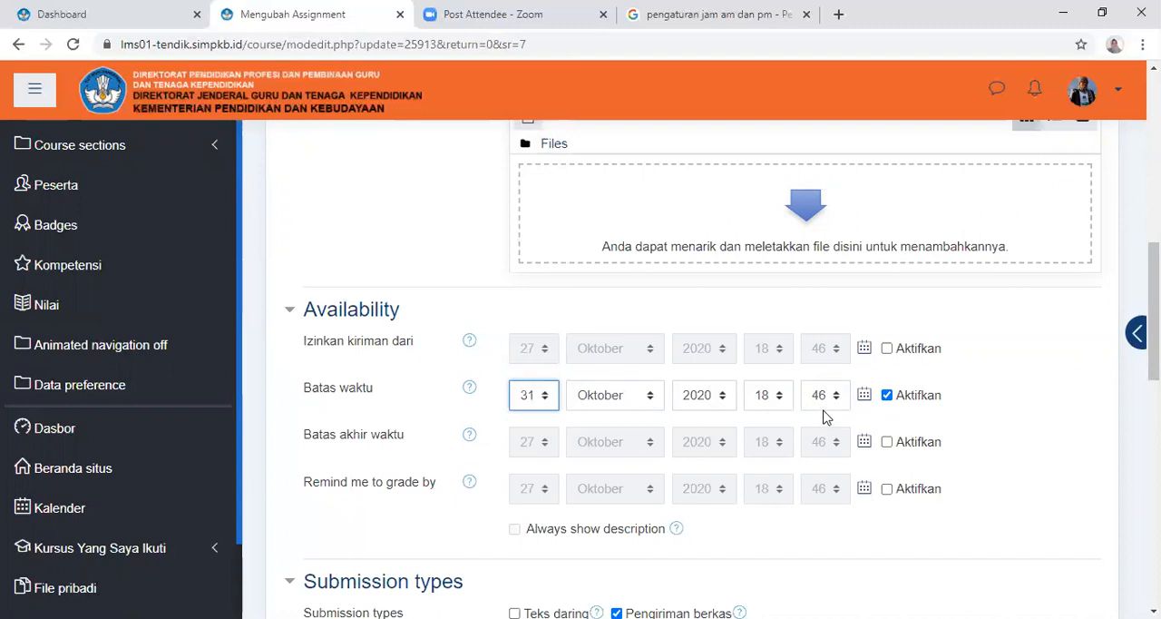
Set the minutes of the "Batas waktu" deadline to 00
left_click(837, 399)
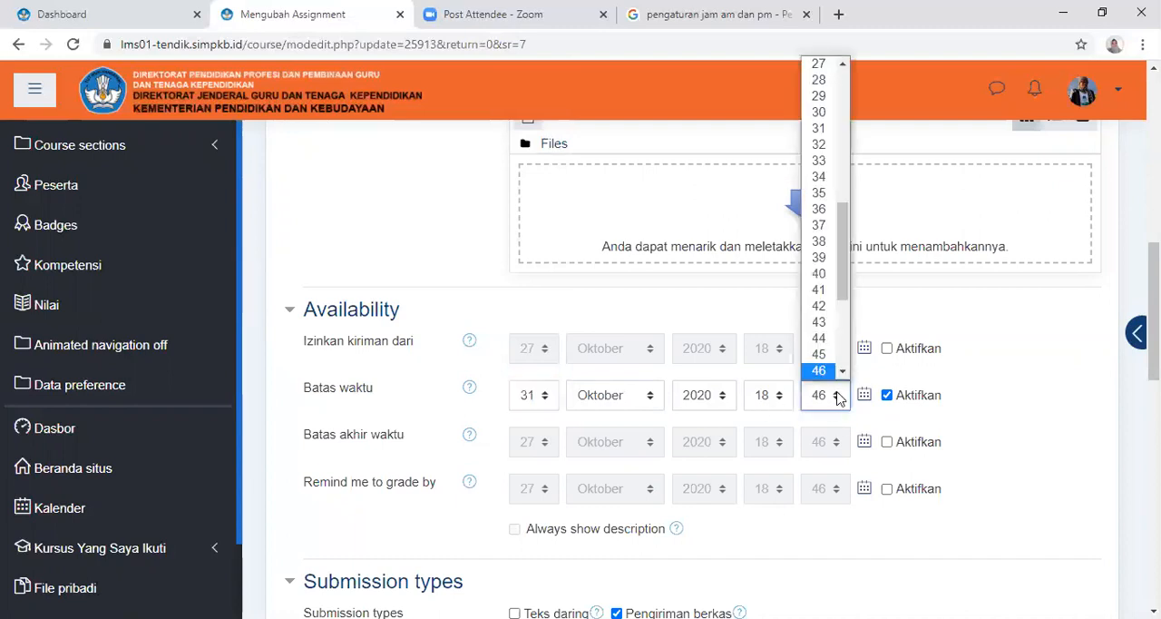
left_click(843, 367)
left_click_drag(844, 331, 847, 78)
left_click(826, 66)
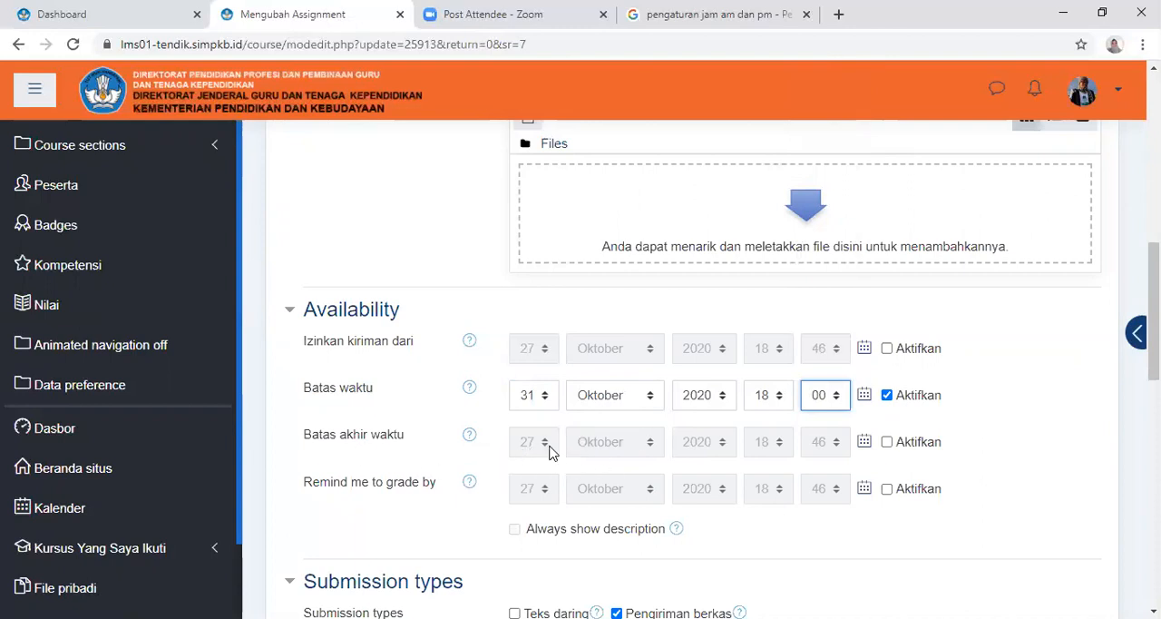
Enable "Batas akhir waktu" and set its day to 31 and its minutes to 00
left_click(887, 443)
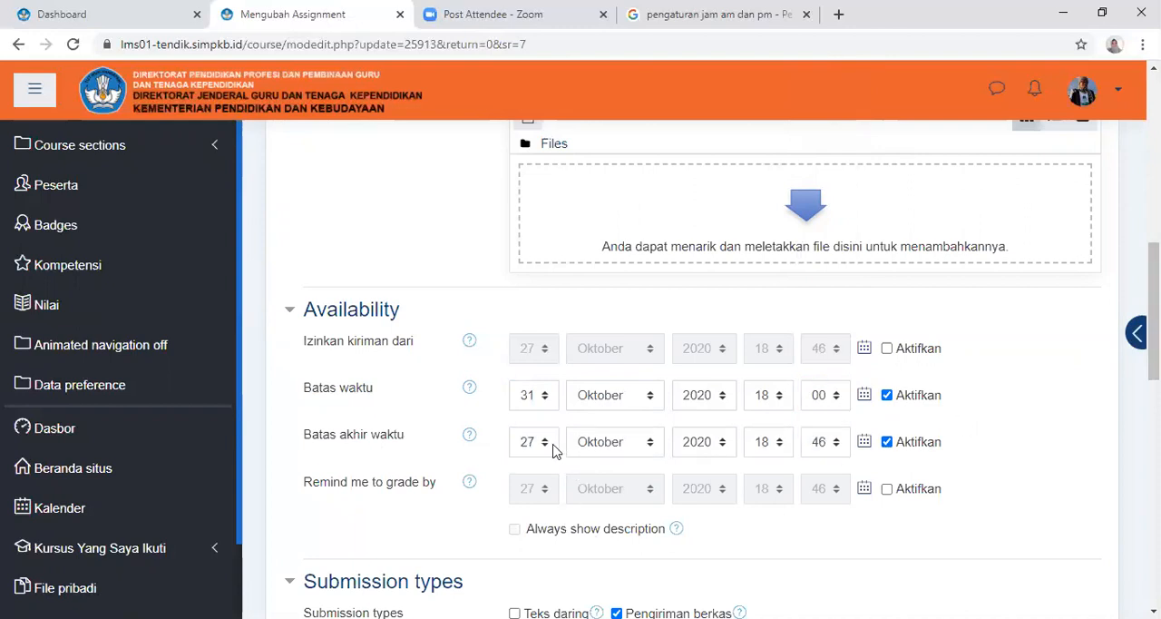
left_click(545, 445)
scroll(533, 410, "down", 2)
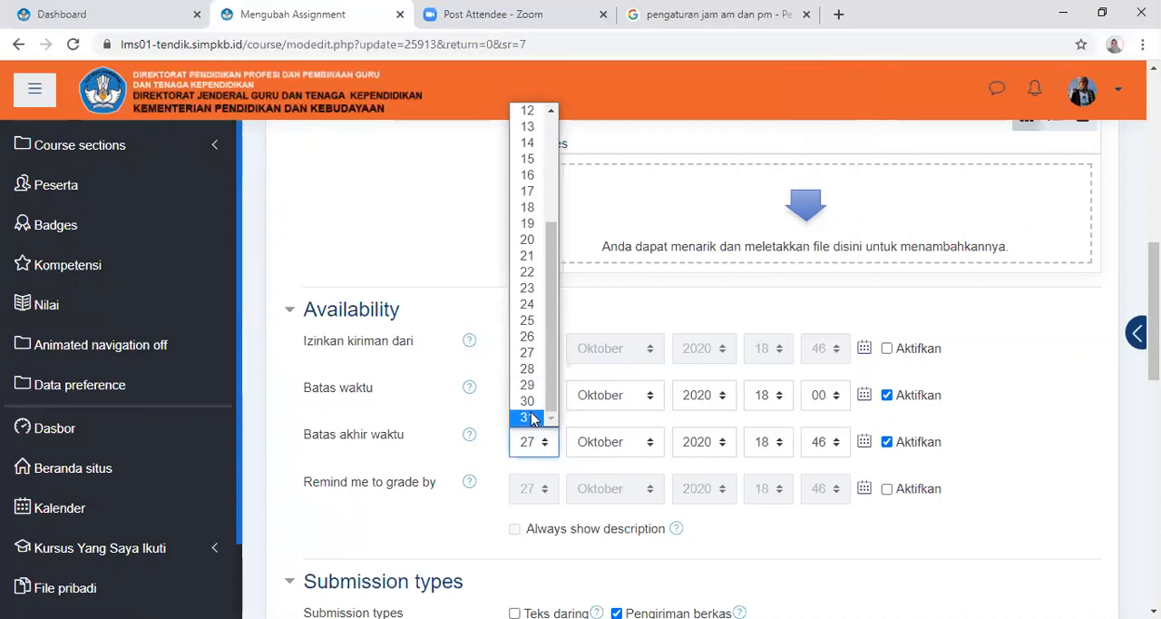
left_click(531, 417)
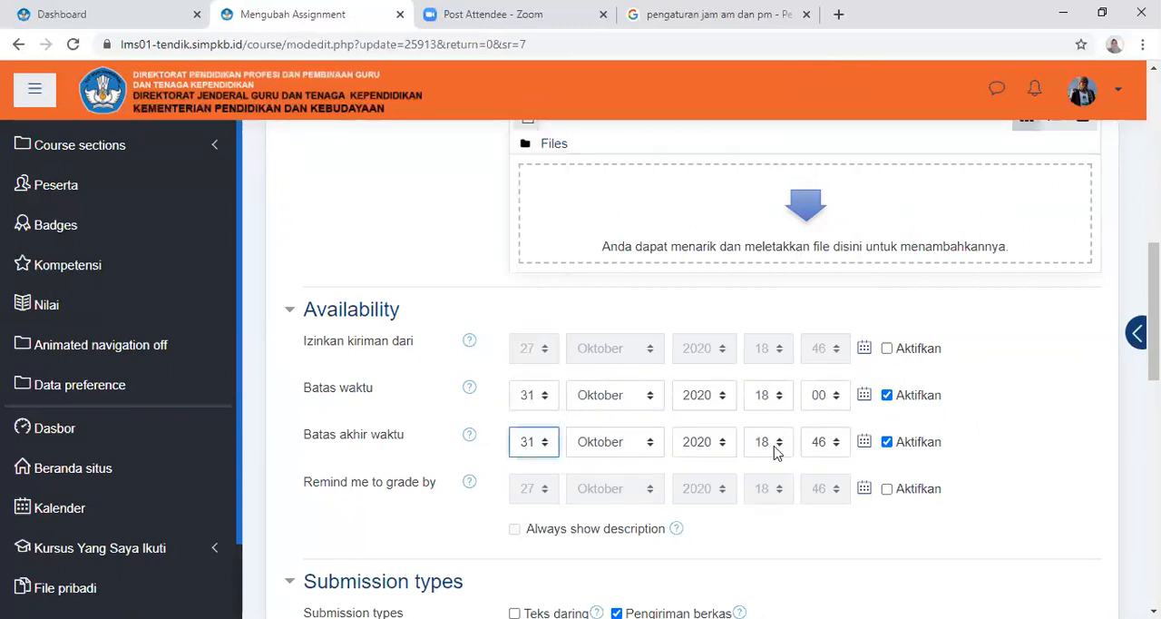
left_click(833, 445)
left_click(842, 418)
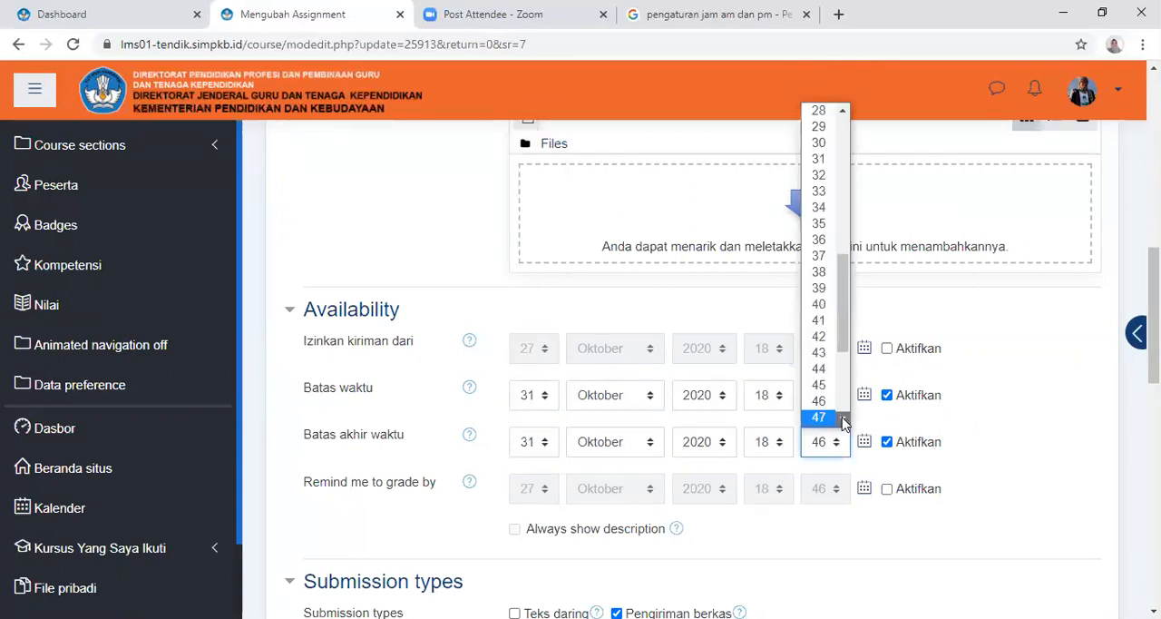
left_click_drag(842, 346, 848, 165)
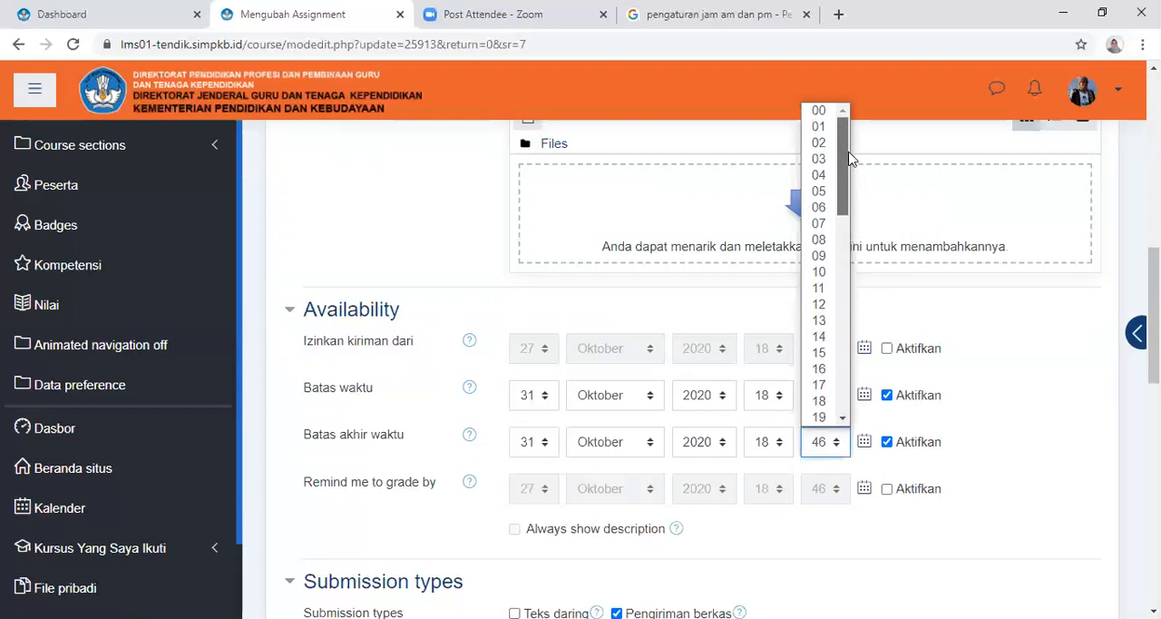
left_click(823, 111)
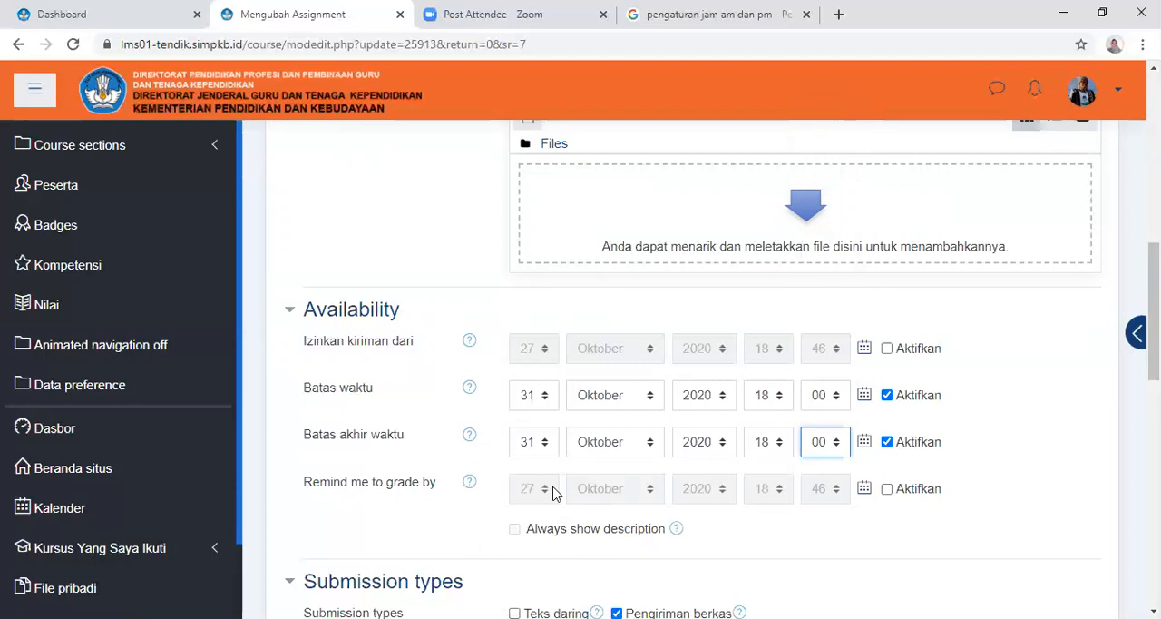
Examine the Submission types settings, including the maximum number of files, maximum submission size and accepted file types
scroll(722, 532, "down", 1)
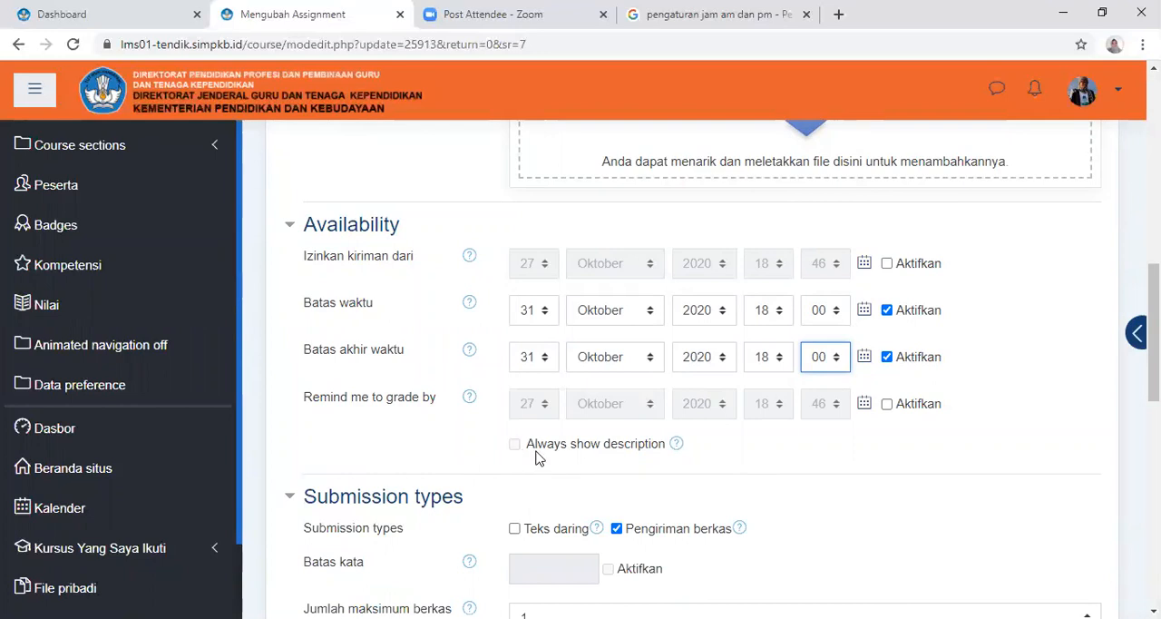
scroll(624, 458, "down", 2)
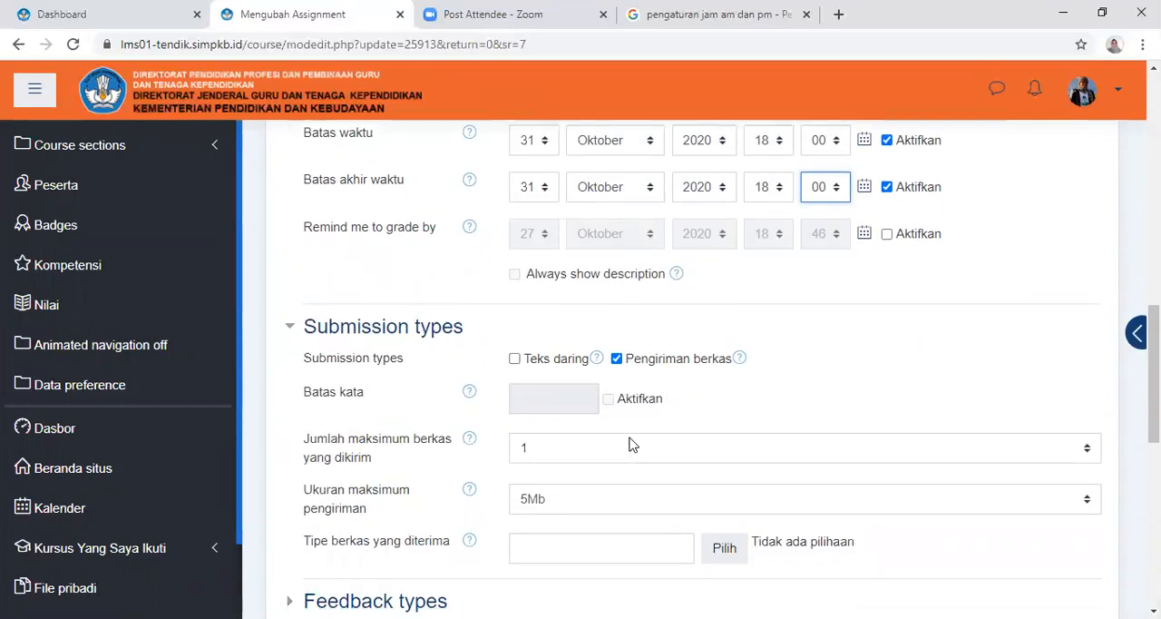
scroll(632, 444, "down", 1)
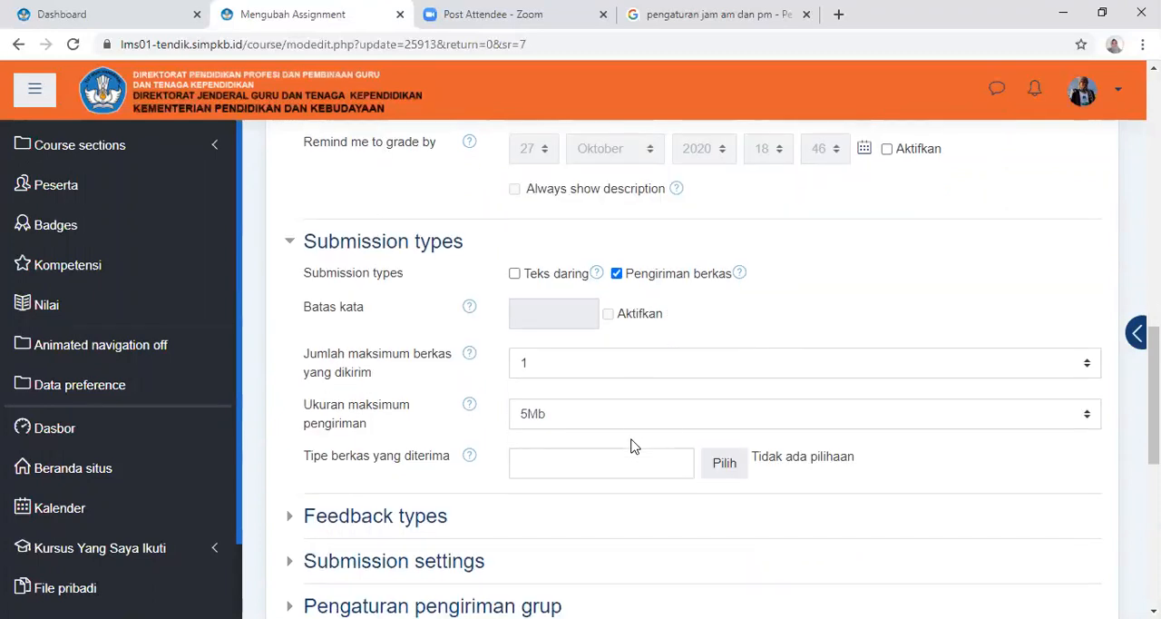
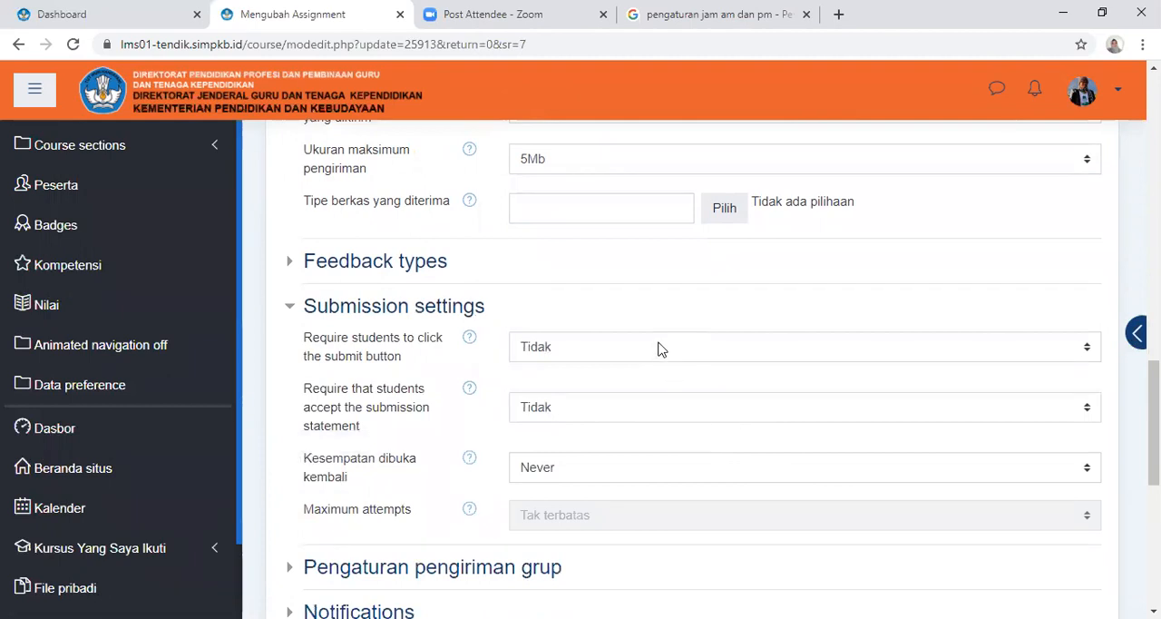
Set "Kesempatan dibuka kembali" to Manual and "Maximum attempts" to 2 in the Submission settings section
left_click(599, 466)
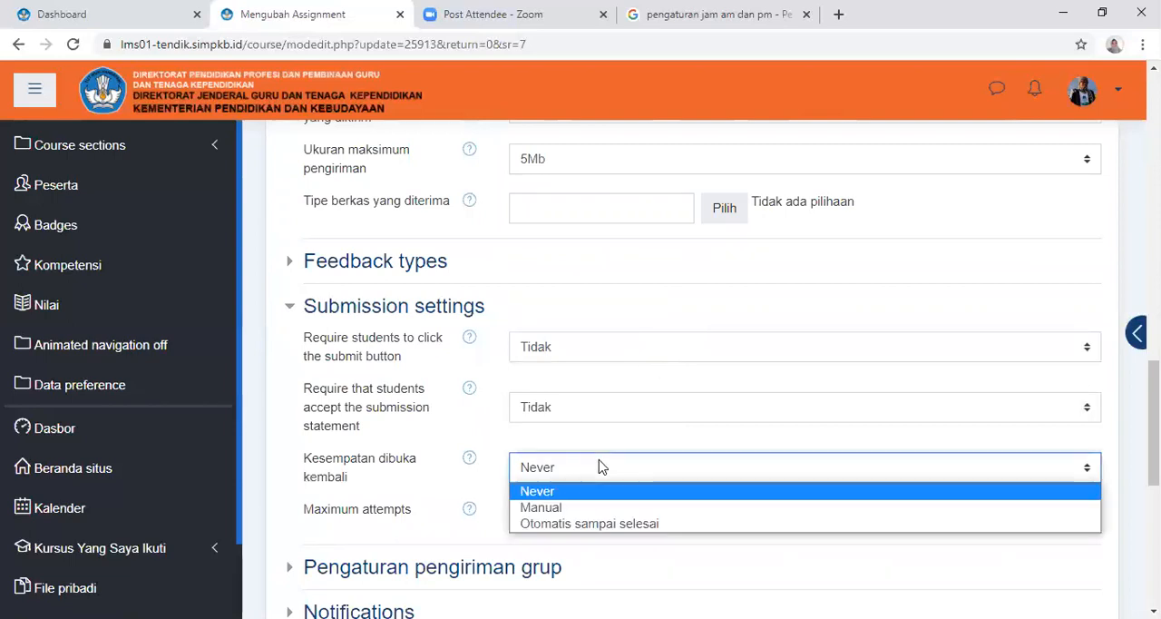
left_click(590, 508)
scroll(609, 500, "down", 1)
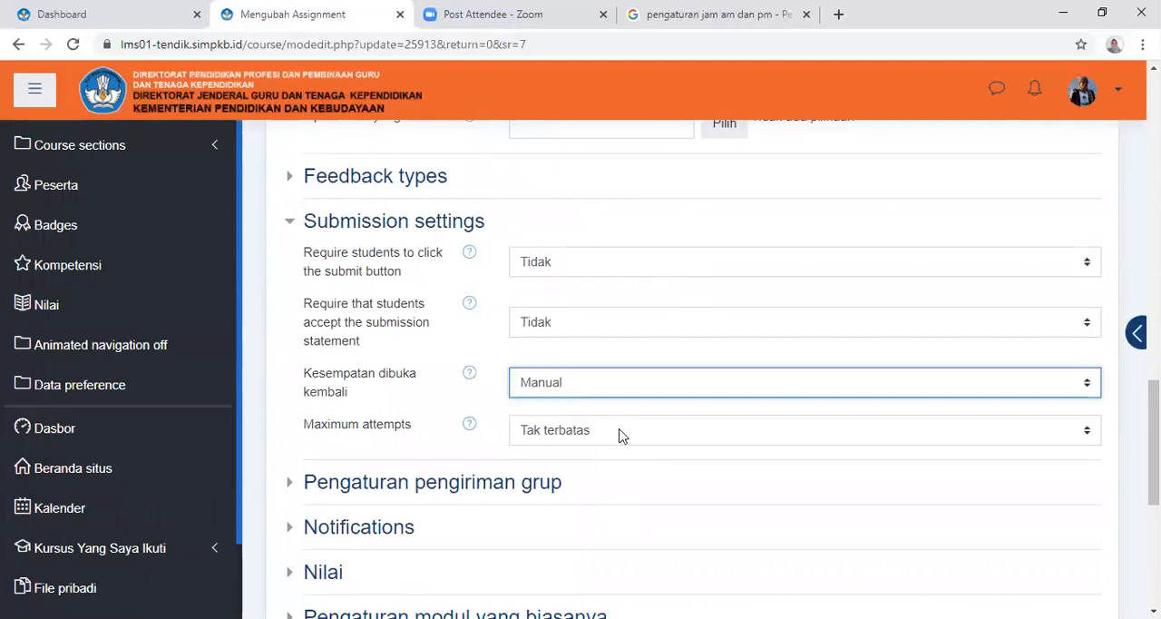
left_click(621, 434)
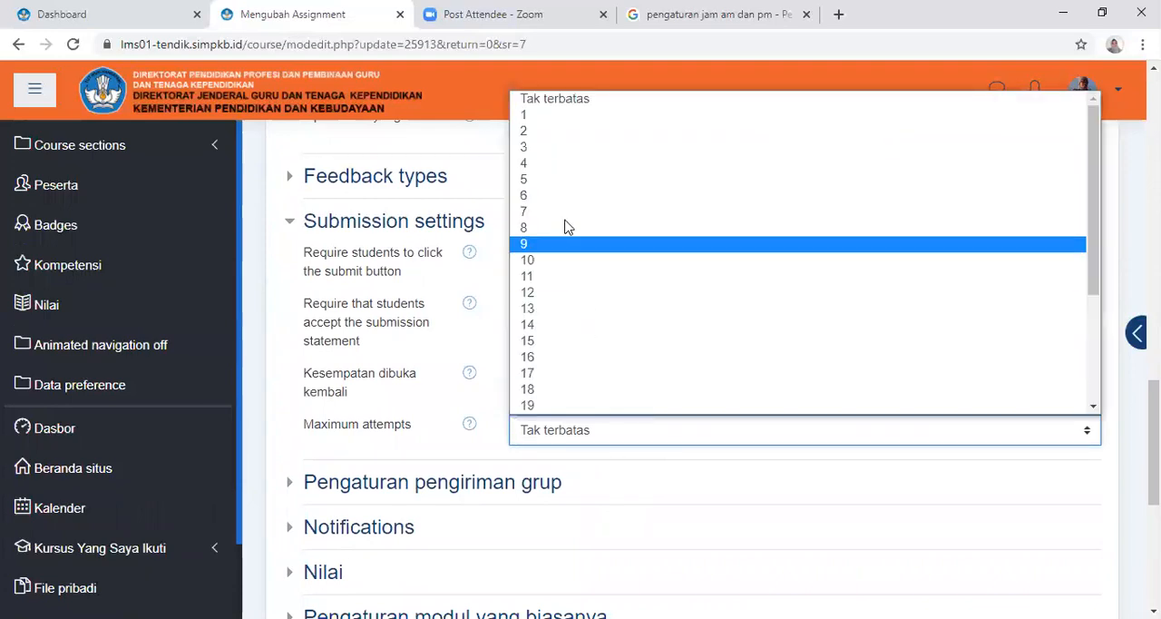
left_click(601, 130)
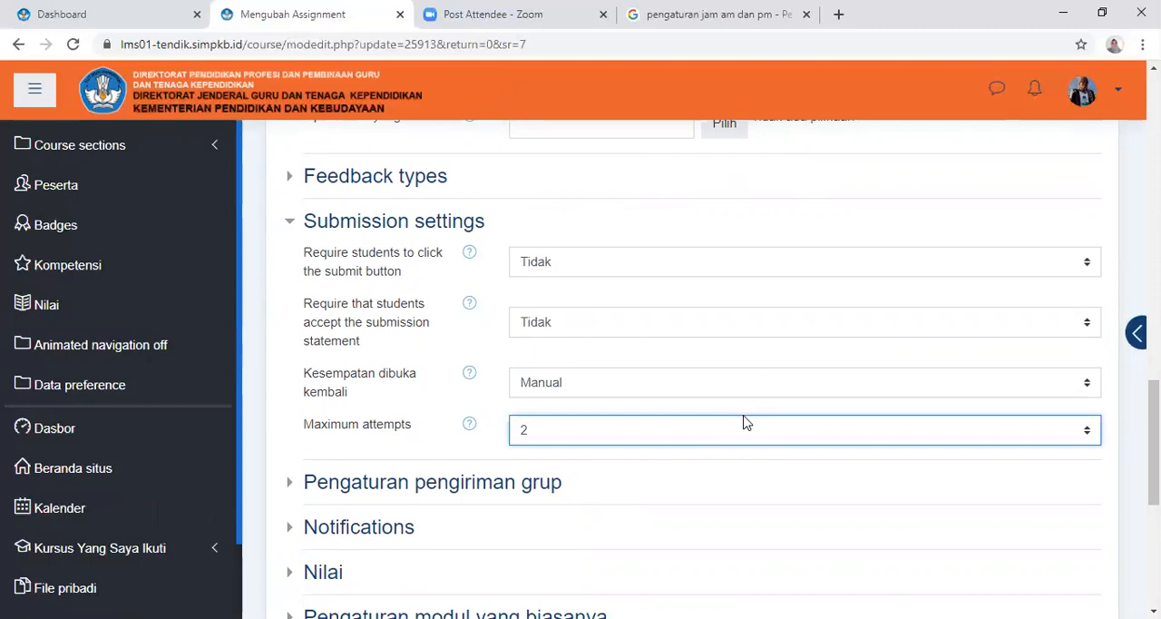
scroll(744, 422, "down", 2)
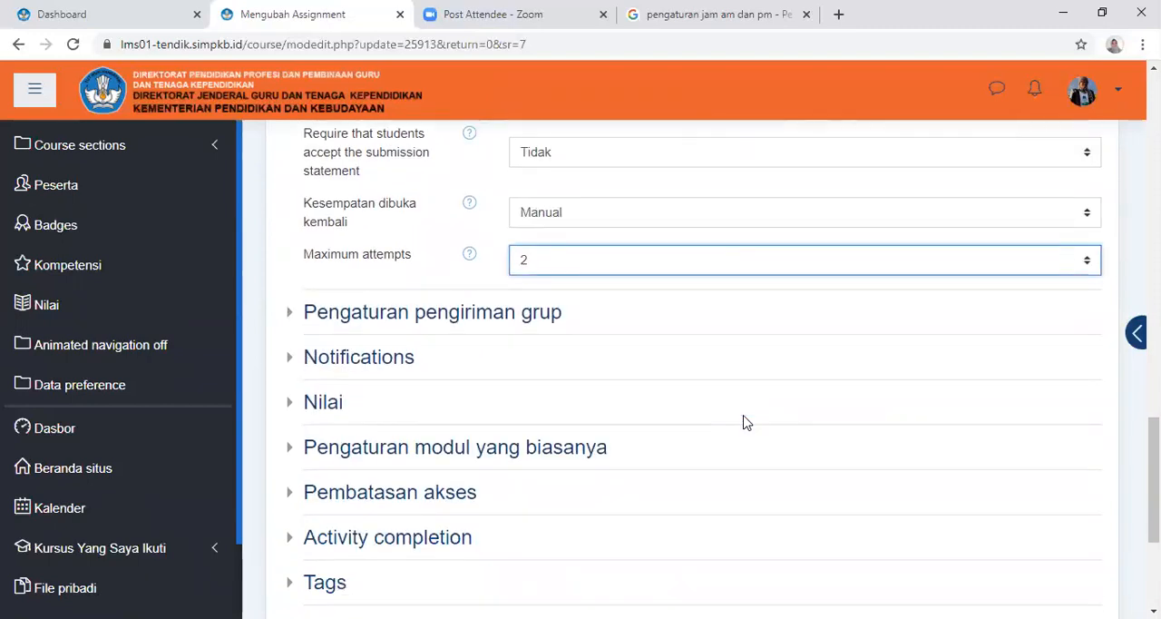
In the Notifications section, set "Notify graders about submissions" to Ya and keep the "Kabari siswa" default at Ya
left_click(400, 361)
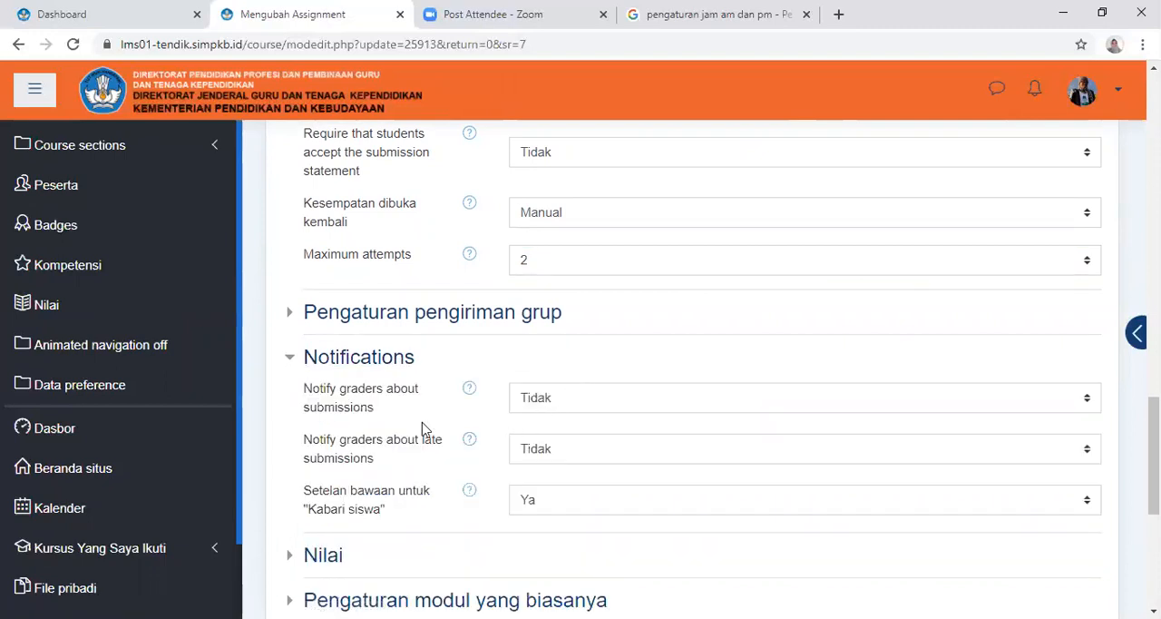
left_click(610, 402)
left_click(565, 441)
scroll(789, 420, "down", 1)
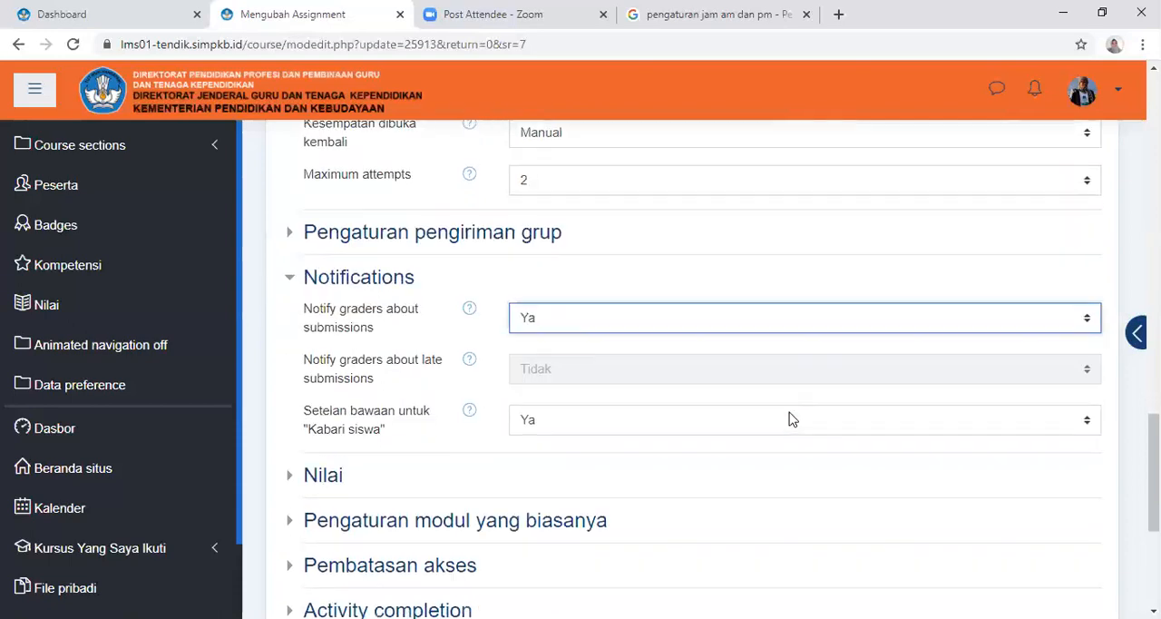
scroll(789, 419, "down", 1)
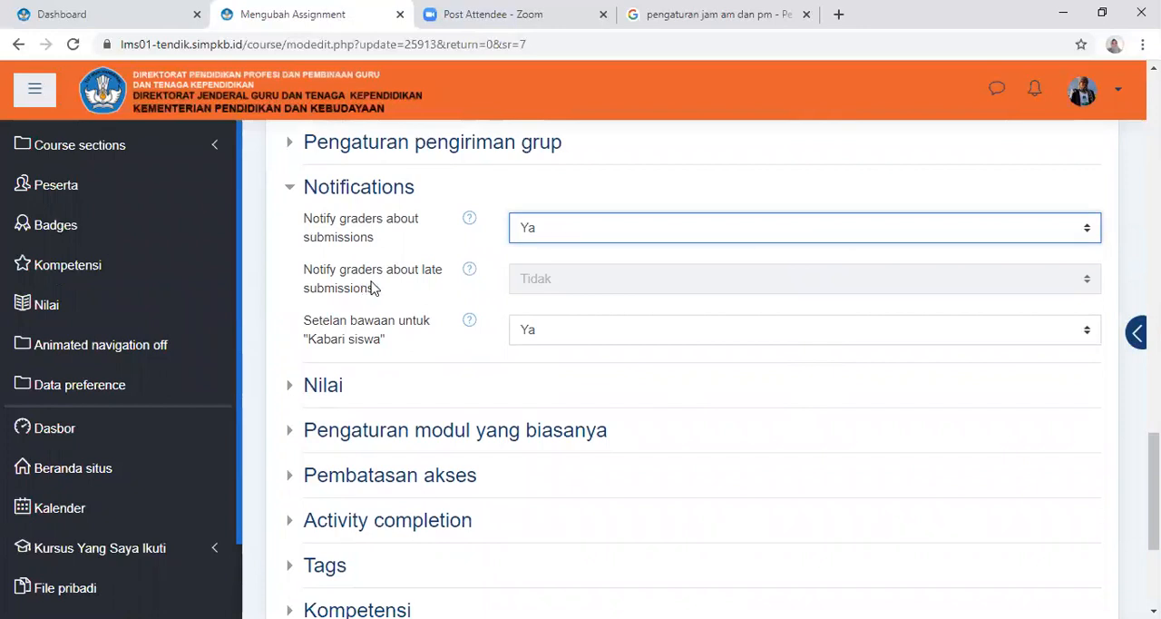
left_click(573, 331)
left_click(573, 331)
left_click(485, 357)
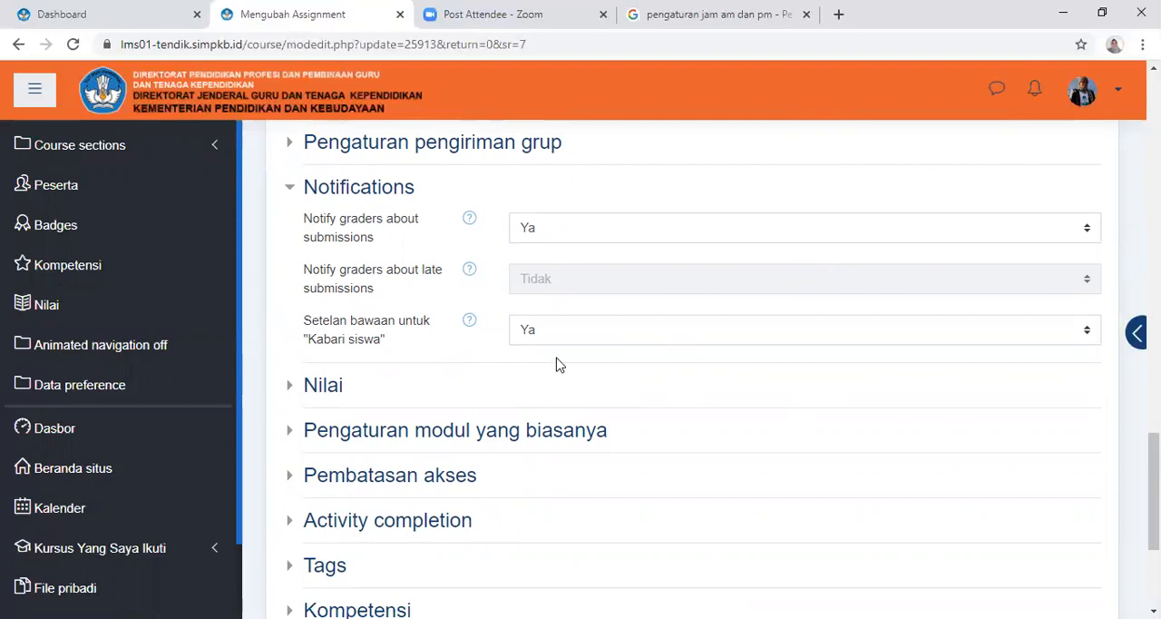
Examine the Nilai section, including the grade type, maximum grade, grading method and marking options
left_click(323, 387)
scroll(681, 399, "down", 2)
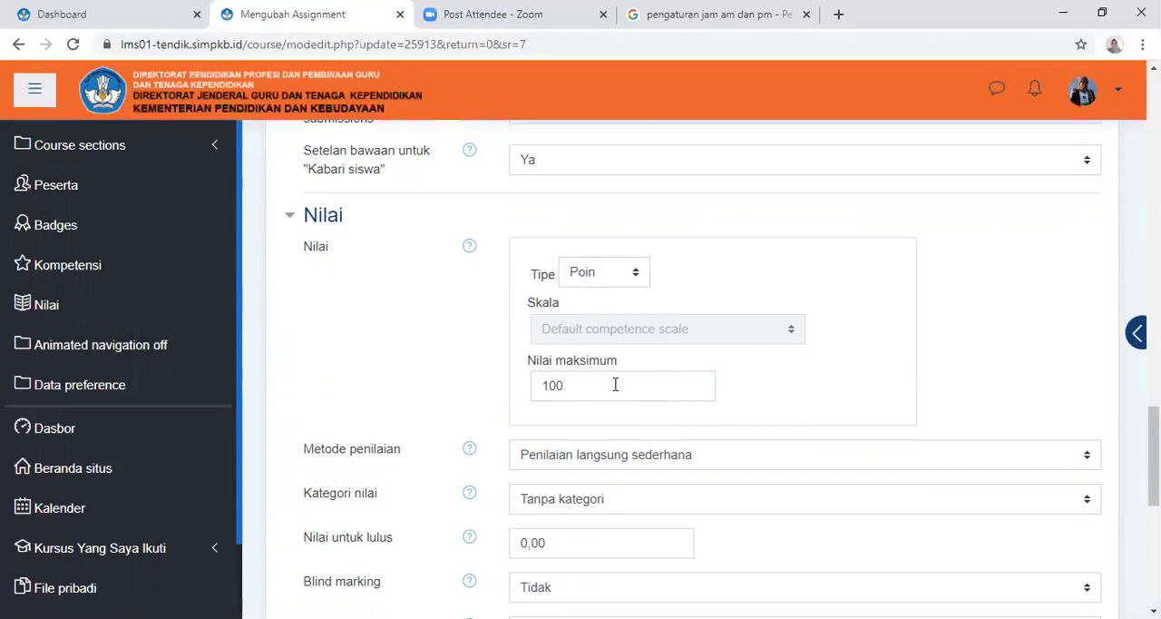
scroll(559, 419, "down", 2)
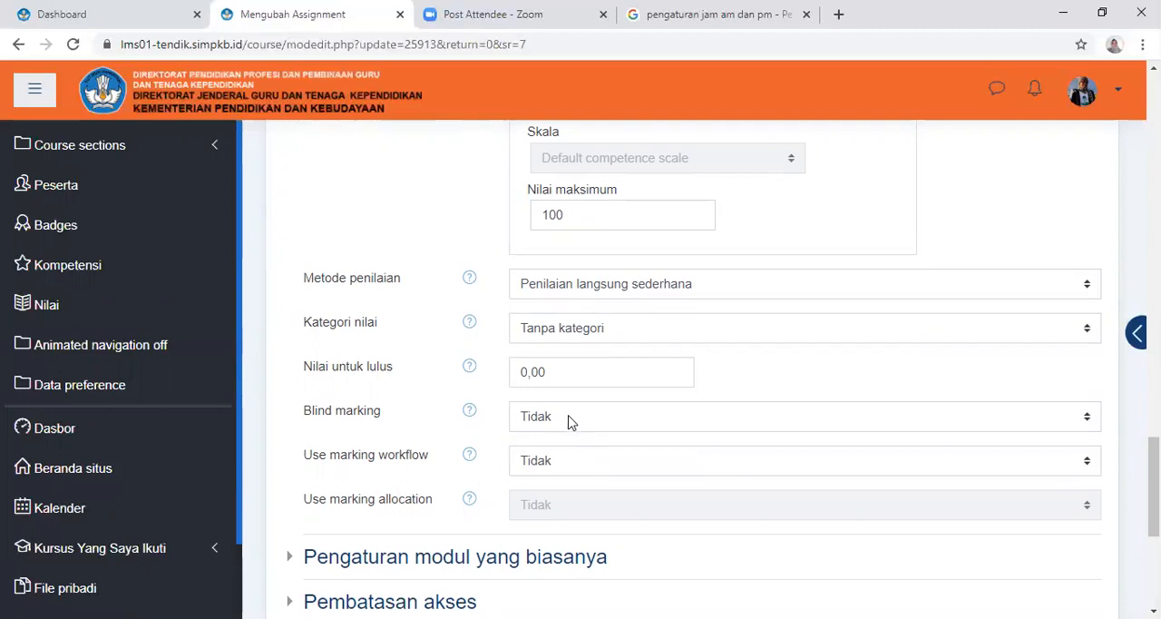
scroll(568, 420, "down", 4)
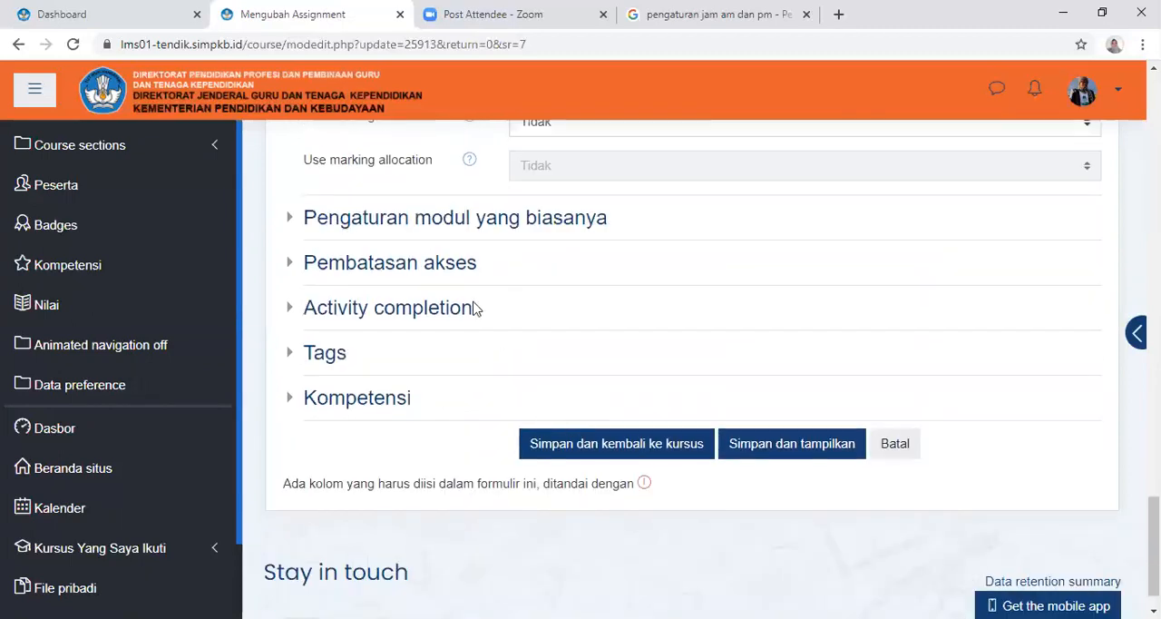
Add a Date restriction under Pembatasan akses that allows access from 27 Oktober 2020 at 12:30
left_click(394, 265)
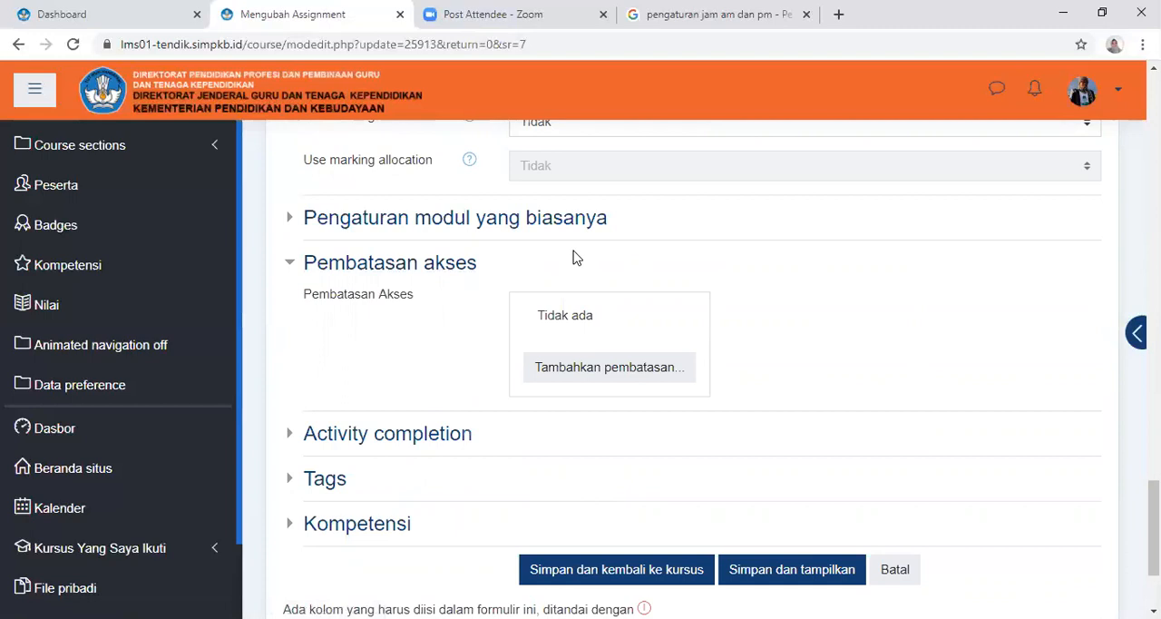
left_click(591, 369)
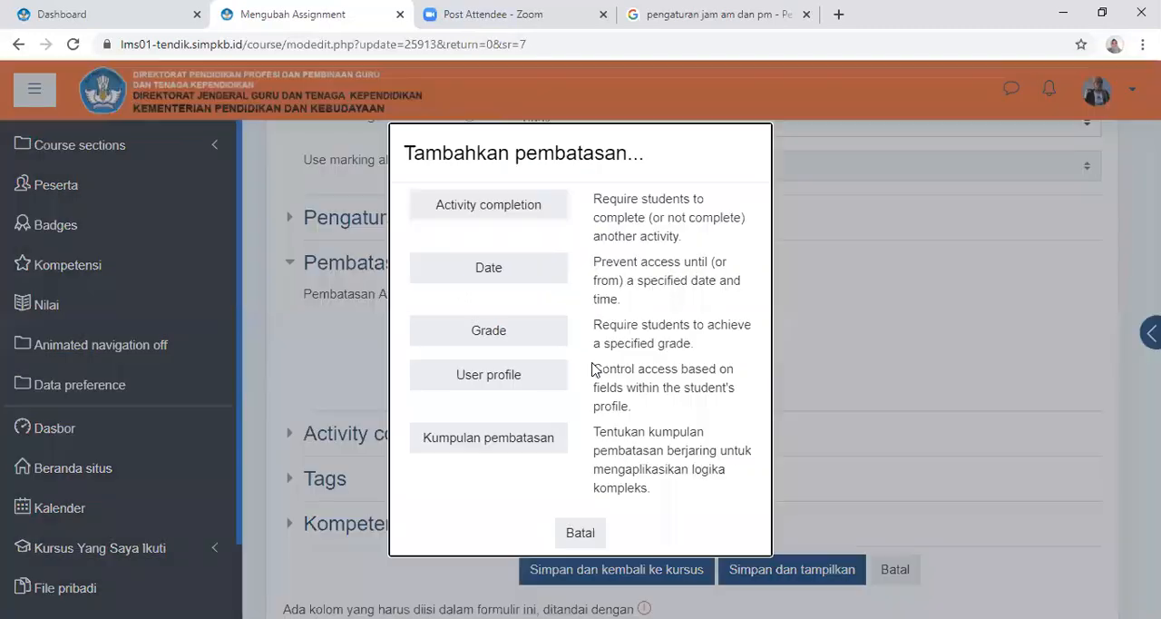
left_click(491, 272)
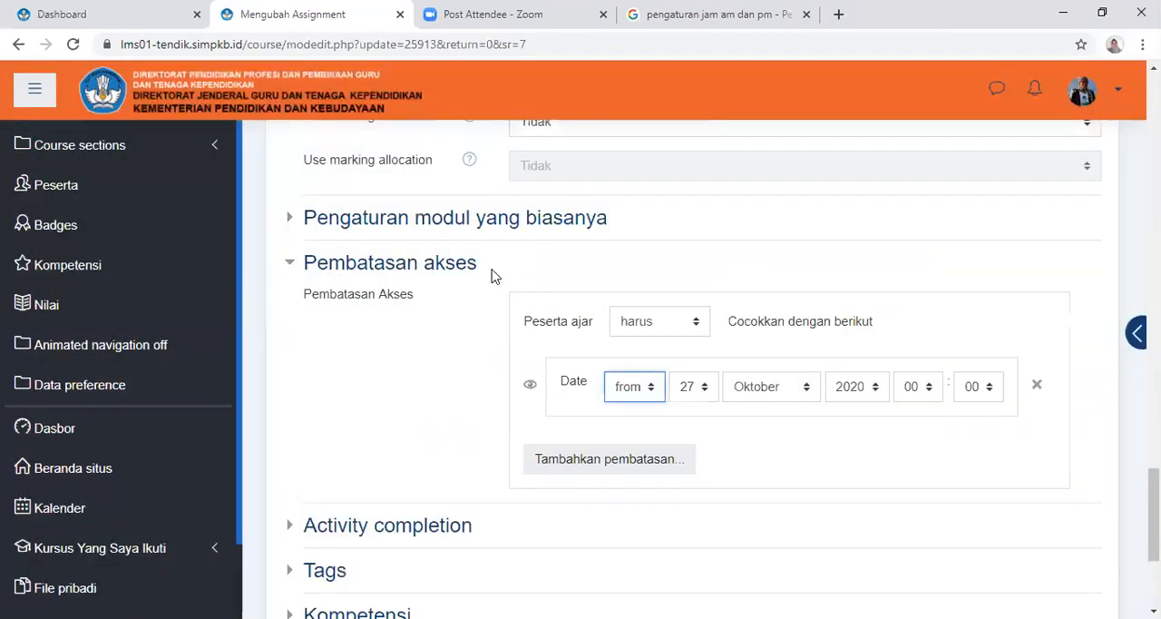
left_click(706, 388)
scroll(713, 368, "down", 2)
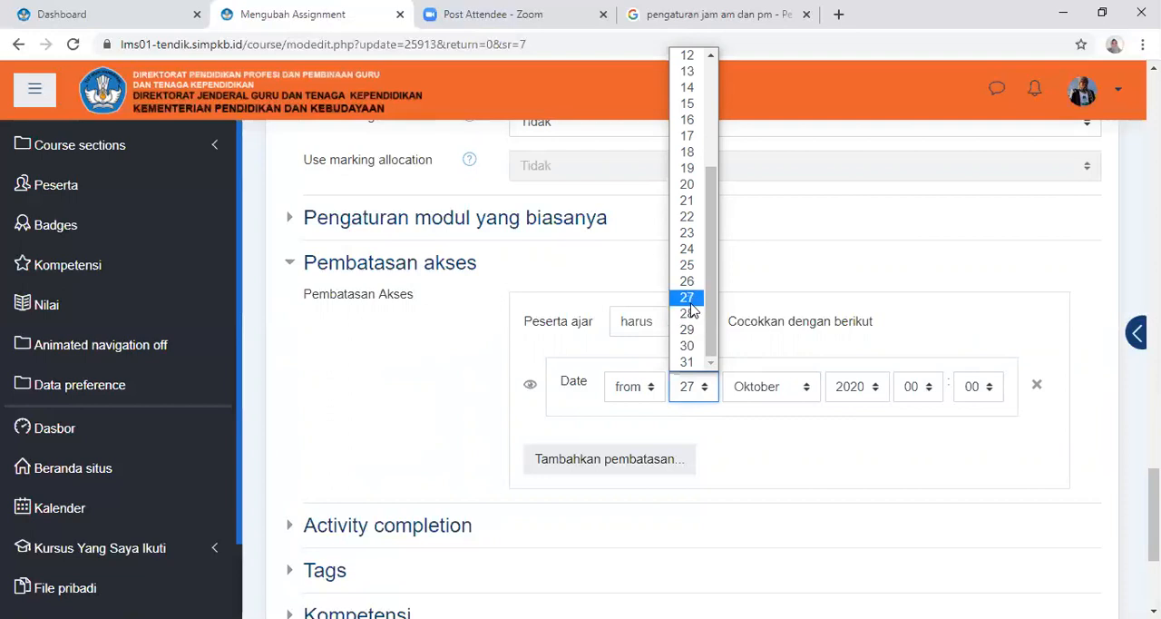
left_click(690, 309)
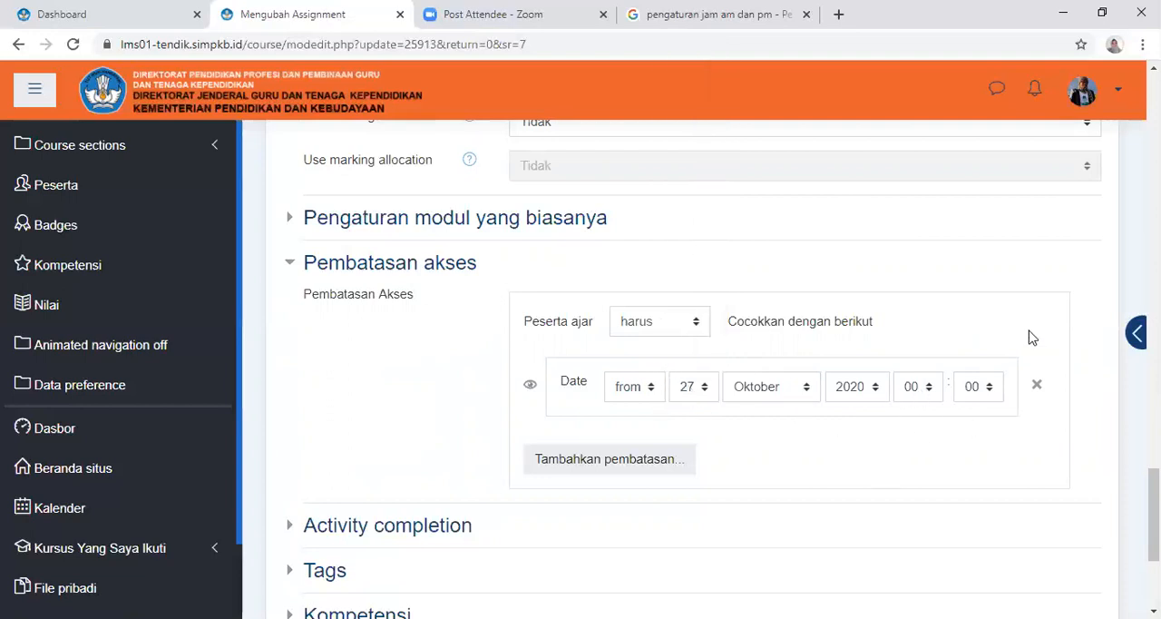
left_click(931, 390)
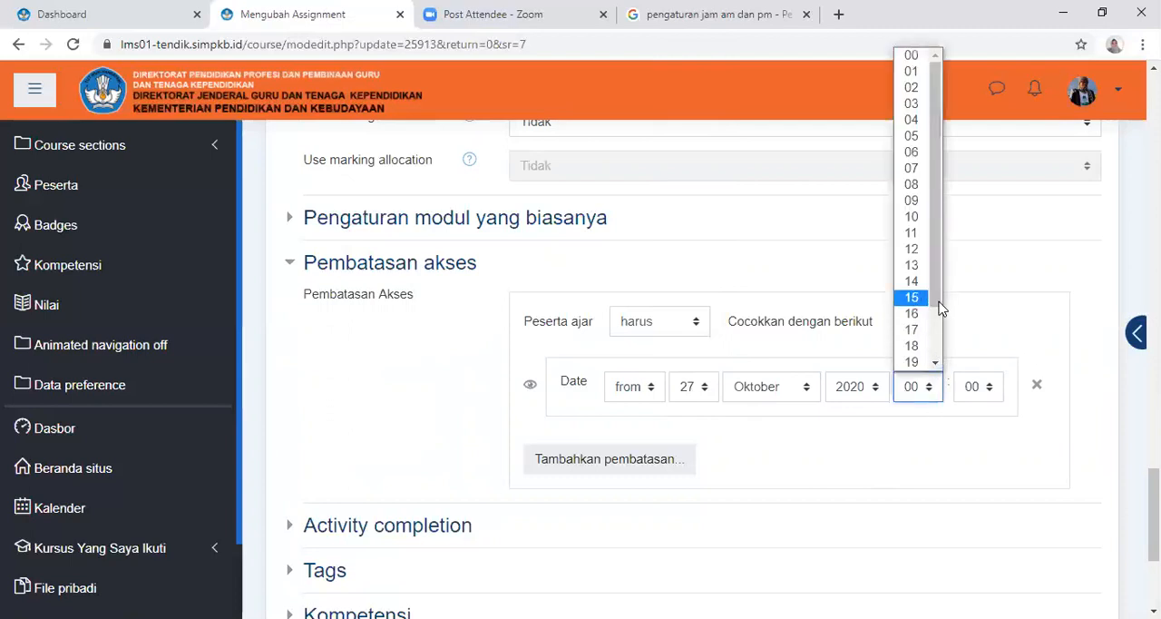
left_click_drag(937, 309, 942, 227)
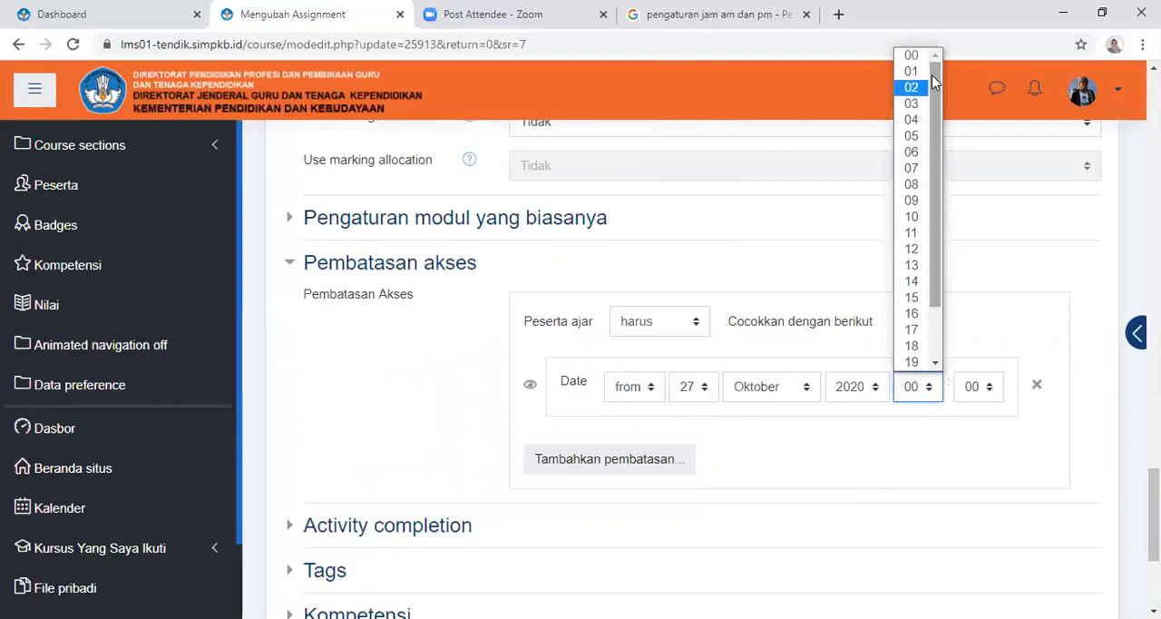
left_click(911, 249)
left_click(985, 388)
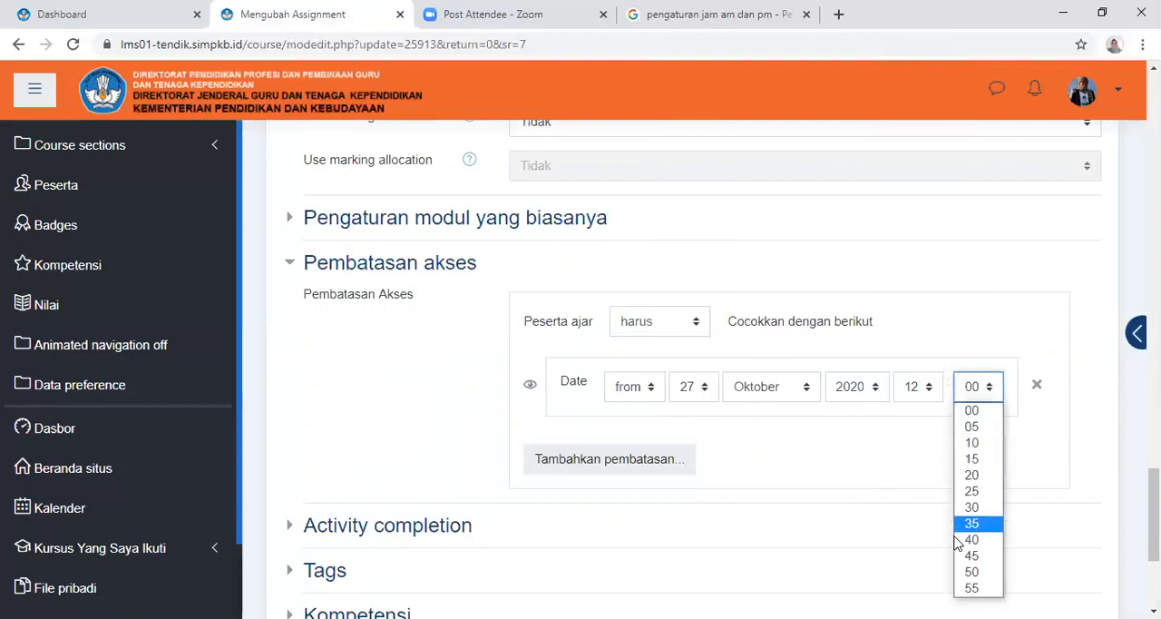
left_click(979, 508)
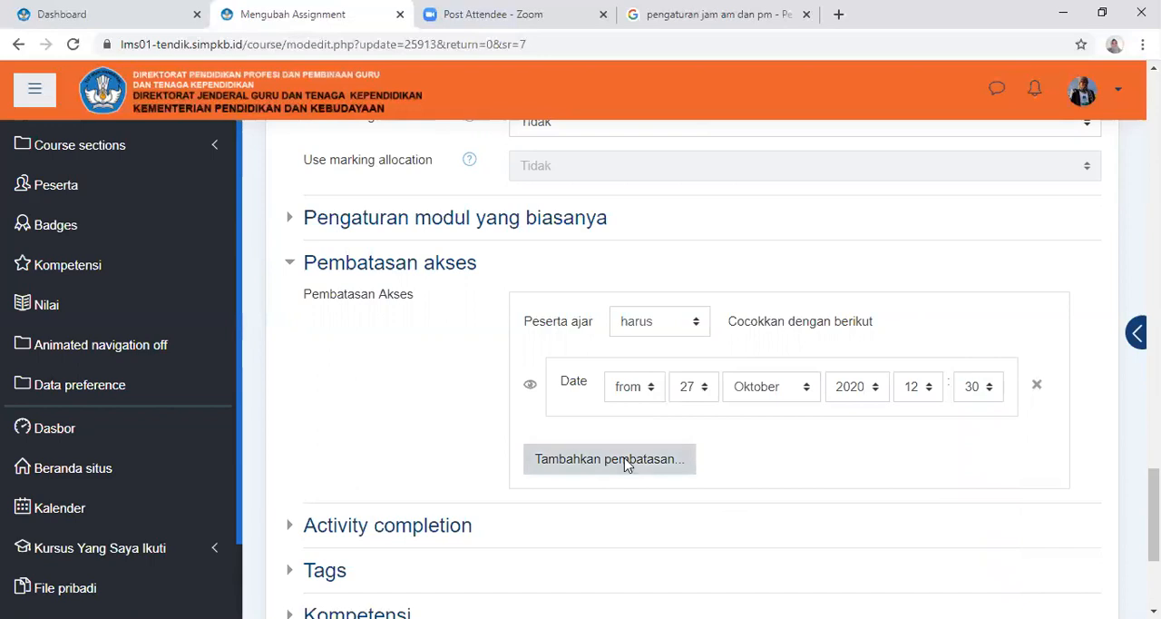
Add a second Date restriction that allows access until 31 Oktober 2020 at 18:00
left_click(626, 466)
left_click(505, 278)
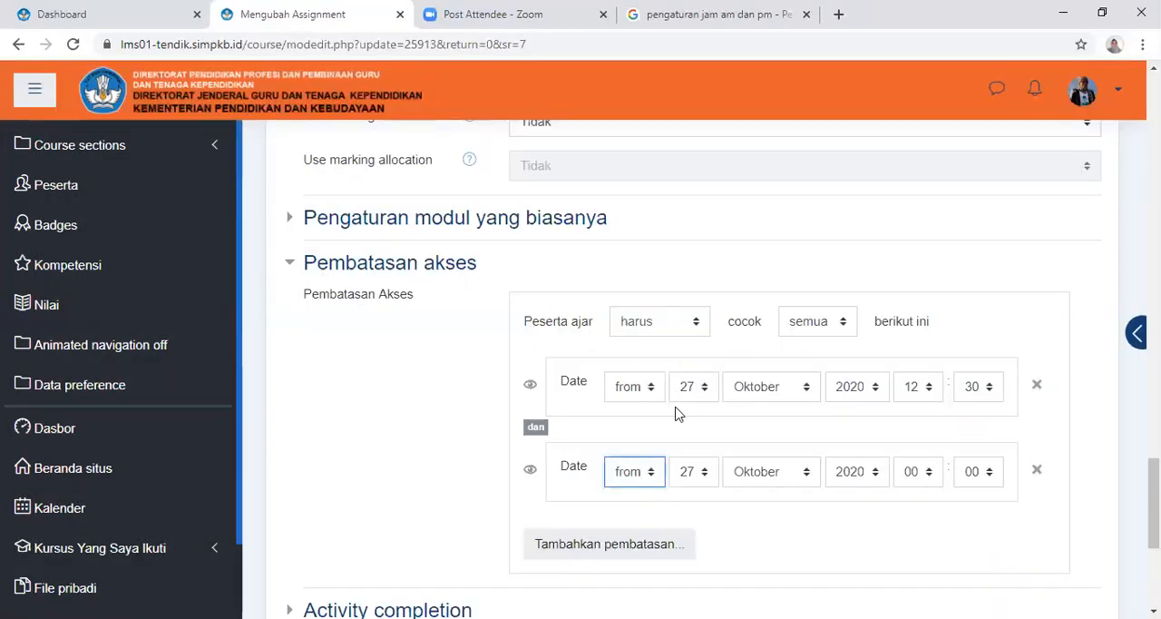
scroll(724, 466, "down", 2)
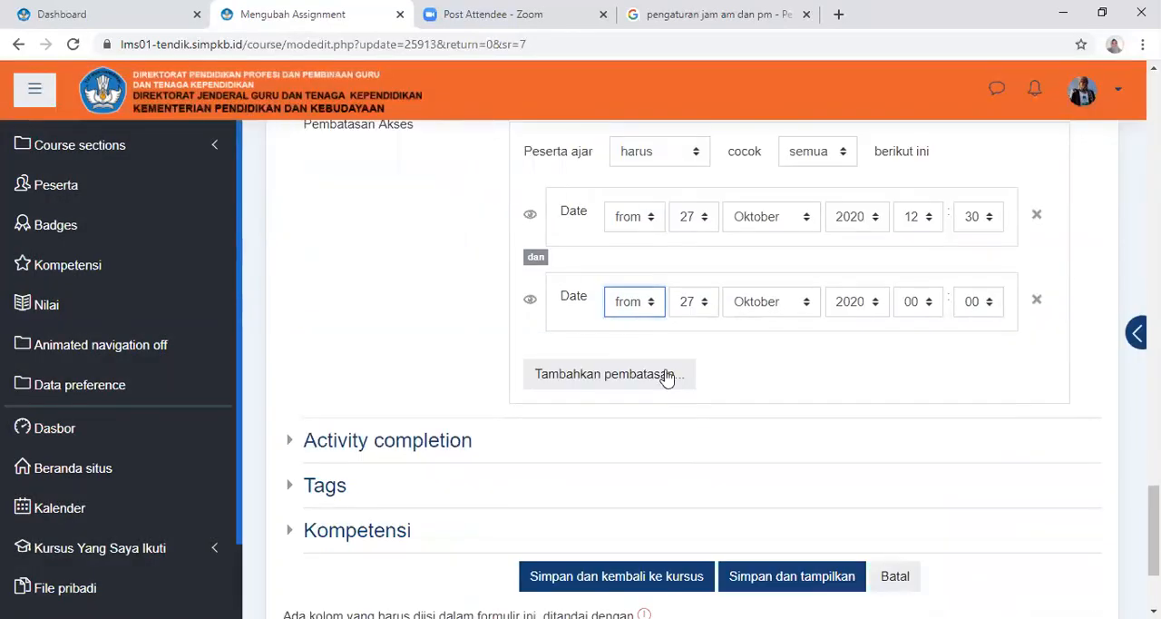
left_click(652, 303)
left_click(626, 340)
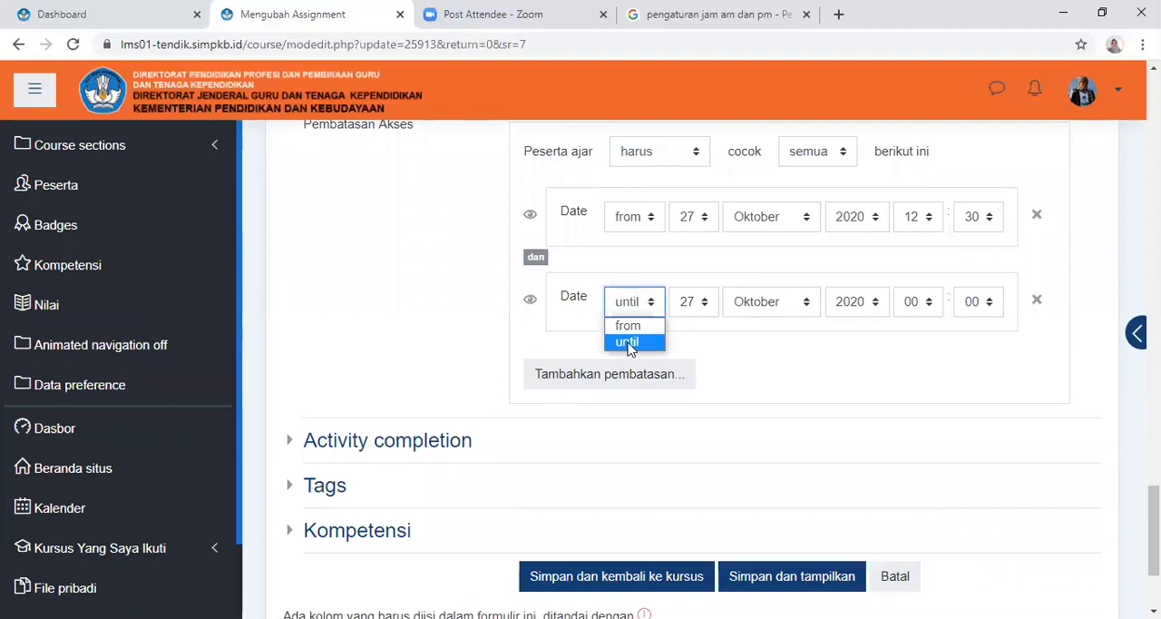
left_click(707, 303)
scroll(712, 508, "down", 2)
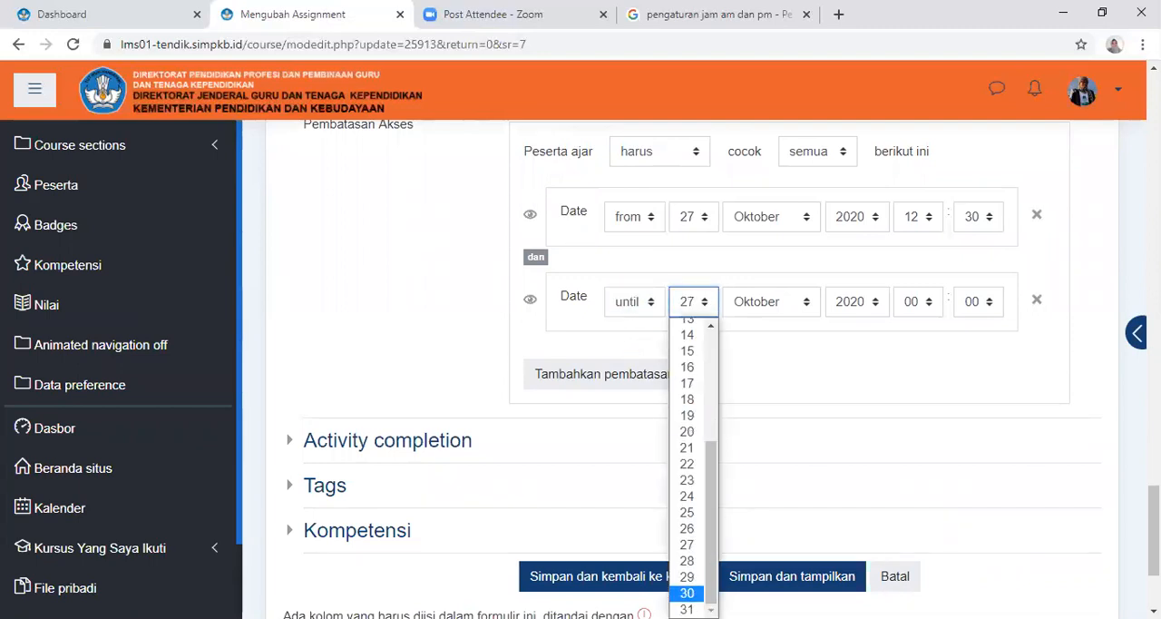
left_click(687, 609)
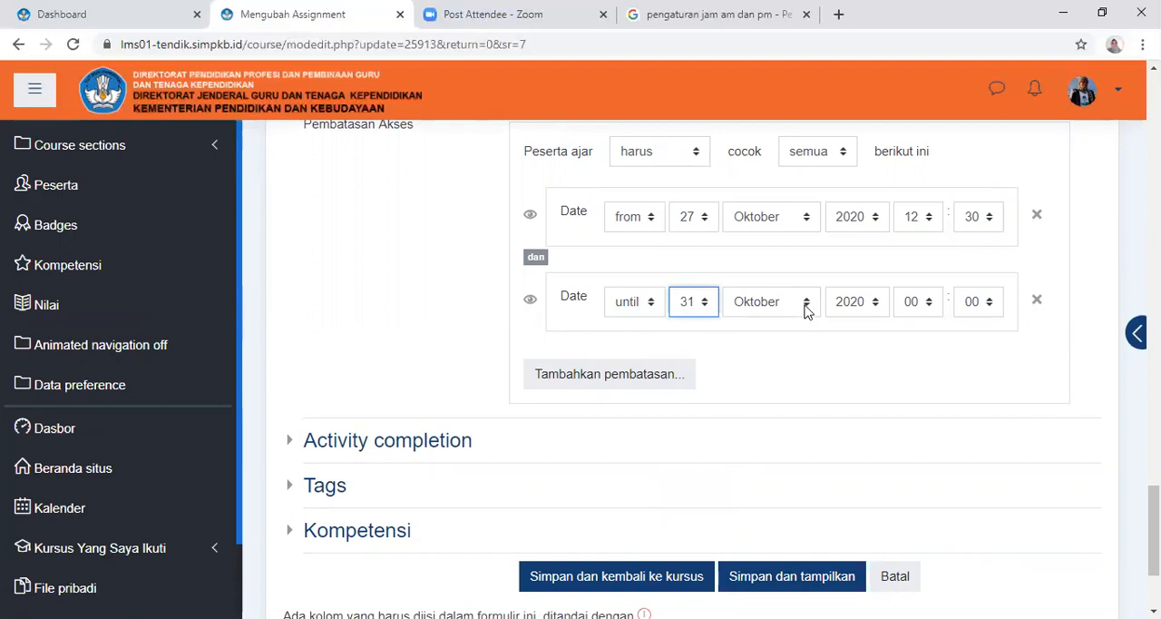
left_click(932, 312)
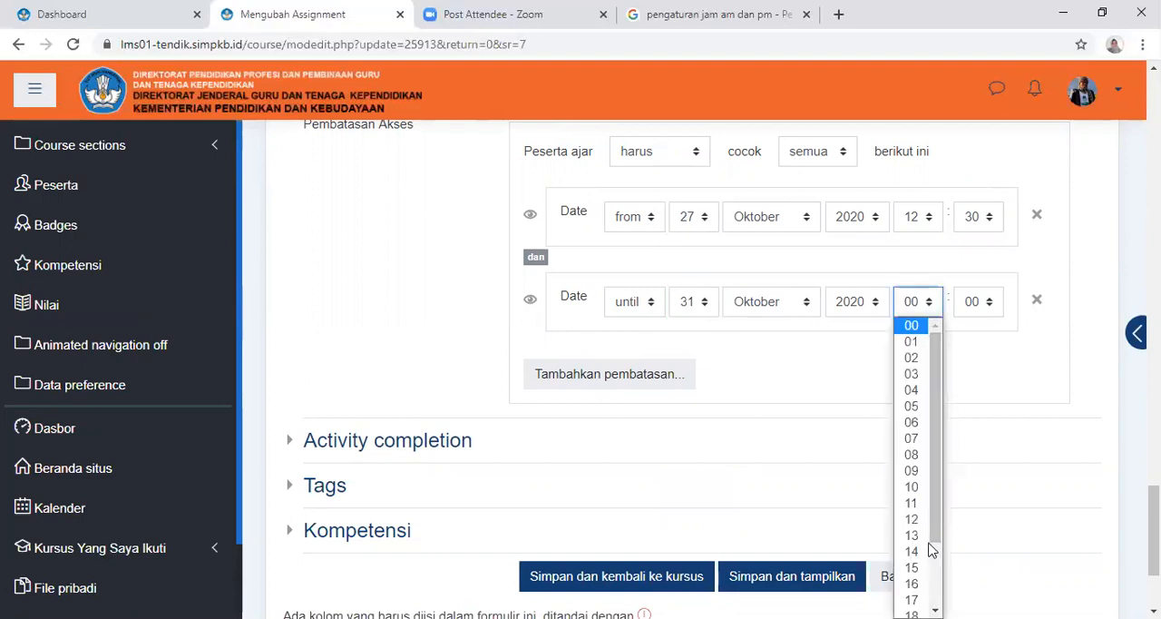
scroll(925, 532, "down", 2)
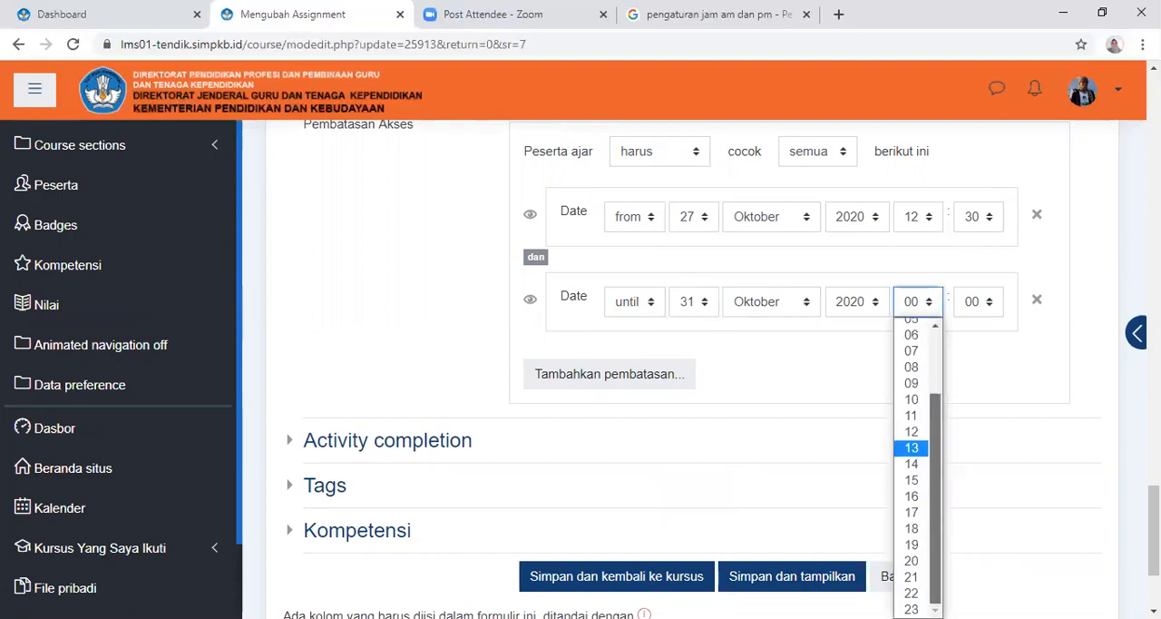
left_click(910, 528)
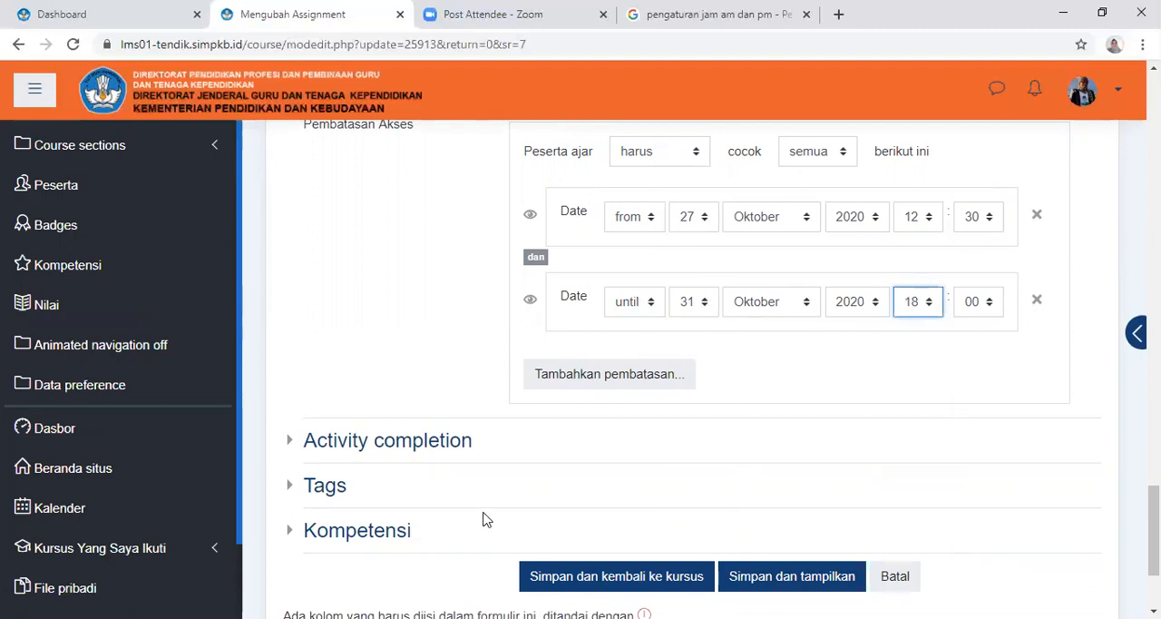
Unlock the Activity completion options and require students to submit to this activity to complete it
left_click(418, 451)
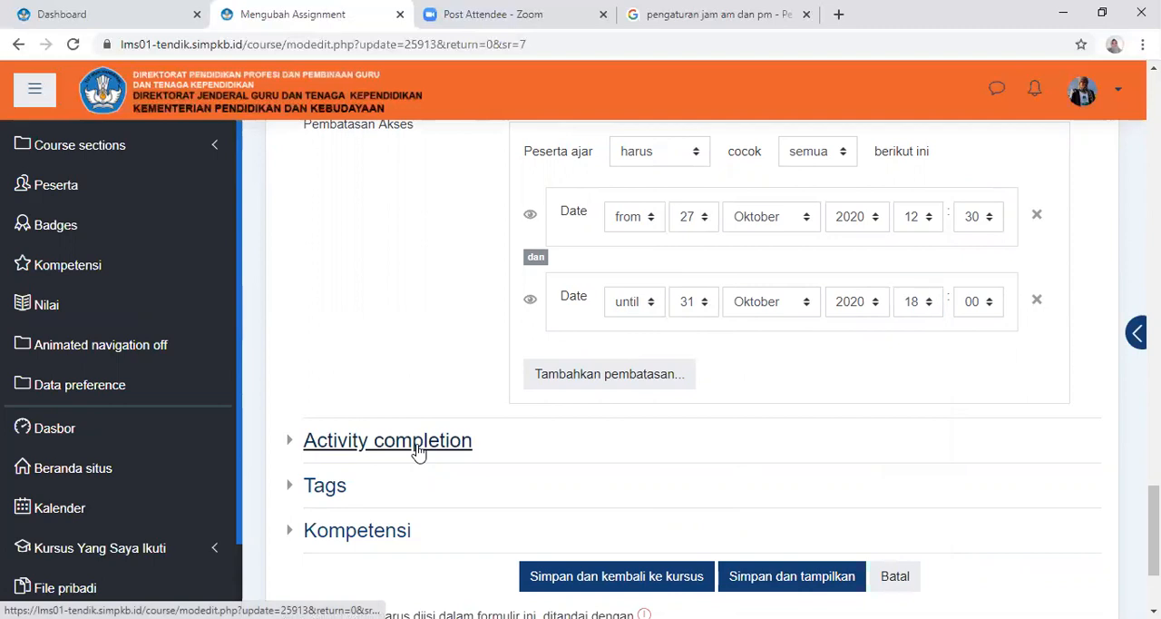
scroll(638, 441, "down", 3)
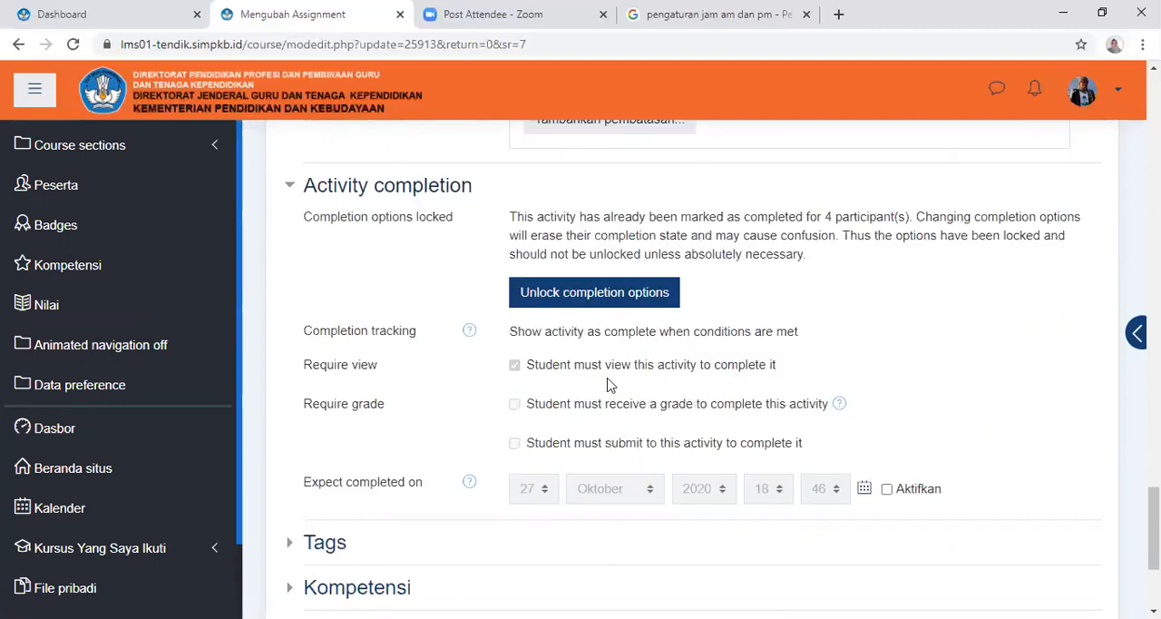
left_click(642, 306)
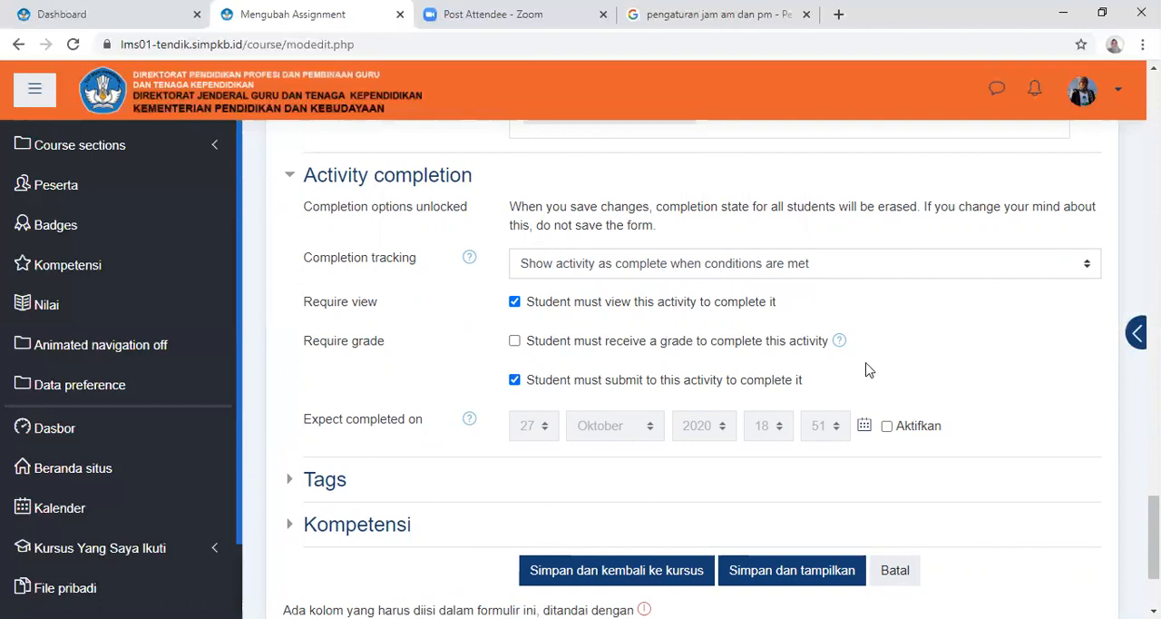
left_click(909, 428)
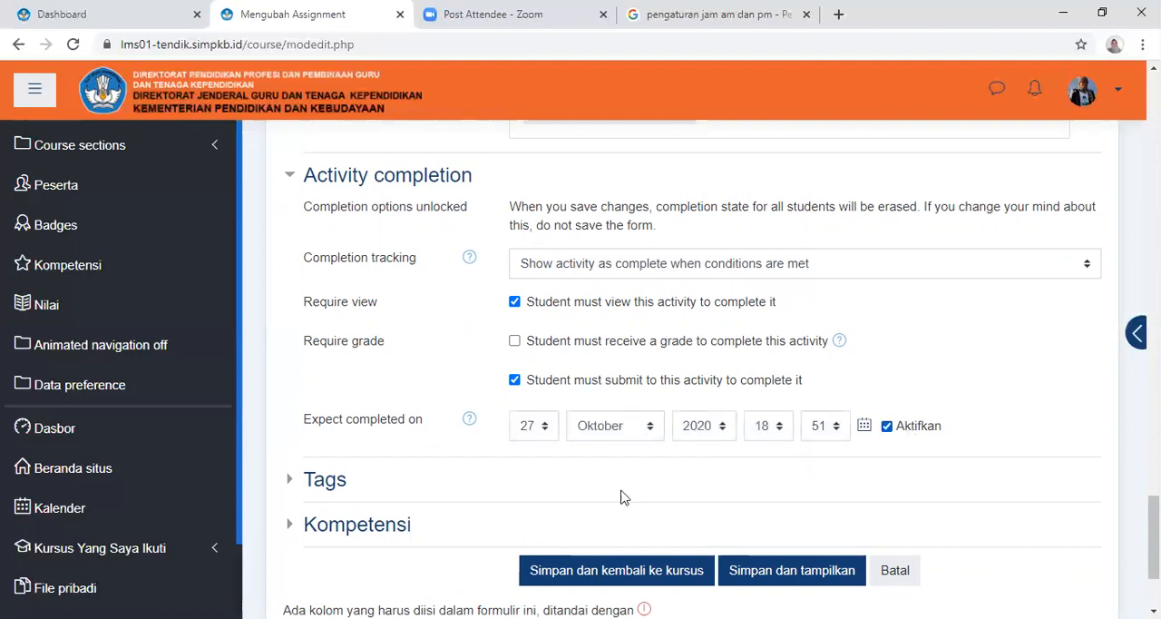
left_click(544, 429)
scroll(552, 408, "down", 2)
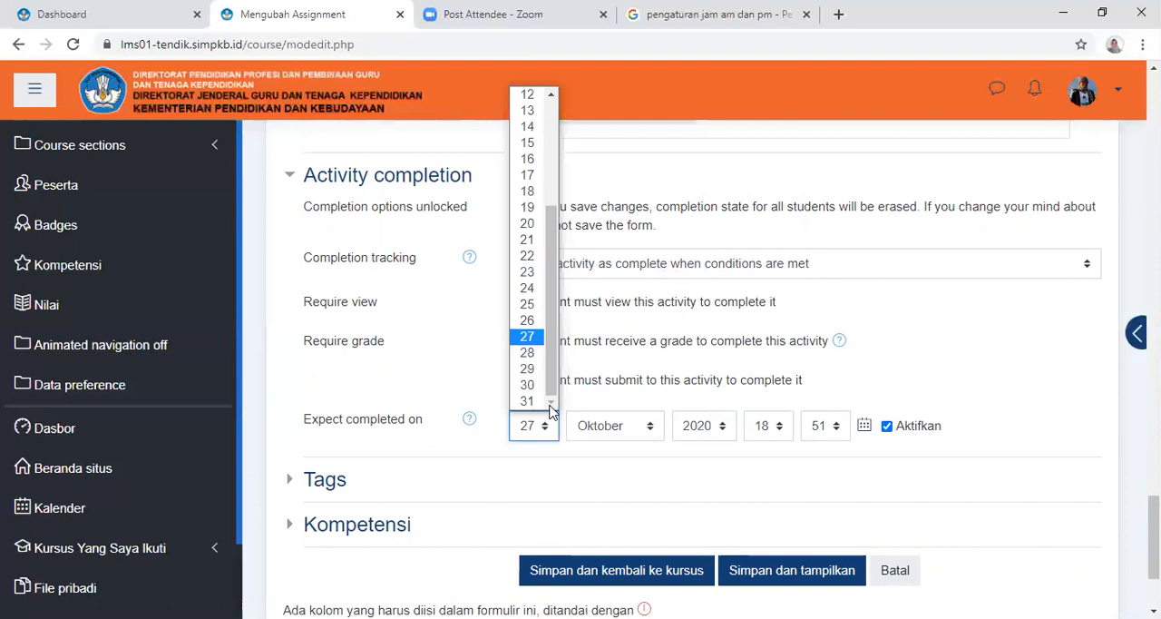
left_click(528, 353)
left_click(903, 433)
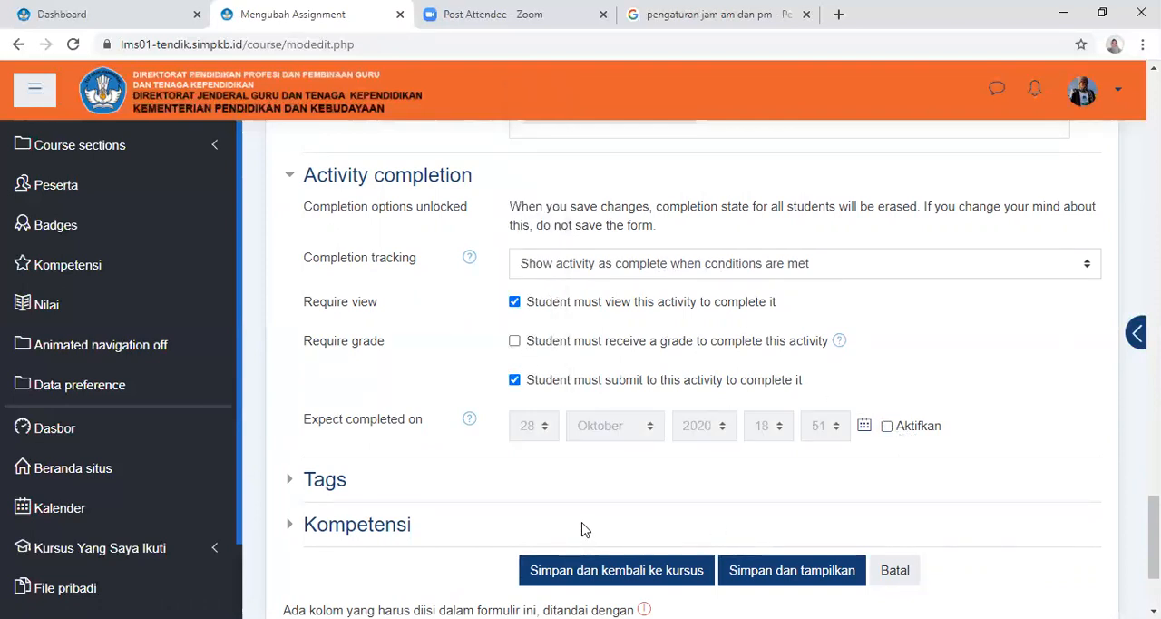
Save the assignment settings and return to the course's Pengumpulan Tugas dan Tagihan section
left_click(610, 586)
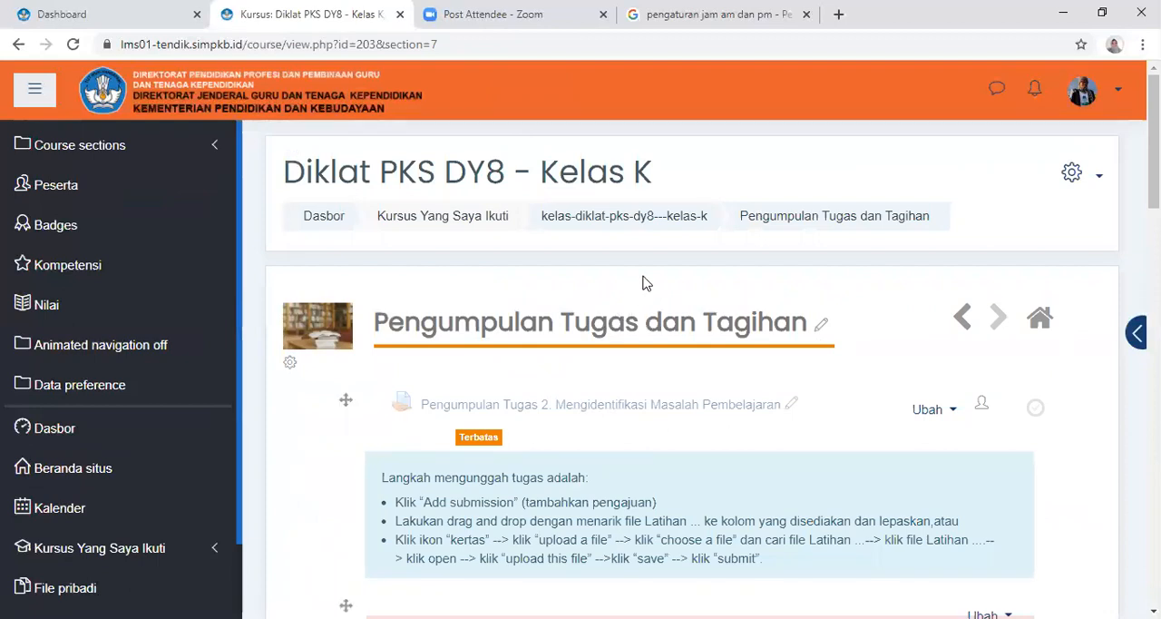
scroll(630, 317, "down", 3)
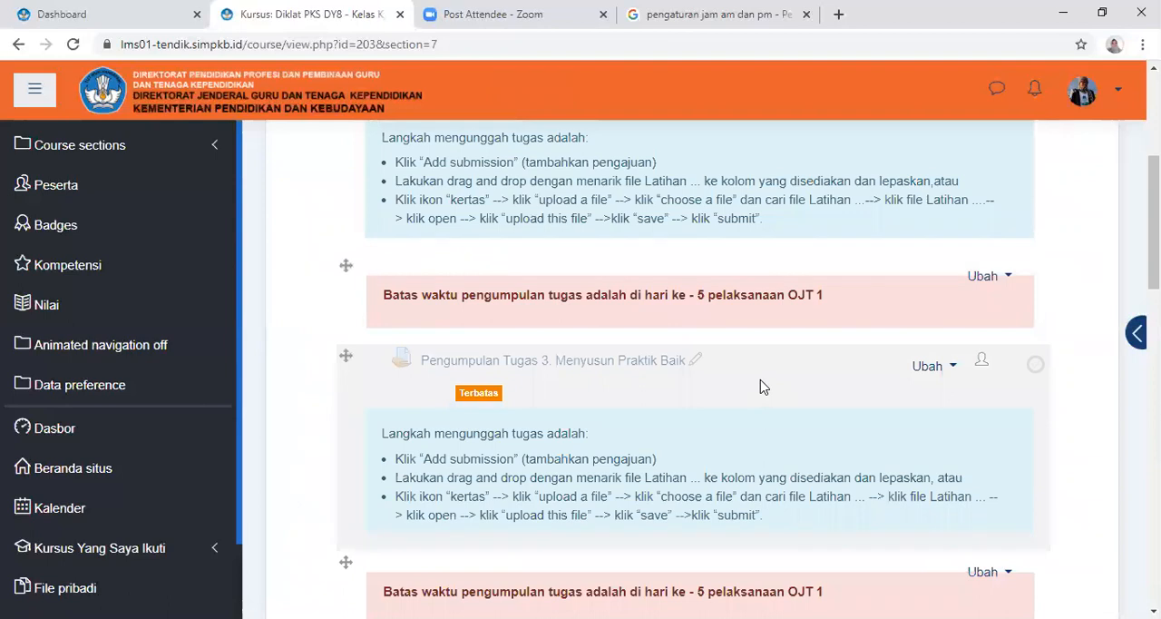
Open the settings of the assignment Pengumpulan Tugas 4. Melakukan Pendalaman Bahan Pembelajaran for editing
scroll(763, 387, "up", 2)
scroll(764, 388, "down", 2)
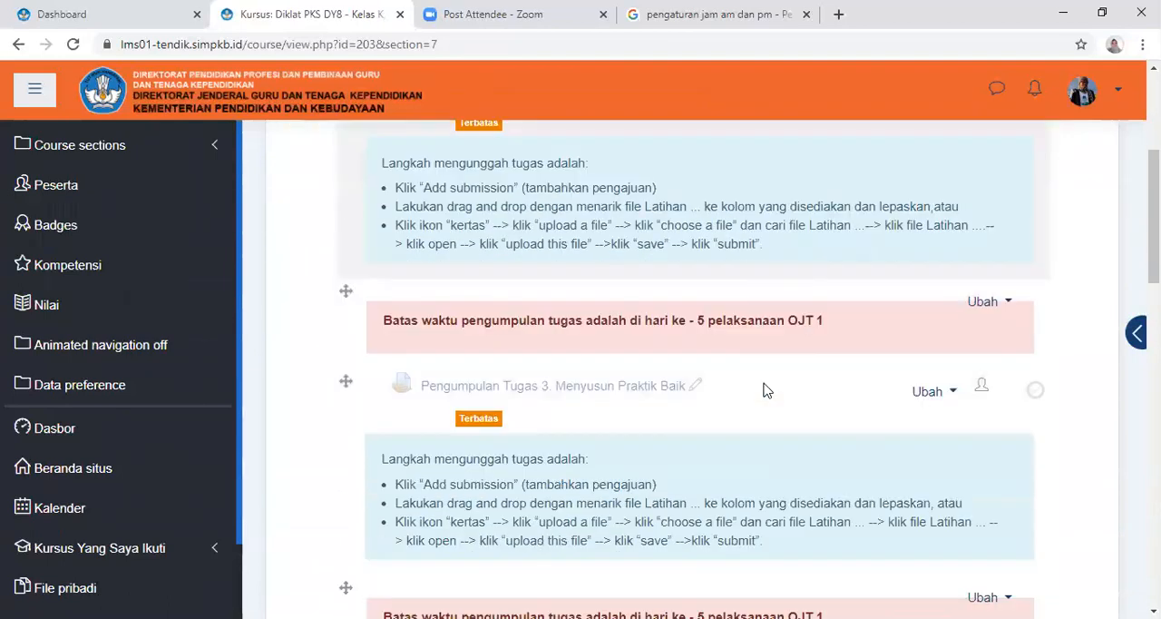
scroll(764, 390, "down", 1)
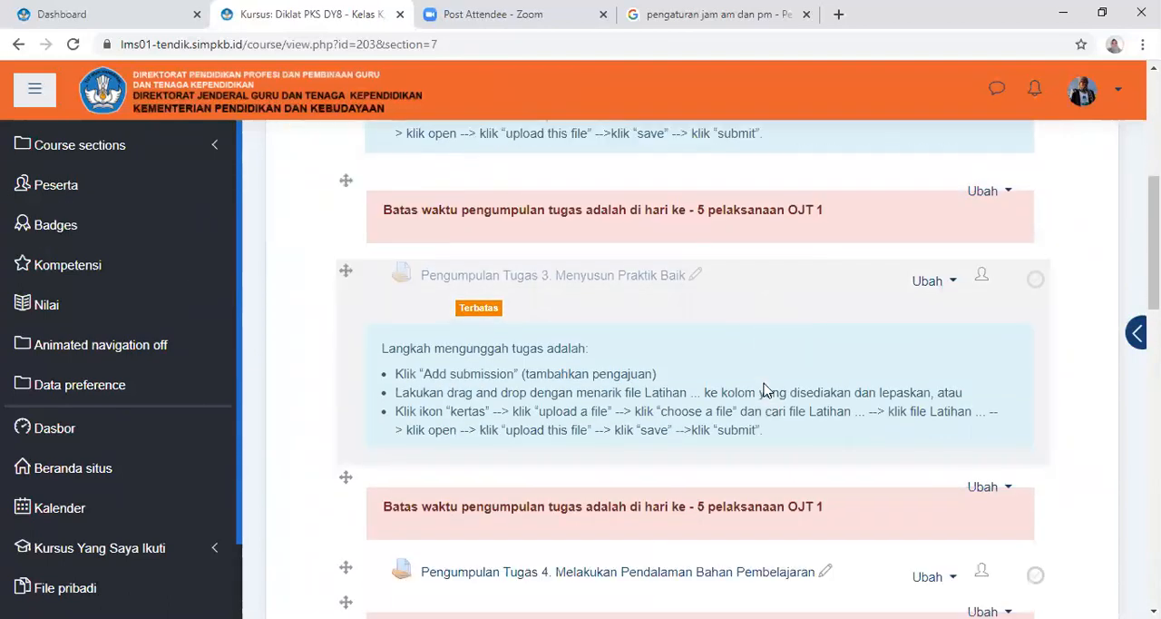
scroll(765, 389, "down", 2)
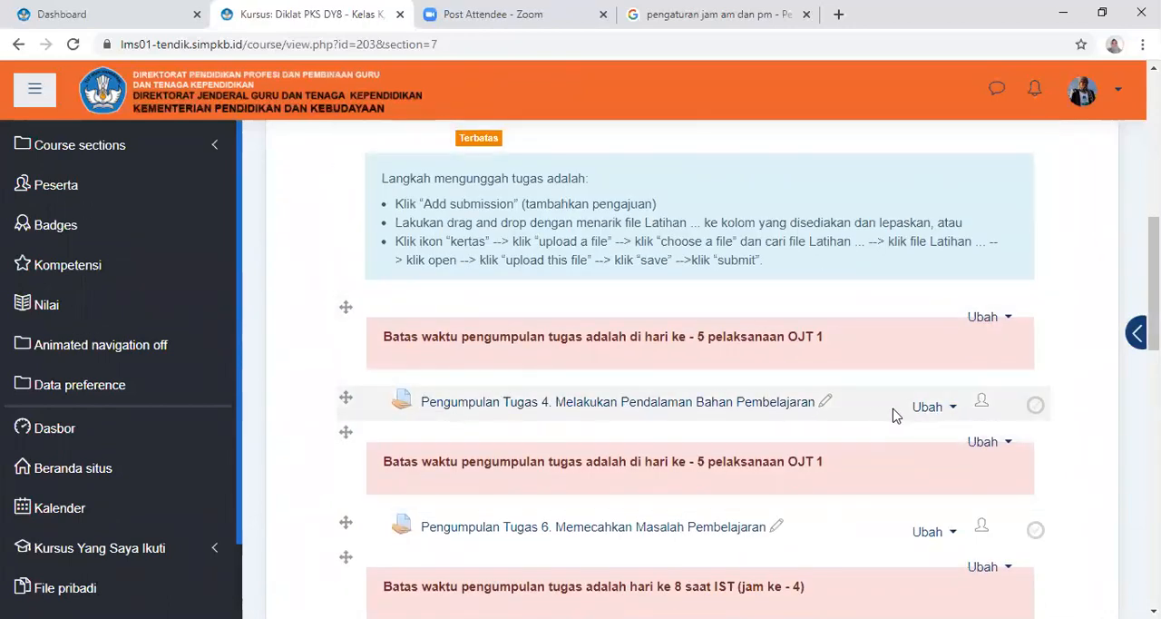
left_click(925, 407)
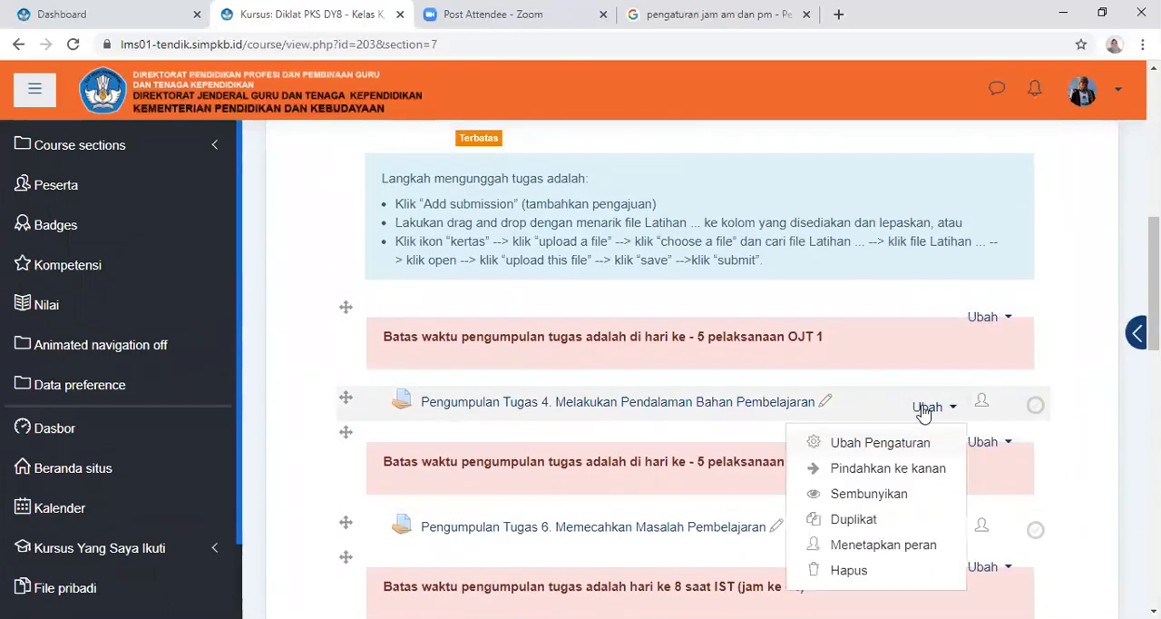
left_click(887, 445)
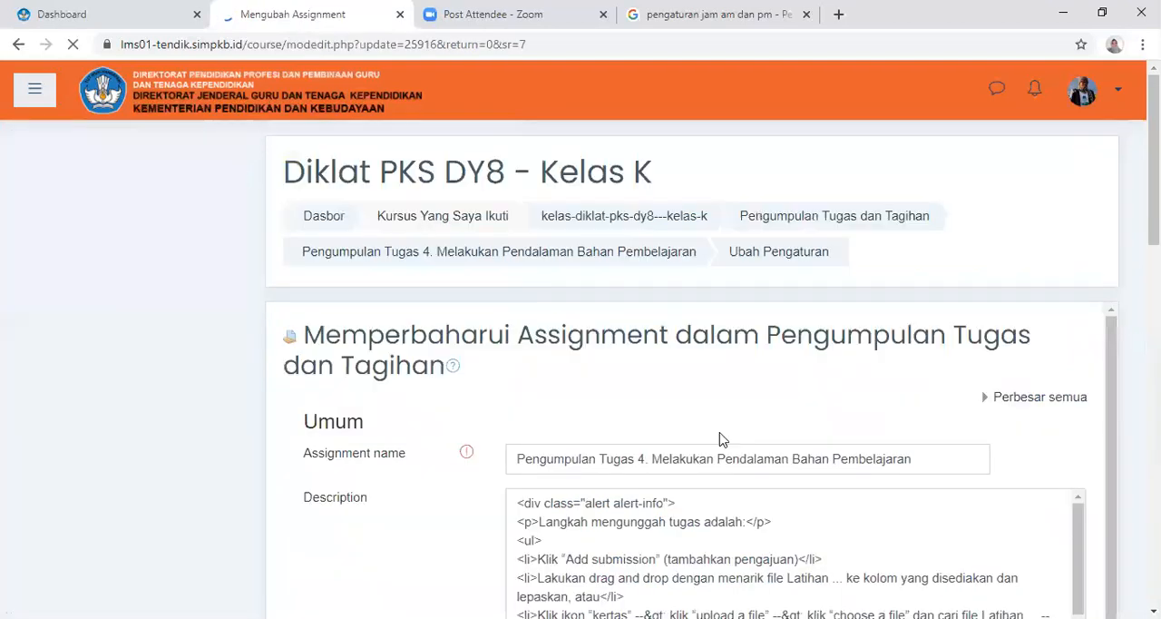
Enable Tampilkan deskripsi di halaman kursus so the assignment's description shows on the course page
scroll(652, 407, "down", 3)
scroll(654, 401, "down", 2)
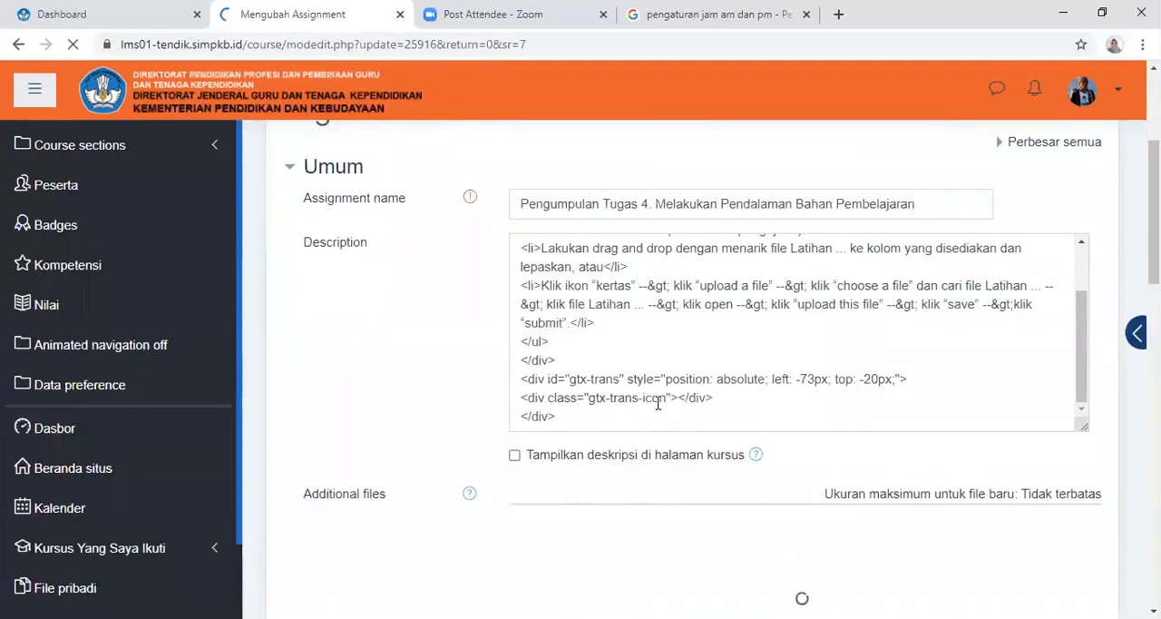
scroll(658, 403, "down", 2)
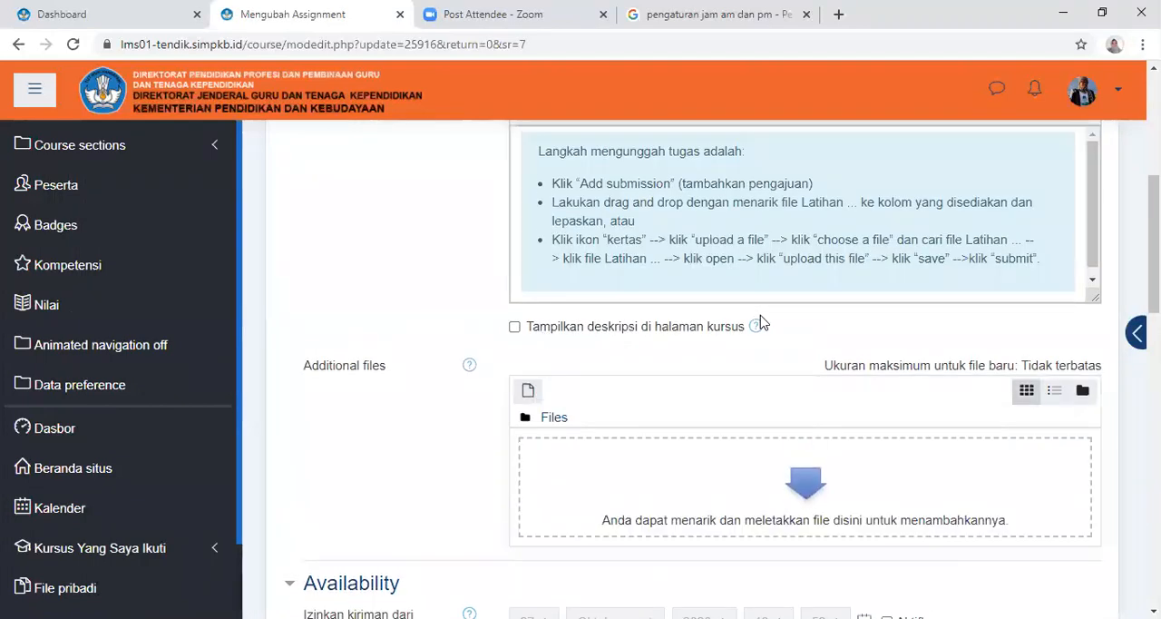
left_click(557, 331)
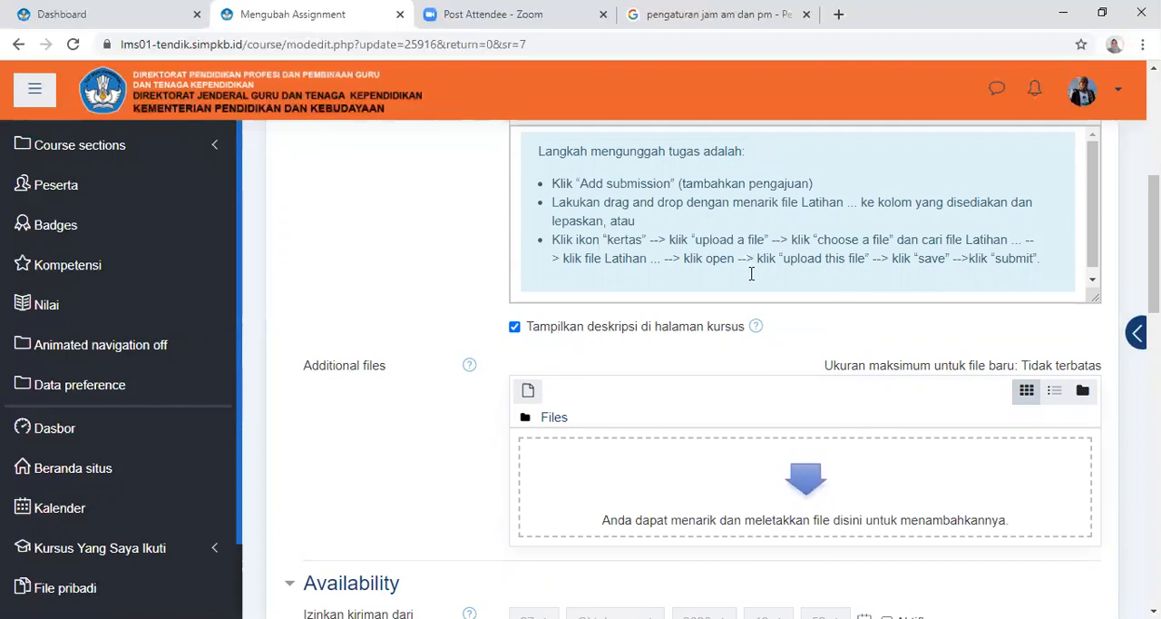
Locate the Availability date settings of the Pengumpulan Tugas 4 assignment
scroll(799, 325, "down", 2)
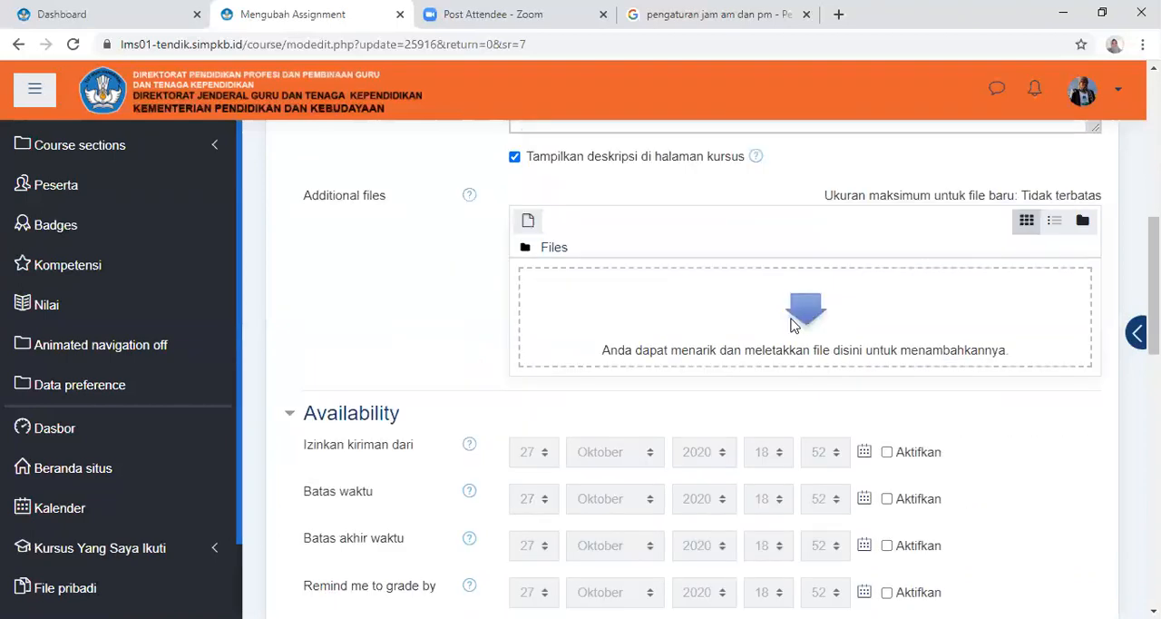
scroll(654, 370, "down", 2)
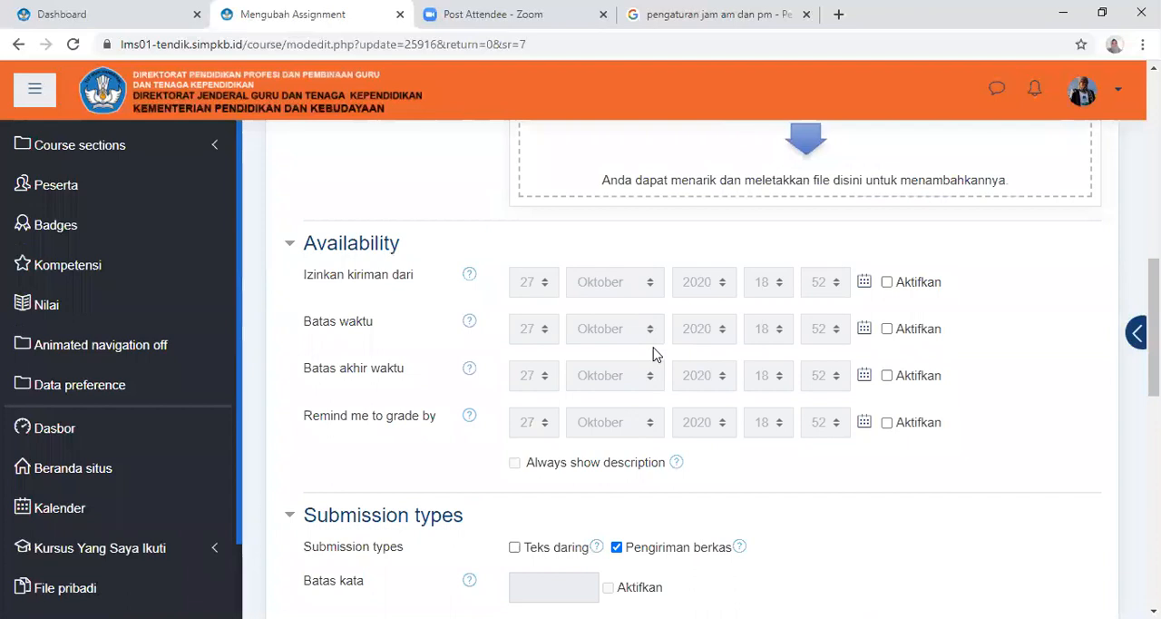
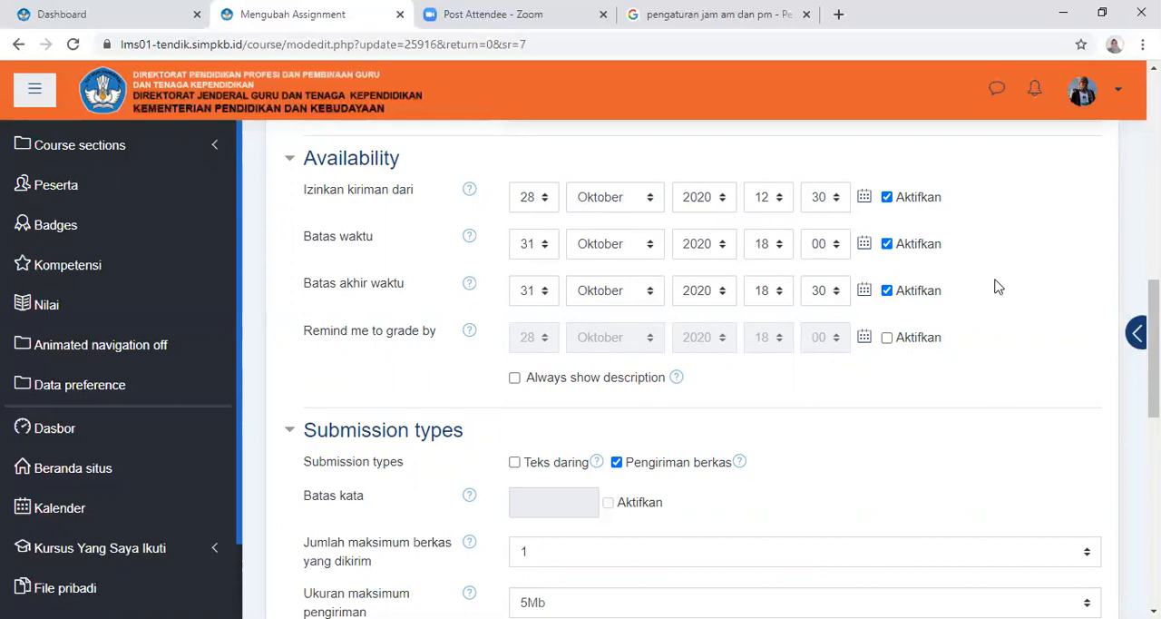
Add a Date restriction to the assignment's access restrictions (Pembatasan akses)
scroll(876, 327, "down", 2)
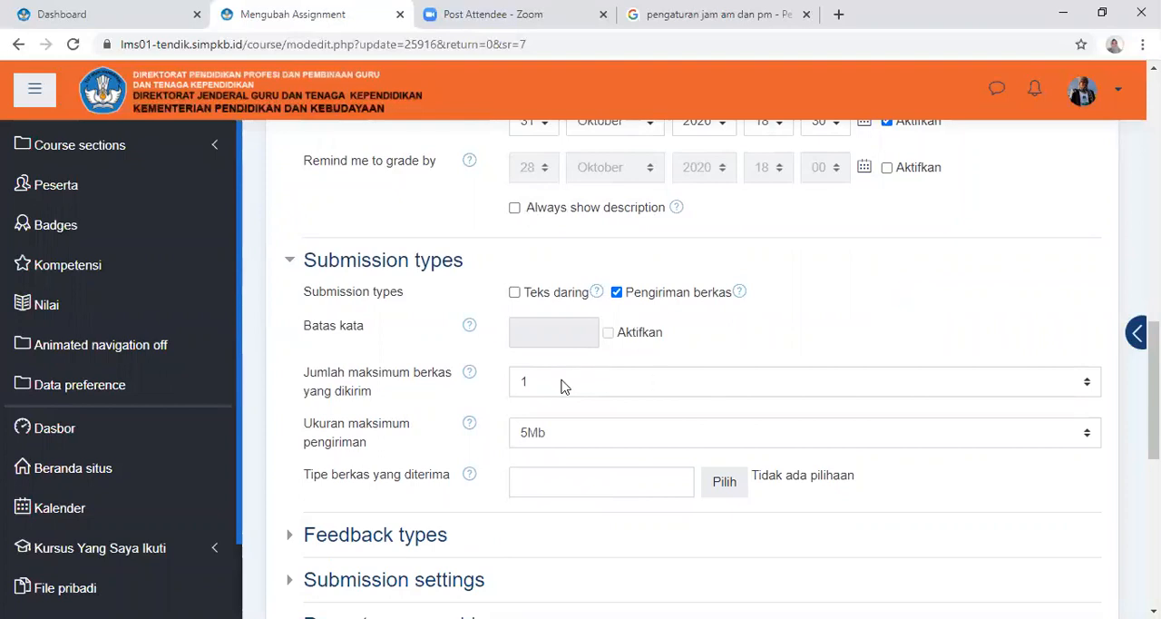
scroll(567, 385, "down", 2)
scroll(570, 390, "down", 2)
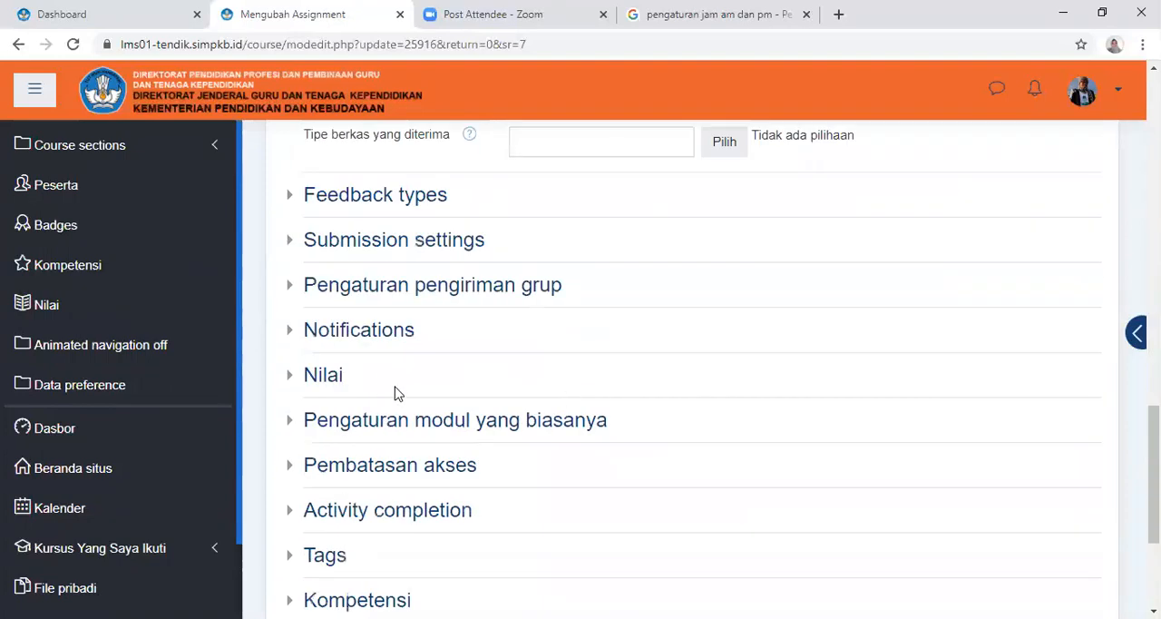
scroll(396, 436, "down", 1)
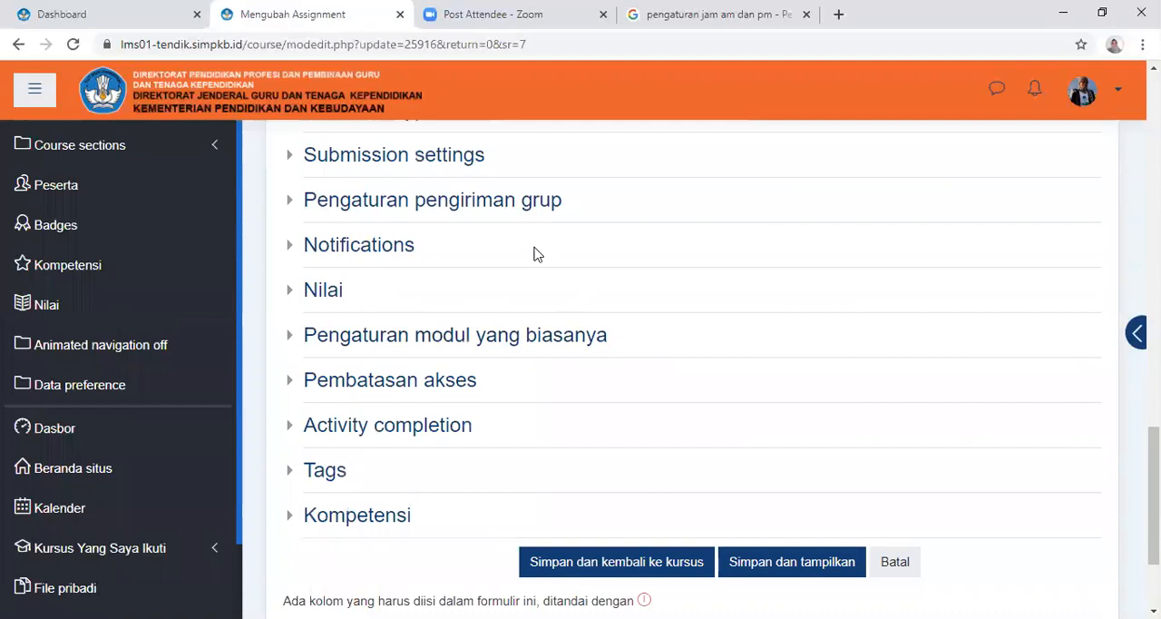
left_click(432, 388)
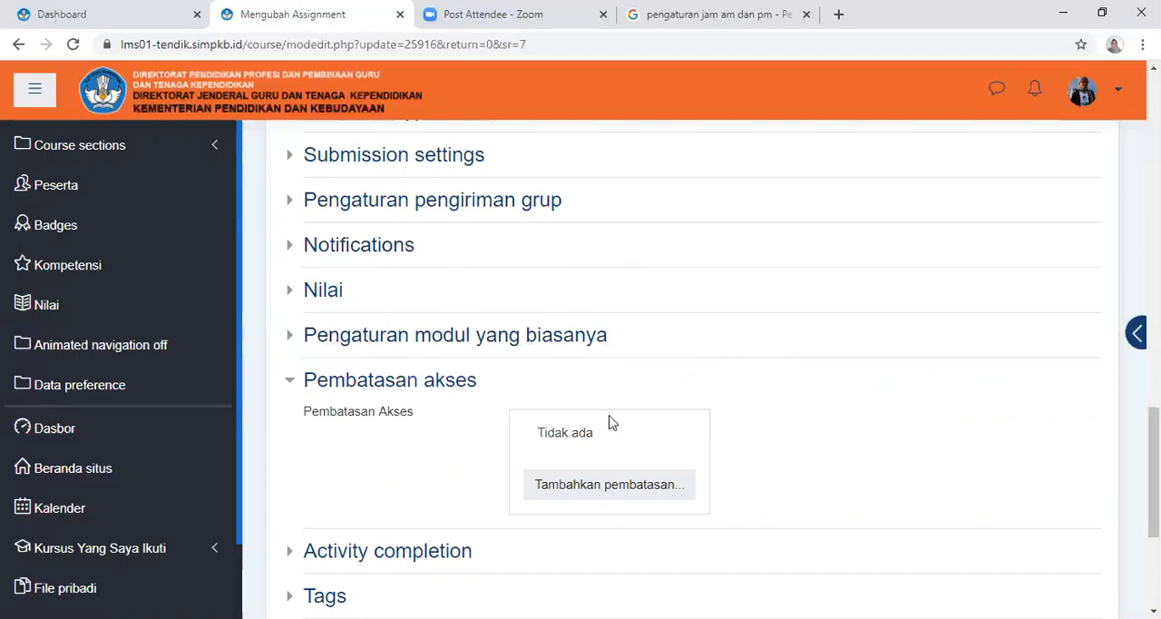
left_click(588, 490)
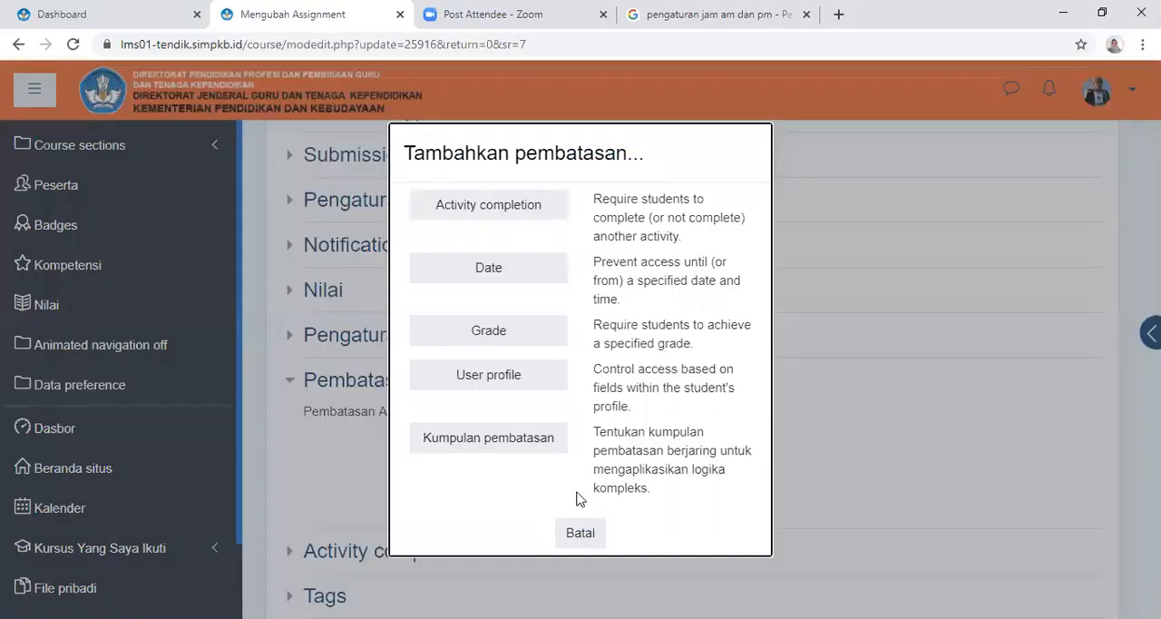
left_click(522, 274)
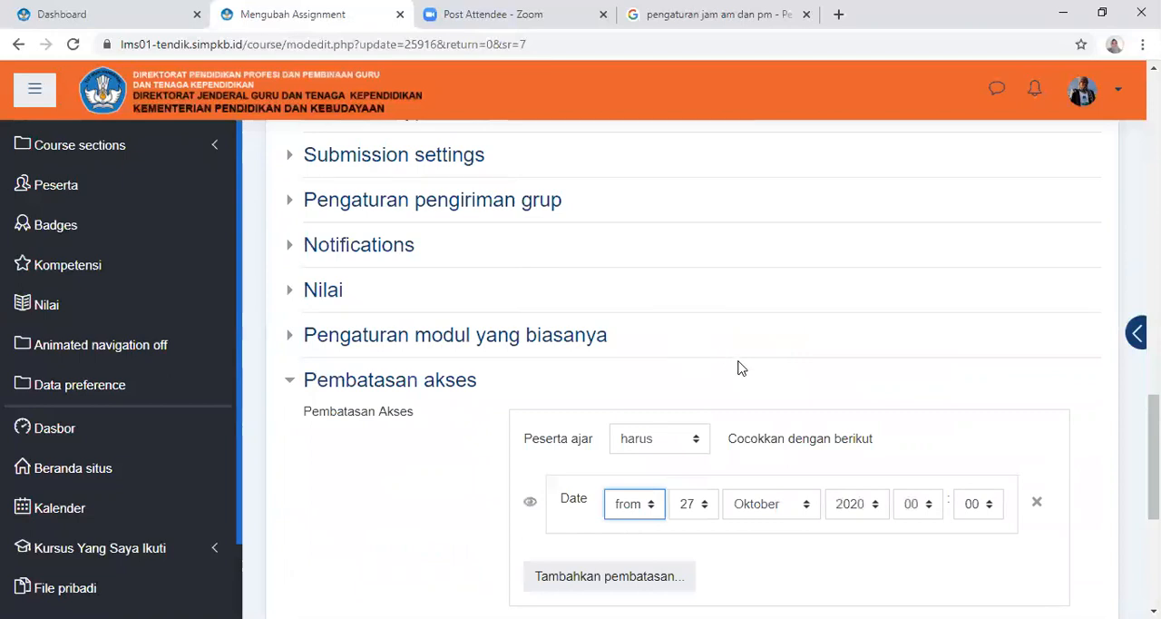
Set the Date restriction to allow access from 28 Oktober 2020 at 12:30
scroll(738, 368, "down", 2)
left_click(707, 336)
scroll(686, 281, "down", 2)
left_click(687, 262)
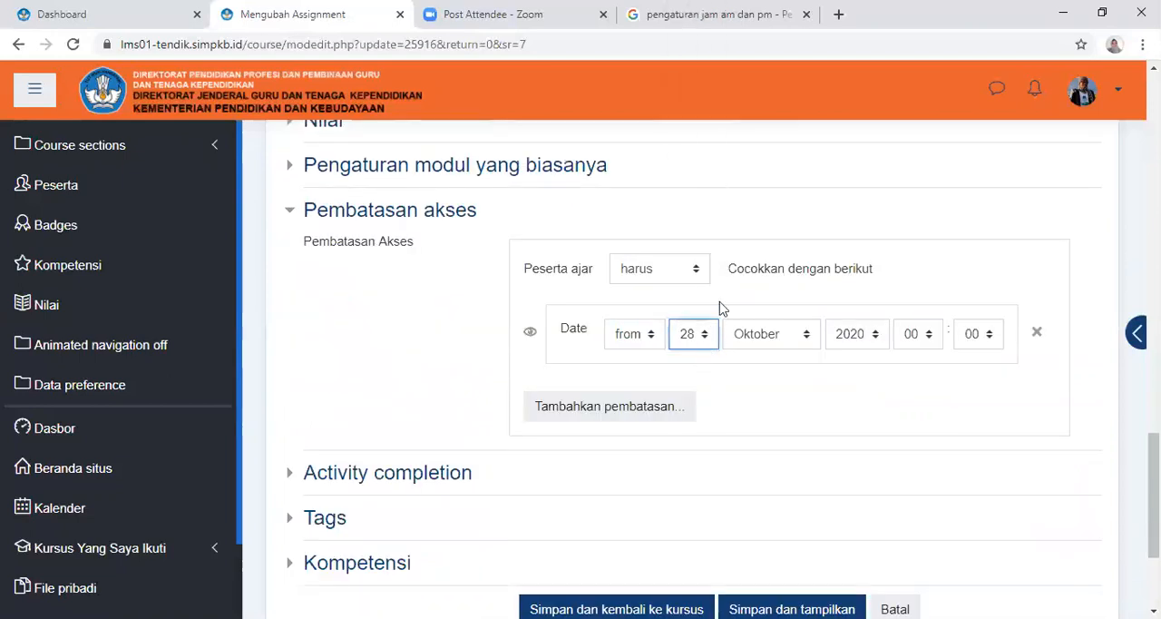
left_click(930, 337)
scroll(936, 259, "down", 1)
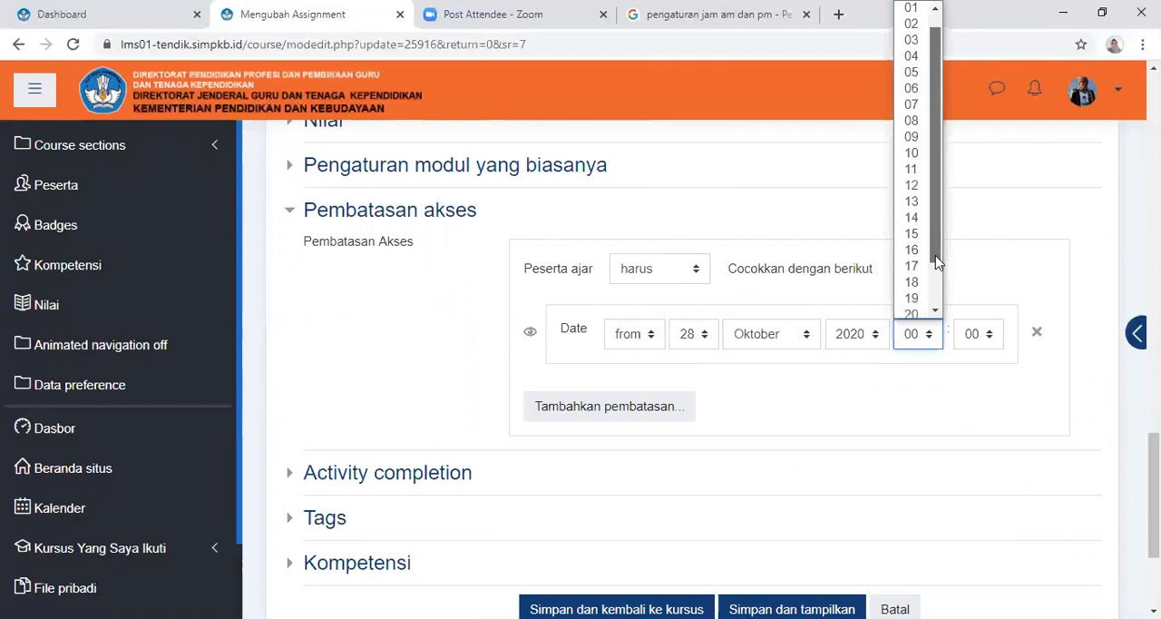
left_click(911, 190)
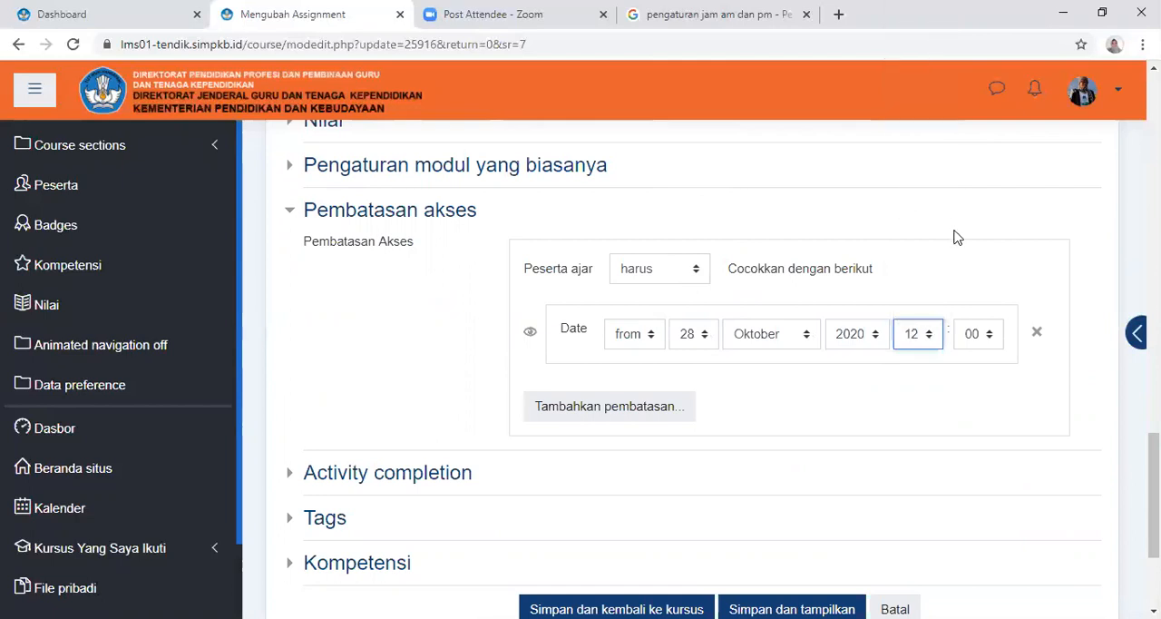
left_click(993, 338)
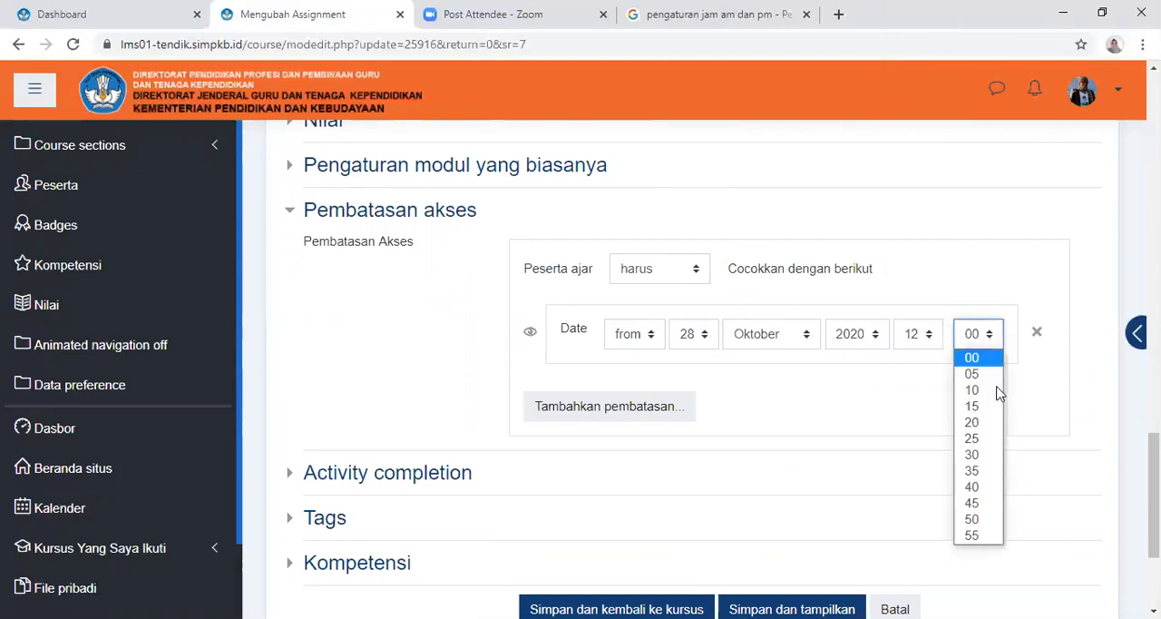
left_click(979, 452)
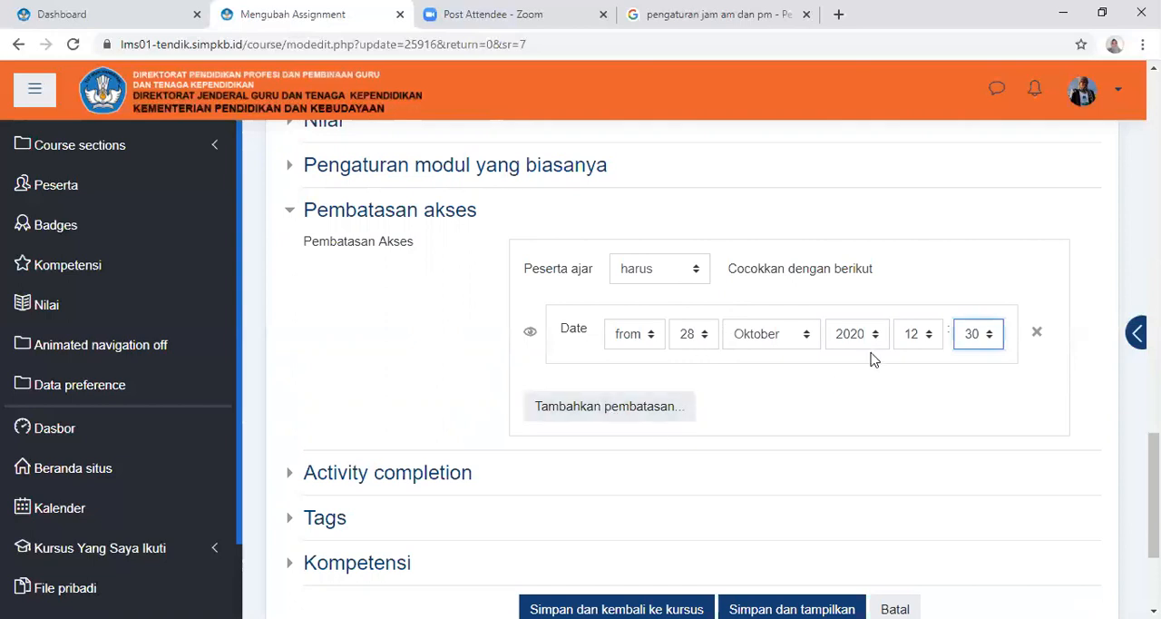
Add a second Date restriction that allows access until 31 Oktober 2020 at 18:00
left_click(631, 419)
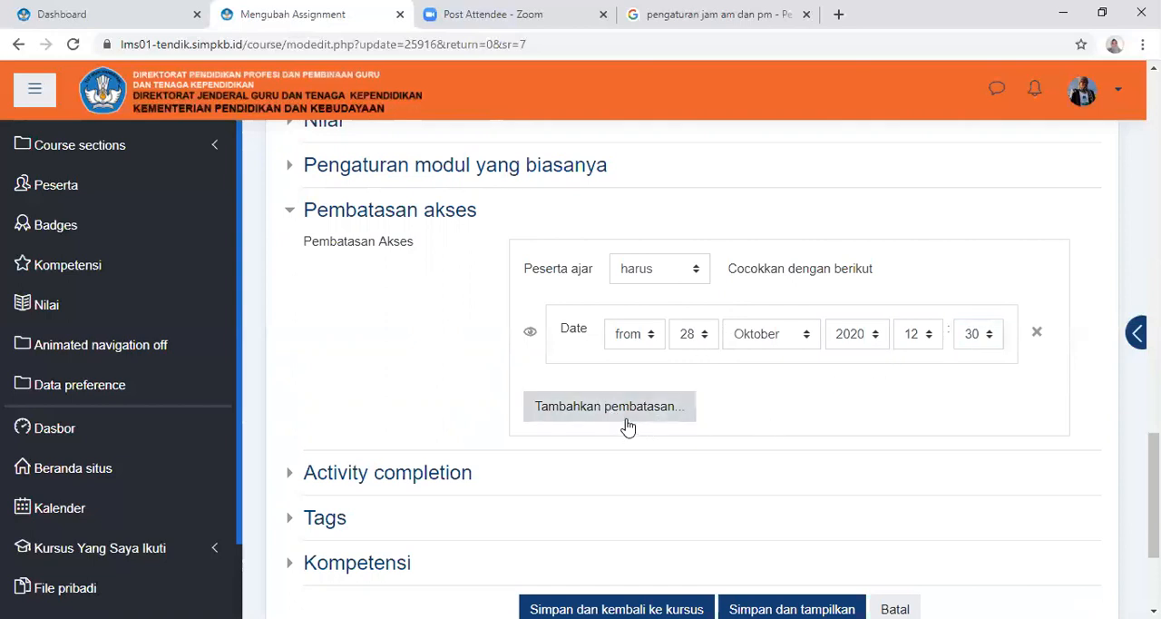
left_click(536, 275)
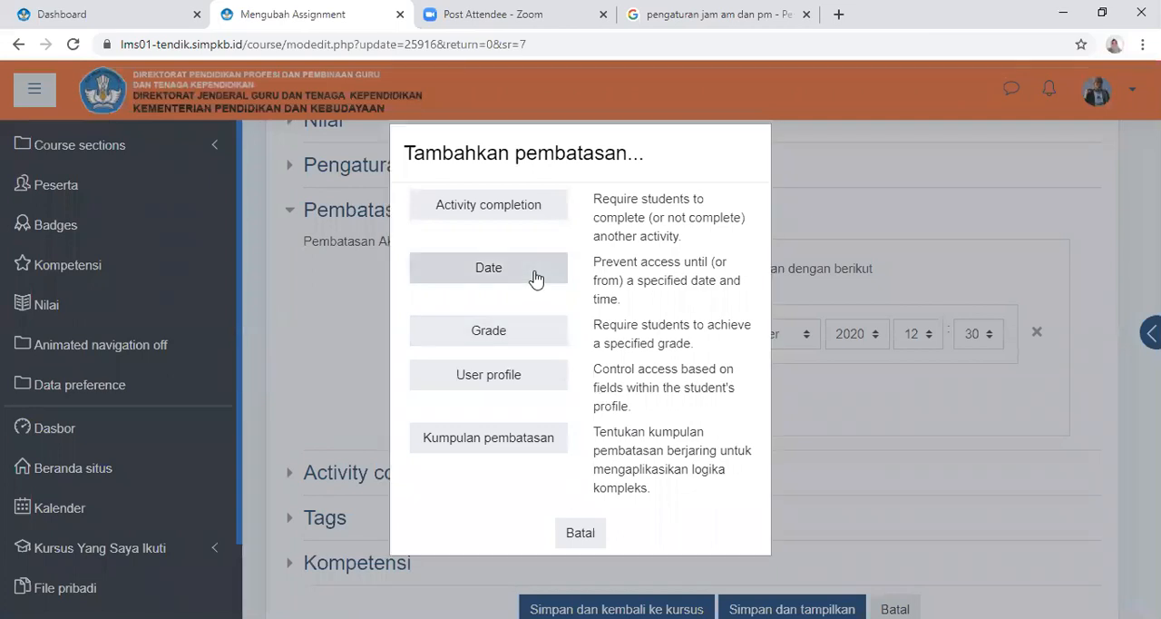
left_click(653, 426)
left_click(635, 458)
left_click(695, 420)
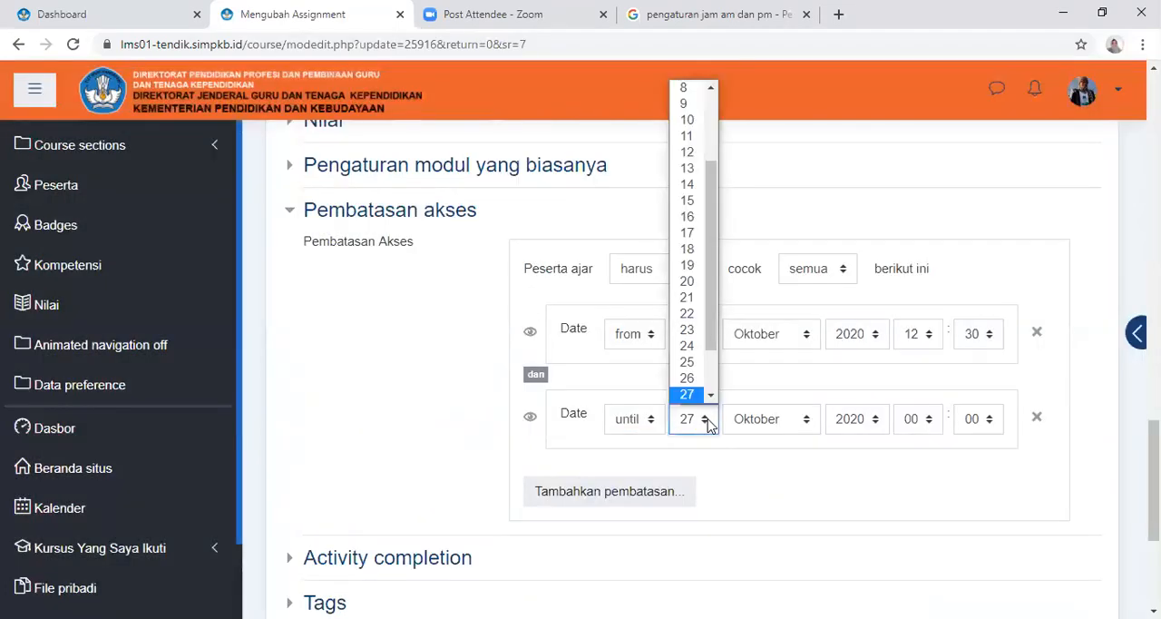
left_click(712, 400)
left_click(712, 400)
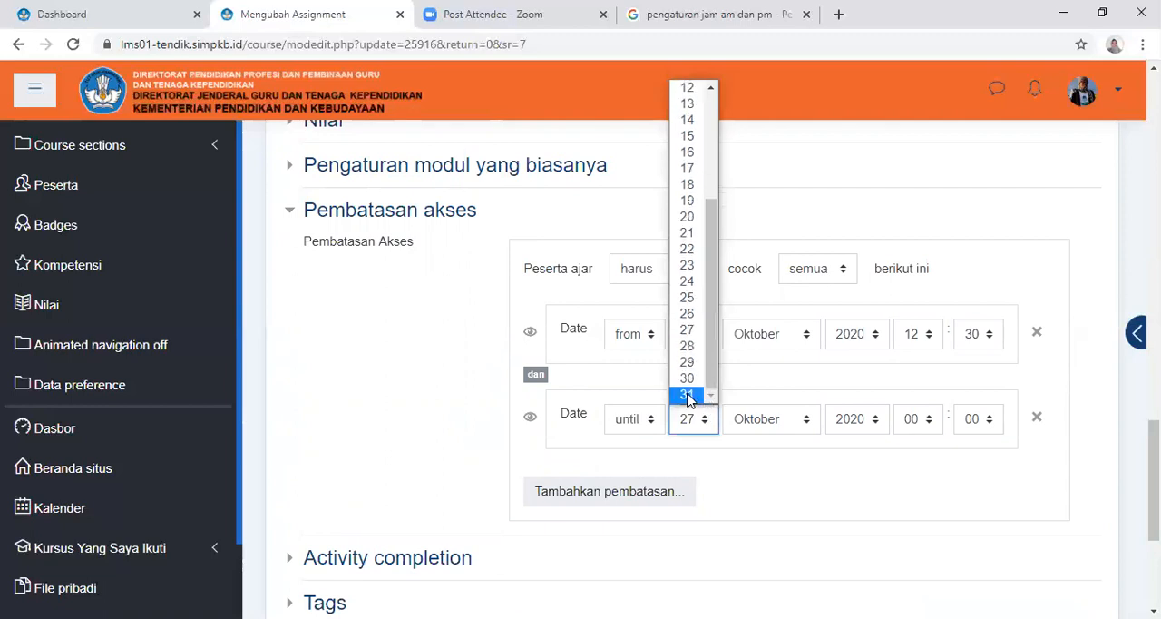
left_click(696, 394)
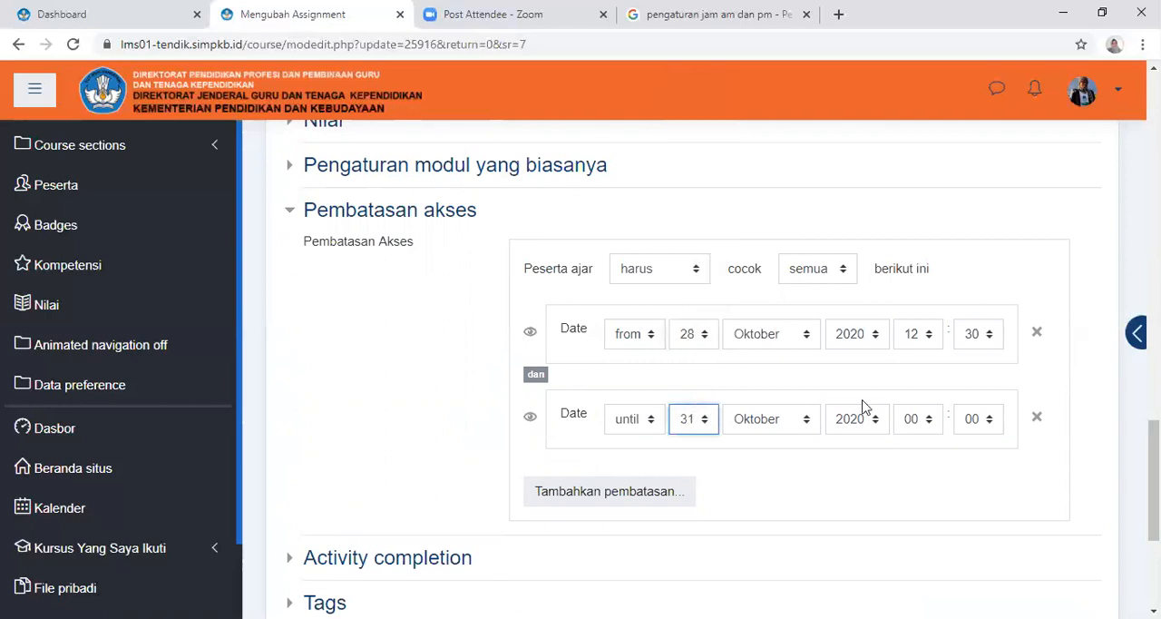
left_click(929, 427)
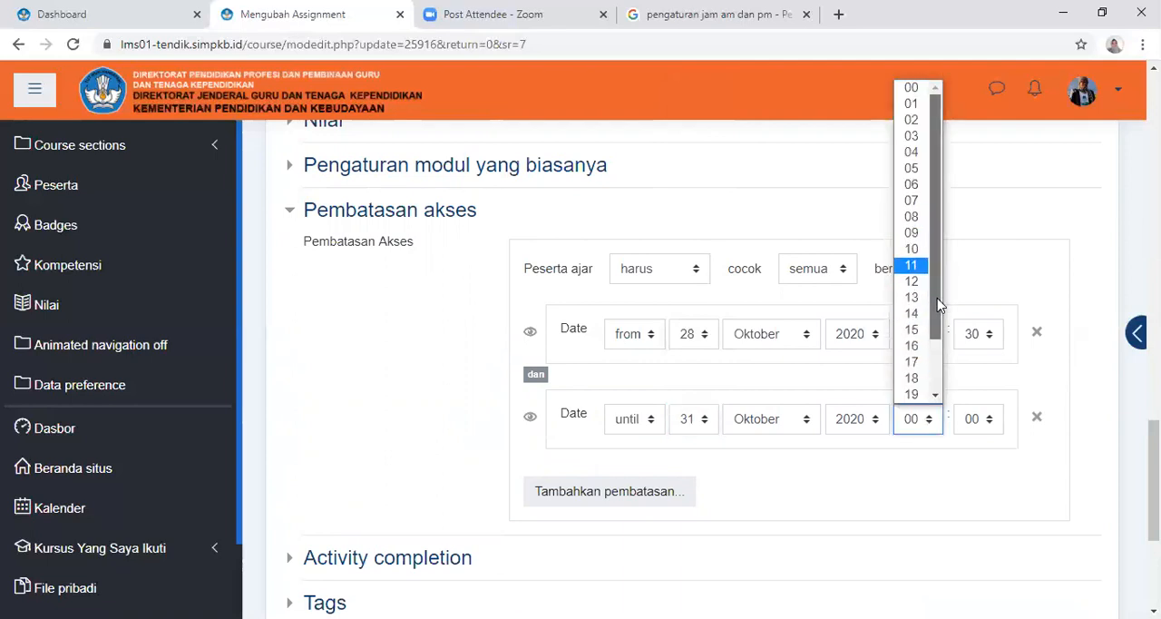
scroll(934, 309, "down", 1)
left_click(915, 313)
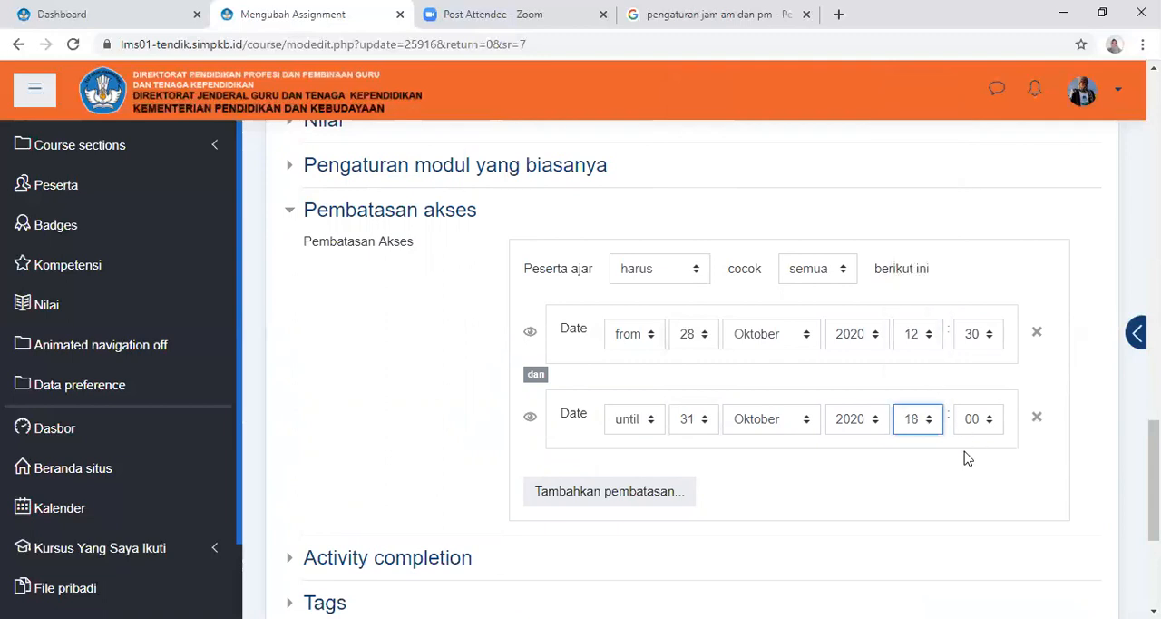
Set the maximum number of submitted files (Jumlah maksimum berkas yang dikirim) to 5 in the Submission types settings
scroll(684, 512, "down", 2)
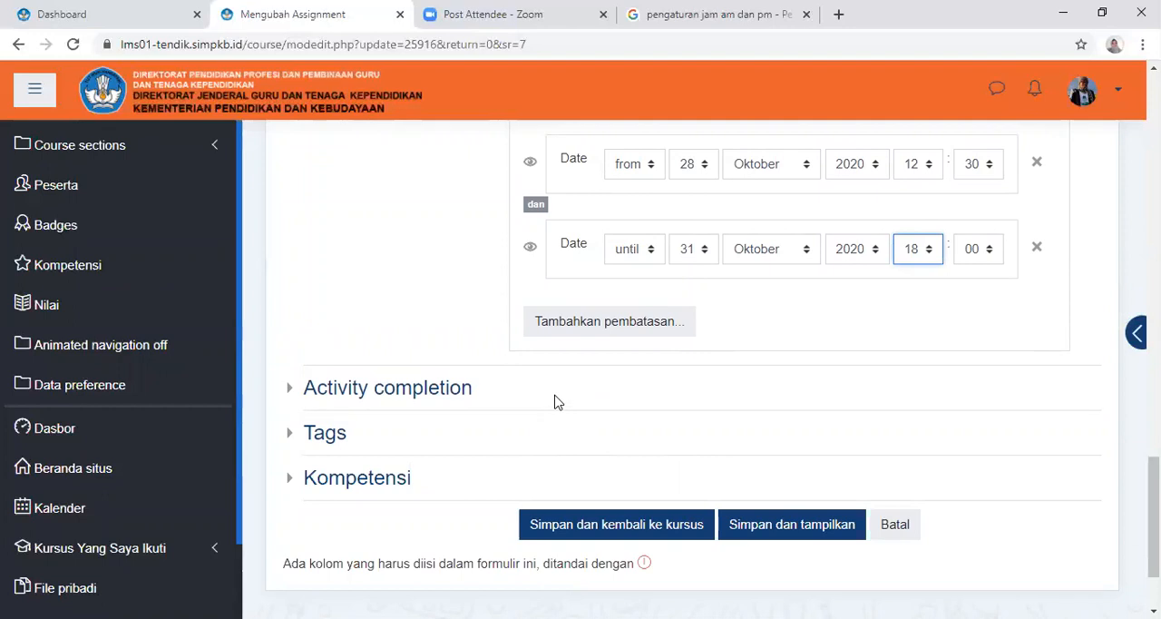
scroll(558, 402, "up", 5)
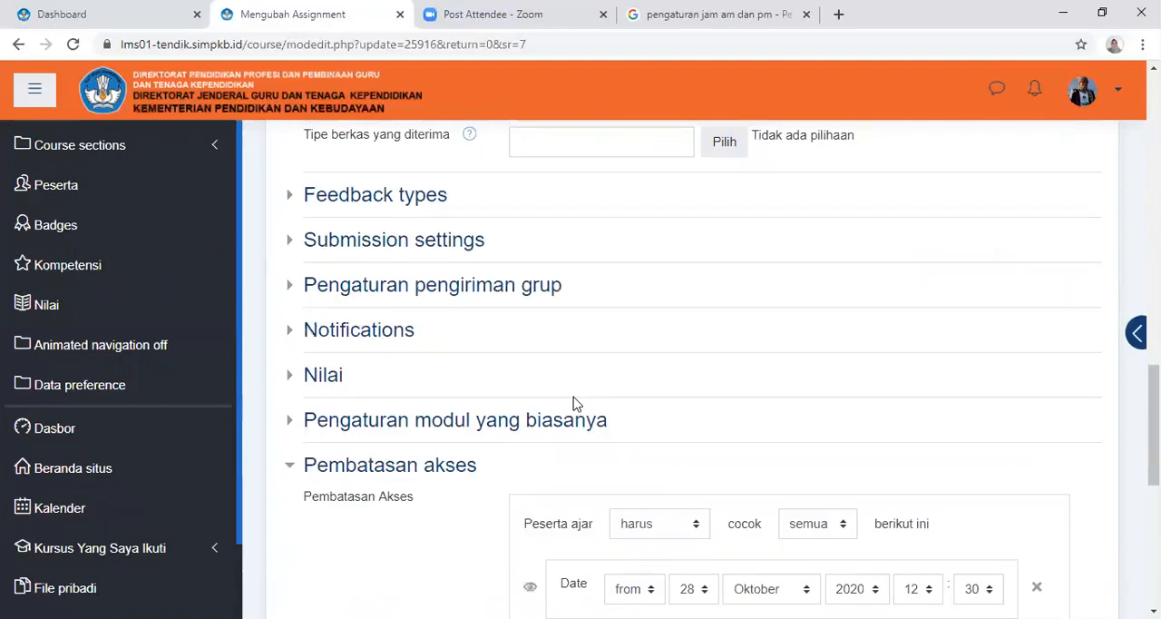
scroll(574, 403, "up", 3)
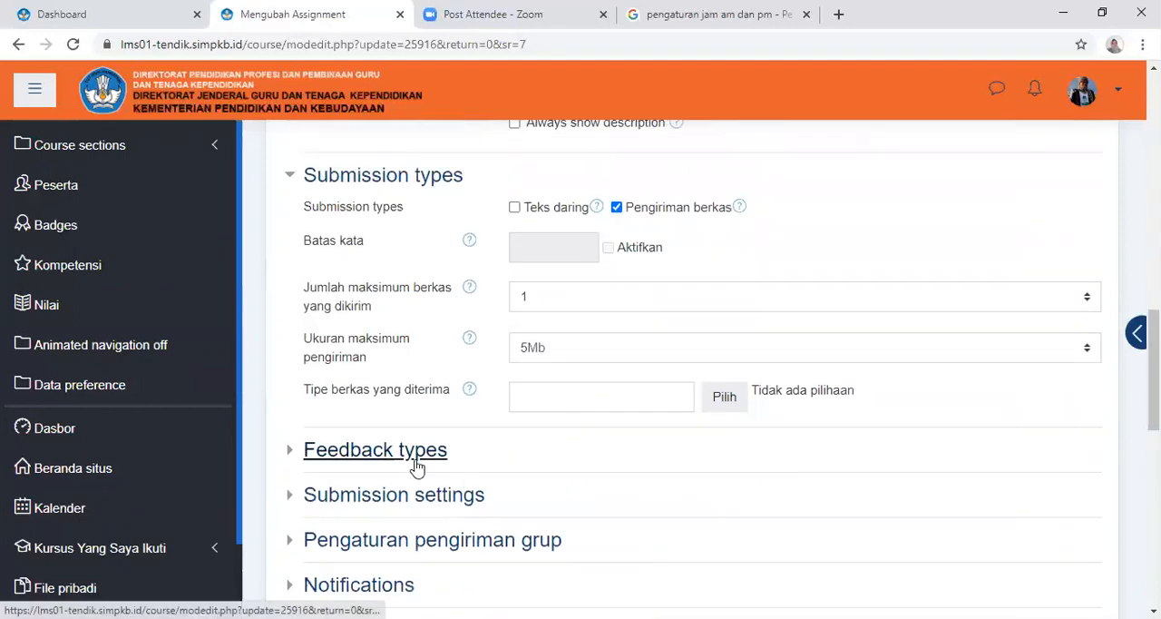
scroll(508, 467, "down", 1)
scroll(518, 463, "up", 3)
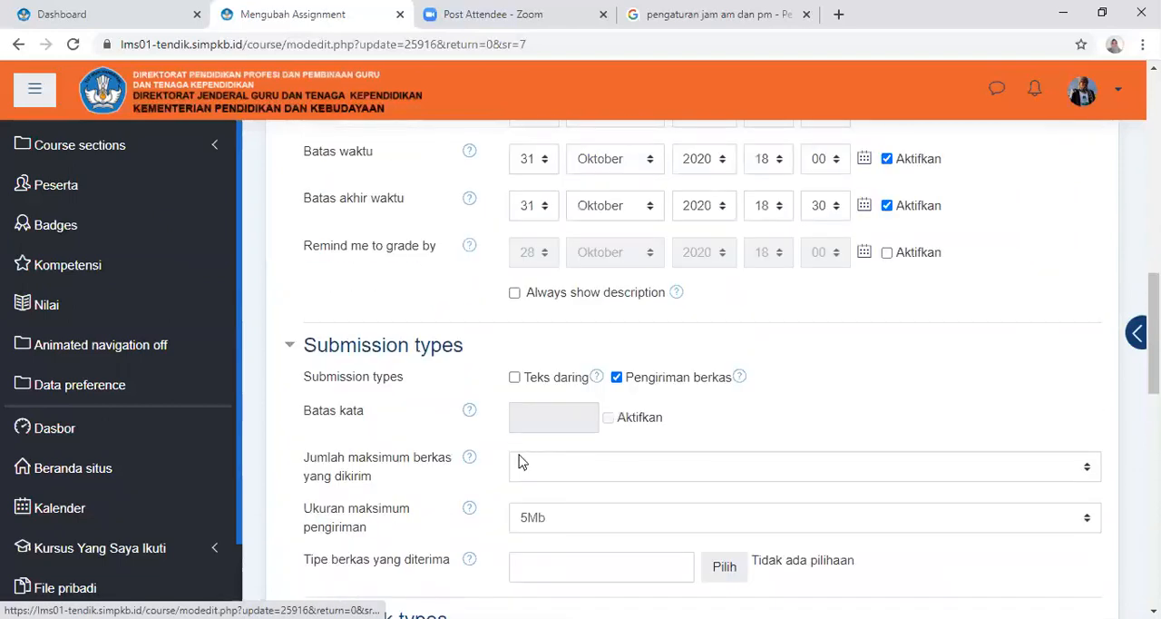
scroll(722, 376, "down", 1)
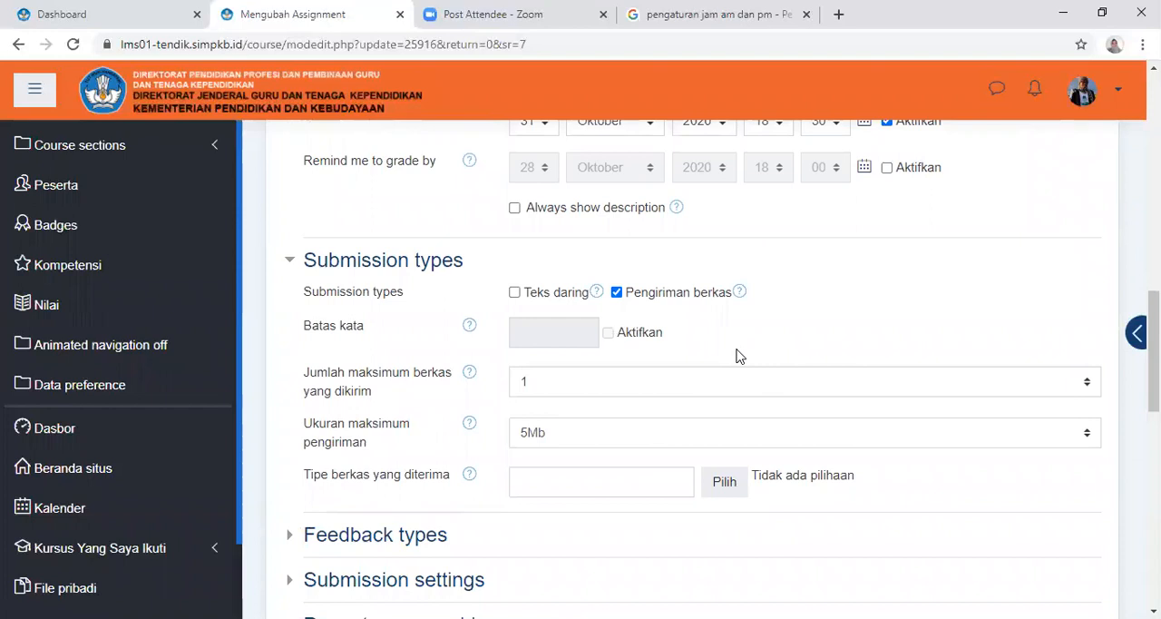
left_click(542, 386)
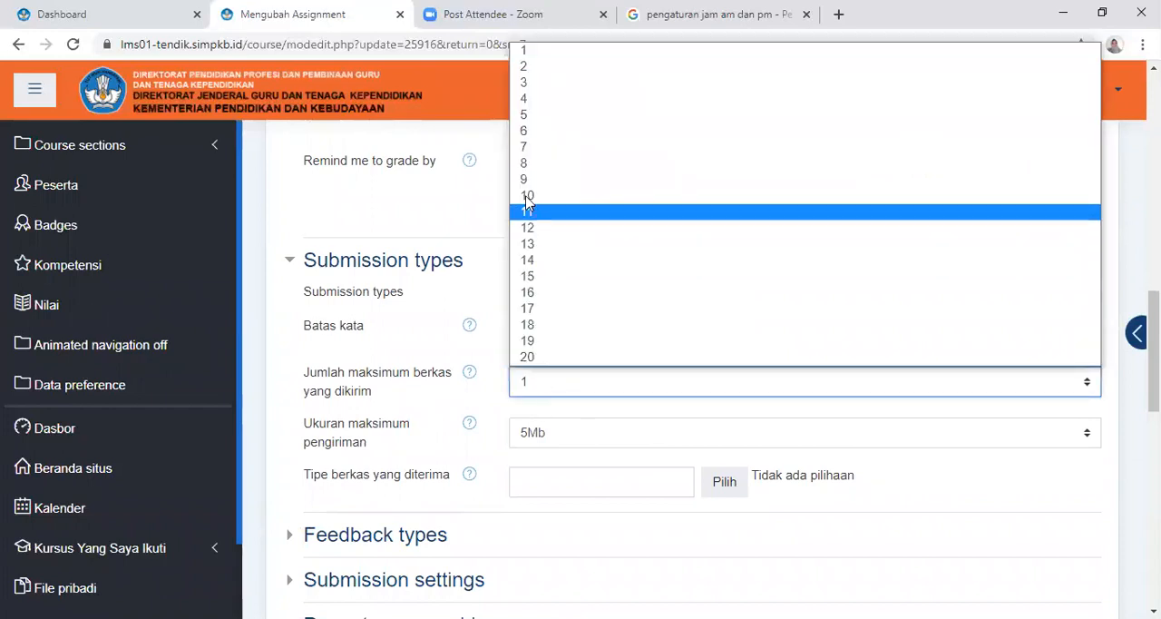
left_click(547, 99)
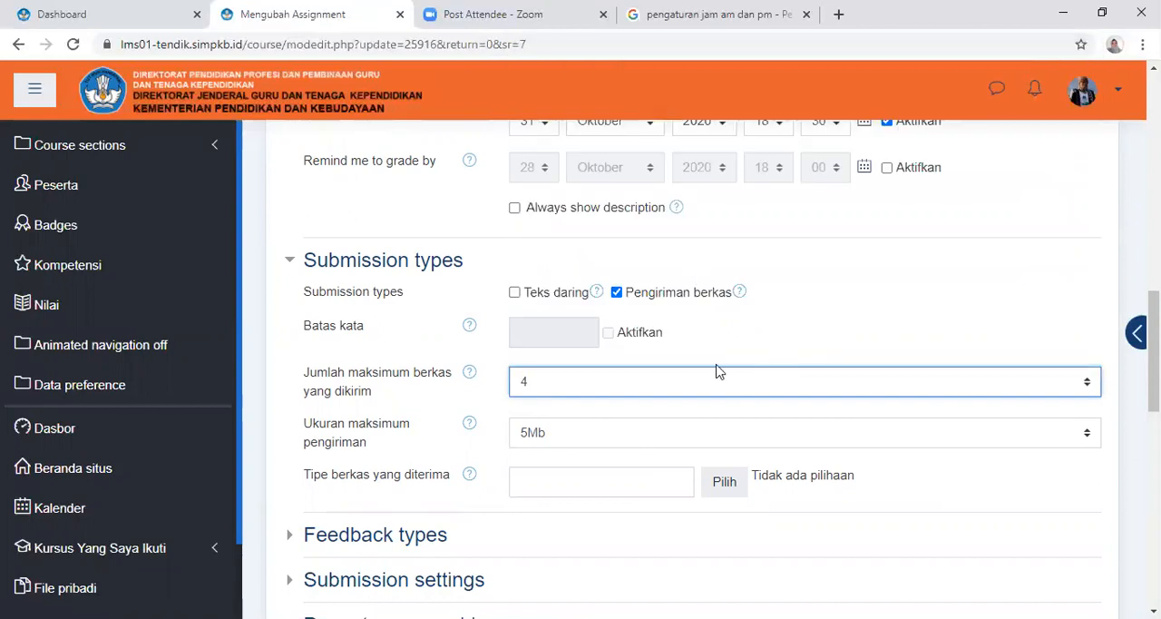
left_click(624, 386)
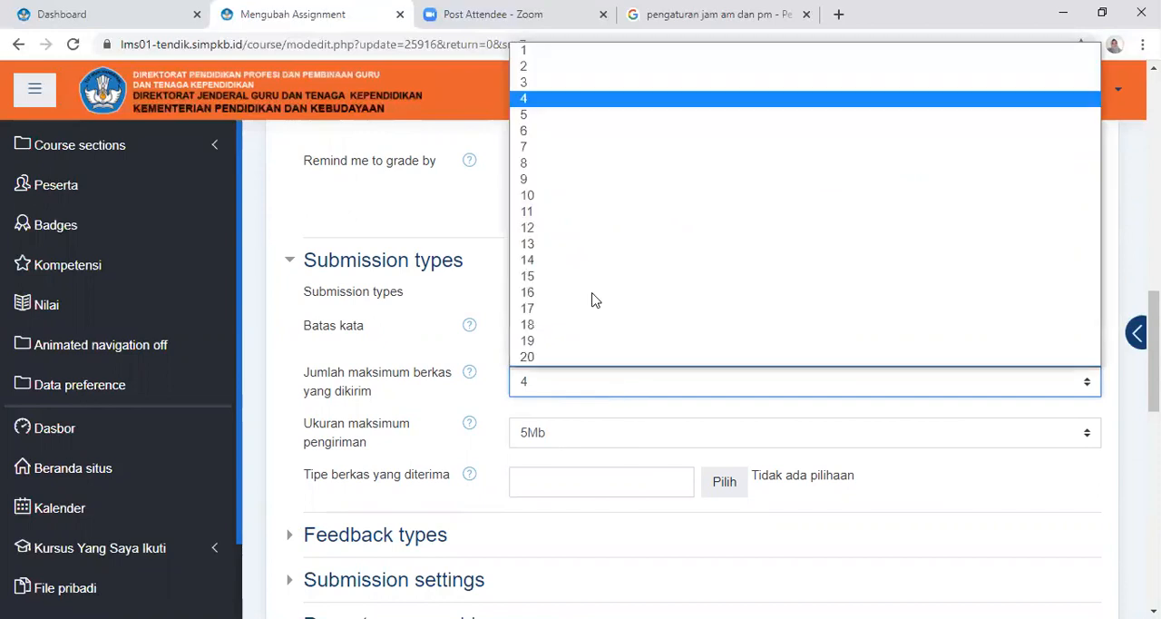
left_click(561, 116)
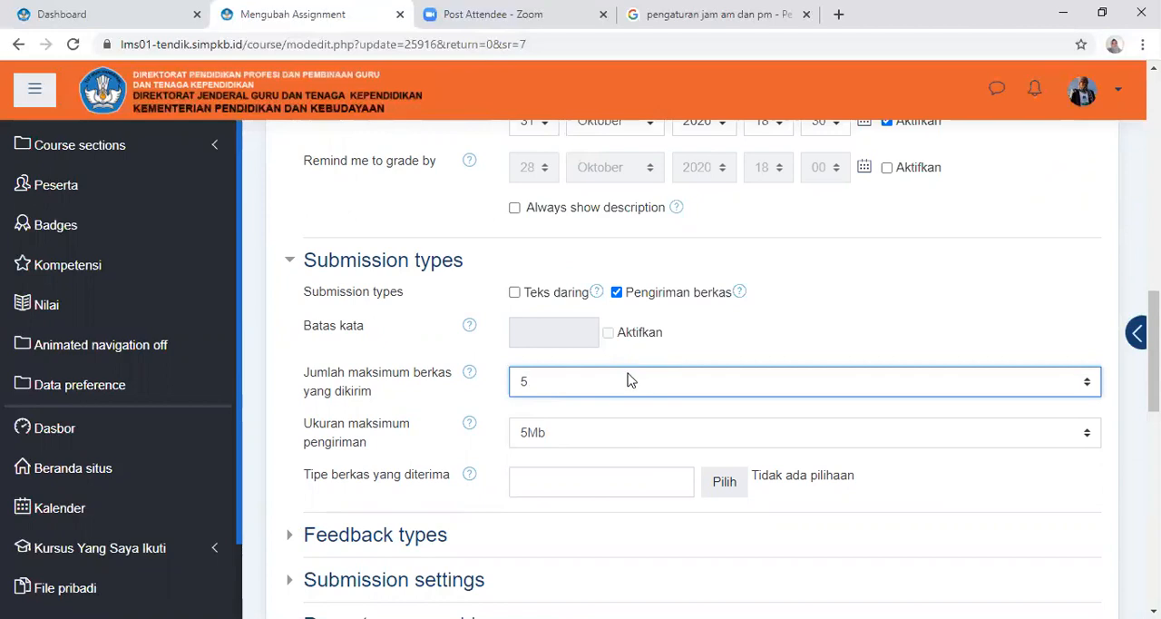
Set Kesempatan dibuka kembali to Manual and Maximum attempts to 2 in the Submission settings
scroll(639, 386, "down", 1)
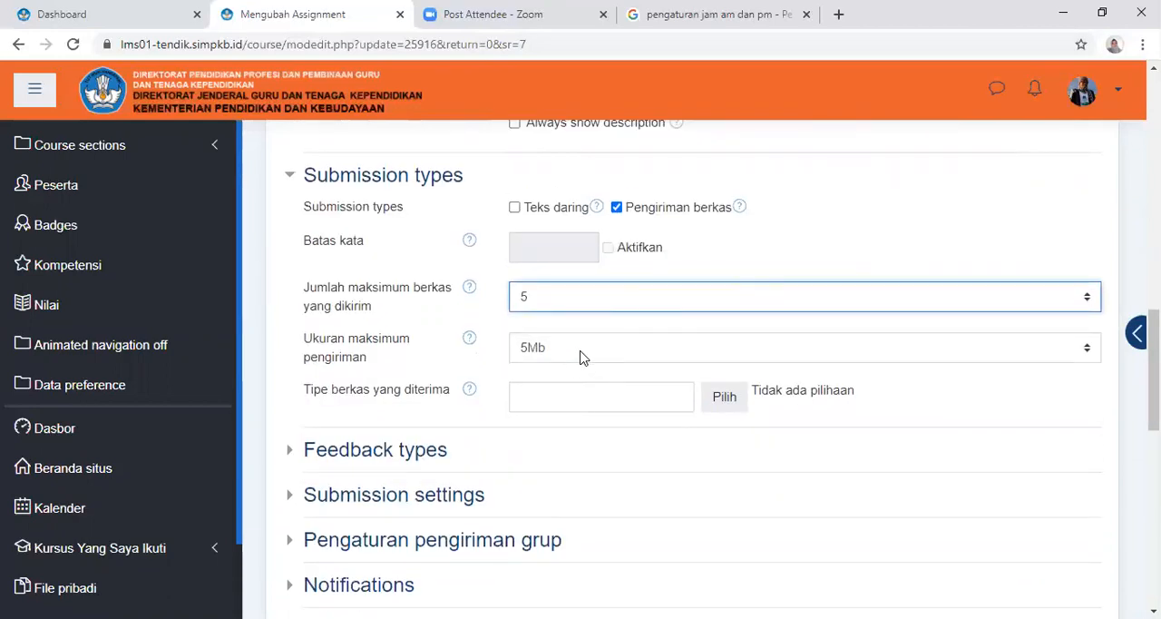
scroll(590, 359, "down", 2)
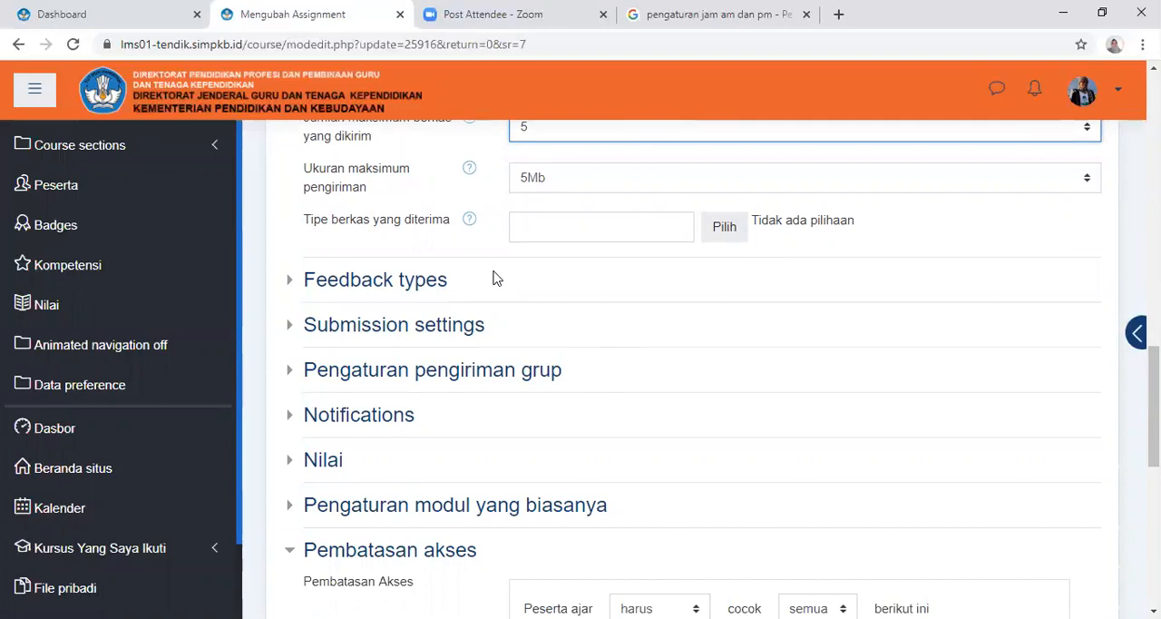
left_click(410, 328)
scroll(772, 363, "down", 1)
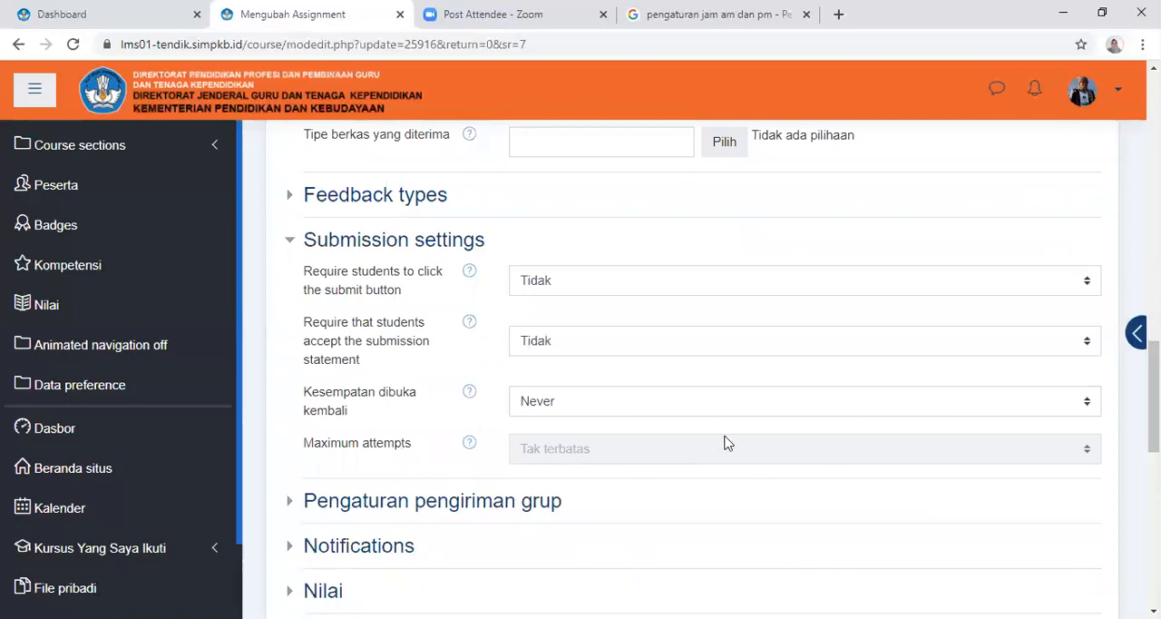
left_click(729, 403)
left_click(610, 442)
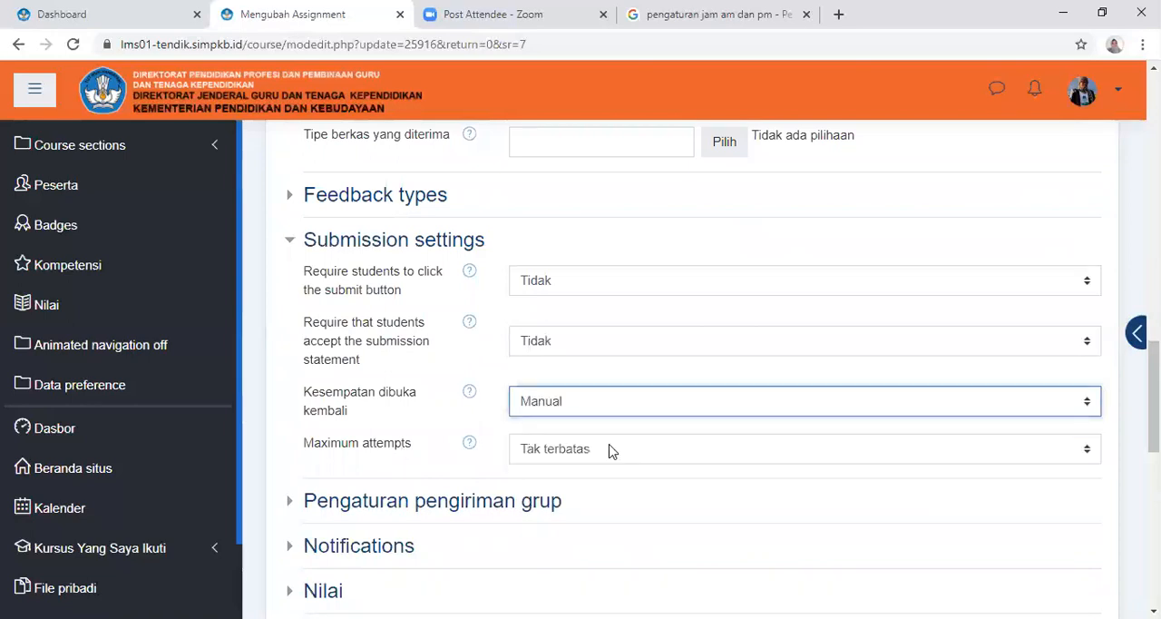
left_click(613, 453)
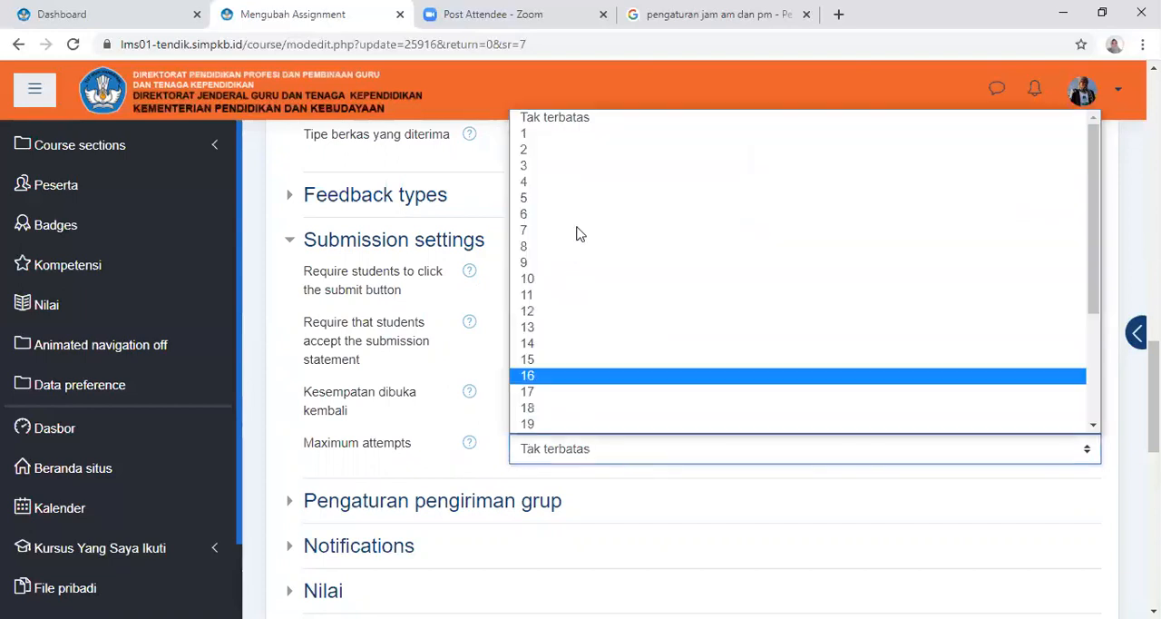
left_click(552, 160)
Set Notify graders about submissions to Ya in the Notifications settings
scroll(777, 454, "down", 1)
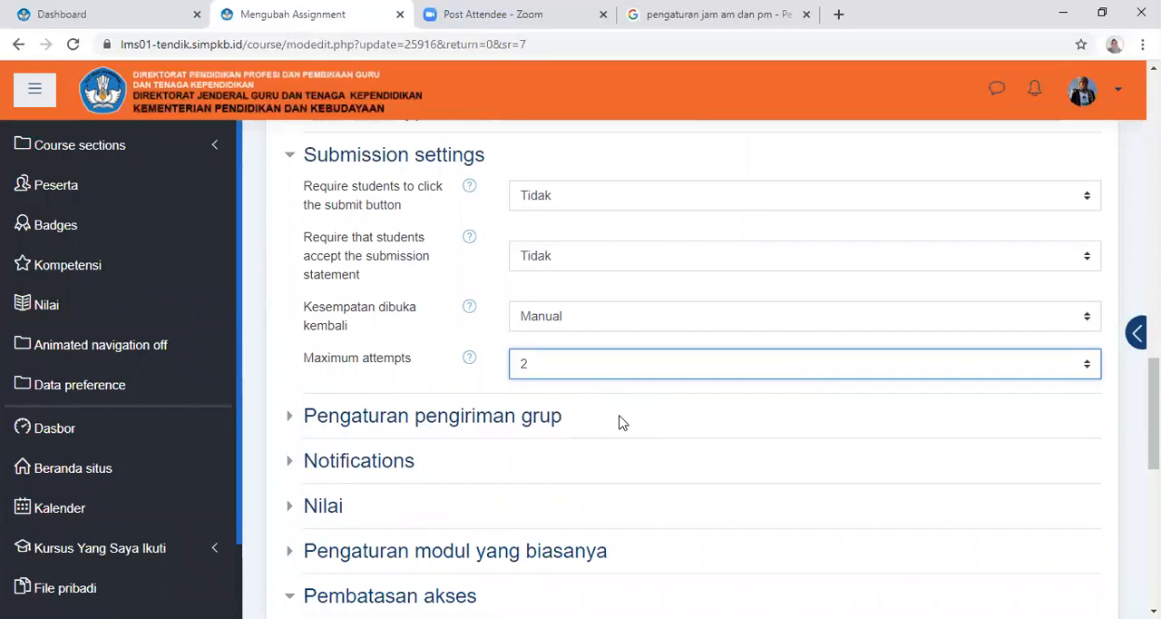
scroll(717, 419, "down", 1)
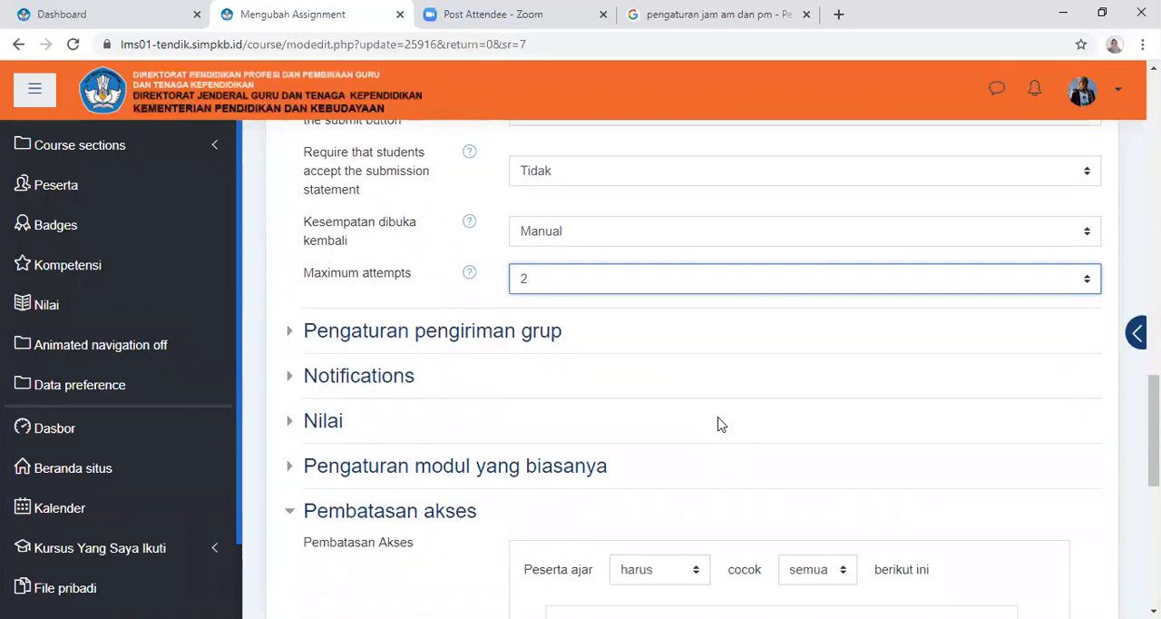
left_click(384, 377)
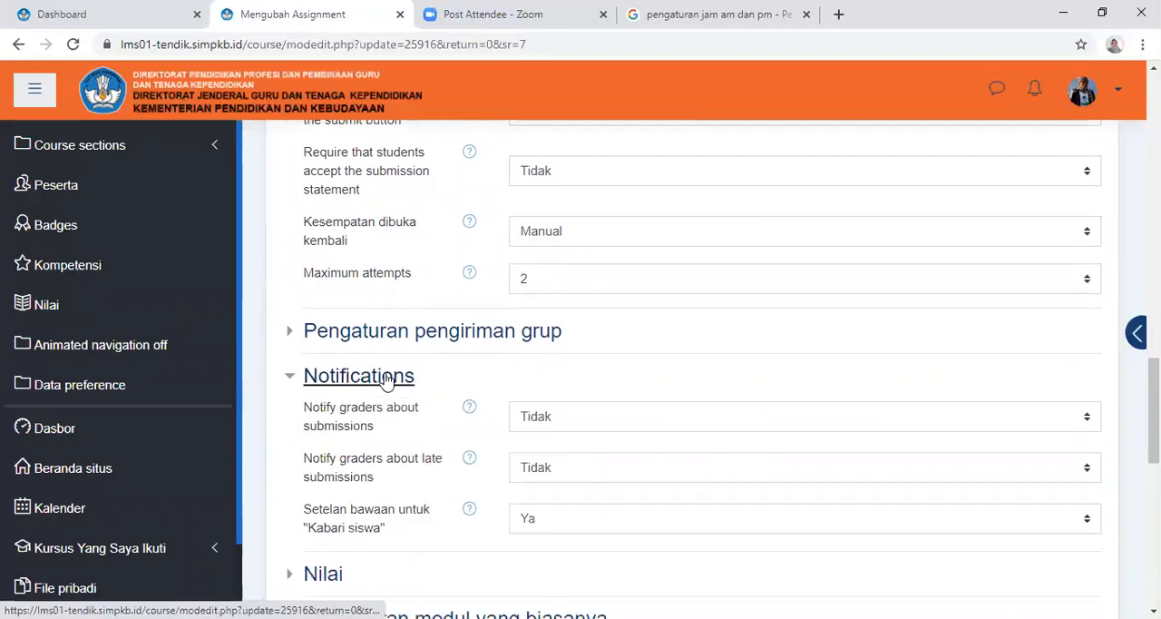
left_click(569, 420)
left_click(565, 456)
Expand the Nilai section and review the assignment's grade type, maximum grade and marking options
scroll(535, 403, "down", 2)
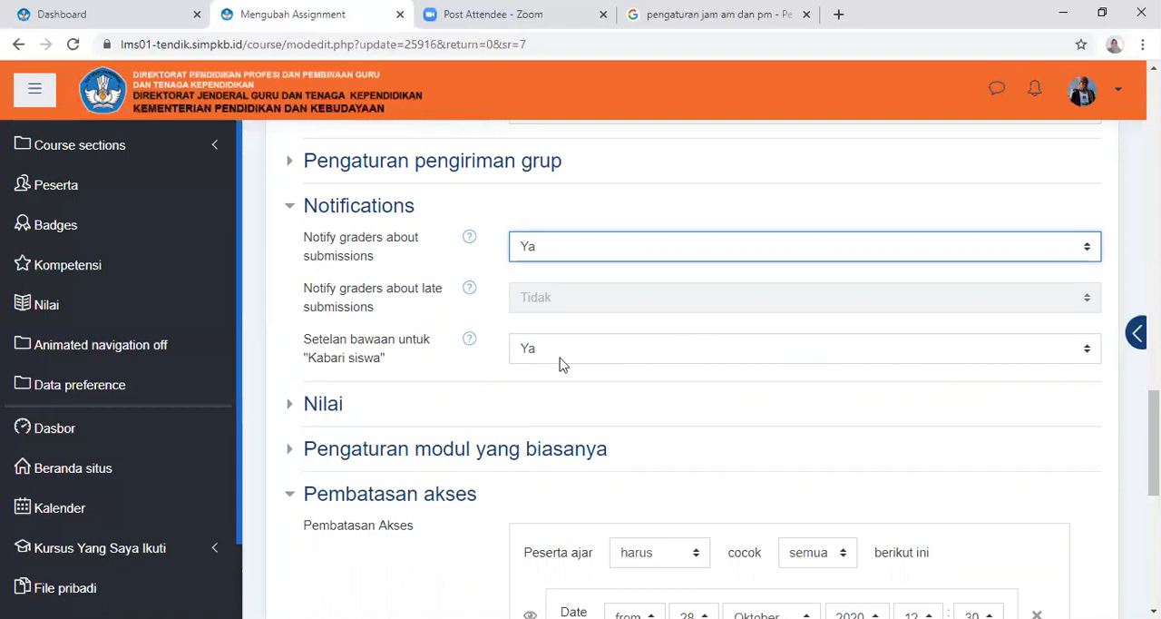
left_click(321, 405)
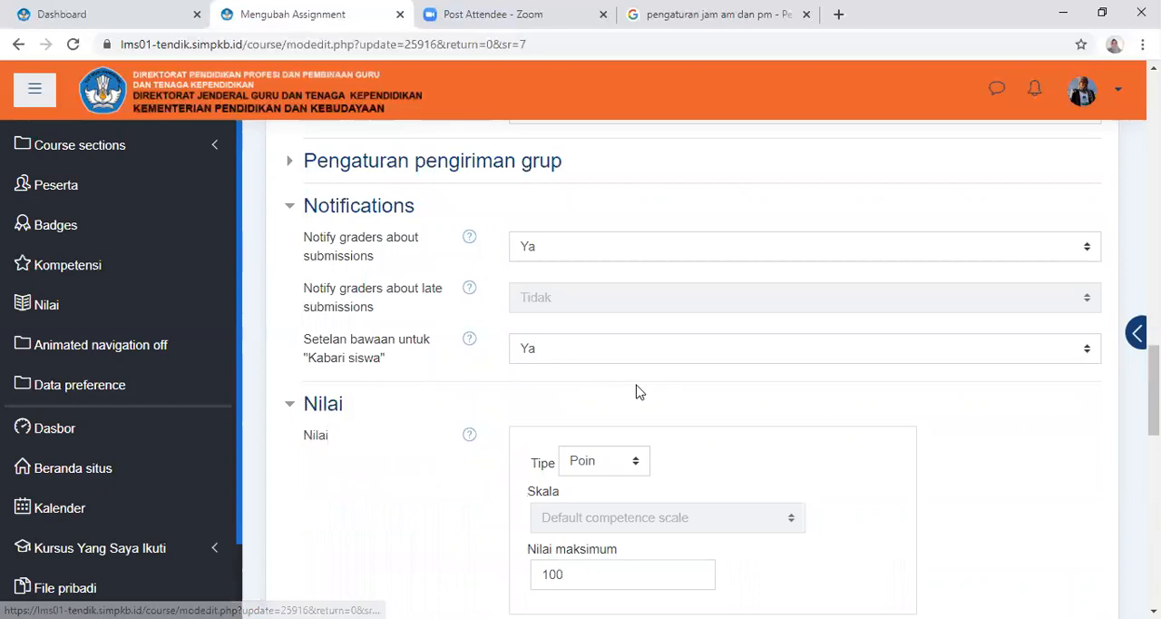
scroll(637, 391, "down", 1)
scroll(638, 390, "down", 1)
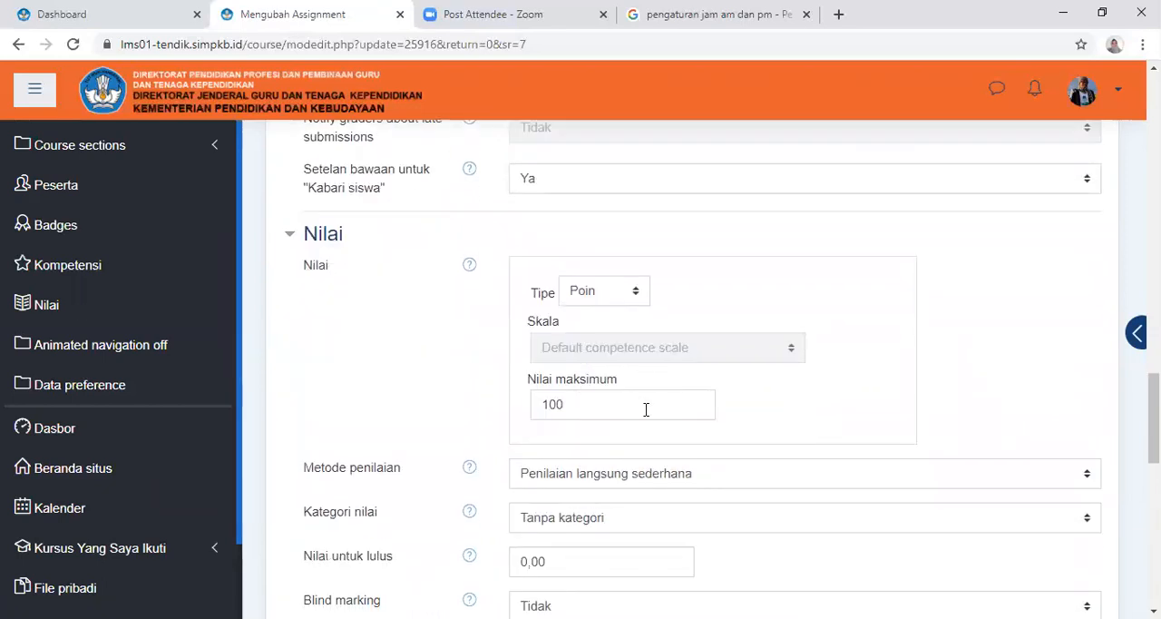
scroll(649, 412, "down", 3)
scroll(653, 416, "down", 1)
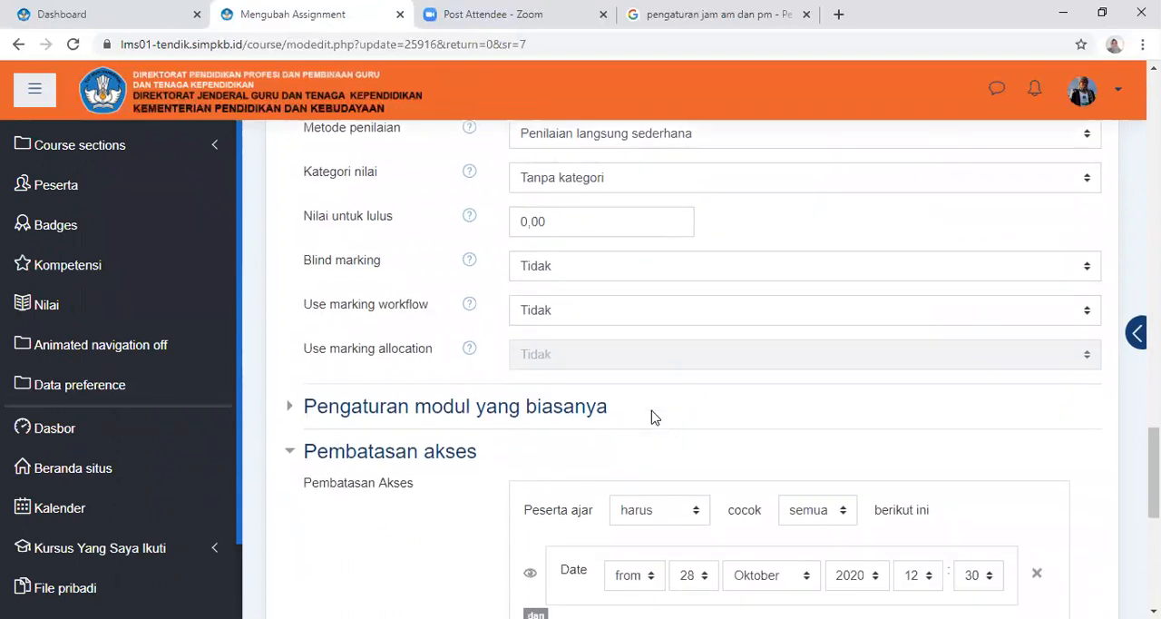
scroll(660, 412, "down", 5)
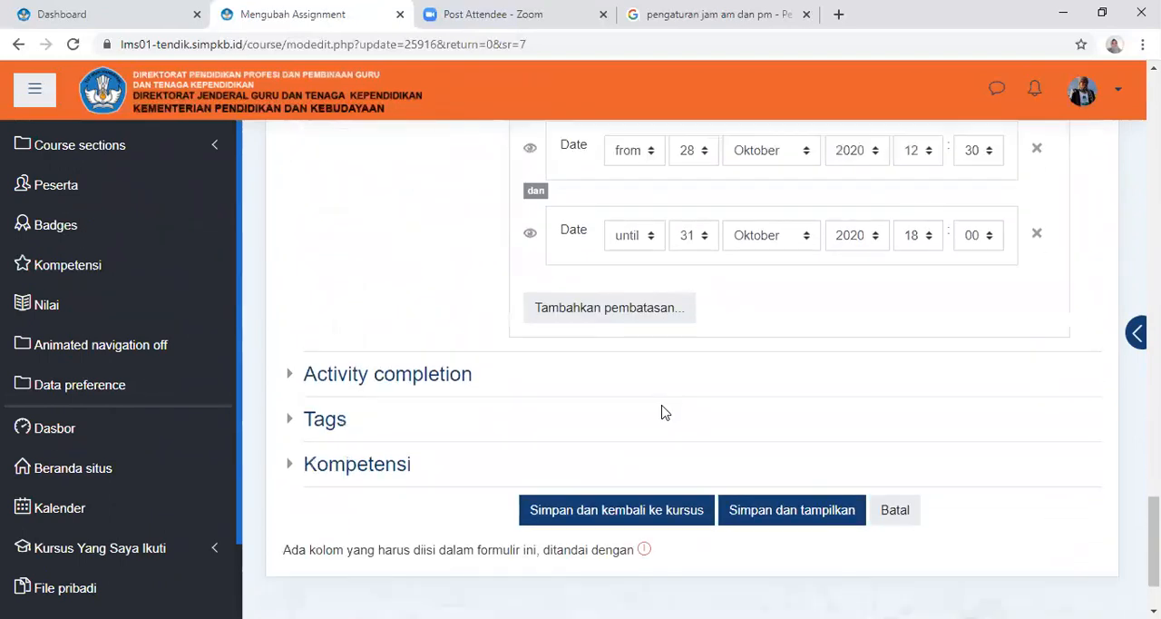
In Activity completion, require that students submit to this activity to complete it
left_click(410, 376)
scroll(668, 407, "down", 1)
scroll(668, 401, "down", 1)
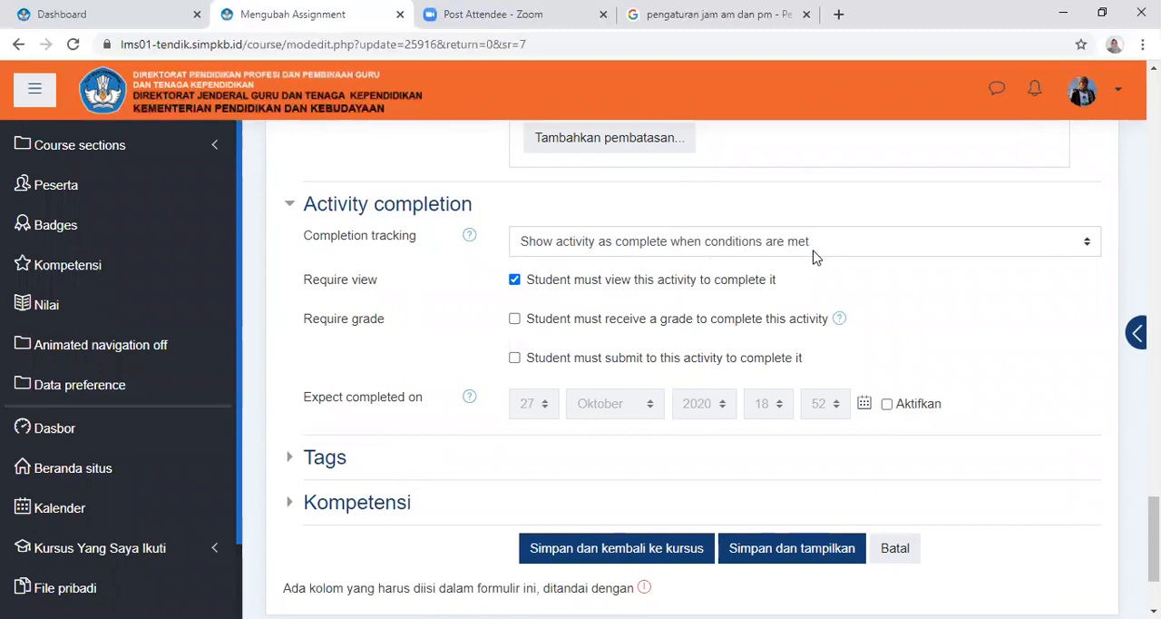
left_click(534, 361)
left_click(887, 405)
left_click(546, 405)
scroll(536, 372, "down", 2)
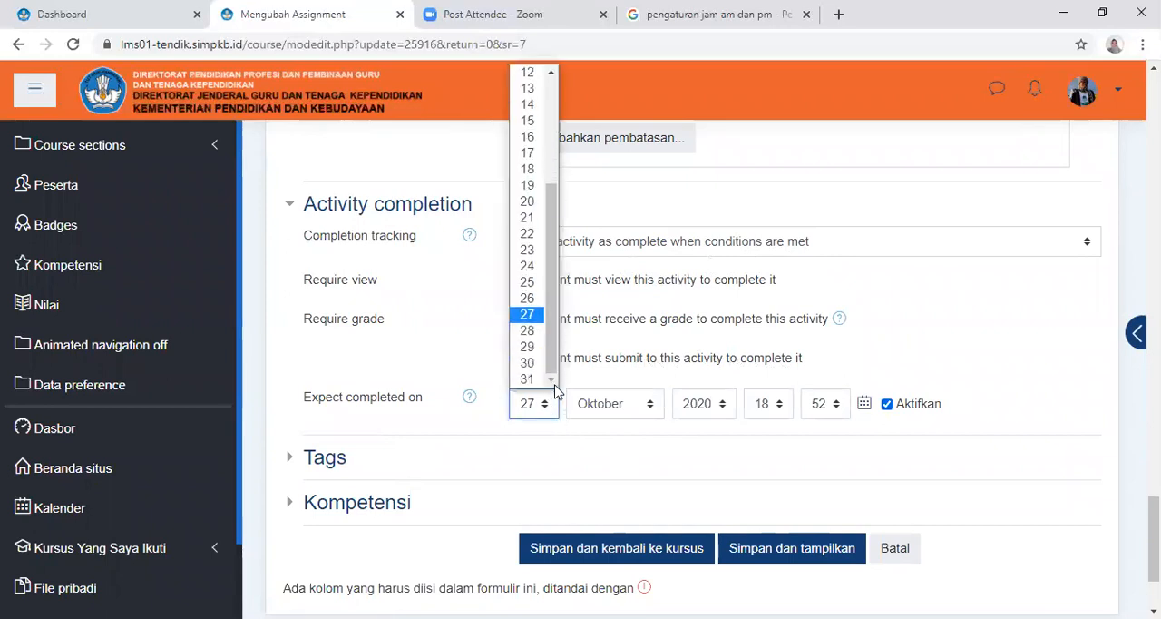
left_click(528, 331)
left_click(887, 405)
Check the assignment's notification and completion settings, save them and return to the course
scroll(573, 481, "up", 5)
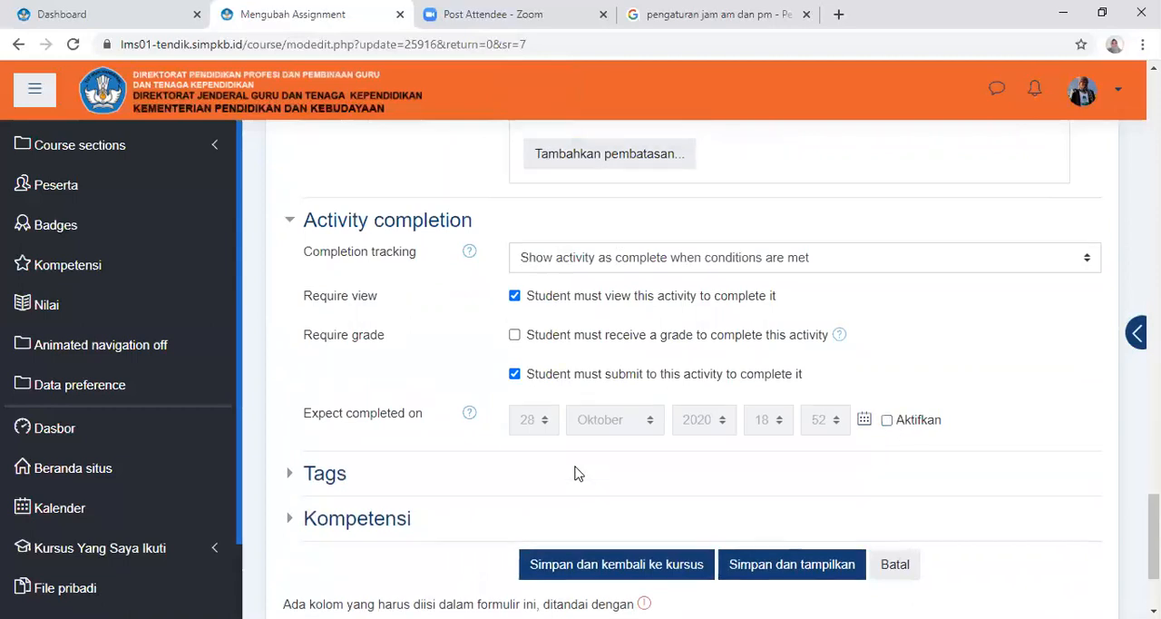
scroll(766, 336, "up", 8)
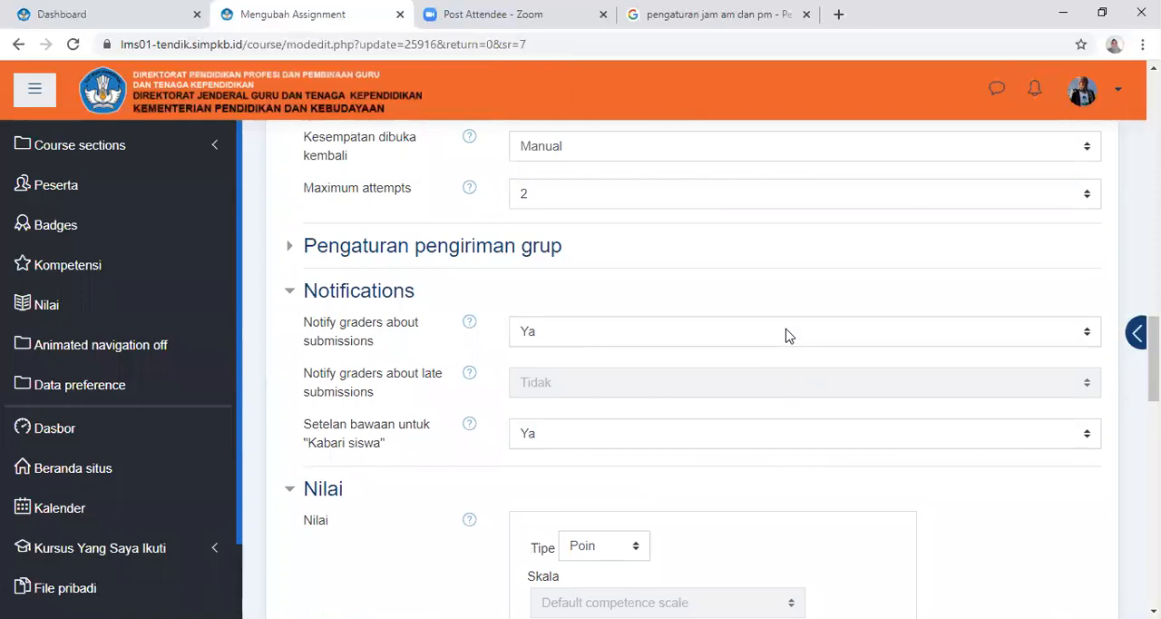
scroll(810, 331, "down", 10)
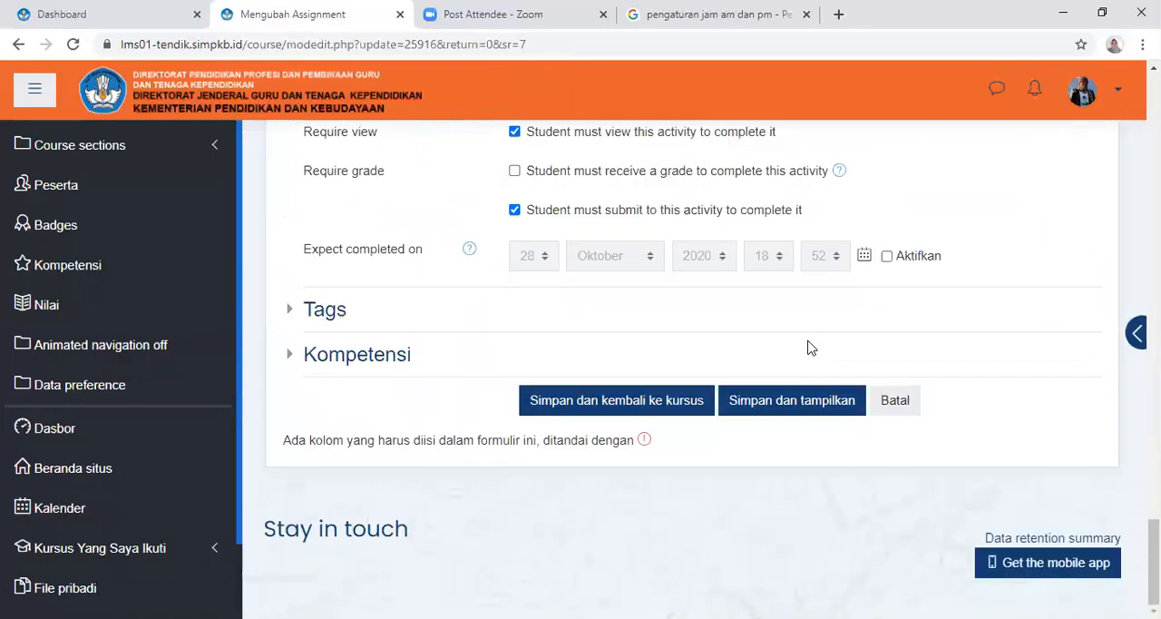
left_click(590, 403)
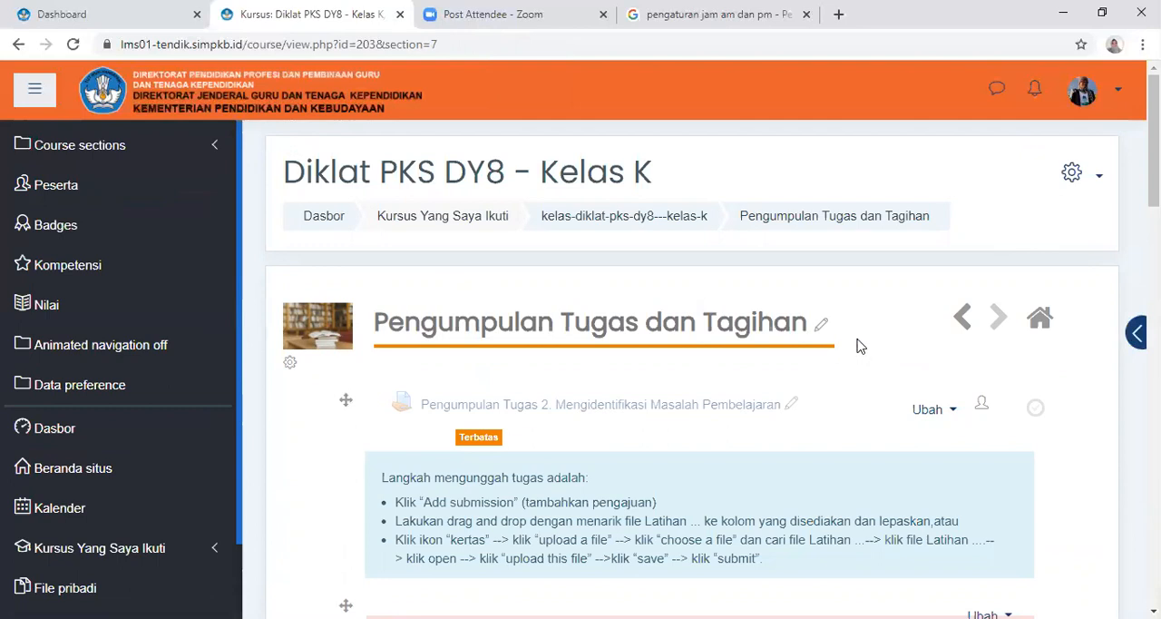
Open the settings of Pengumpulan Tugas 2 and review its description, availability and submission type options
left_click(939, 419)
left_click(882, 454)
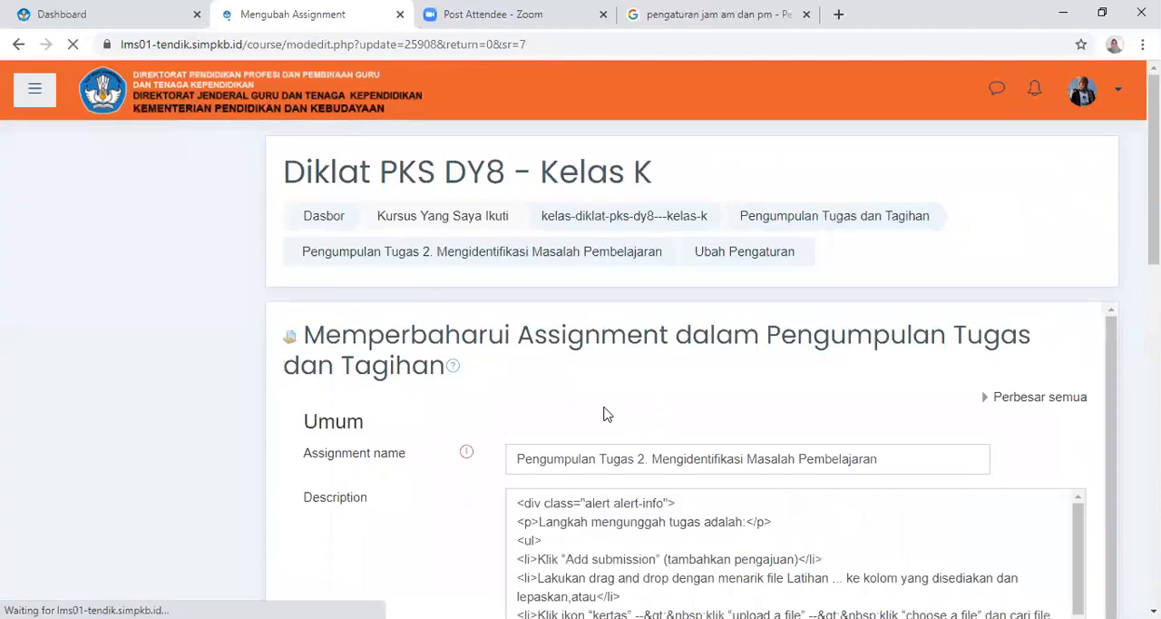
scroll(712, 448, "down", 4)
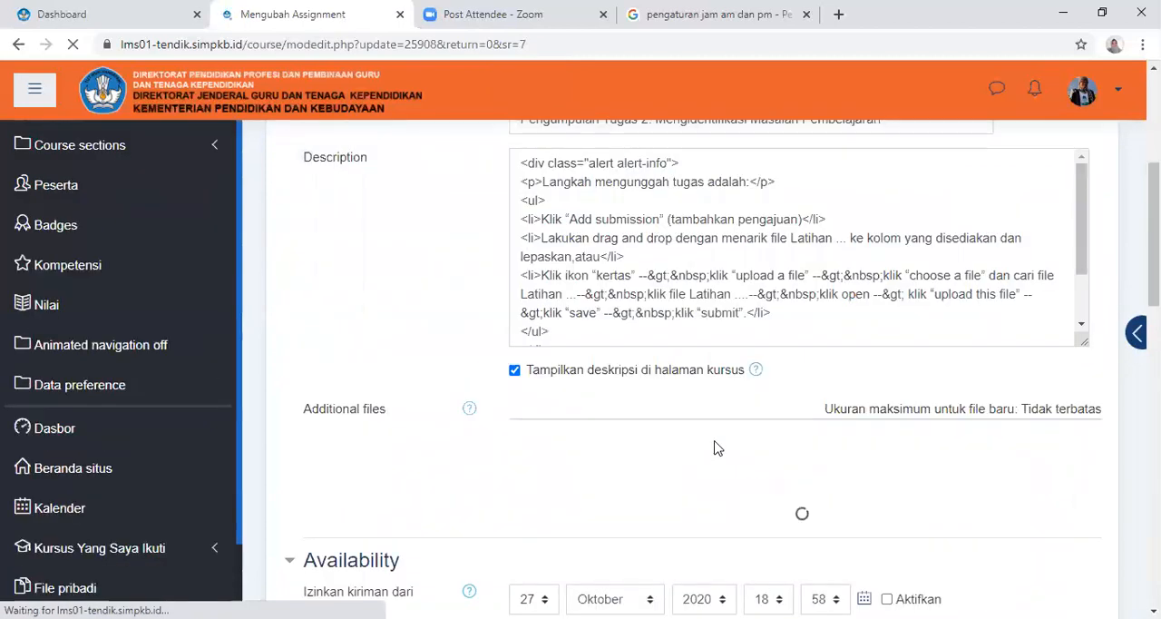
scroll(714, 447, "down", 2)
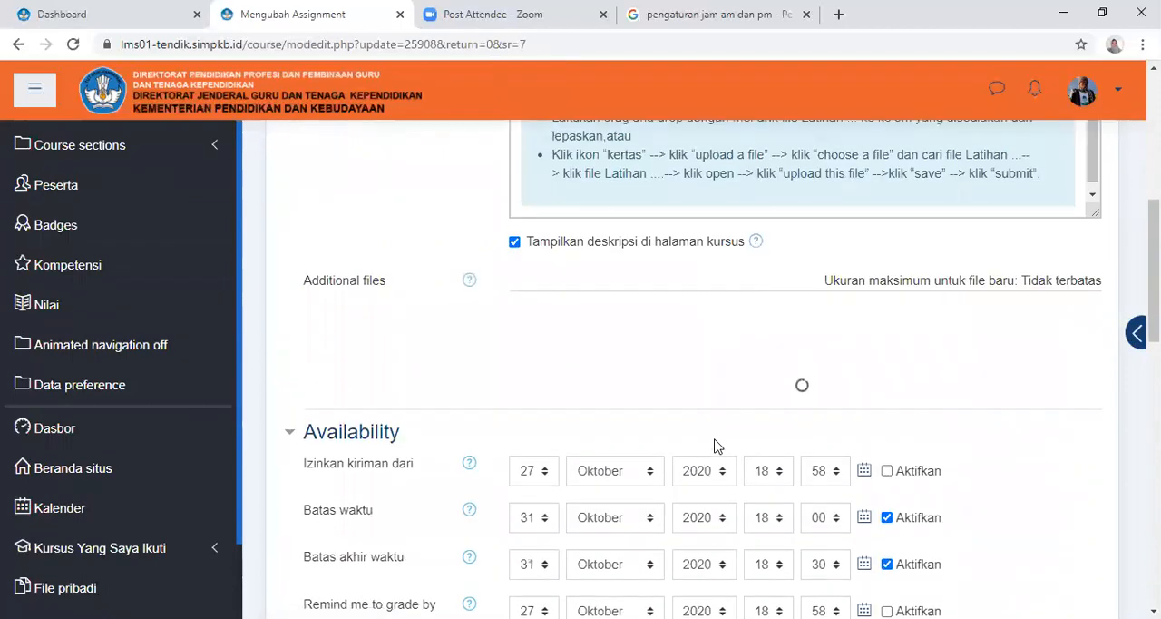
scroll(717, 442, "down", 3)
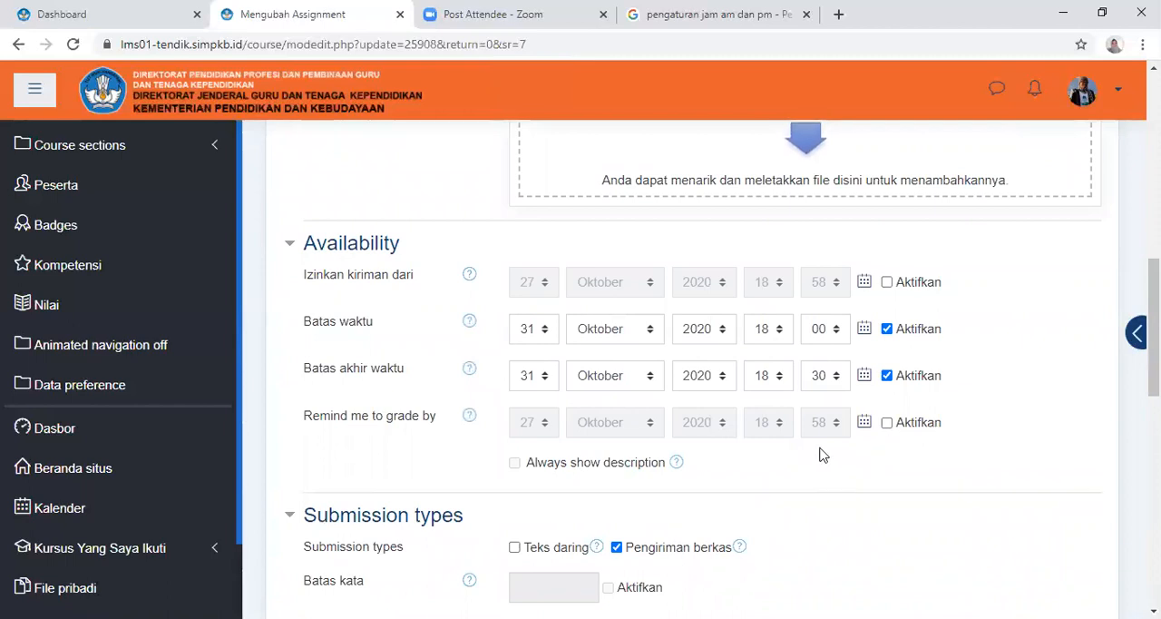
scroll(823, 453, "down", 5)
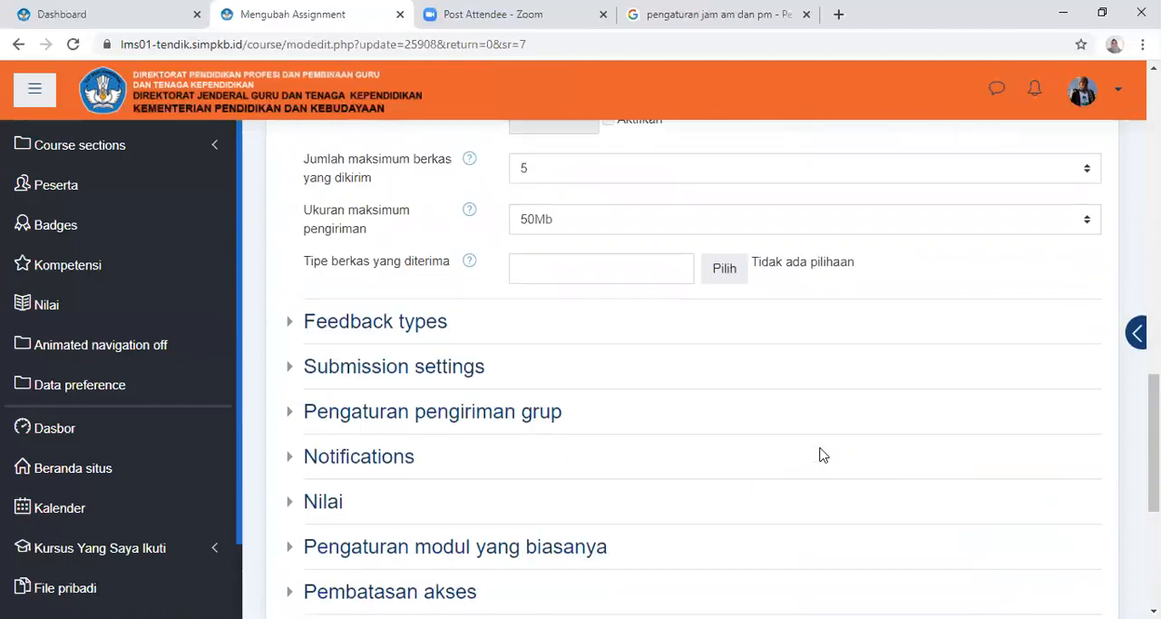
Review the Submission settings of Pengumpulan Tugas 2, save and return to the course page
left_click(444, 326)
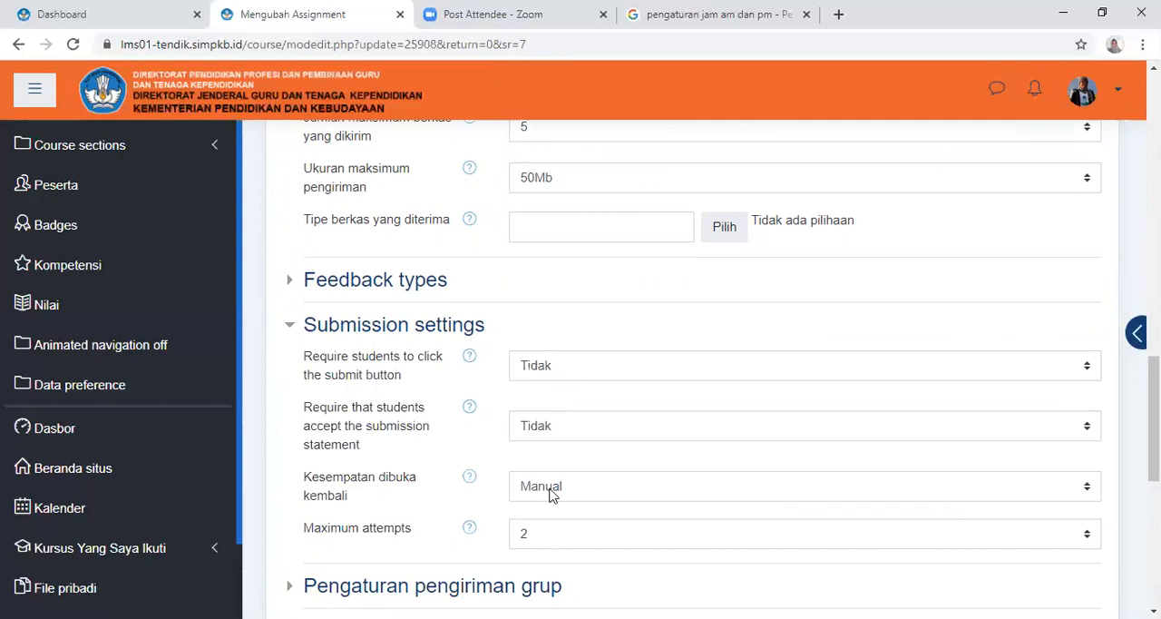
scroll(569, 492, "down", 1)
scroll(569, 492, "down", 2)
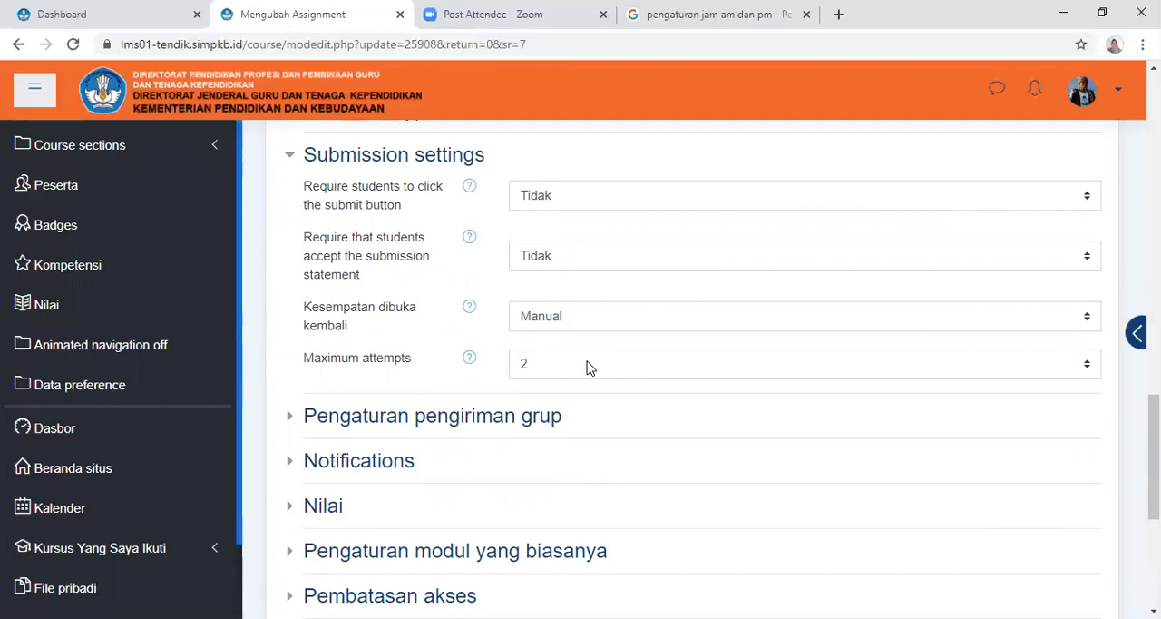
scroll(565, 409, "up", 4)
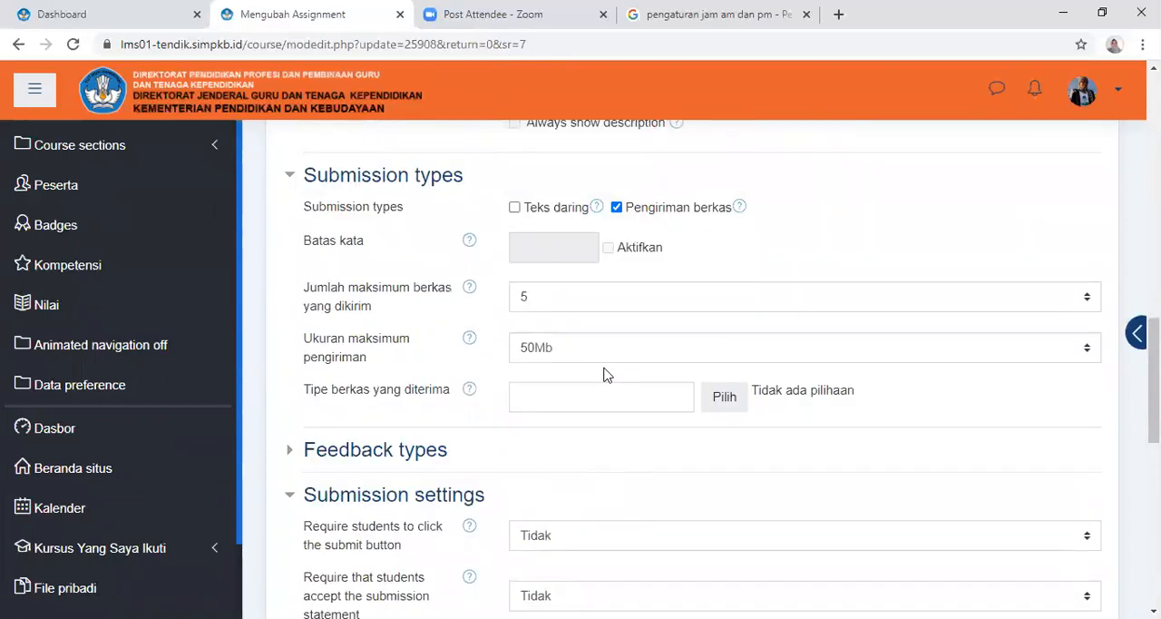
scroll(718, 352, "down", 5)
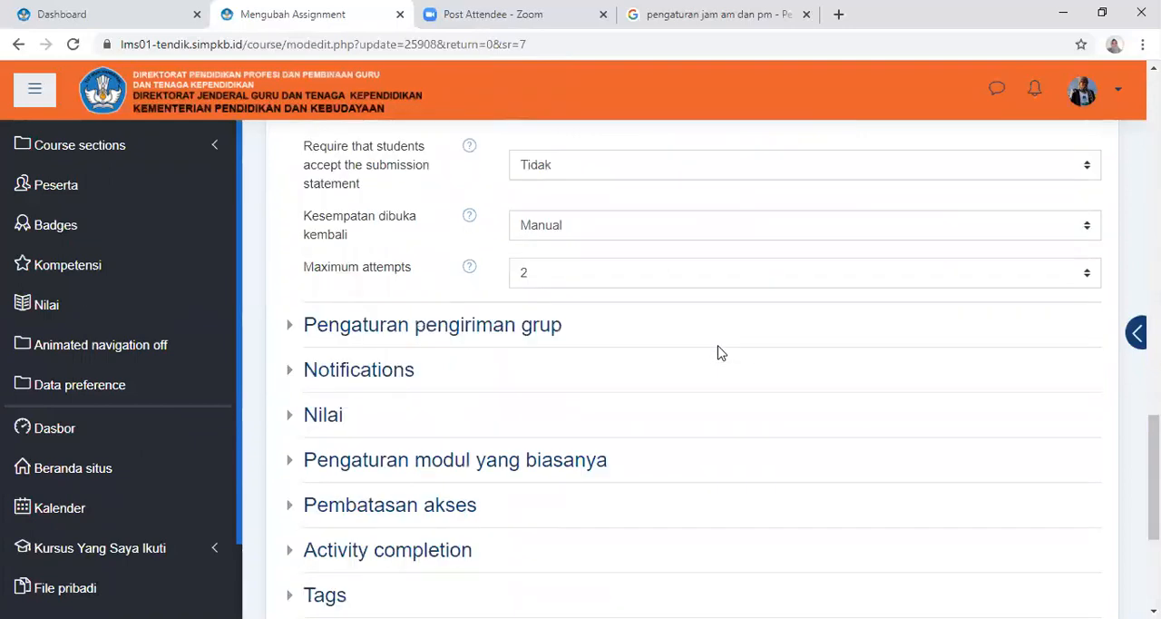
scroll(719, 352, "down", 3)
left_click(617, 410)
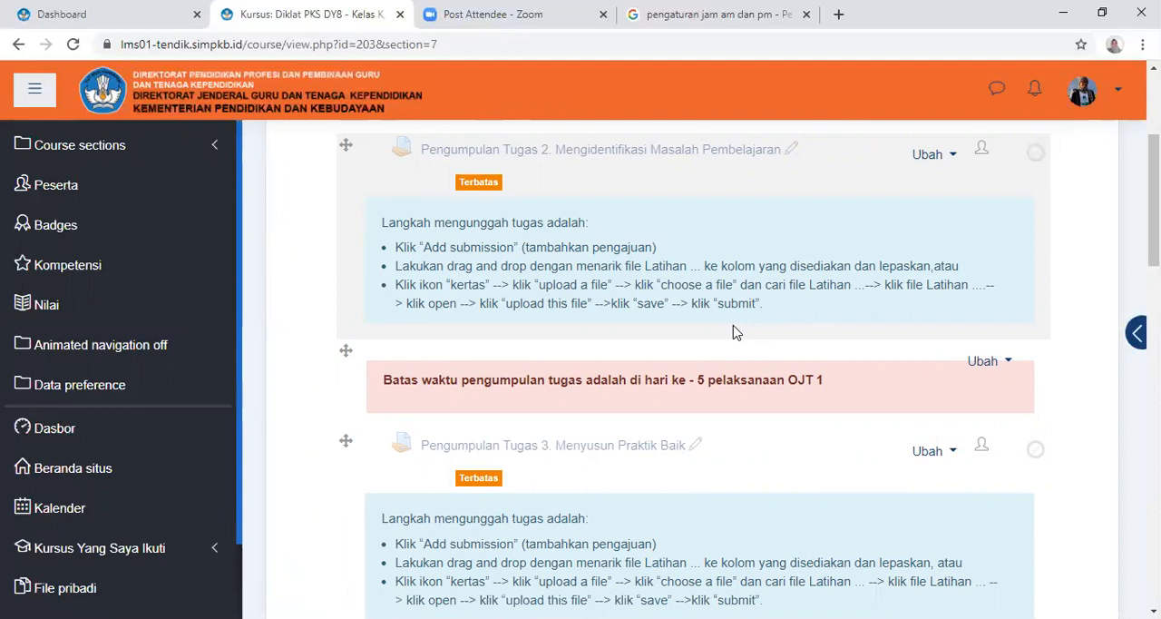
Open the Pengumpulan Tugas 6. Memecahkan Masalah Pembelajaran assignment's settings for editing
scroll(770, 278, "down", 3)
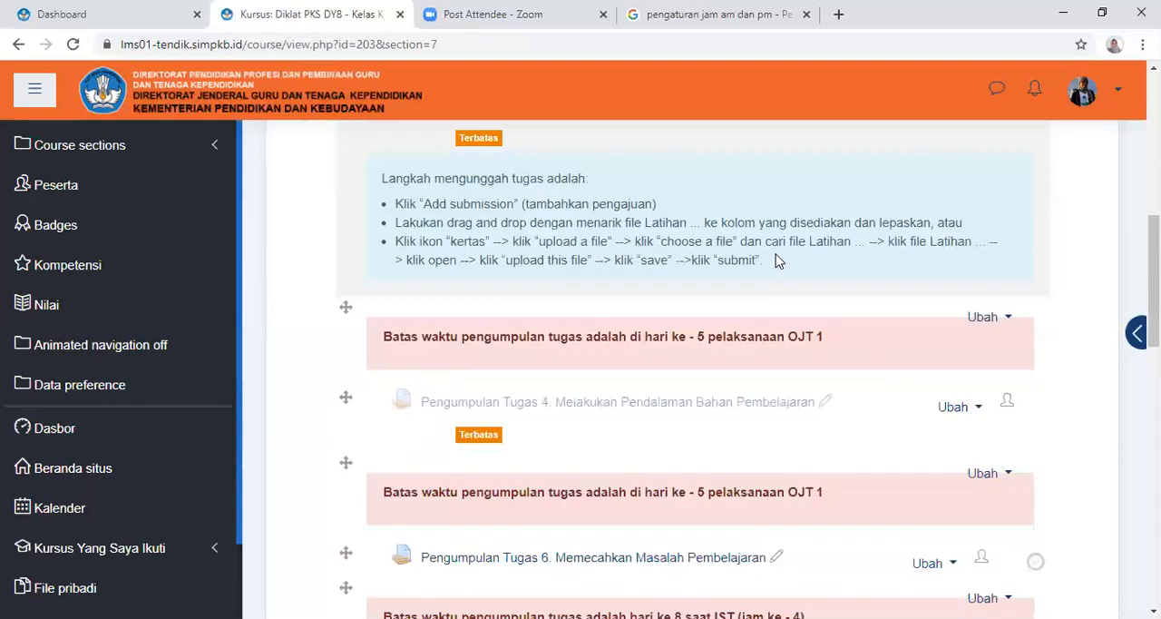
scroll(739, 324, "down", 2)
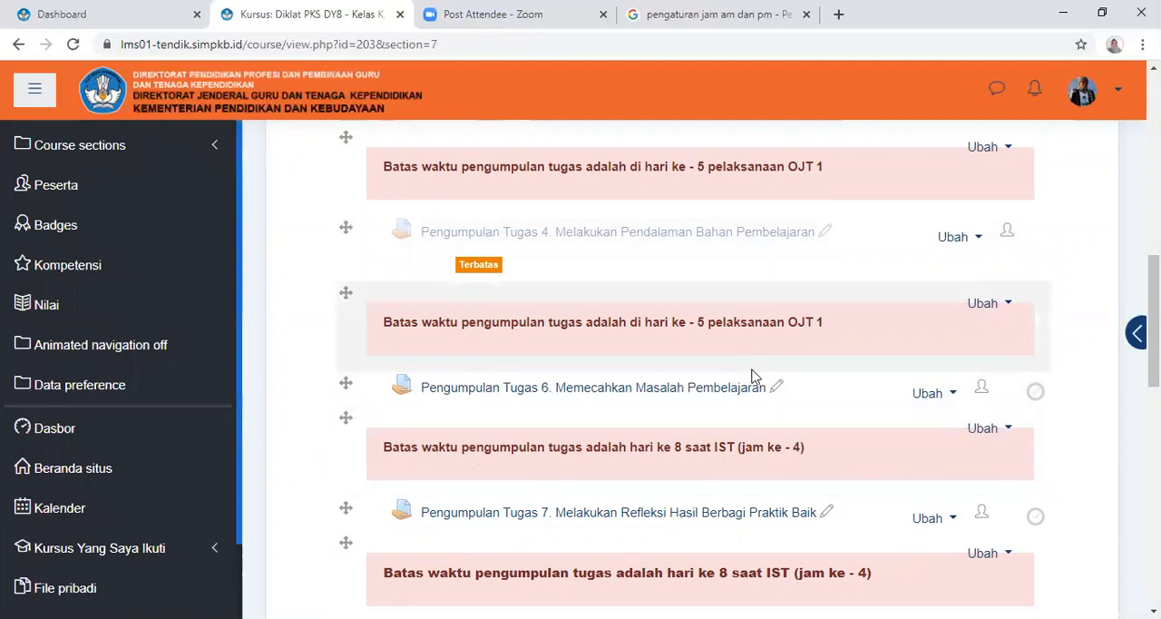
left_click(643, 397)
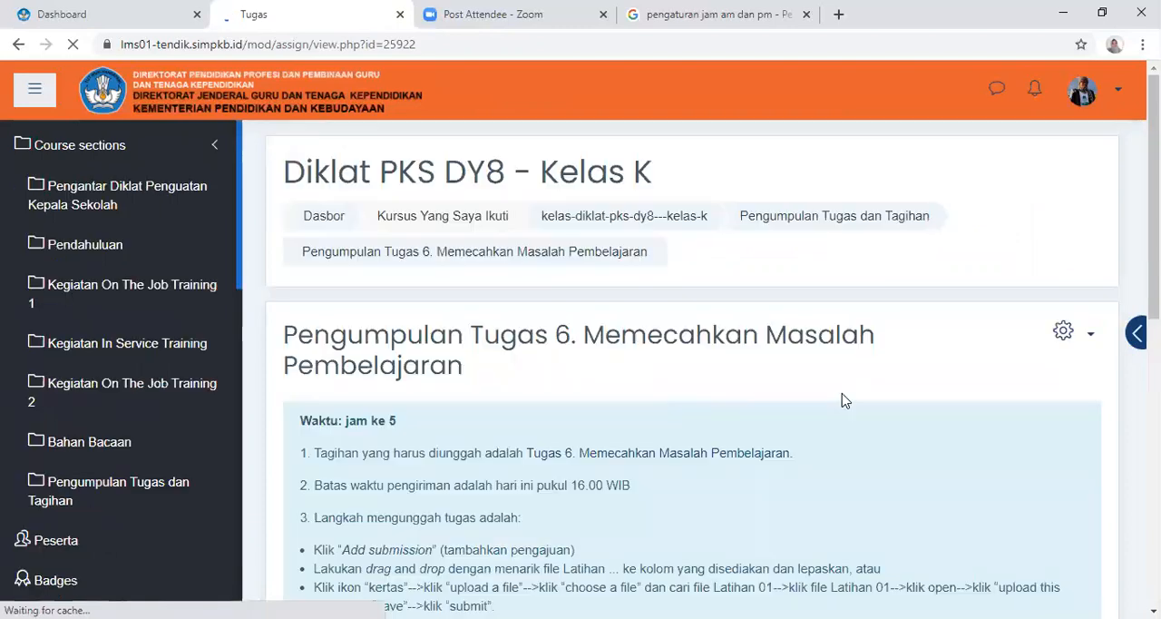
left_click(1061, 343)
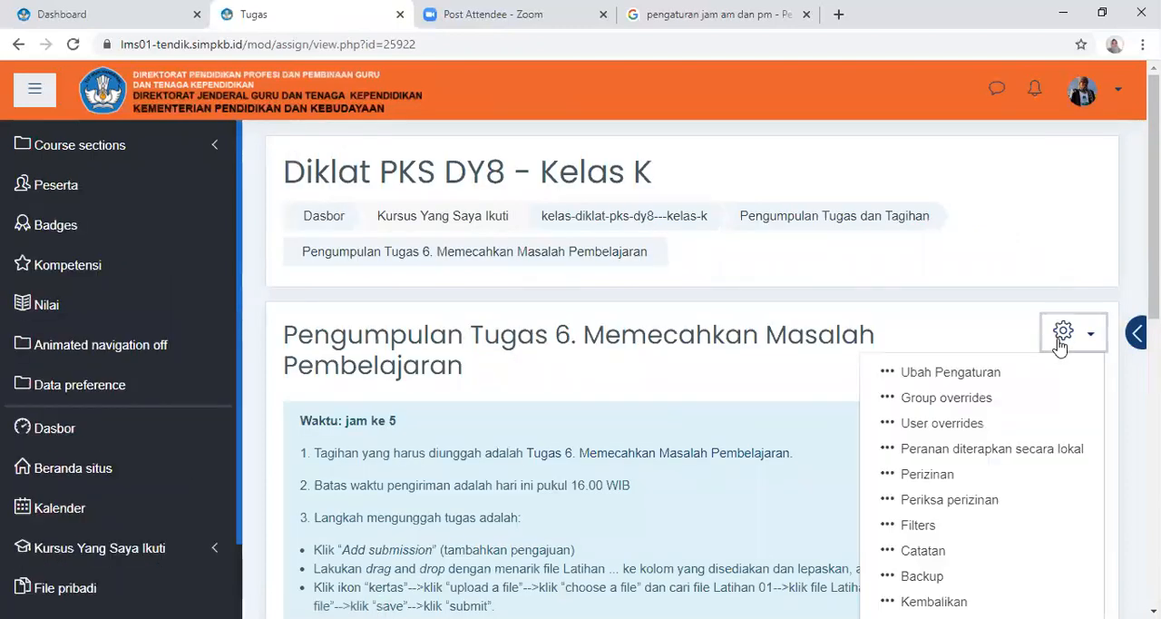
left_click(965, 376)
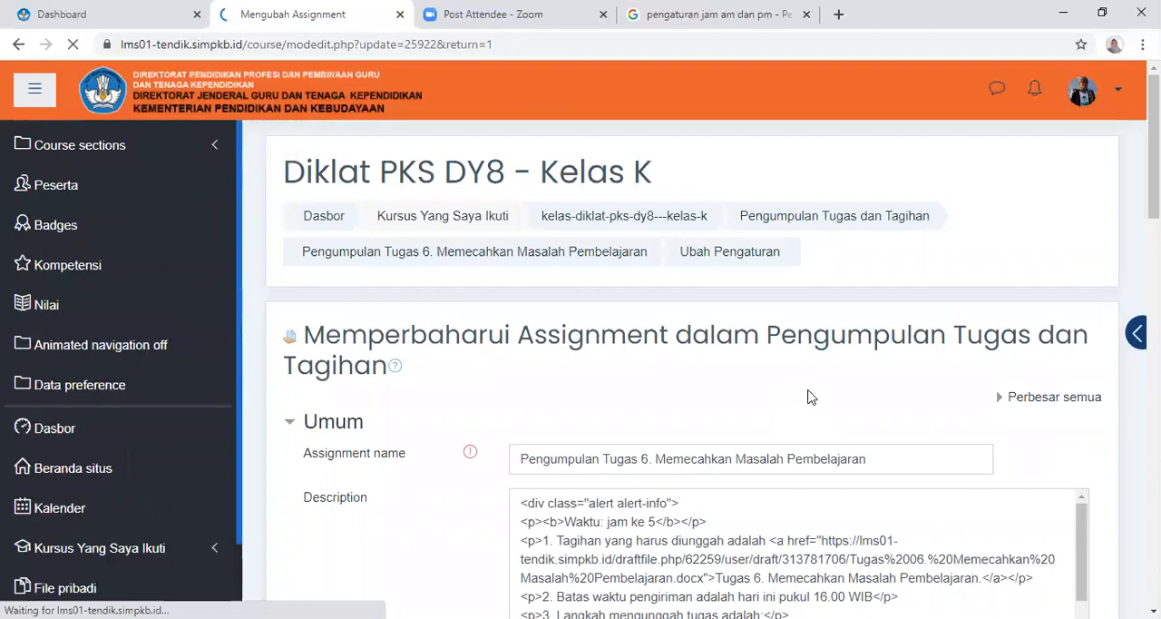
Enable Tampilkan deskripsi di halaman kursus so the Tugas 6 description is shown on the course page
scroll(816, 381, "down", 10)
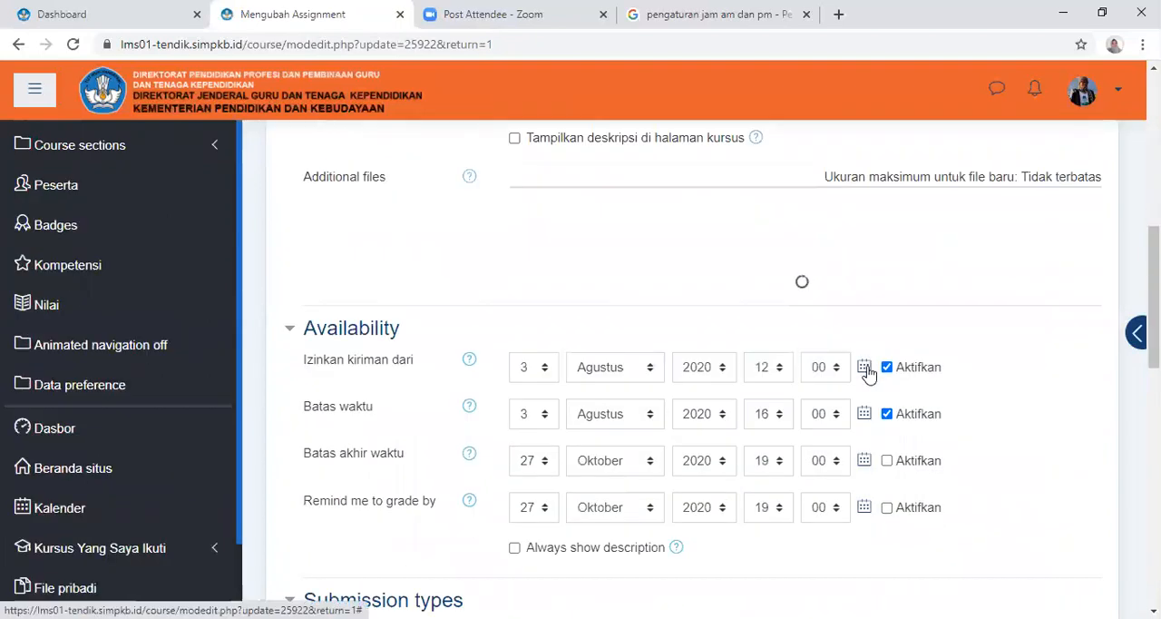
scroll(868, 363, "up", 3)
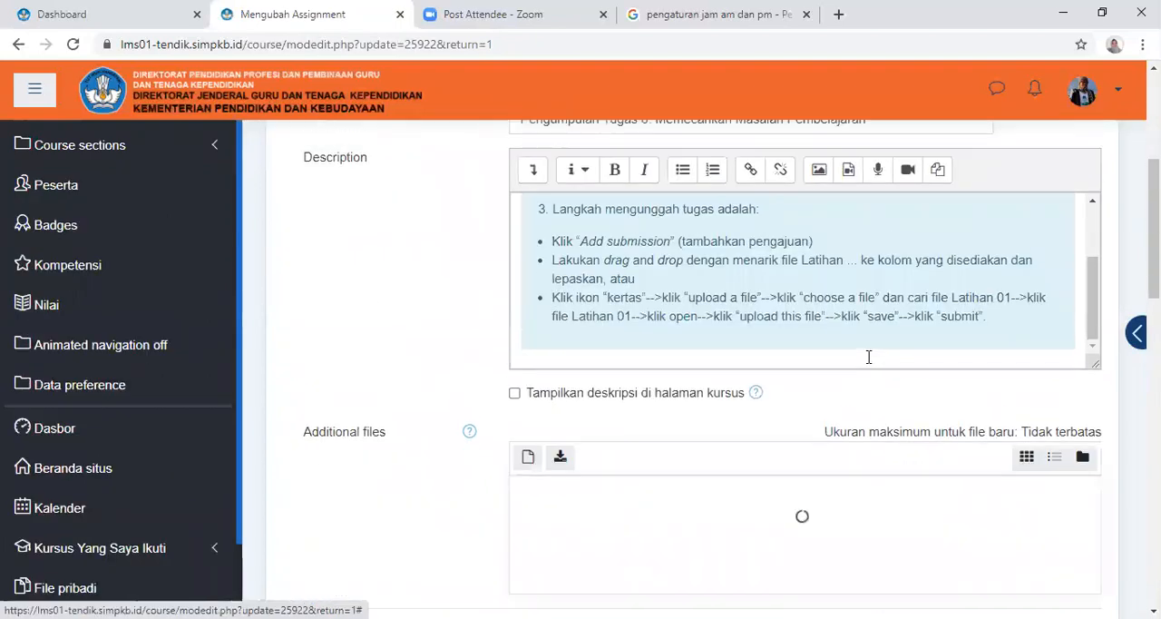
left_click(562, 399)
Examine the Tugas 6 settings form, including the description, availability dates and submission types
scroll(885, 382, "down", 1)
scroll(885, 382, "down", 5)
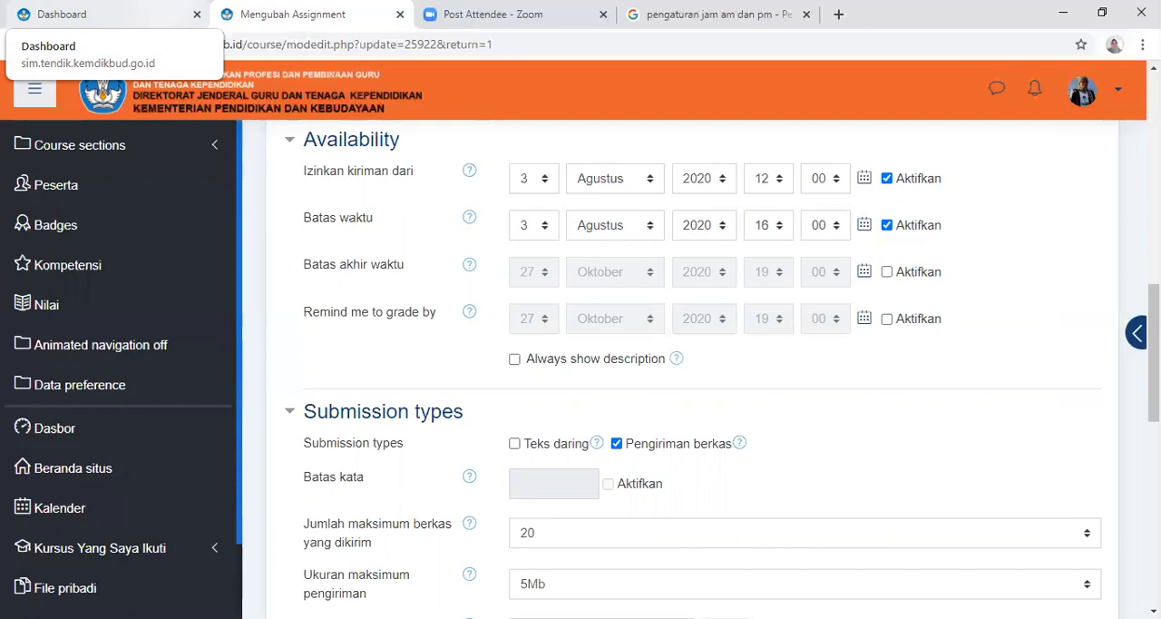
scroll(949, 318, "down", 3)
scroll(942, 324, "down", 3)
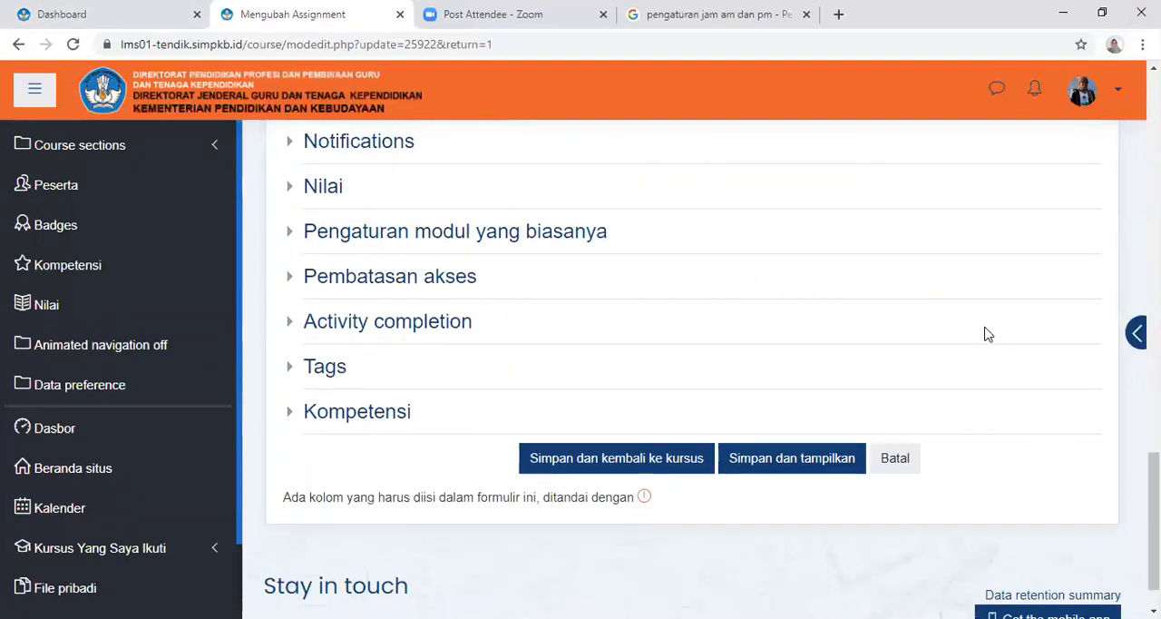
scroll(998, 324, "up", 5)
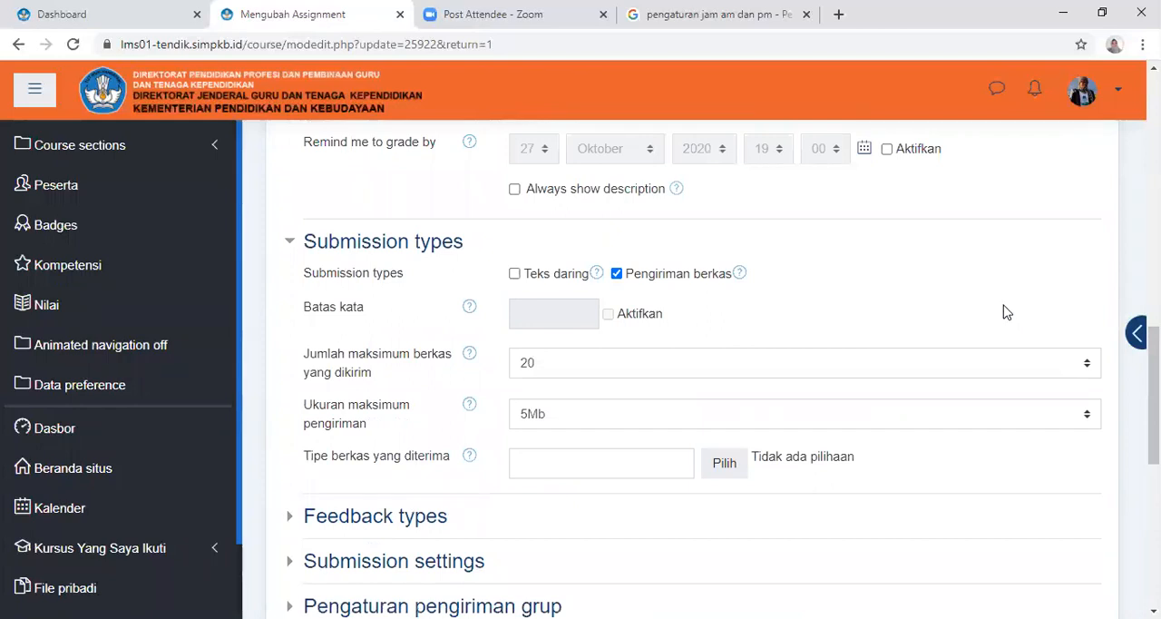
left_click_drag(1154, 396, 1154, 144)
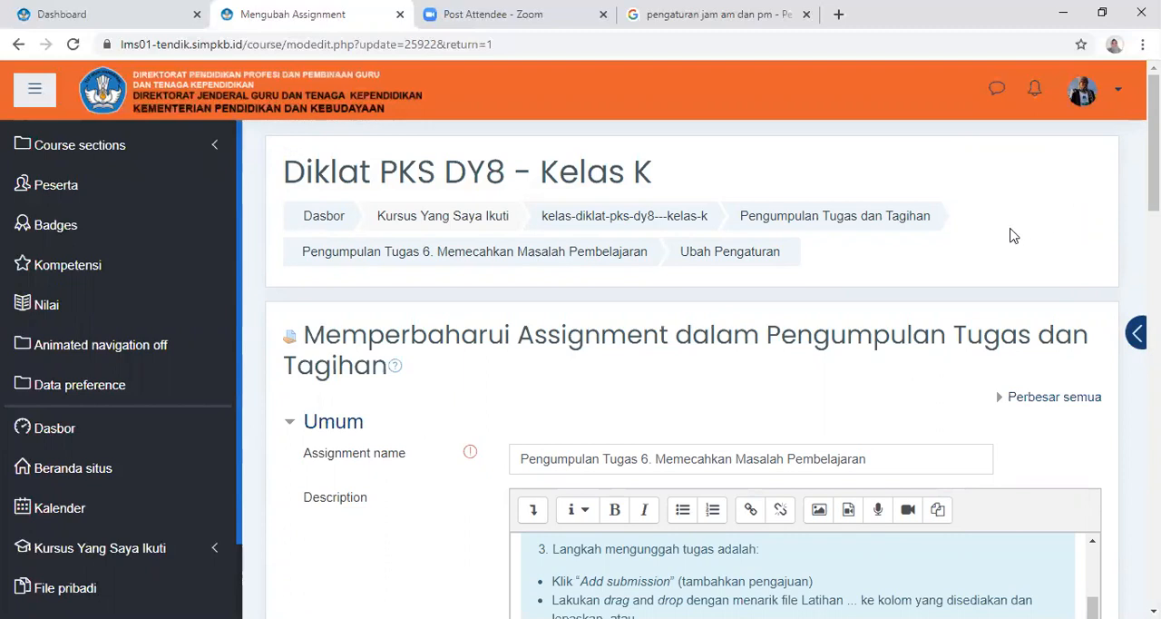
scroll(1029, 250, "down", 6)
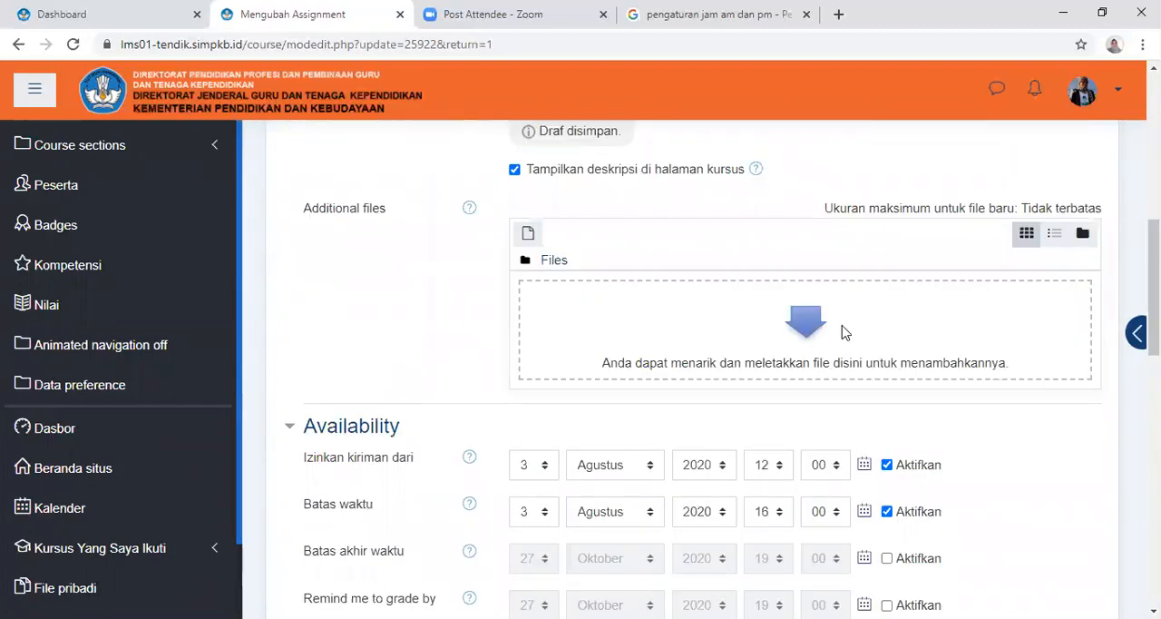
scroll(1151, 290, "up", 6)
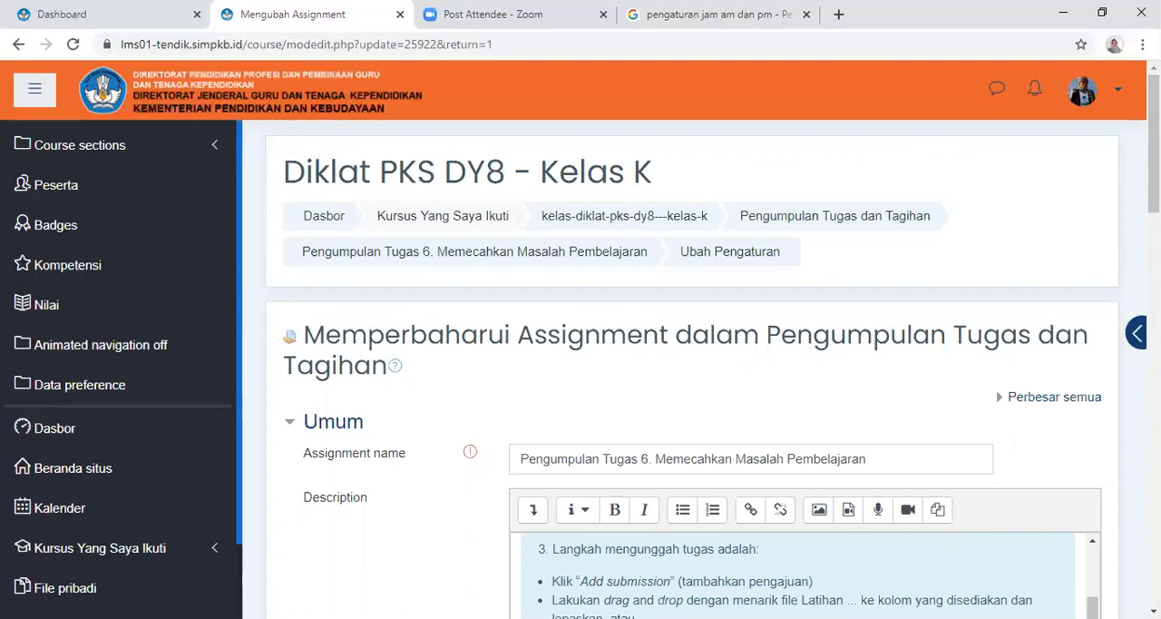
scroll(689, 362, "down", 3)
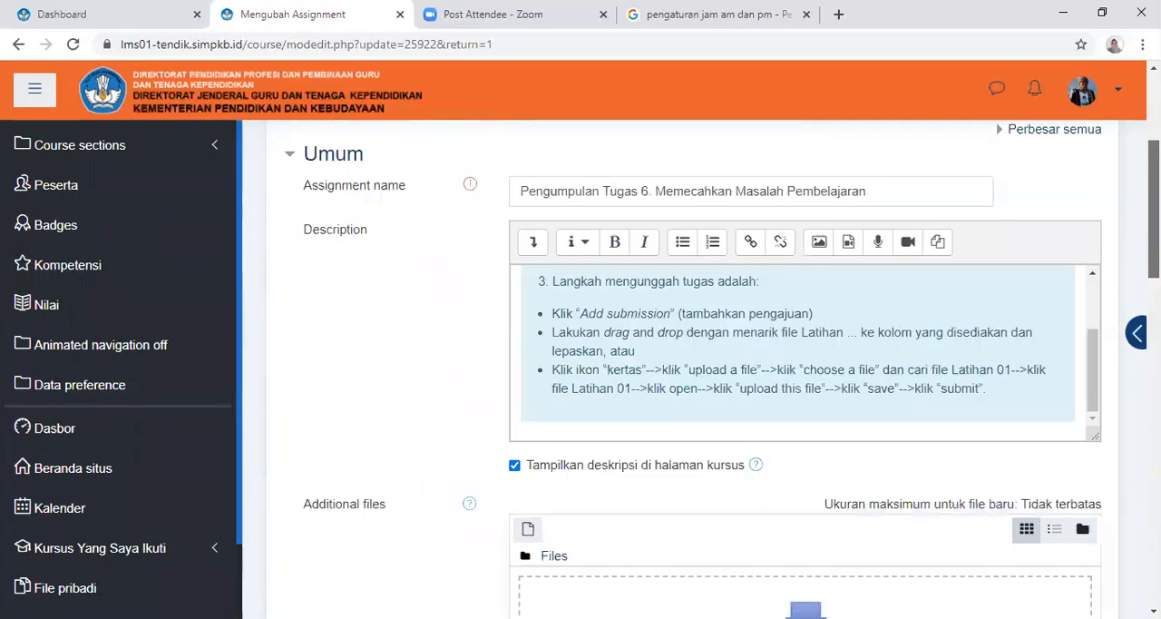
scroll(689, 363, "up", 3)
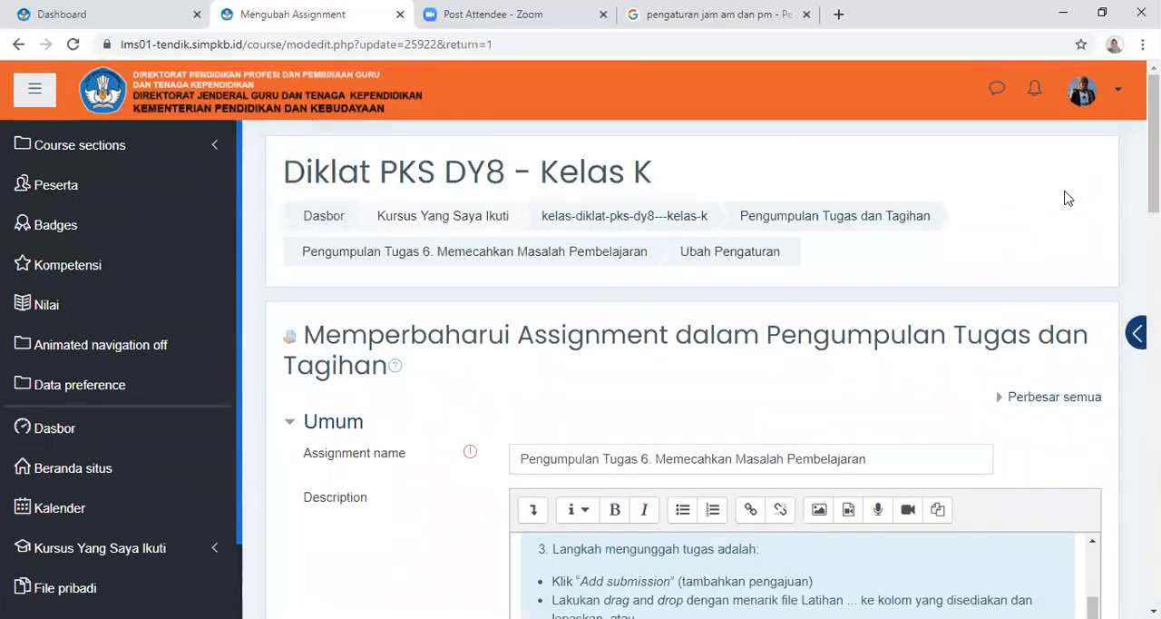